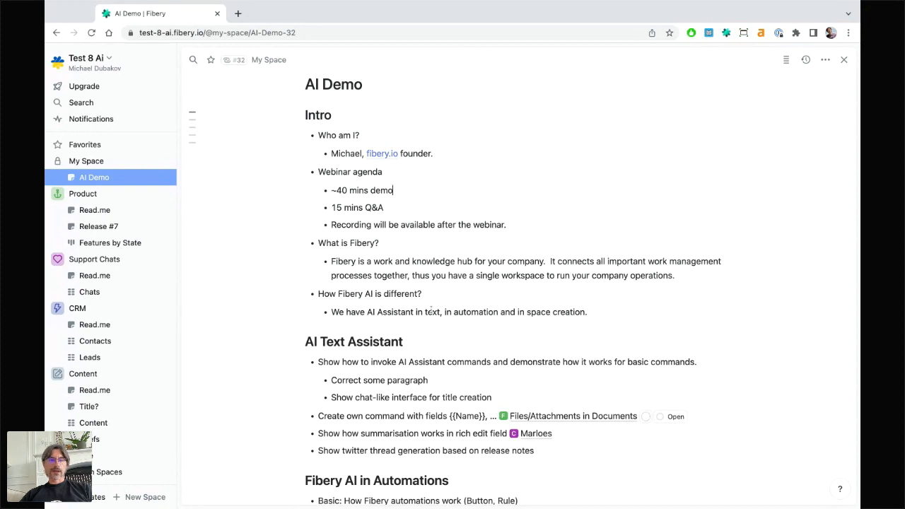
scroll(430, 309, "down", 1)
scroll(430, 309, "down", 1)
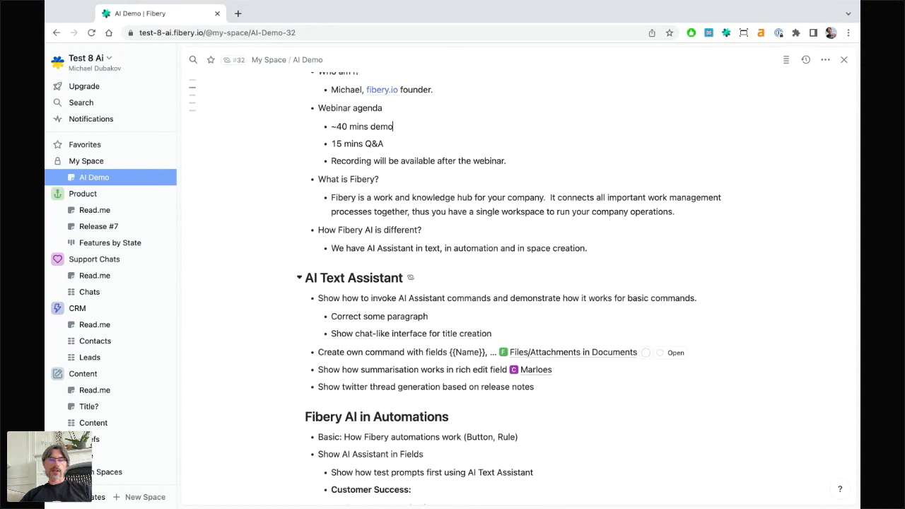
scroll(576, 288, "down", 1)
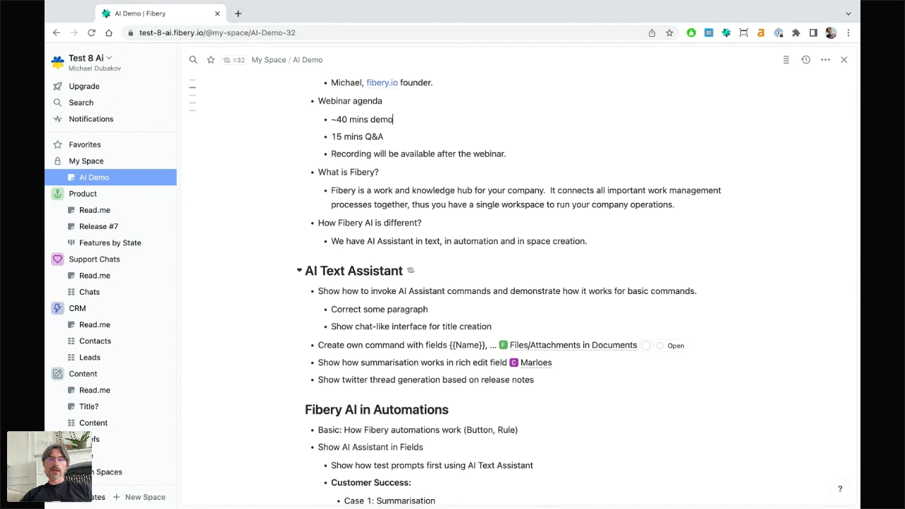
type("d")
key("BackSpace")
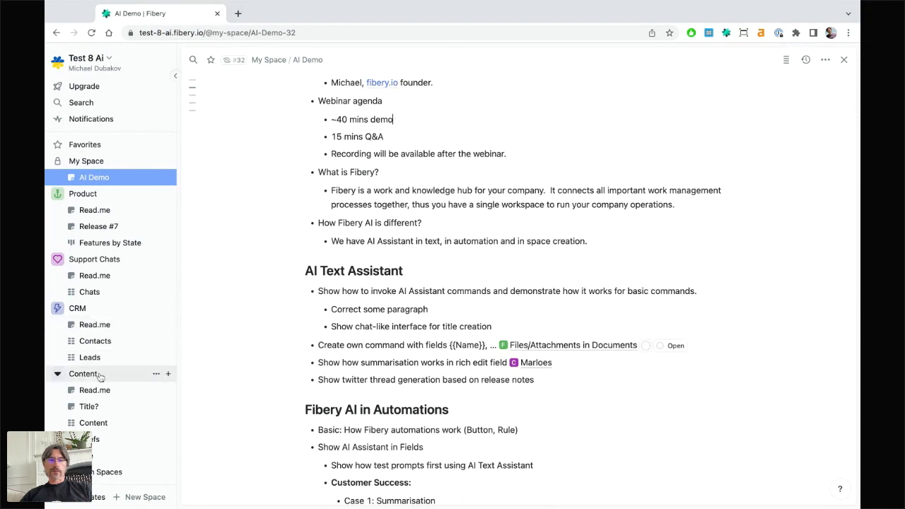
- Open the "Title?" document in the Content space
left_click(90, 406)
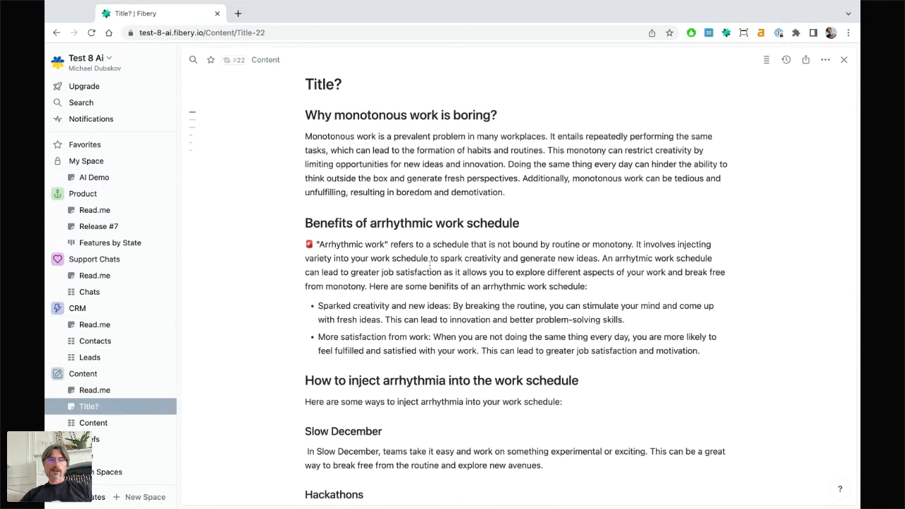
scroll(516, 282, "down", 3)
scroll(516, 283, "up", 3)
- Run the AI command "Fix spelling and grammar" on the opening paragraph under "Benefits of arrhythmic work schedule"
mouse_move(604, 289)
left_mouse_down()
mouse_move(462, 259)
mouse_move(311, 245)
left_mouse_up()
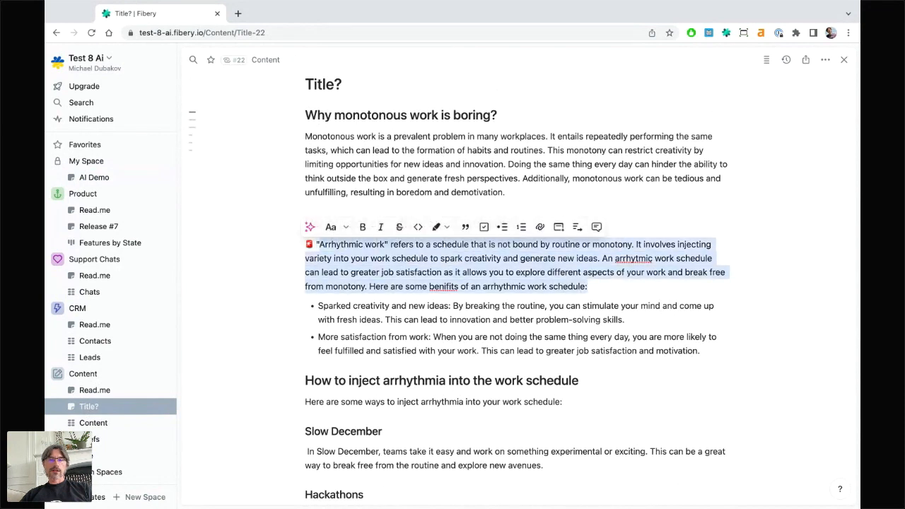
left_click(311, 230)
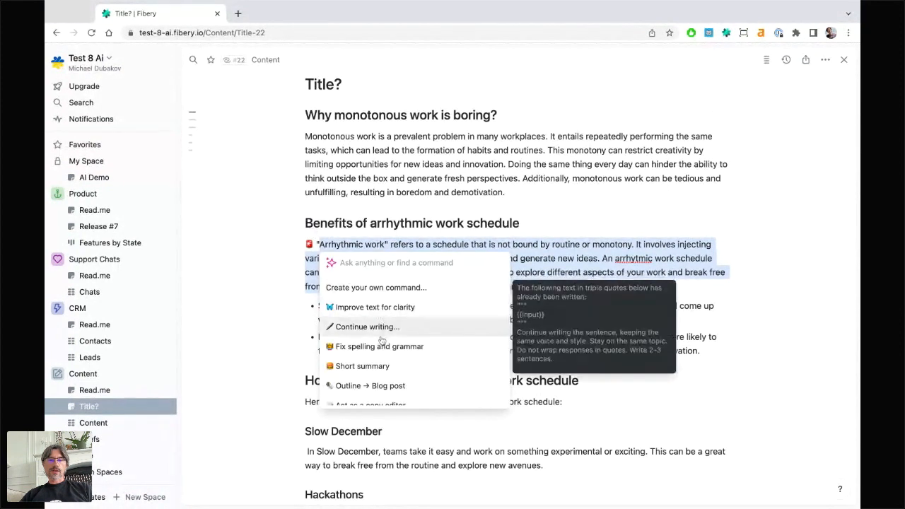
scroll(379, 348, "down", 5)
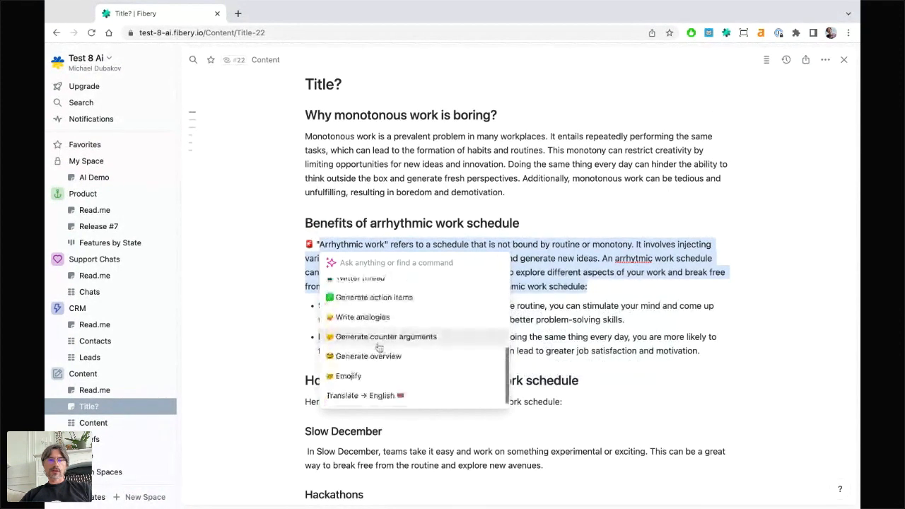
scroll(379, 348, "up", 3)
scroll(382, 345, "up", 2)
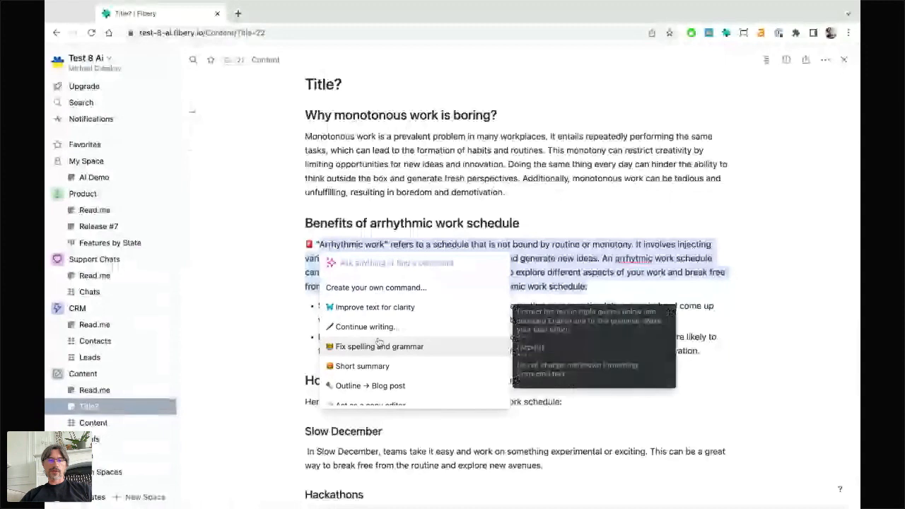
scroll(381, 343, "down", 1)
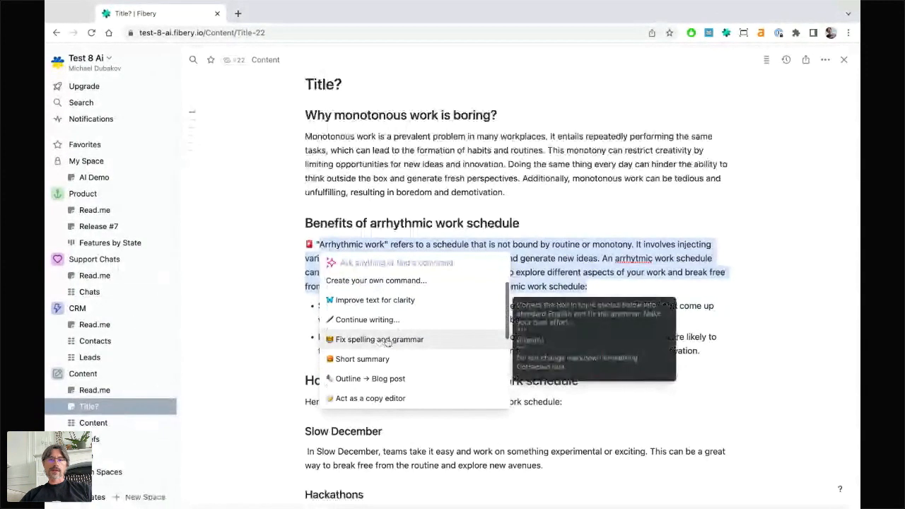
left_click(388, 342)
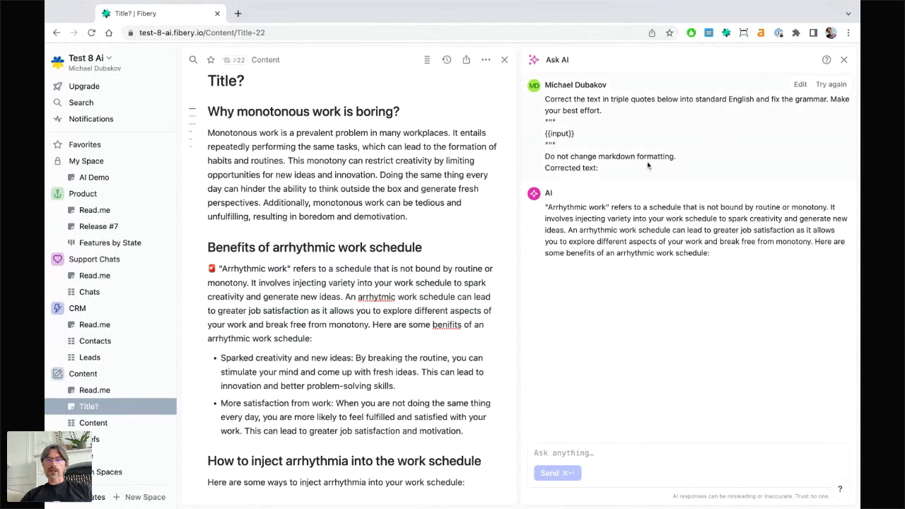
- Replace the selected paragraph in the document with the AI's corrected text
scroll(456, 285, "down", 2)
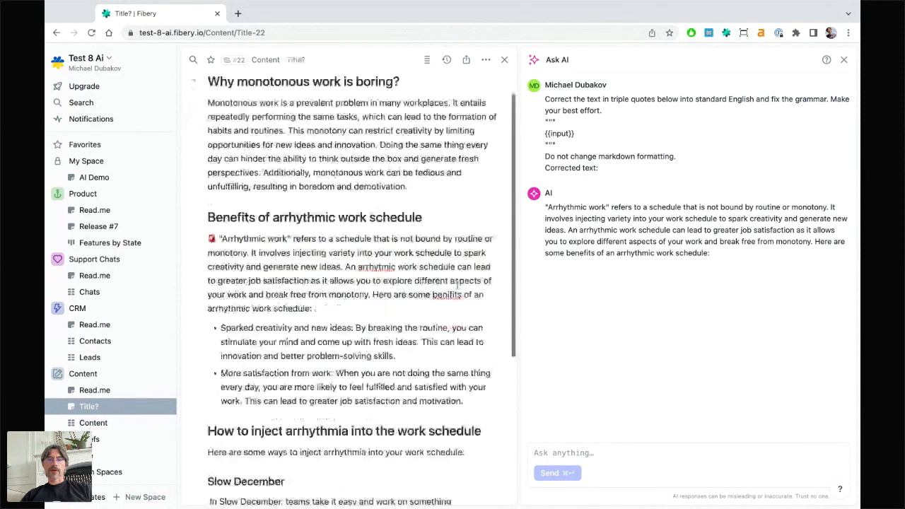
scroll(457, 287, "down", 2)
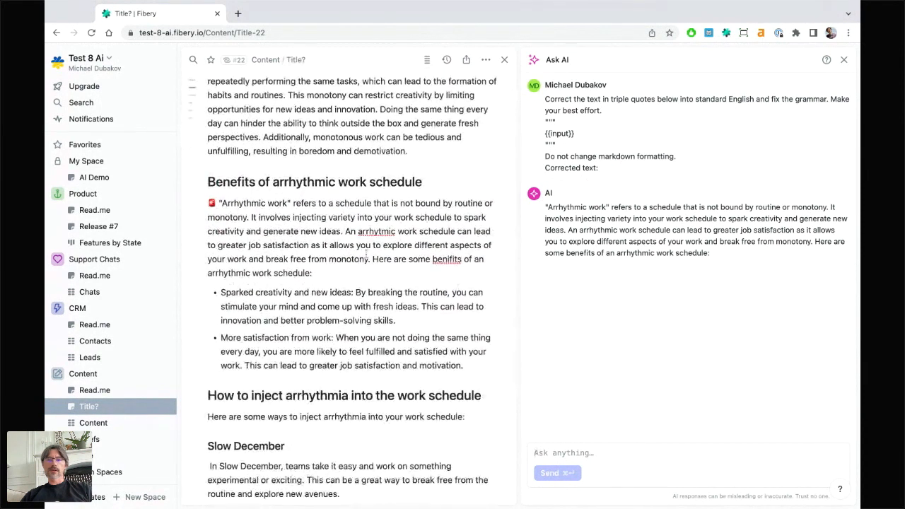
mouse_move(651, 249)
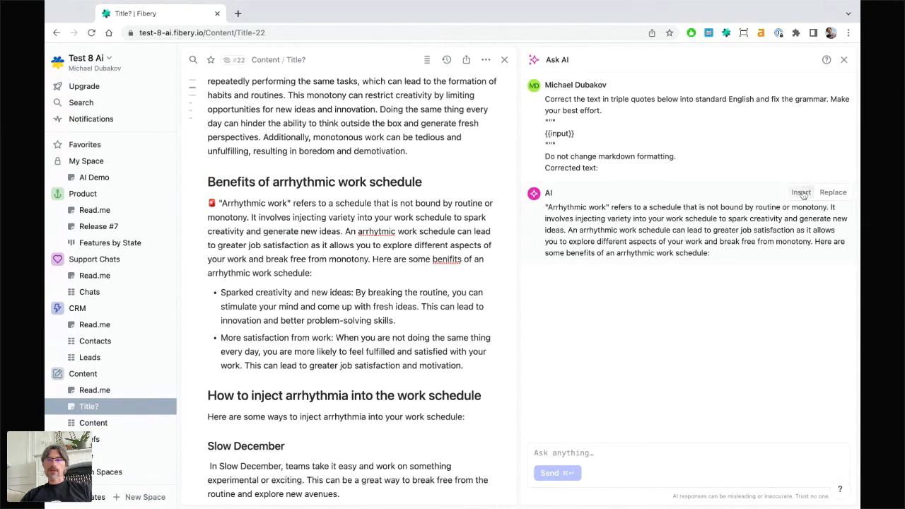
left_click(833, 193)
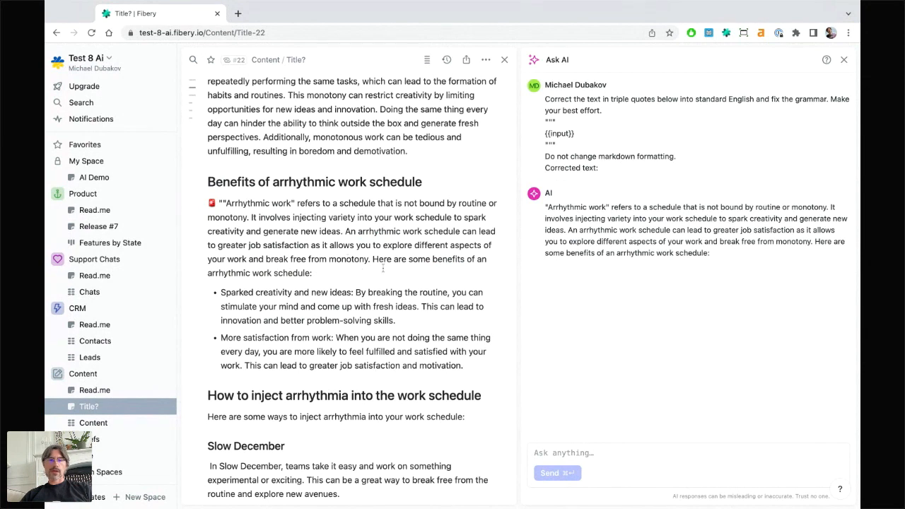
- Select the text from "Here are some benefits of an arrhythmic work schedule:" through the end of the second bullet
scroll(382, 269, "down", 2)
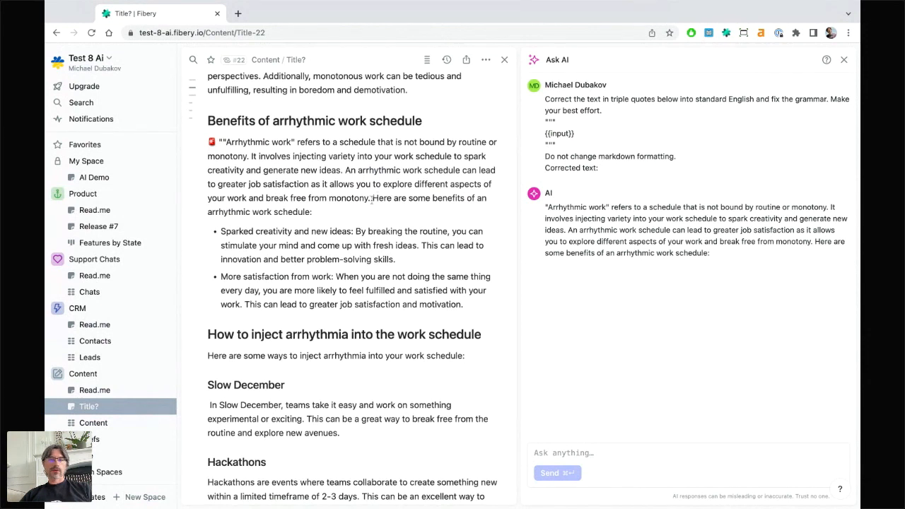
left_click_drag(373, 200, 471, 302)
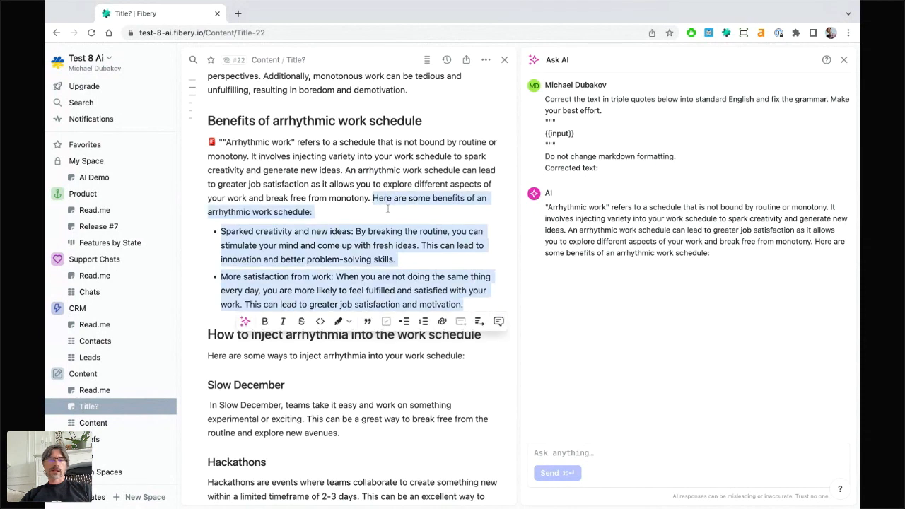
left_click(245, 321)
type("generate")
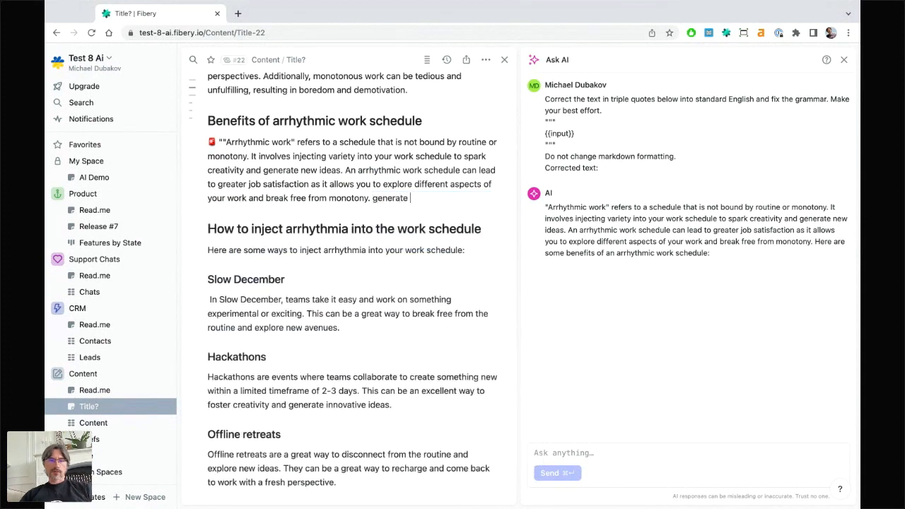
key("super+z")
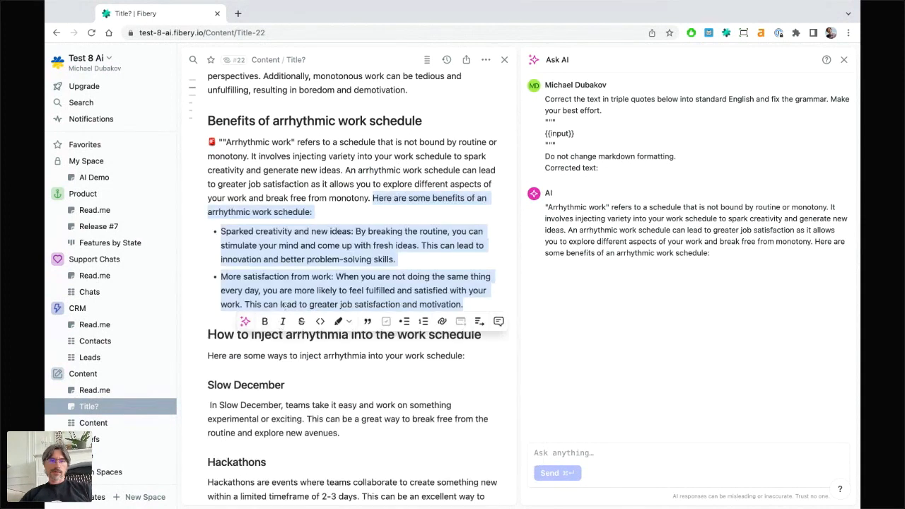
- Send the AI assistant the custom prompt "generate 4 more benefits" for the selected benefits text
left_click(245, 321)
type("generate ")
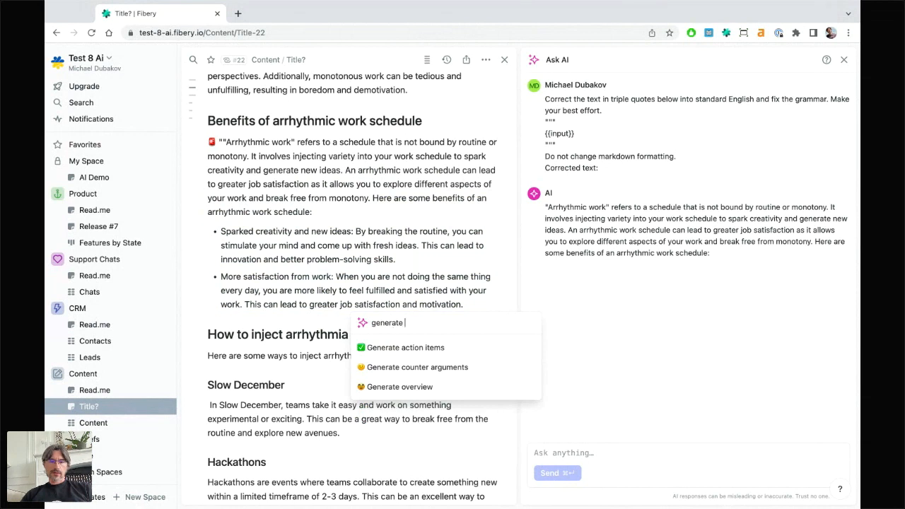
type("4 more benefit")
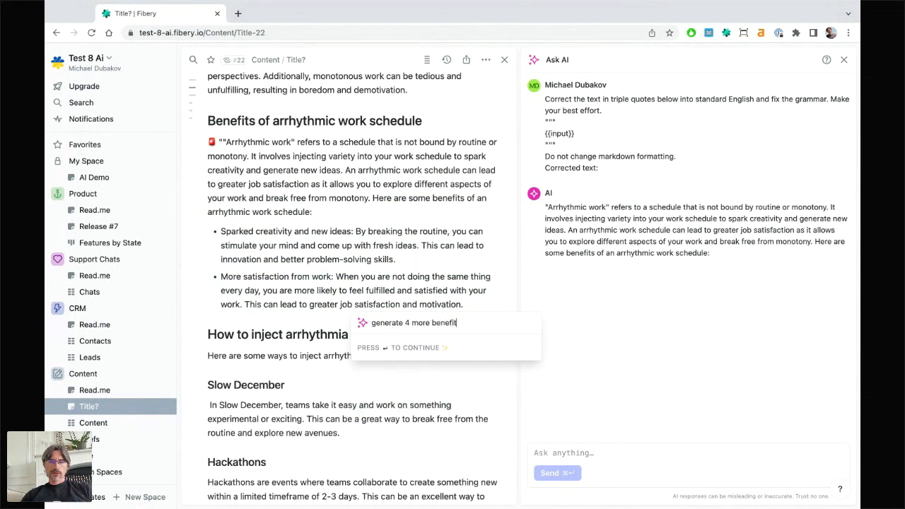
type("s")
key("Return")
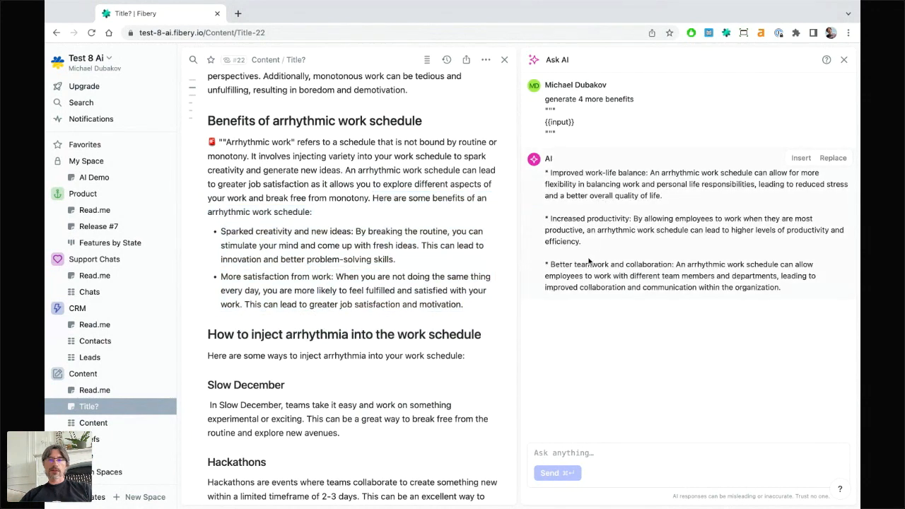
- Add a new bullet after "More satisfaction from work" and insert the AI-generated benefits there
left_click(467, 303)
key("Return")
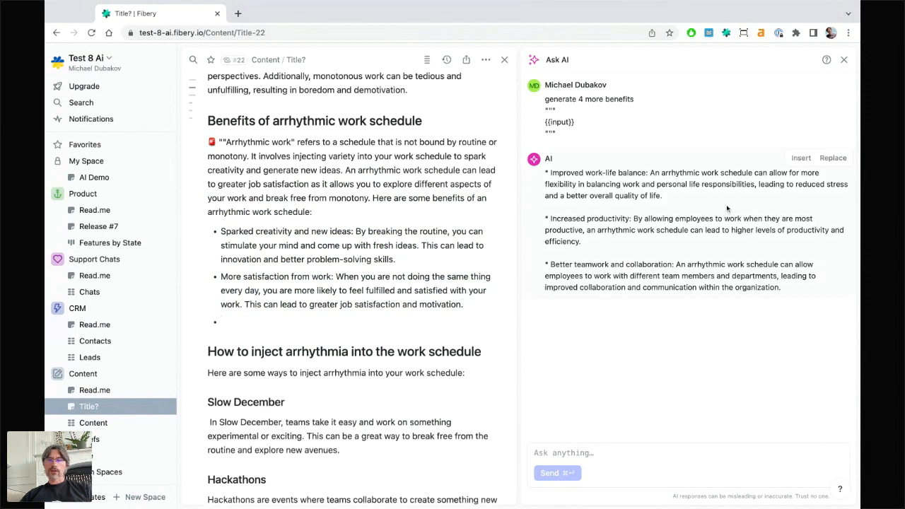
left_click(797, 159)
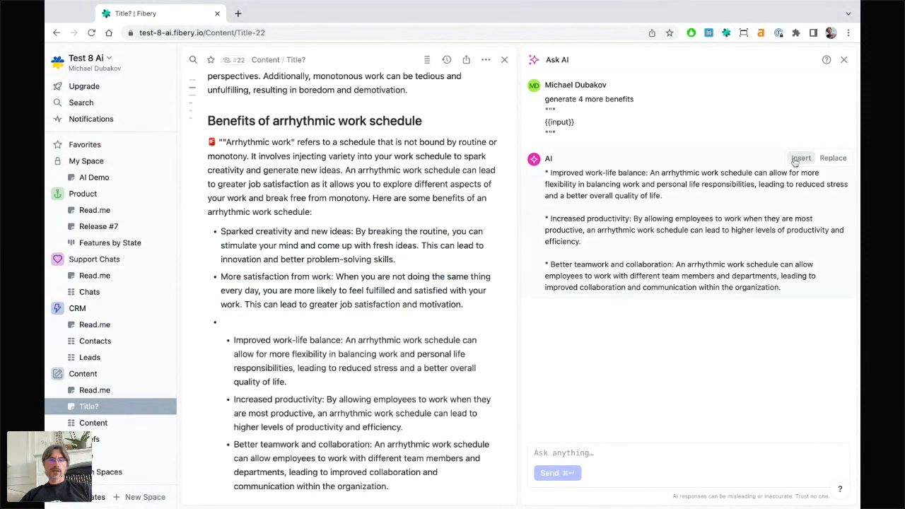
- Outdent the three inserted benefit bullets to the level of the existing ones and remove the empty bullet above them
left_click(234, 340)
key("shift+Tab")
key("BackSpace")
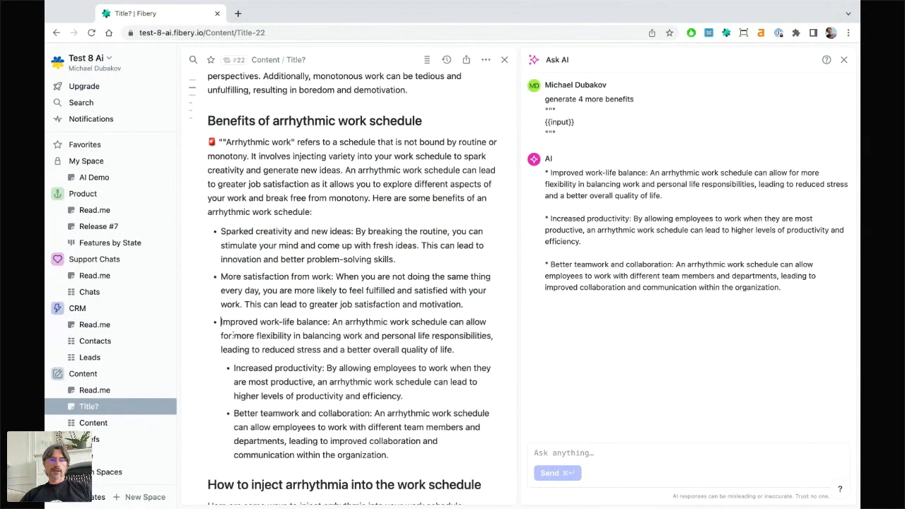
left_click(234, 373)
key("shift+Tab")
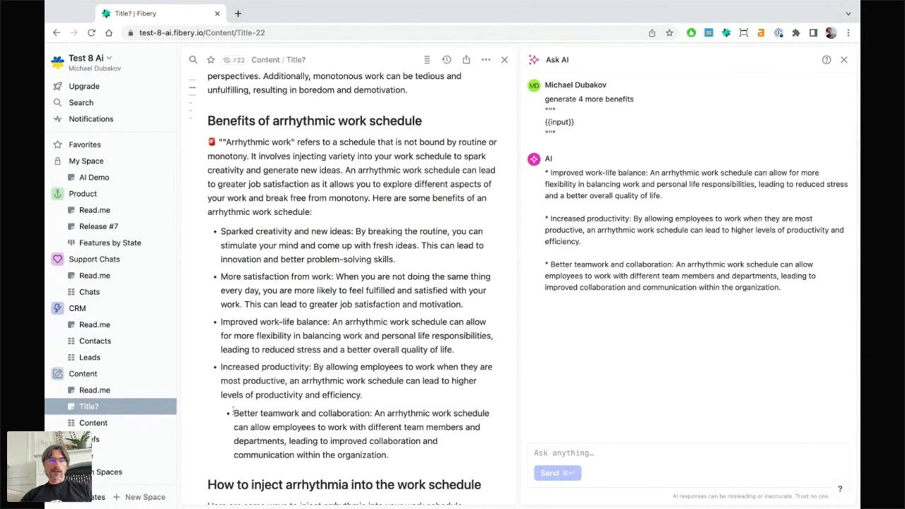
left_click(233, 413)
key("shift+Tab")
left_click(289, 367)
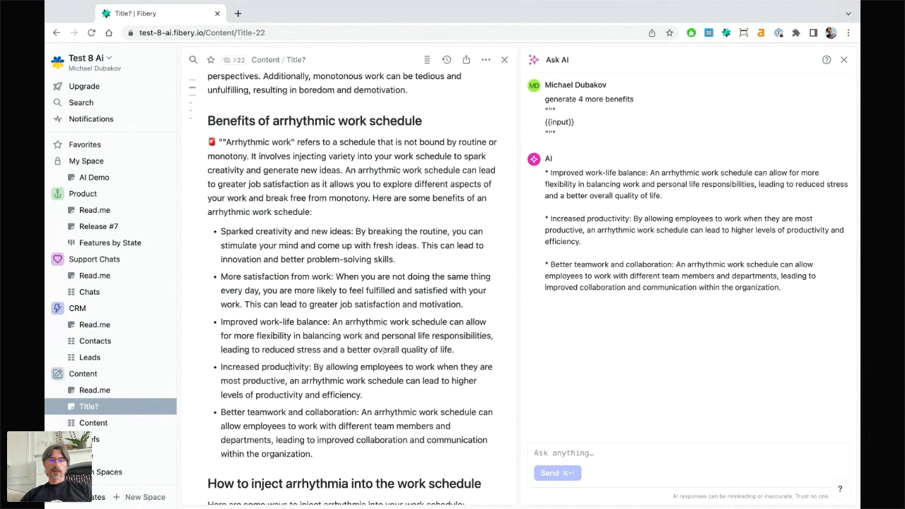
- Close the Ask AI conversation to return to the full-width document
scroll(385, 349, "up", 1)
mouse_move(772, 217)
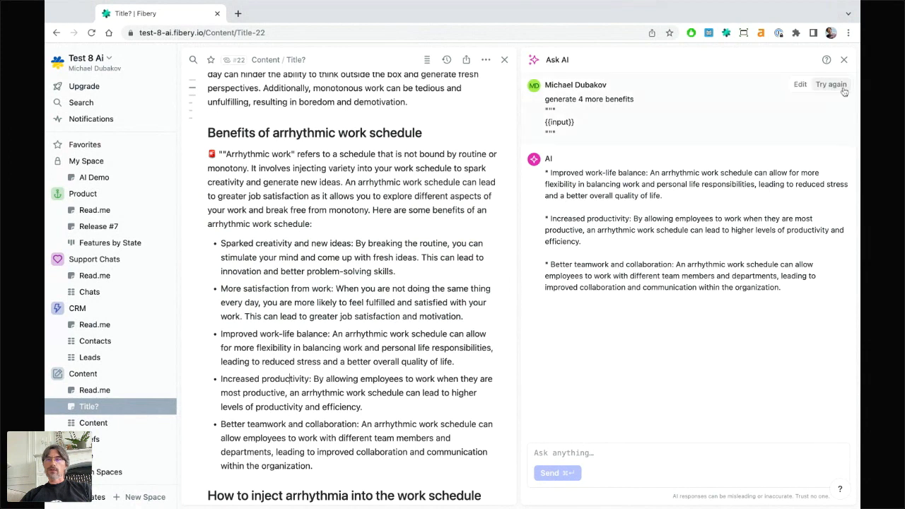
left_click(843, 59)
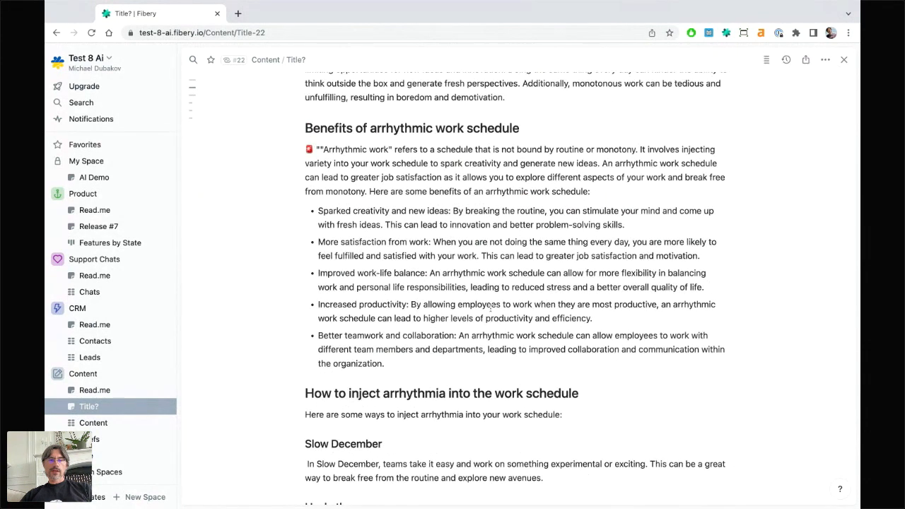
- Select the whole article and send the AI assistant the custom prompt "generate a title for the article"
scroll(490, 308, "down", 2)
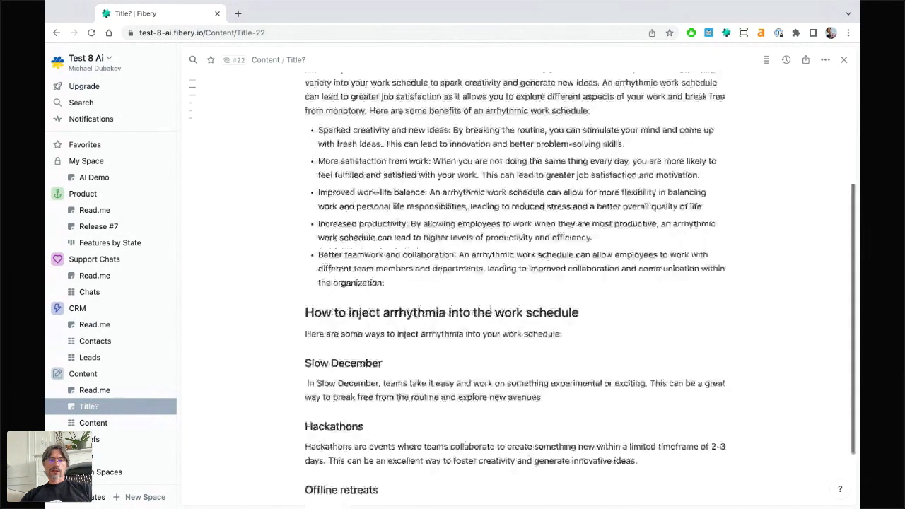
scroll(490, 308, "up", 4)
scroll(491, 308, "down", 6)
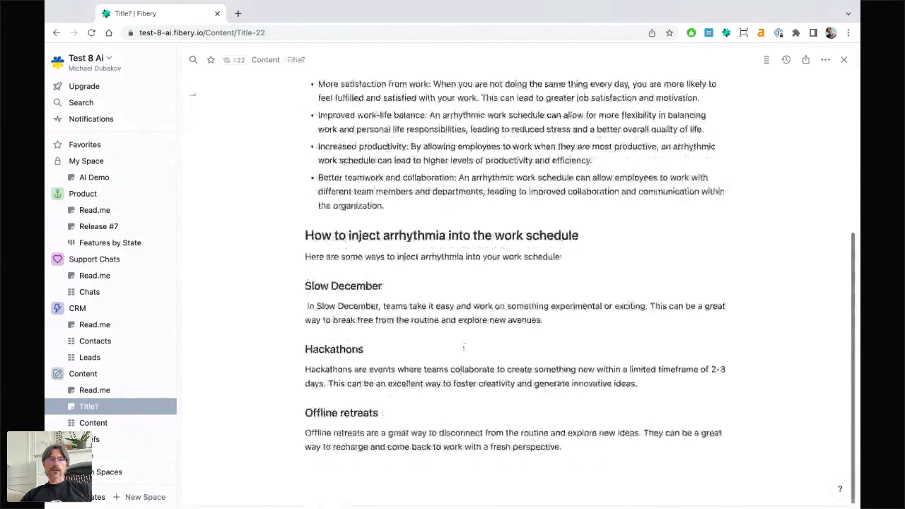
scroll(463, 347, "up", 6)
scroll(384, 246, "down", 6)
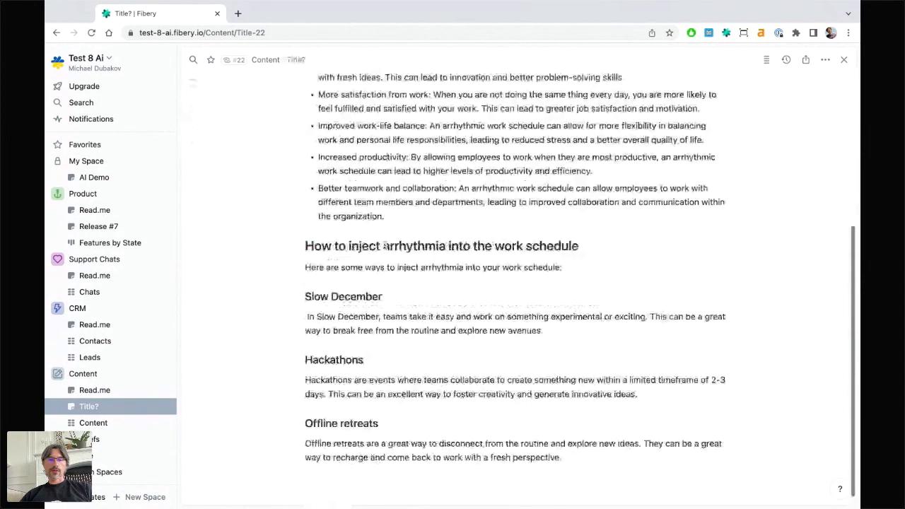
key("super+a")
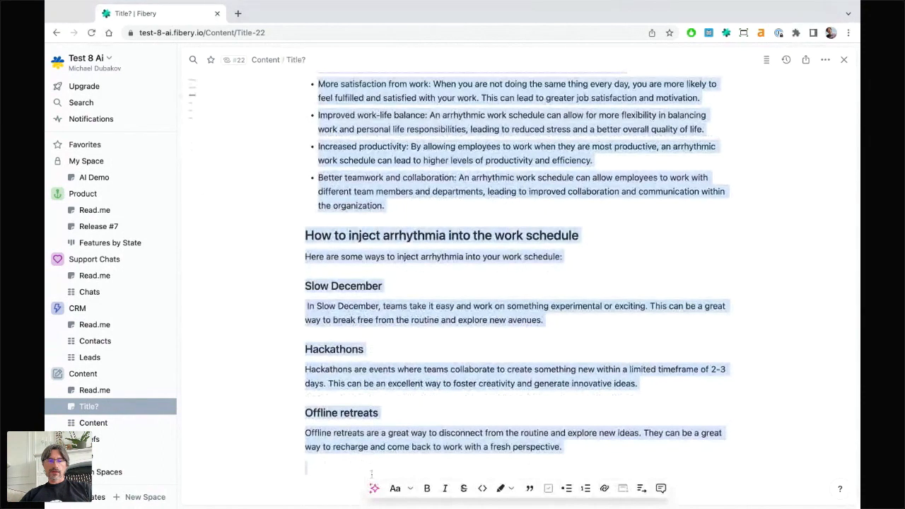
left_click(374, 489)
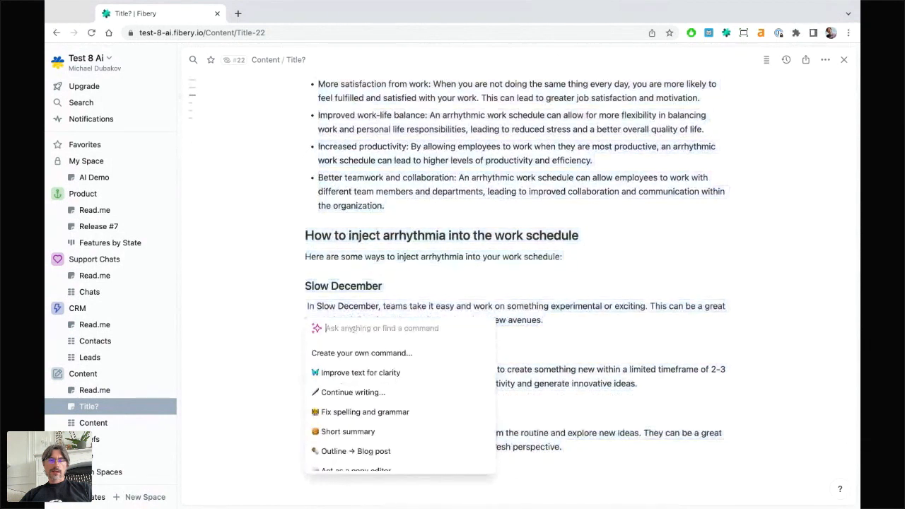
type("genera")
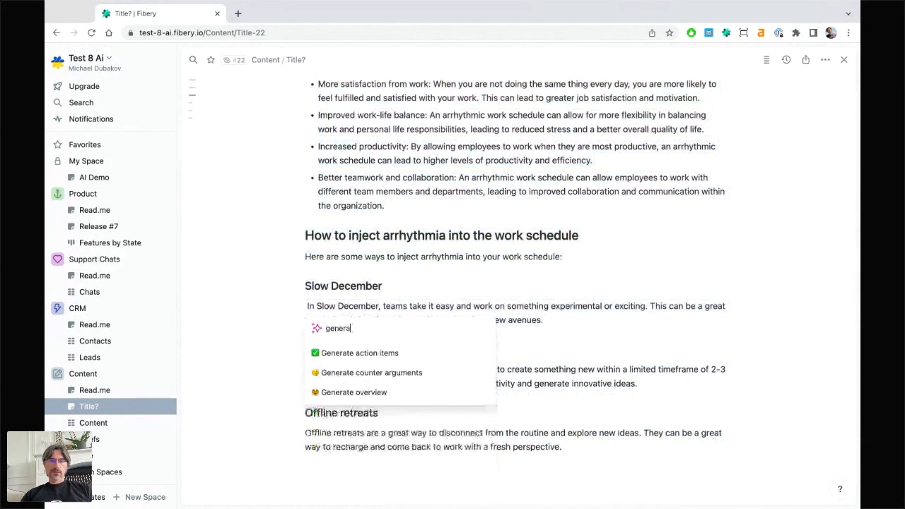
type("te a title for")
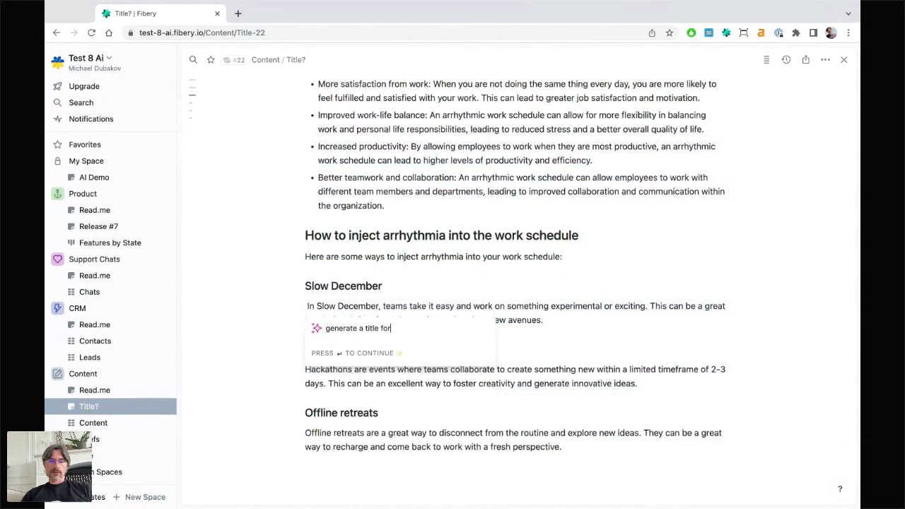
type(" the article")
key("Return")
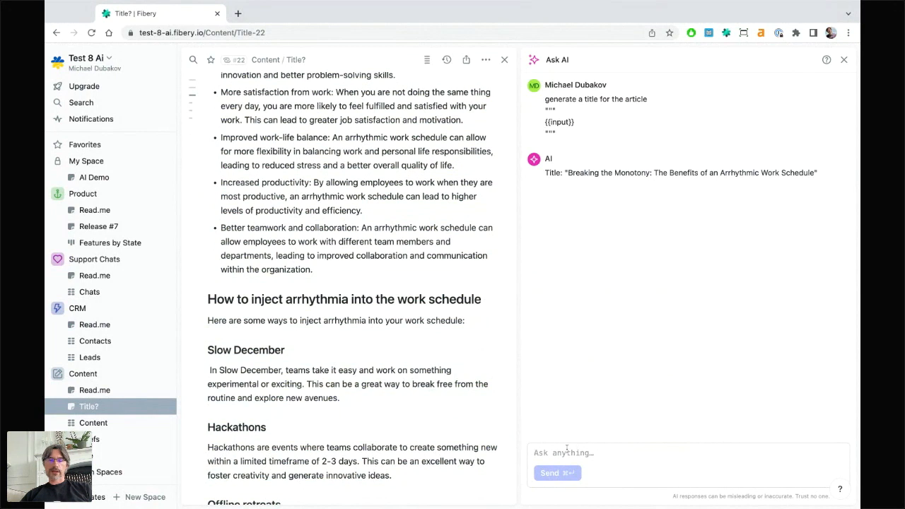
- Ask the AI assistant in the same conversation to "generate 5 more titles"
type("generate ")
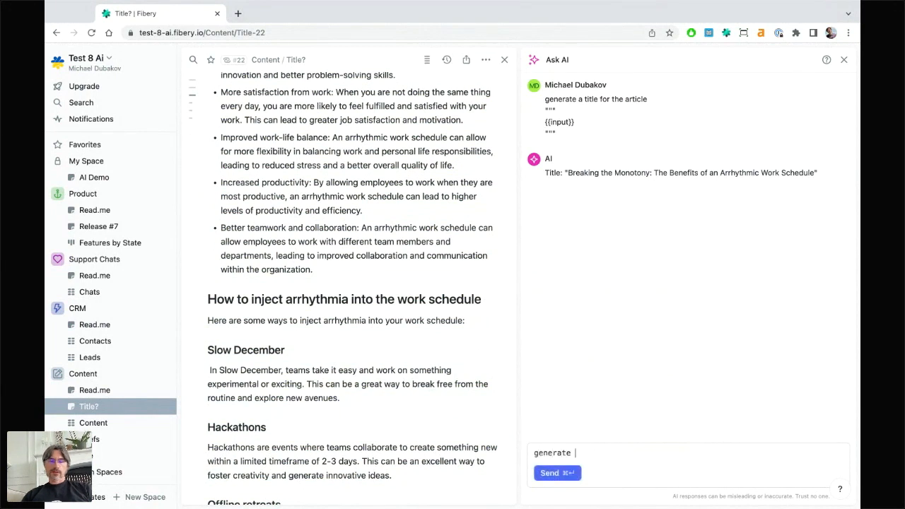
type("5 more titles")
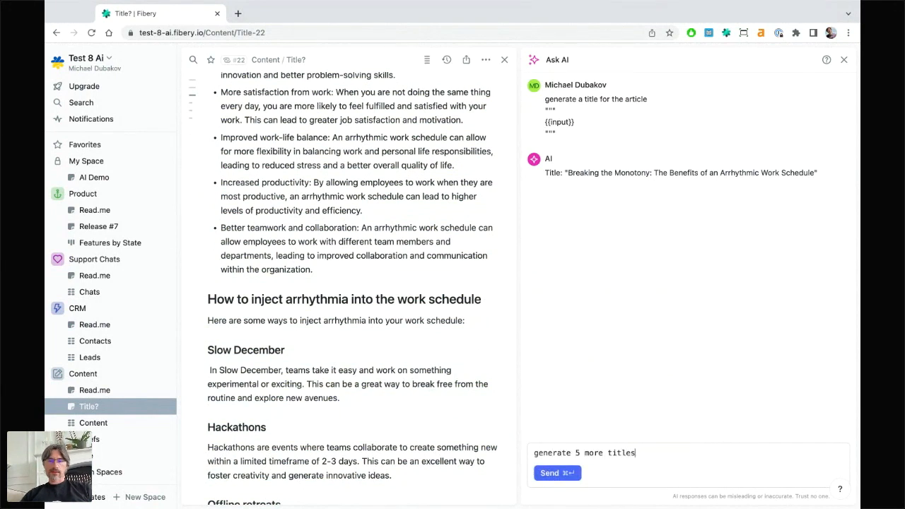
key("super+Return")
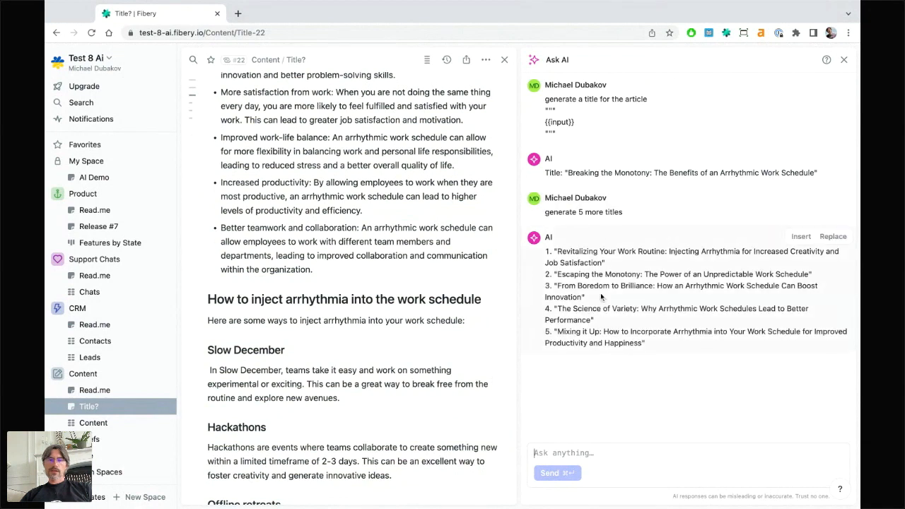
- Insert the five AI-generated titles at the end of the article under a new heading "Title ideas"
scroll(360, 363, "down", 3)
left_click(551, 456)
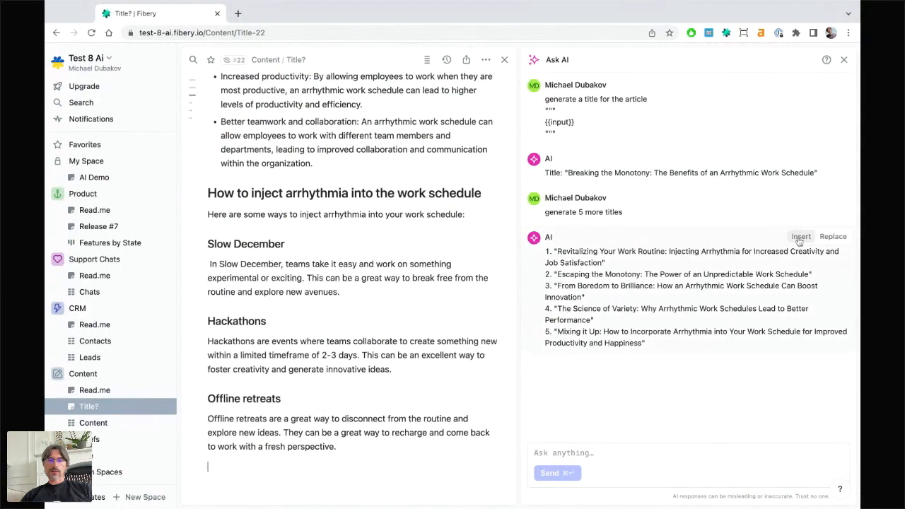
left_click(801, 237)
left_click(275, 460)
key("Return")
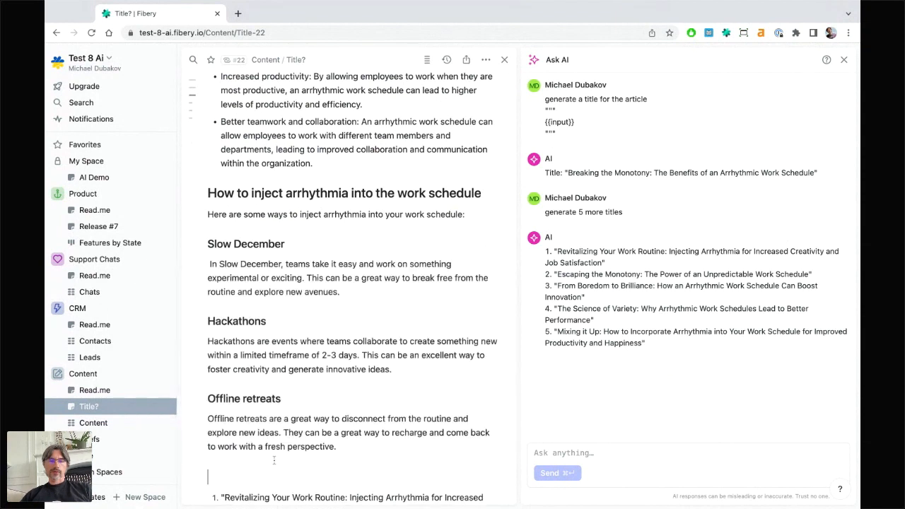
type("Title ideas")
scroll(354, 368, "down", 5)
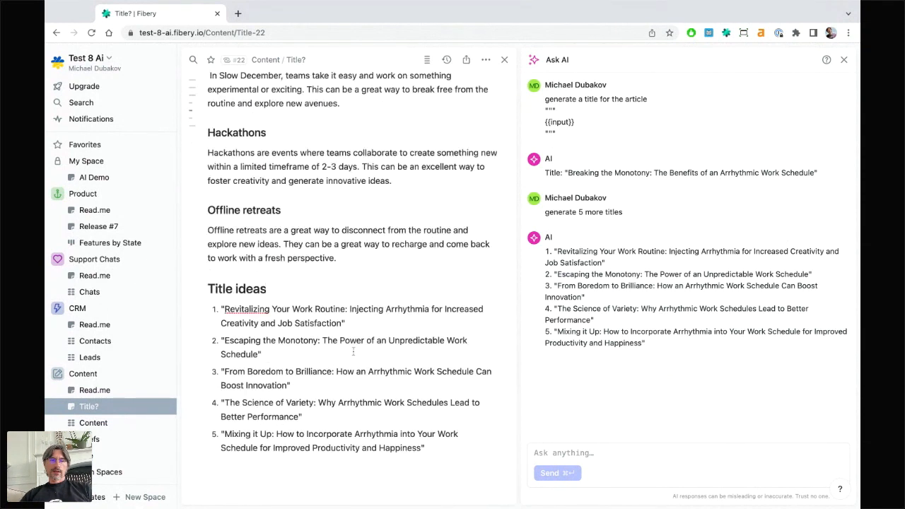
- Highlight the fourth title idea, "The Science of Variety: Why Arrhythmic Work Schedules Lead to Better Performance", and clear the selection
left_click(310, 416)
key("shift+Home")
key("shift+Up")
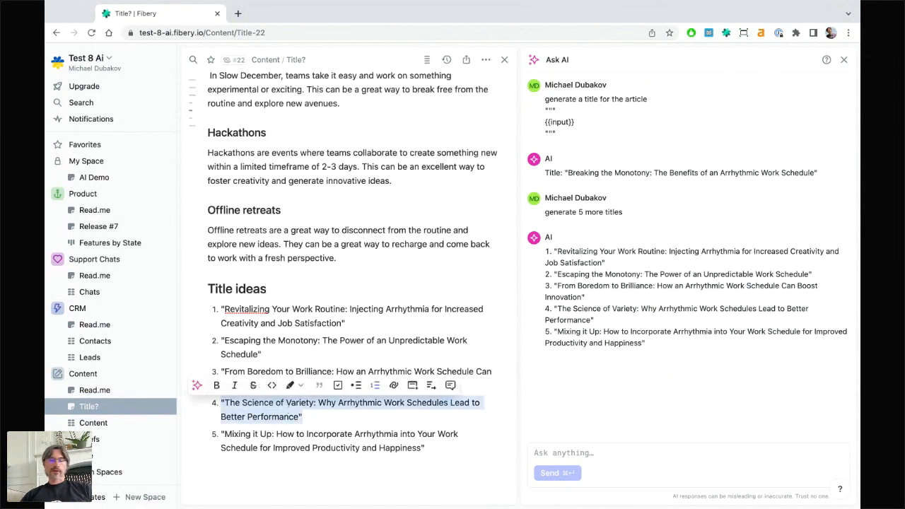
left_click(306, 416)
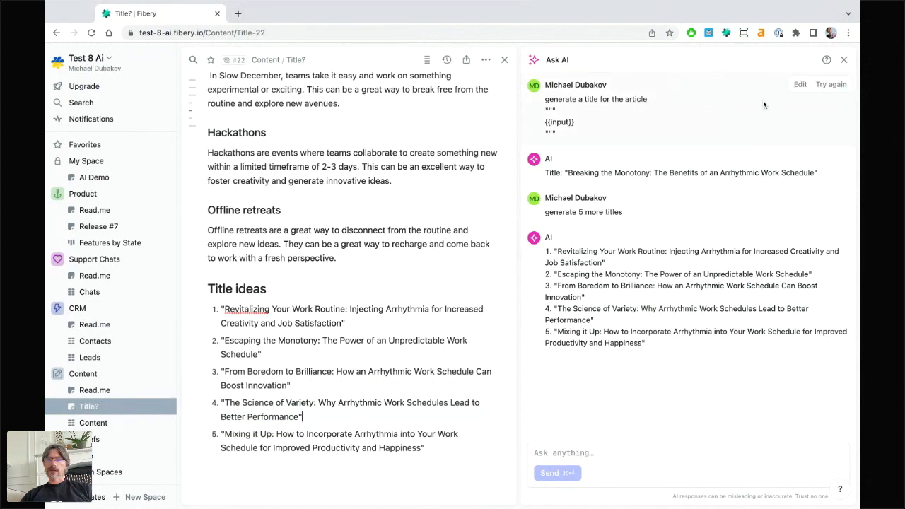
- Close the Ask AI conversation and return to the beginning of the article
left_click(843, 60)
scroll(376, 245, "up", 4)
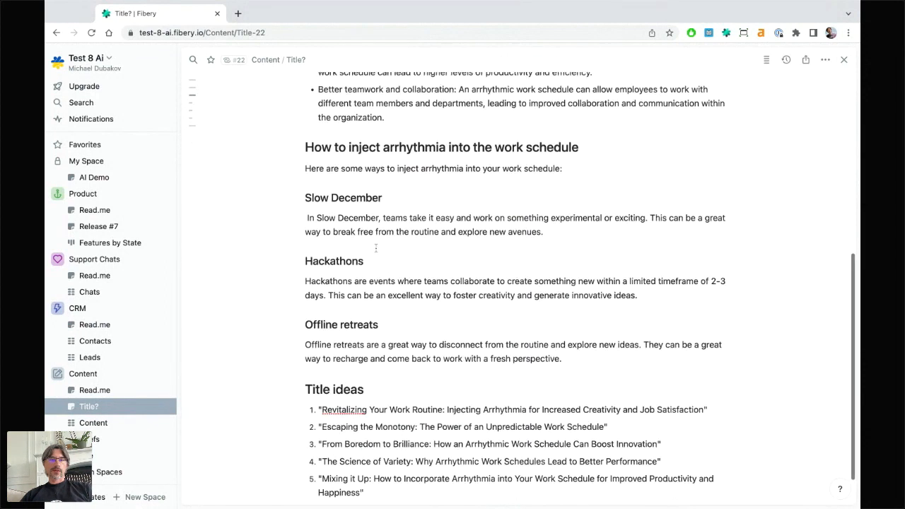
scroll(377, 246, "up", 3)
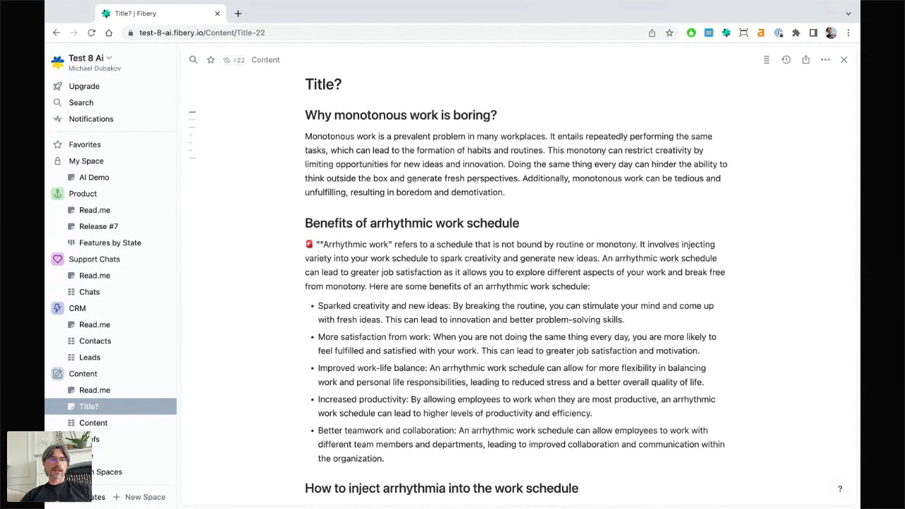
- Open the AI Demo agenda and expand its linked feature Files/Attachments in Documents to review the description
left_click(95, 179)
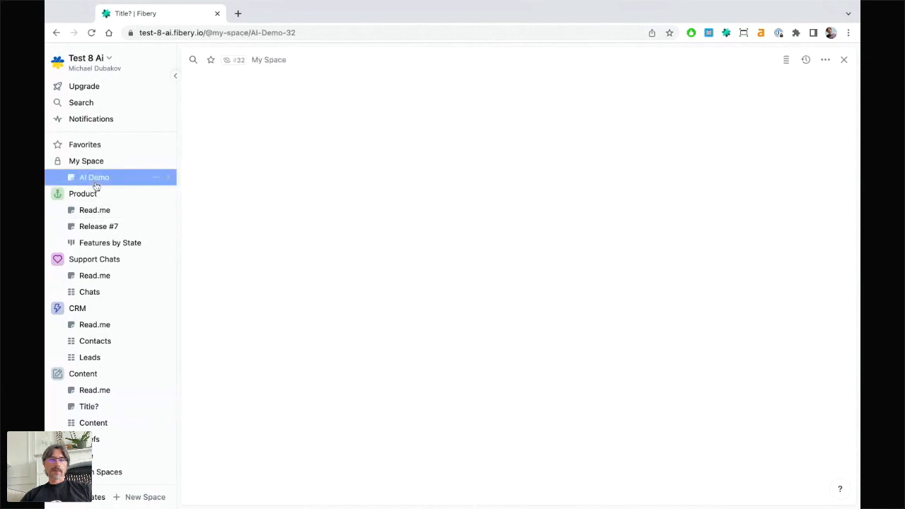
scroll(409, 381, "down", 1)
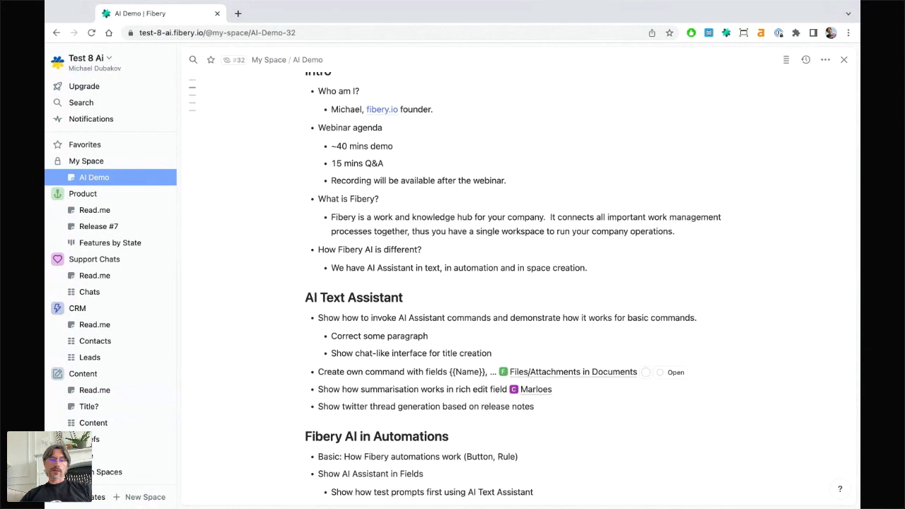
scroll(425, 380, "down", 1)
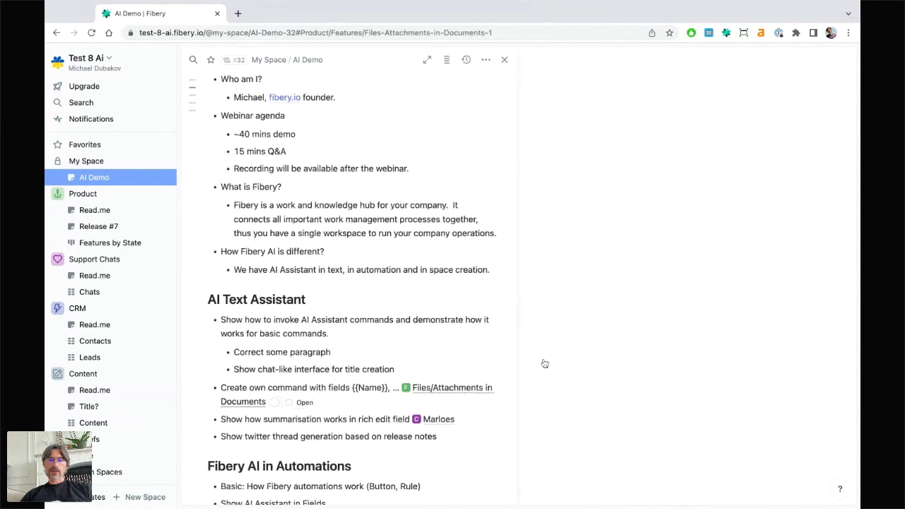
left_click(549, 360)
scroll(672, 177, "down", 3)
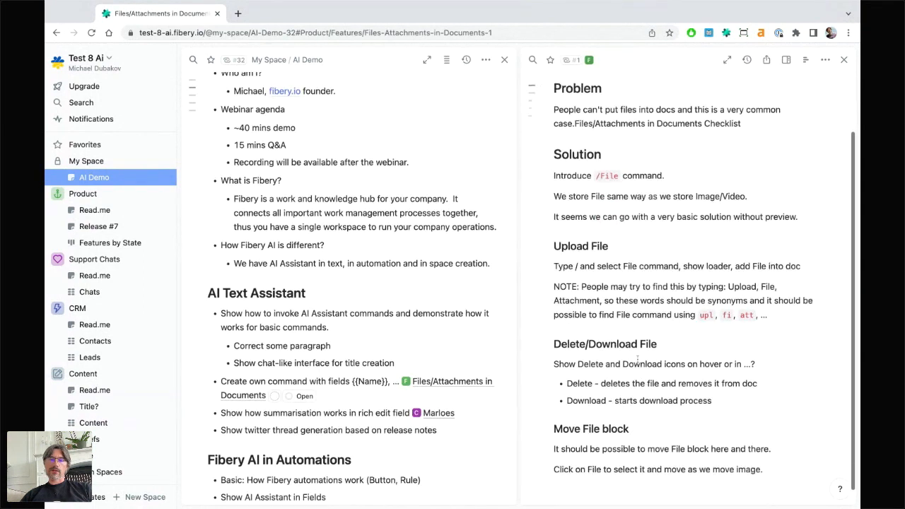
scroll(707, 175, "up", 3)
left_click(727, 59)
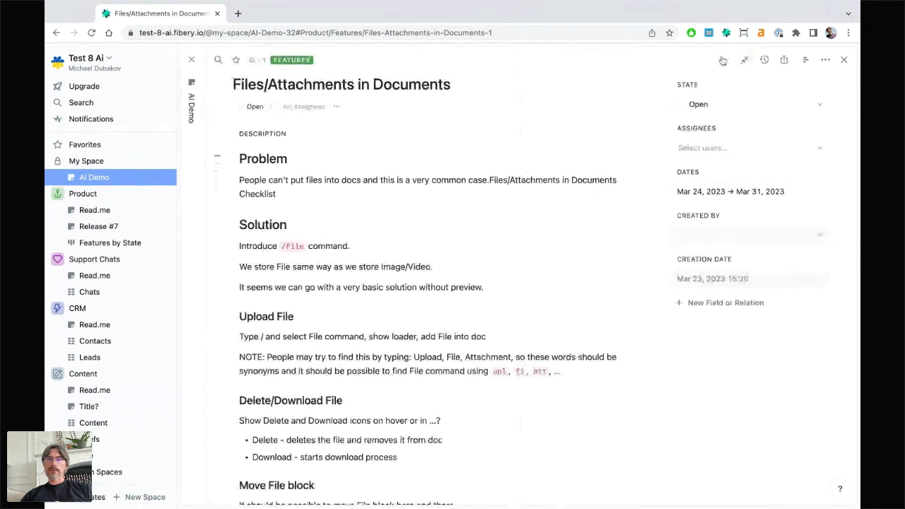
scroll(453, 245, "down", 2)
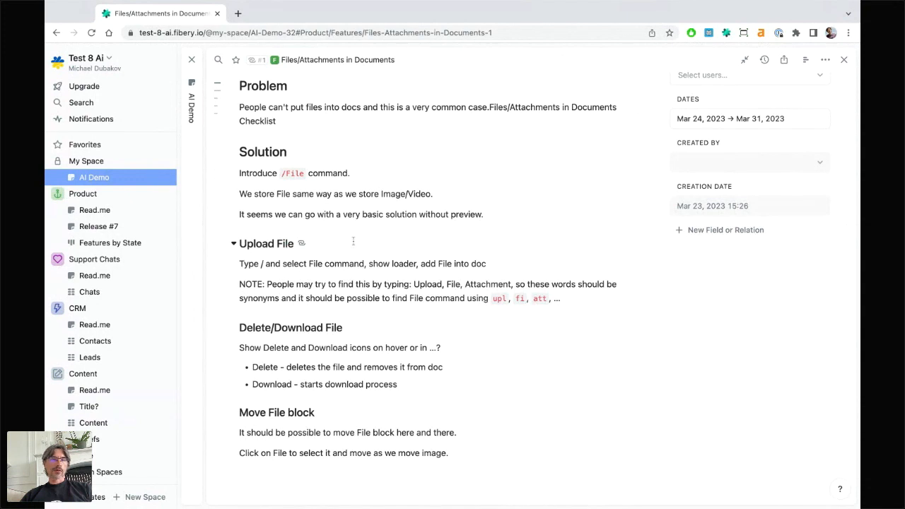
- View the prompts in the Product space's Read.me, then open and expand the Files/Attachments in Documents card from Features by State
left_click(100, 216)
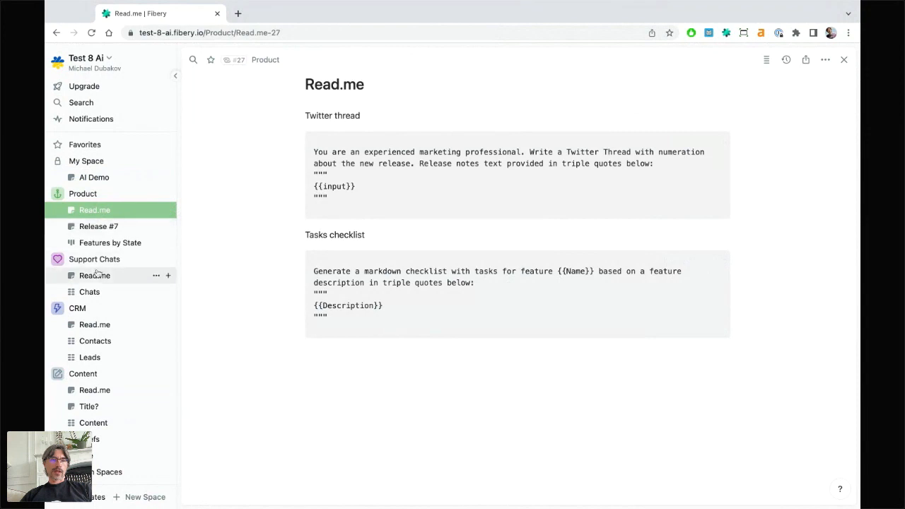
left_click(97, 242)
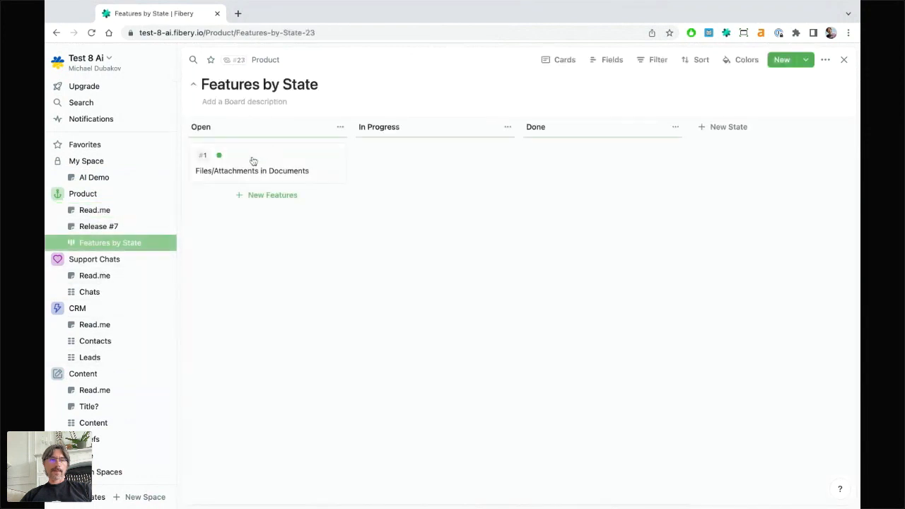
left_click(249, 166)
left_click(726, 59)
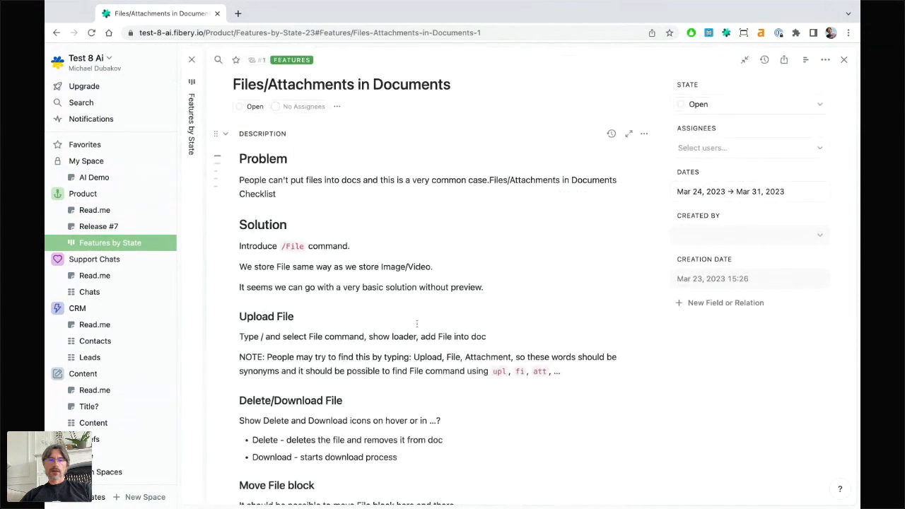
- Add a new line at the end of the feature description and start creating a custom AI command there
scroll(478, 420, "down", 2)
left_click(457, 452)
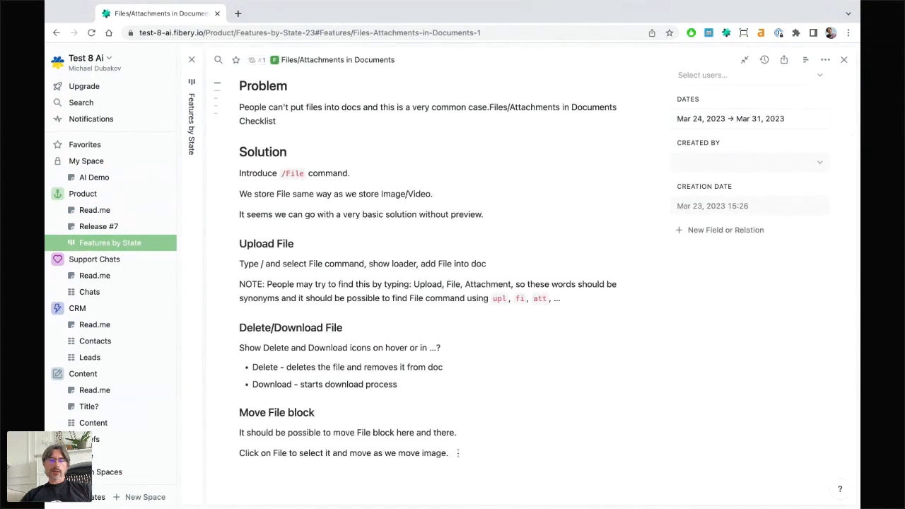
key("Return")
type(">>")
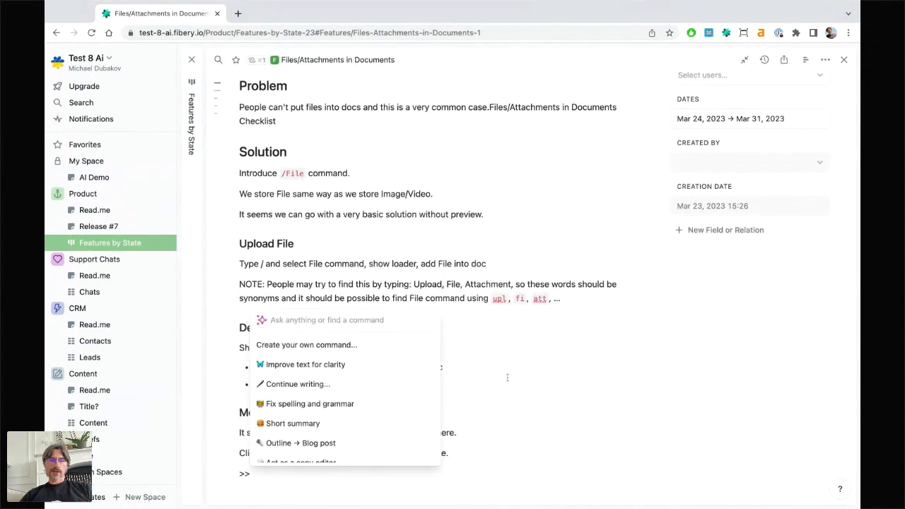
left_click(362, 347)
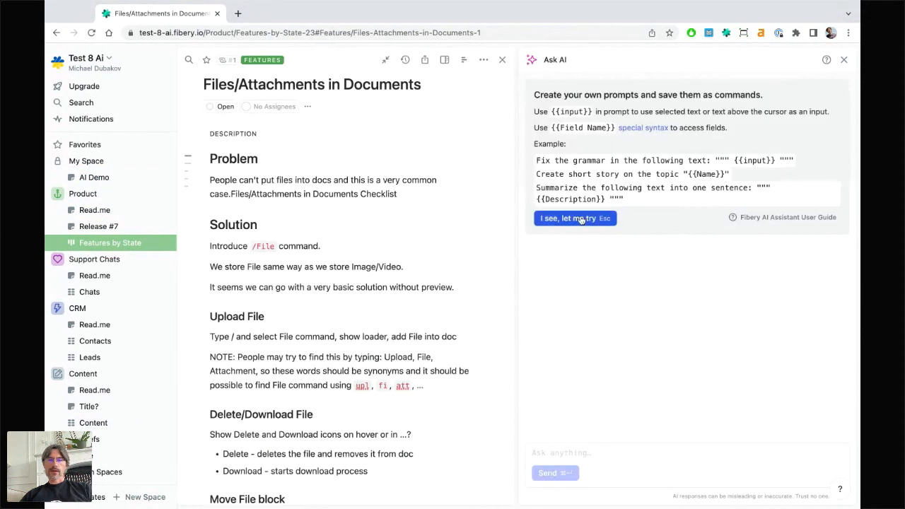
left_click(585, 218)
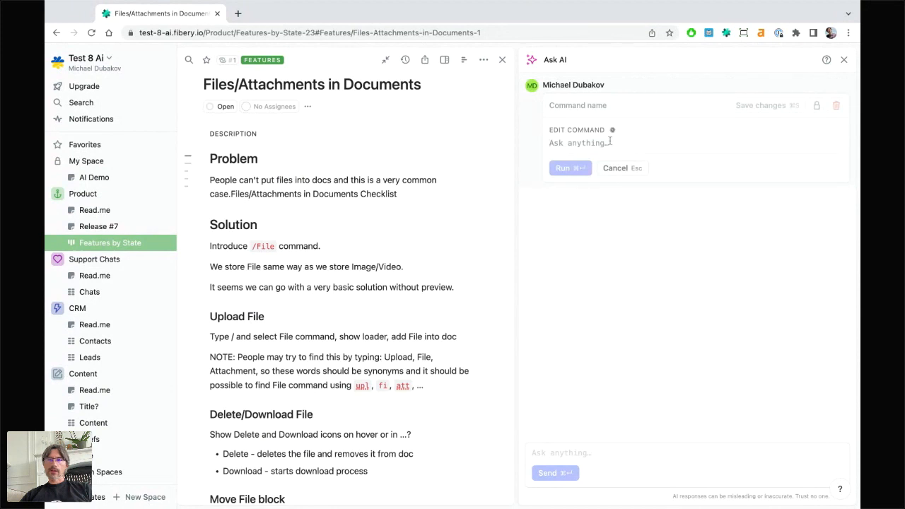
- Enter the prompt "Generate a markdown checklist with tasks for feature {{Name}} based on a feature description in triple quotes below:" plus triple-quoted {{Description}} and highlight both placeholders
type("Generate a markdown checklist with tasks for feature {{Name}} based on a feature description in triple quotes below: \"\"\" {{Description}} \"\"\"")
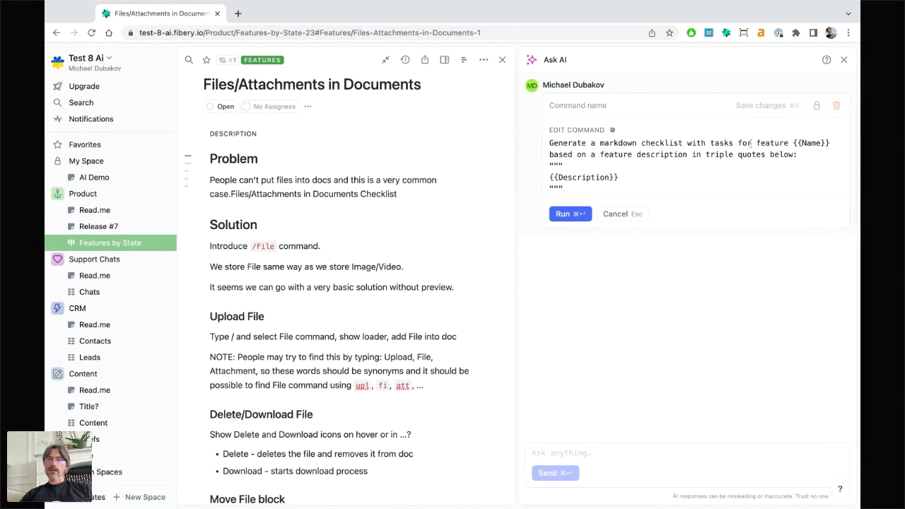
left_click_drag(793, 143, 829, 142)
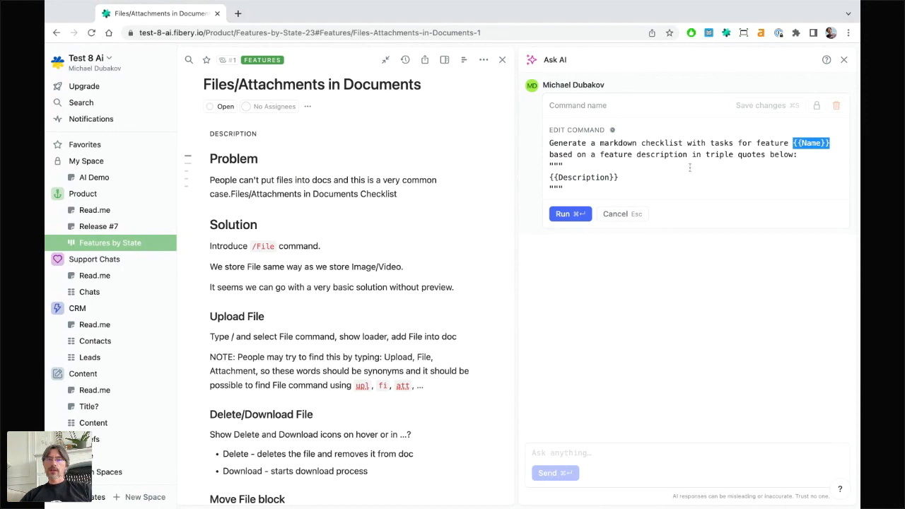
left_click(601, 155)
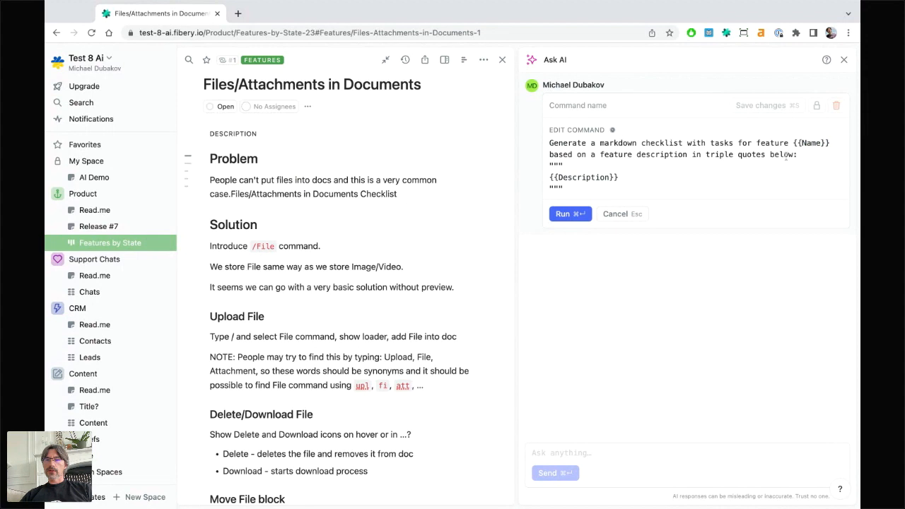
left_click_drag(550, 177, 638, 183)
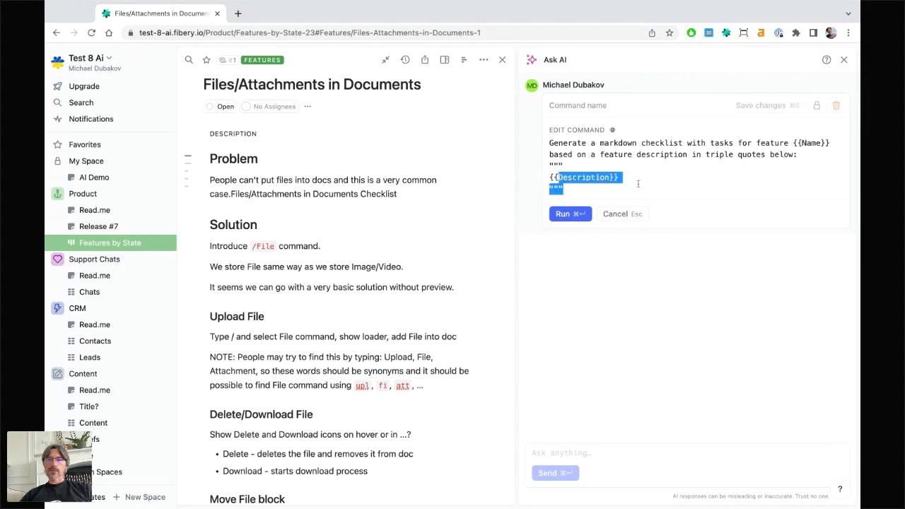
- Review the feature description from Solution through Move File block, and run the custom checklist prompt on it
left_click(637, 184)
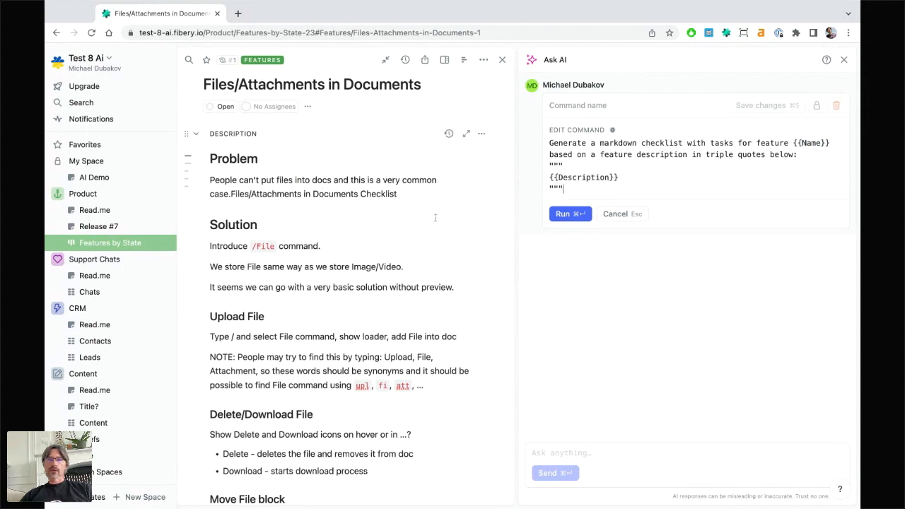
scroll(251, 236, "down", 3)
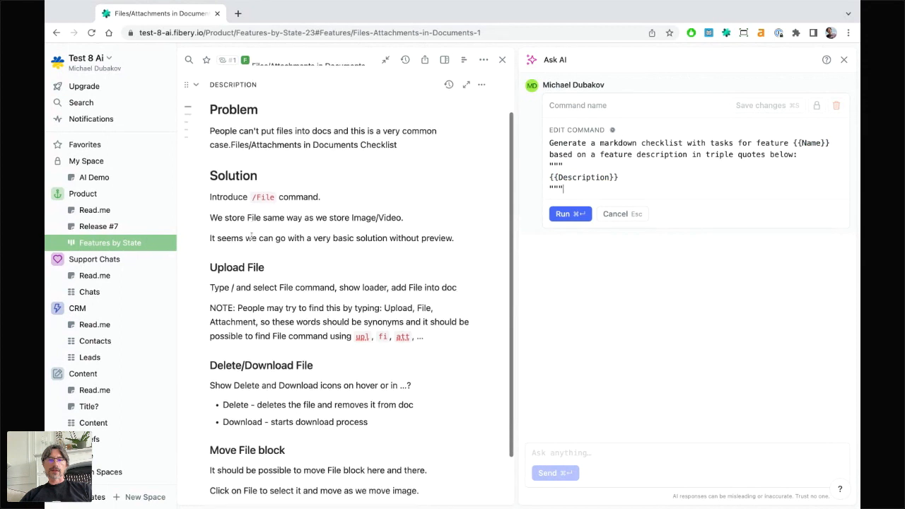
scroll(251, 237, "down", 3)
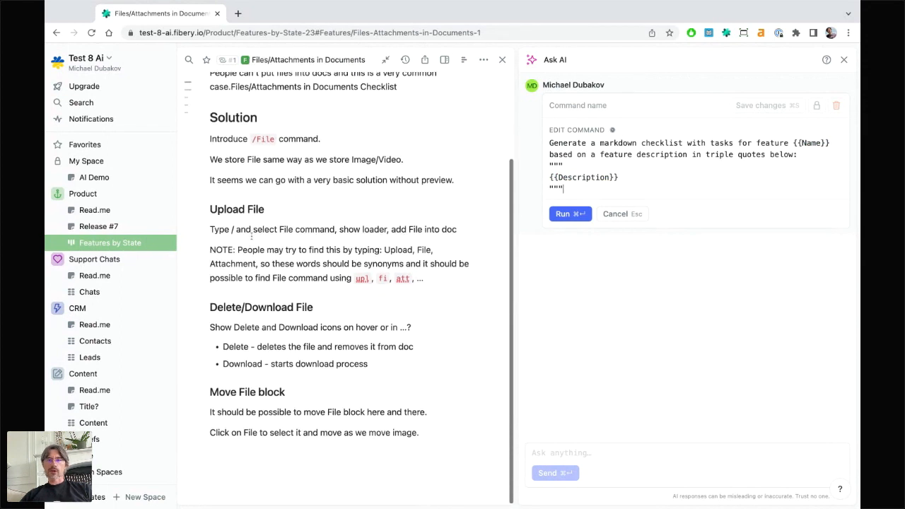
scroll(251, 236, "up", 6)
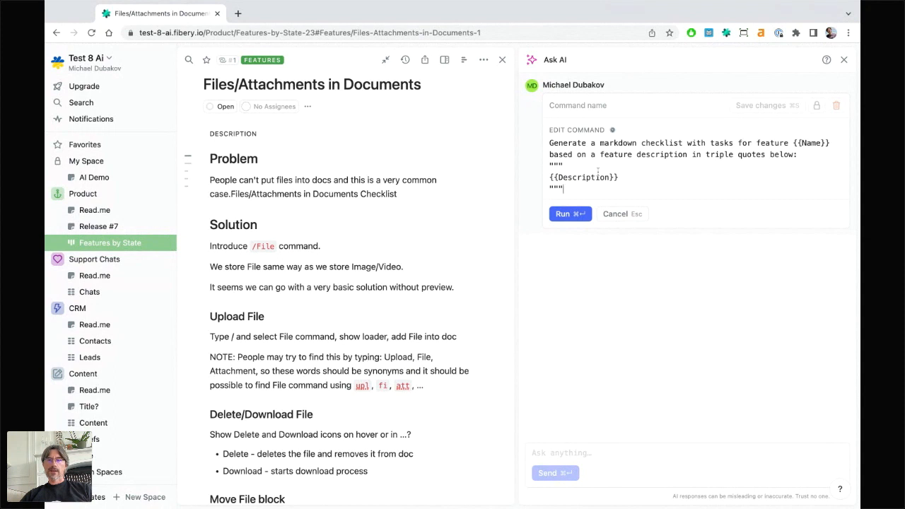
key("super+Return")
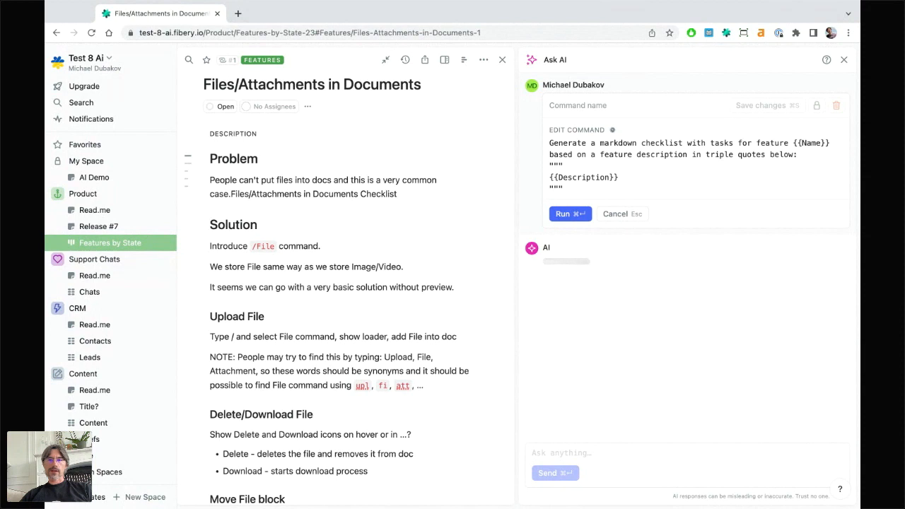
key("super+Return")
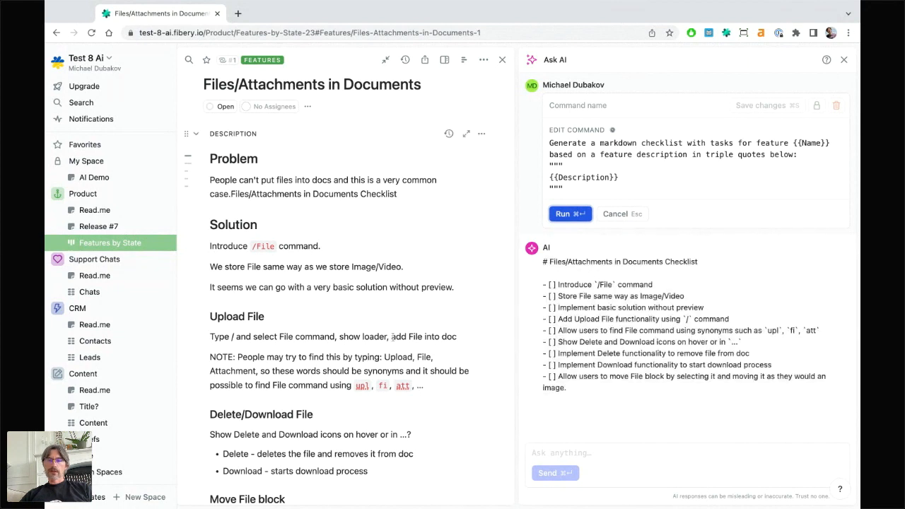
- Insert the generated checklist on a new line at the end of the feature description and format its title as a heading
scroll(297, 396, "down", 3)
left_click(286, 432)
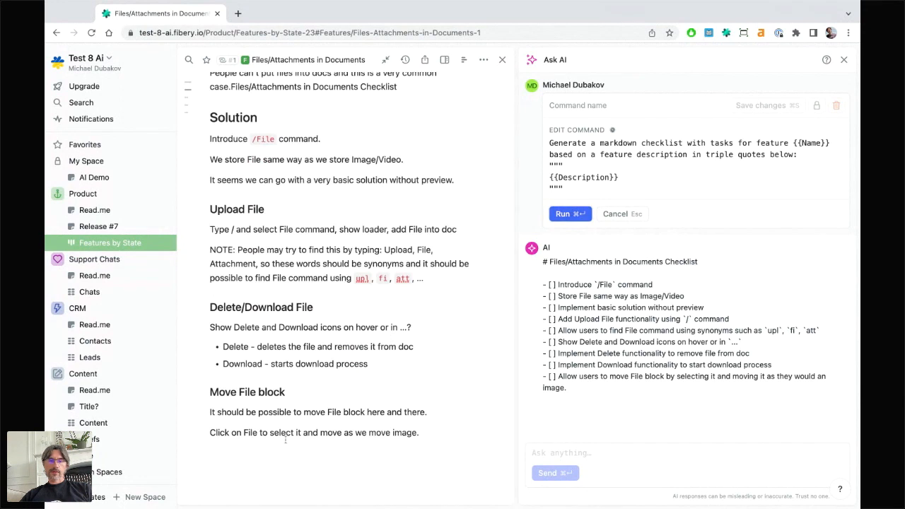
left_click(286, 452)
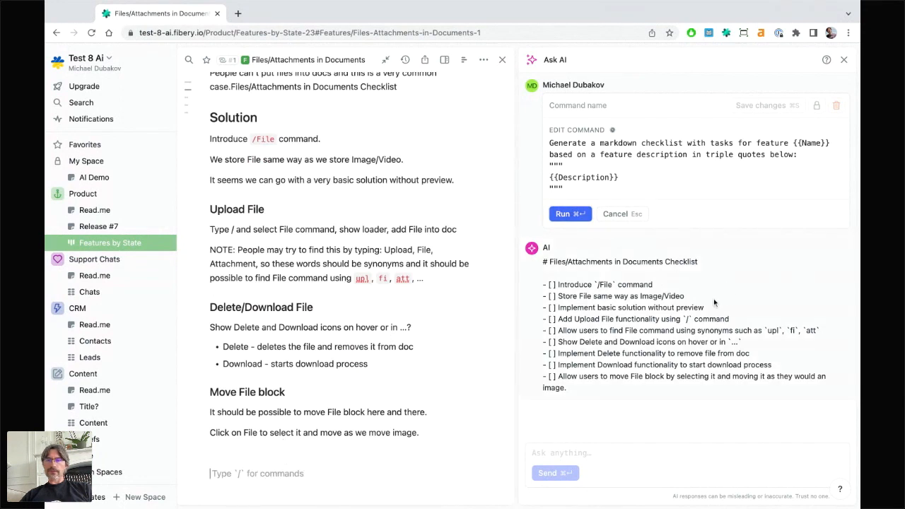
left_click(615, 213)
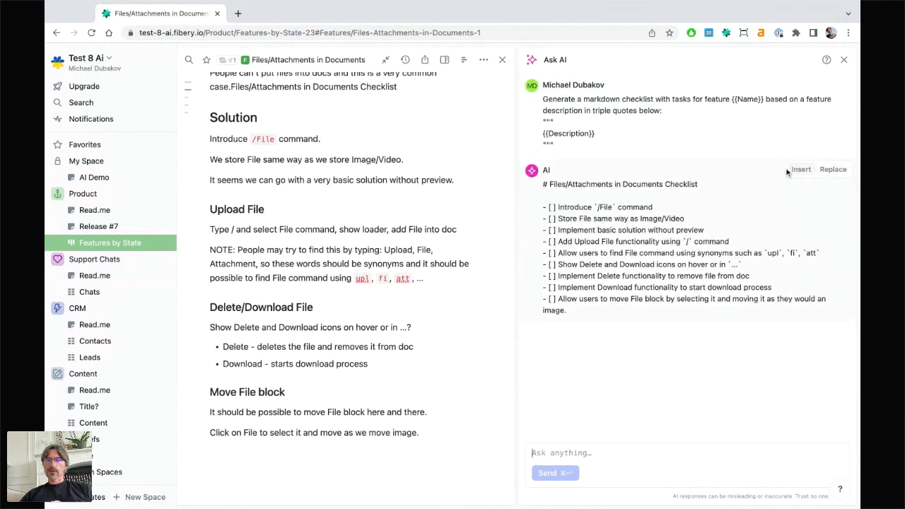
left_click(800, 170)
scroll(311, 423, "down", 3)
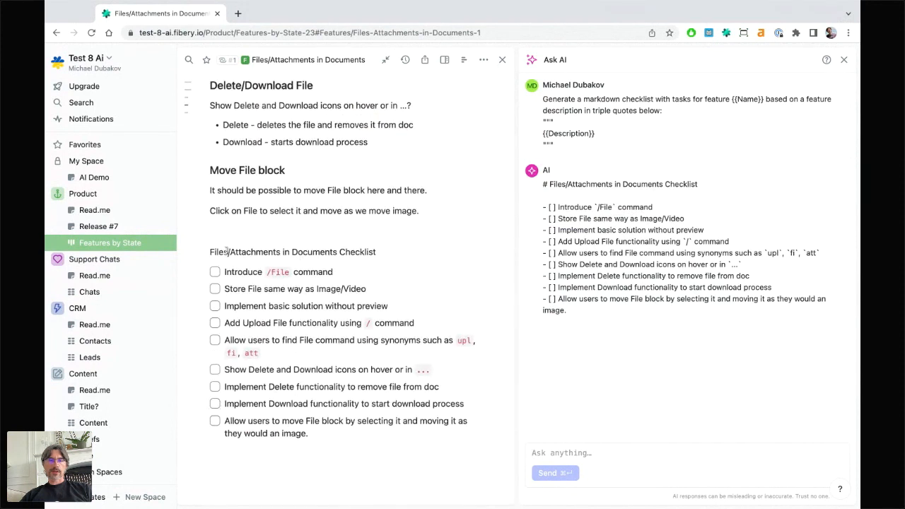
left_click(226, 251)
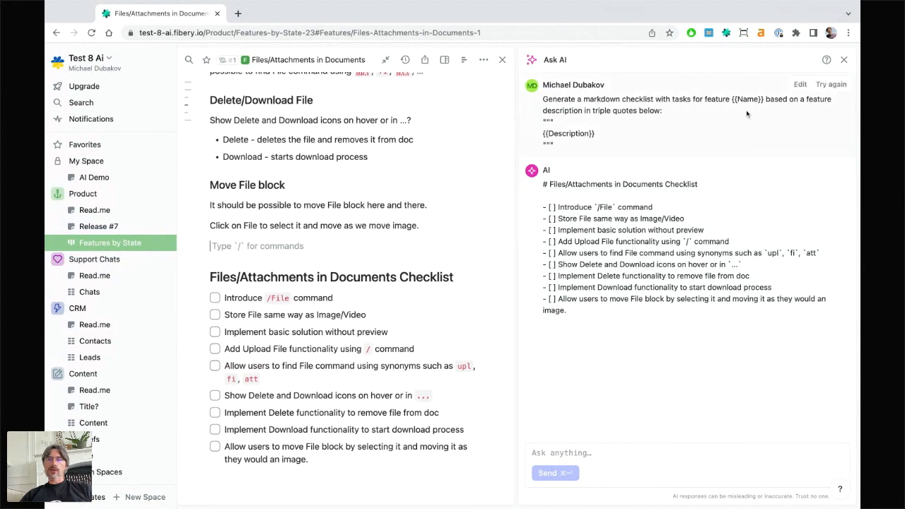
- Reopen the checklist prompt for editing, name the command "Generate Tasks for Feature" and save it
left_click(800, 85)
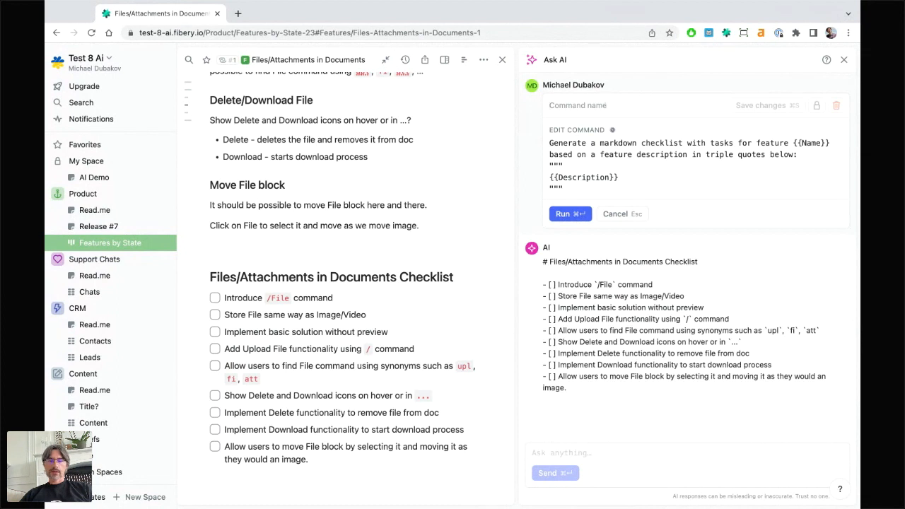
type("Gene")
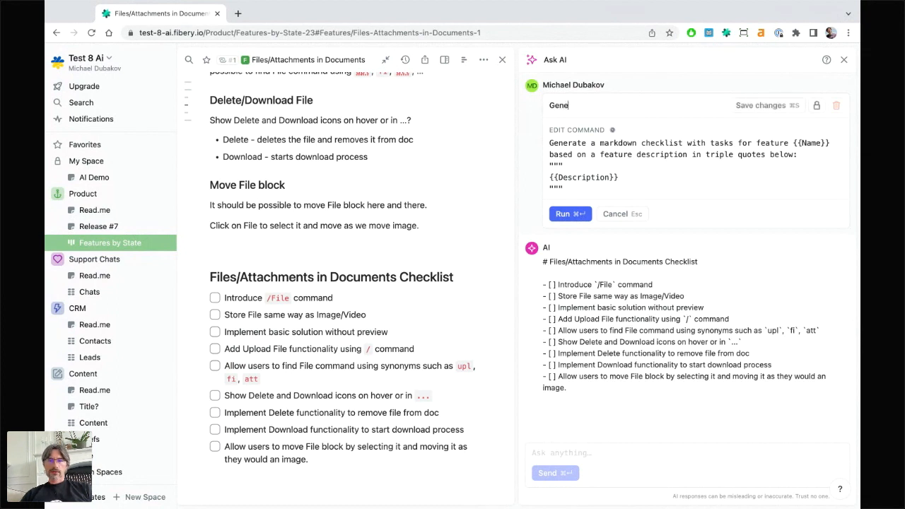
type("rate Tasks for Feature")
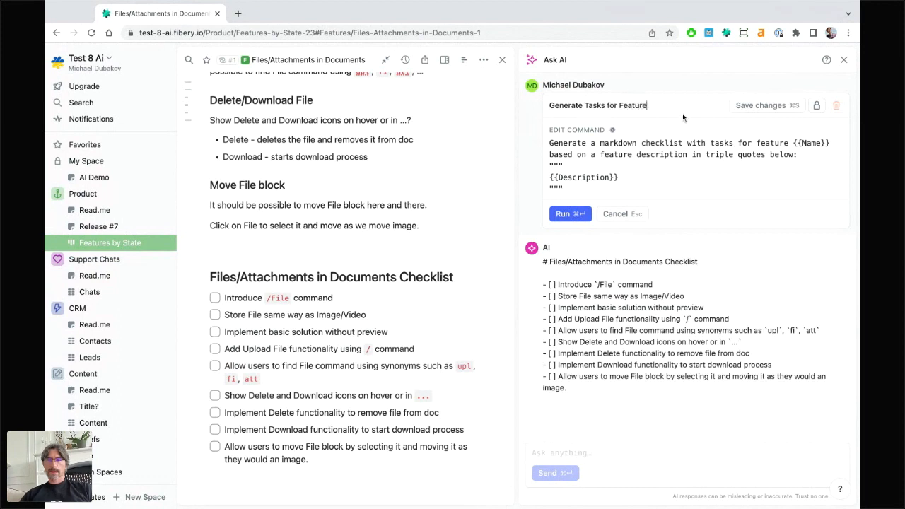
left_click(759, 106)
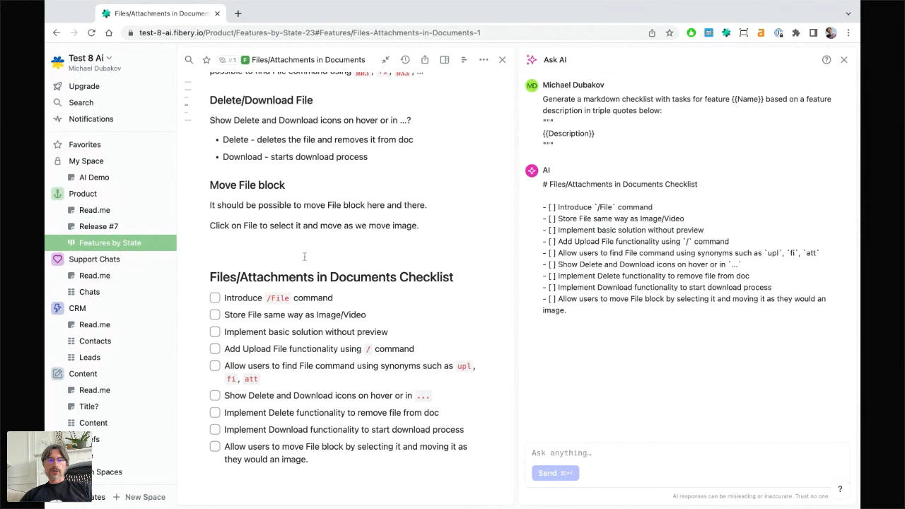
- Run the saved Generate Tasks for Feature AI command from the empty line above the checklist heading
left_click(282, 248)
type(">>")
scroll(269, 339, "down", 5)
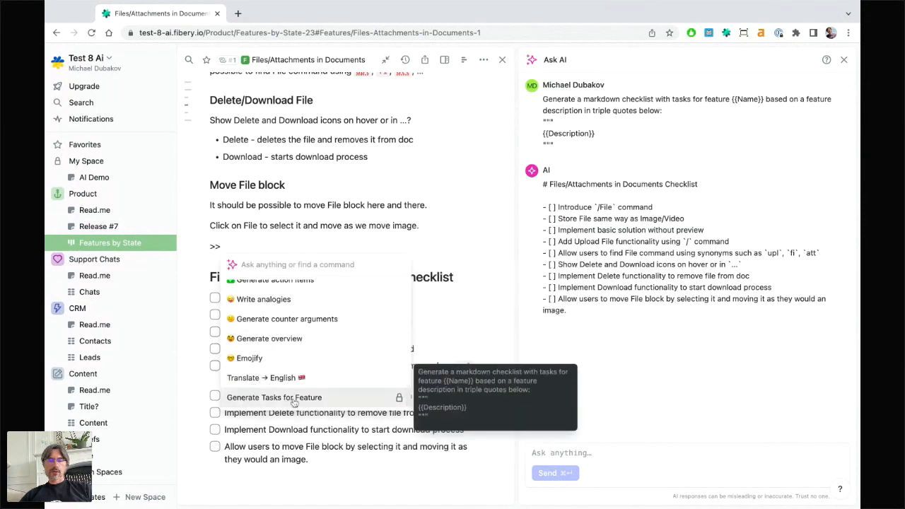
left_click(301, 398)
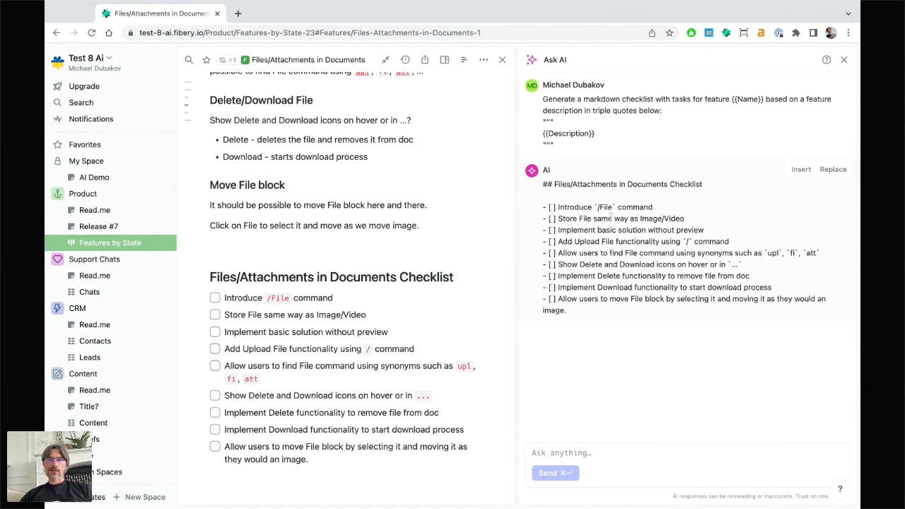
- Edit the Generate Tasks for Feature command, make it public, reveal its advanced settings and cycle through the creativity levels
left_click(800, 84)
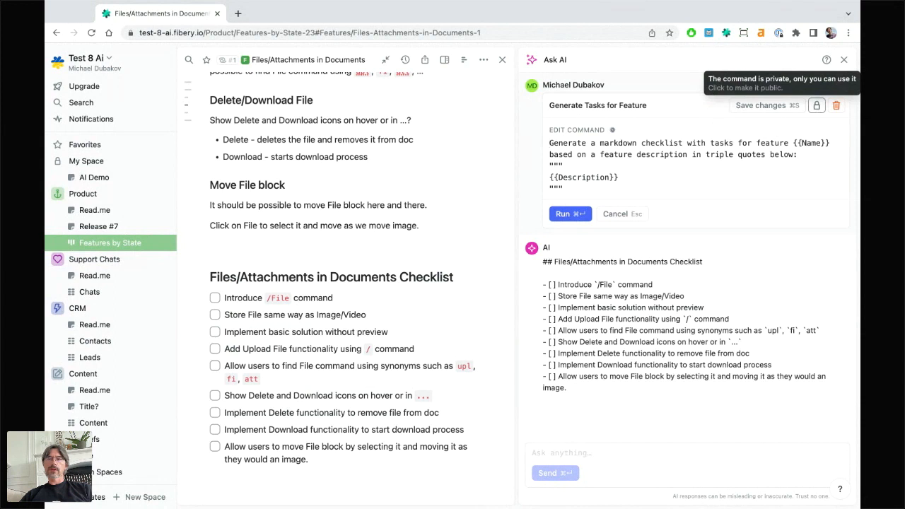
left_click(817, 106)
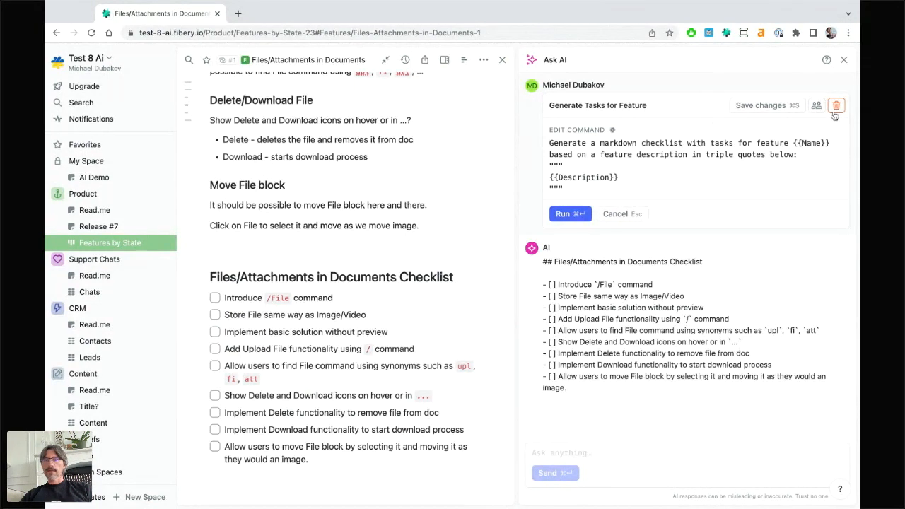
left_click(613, 131)
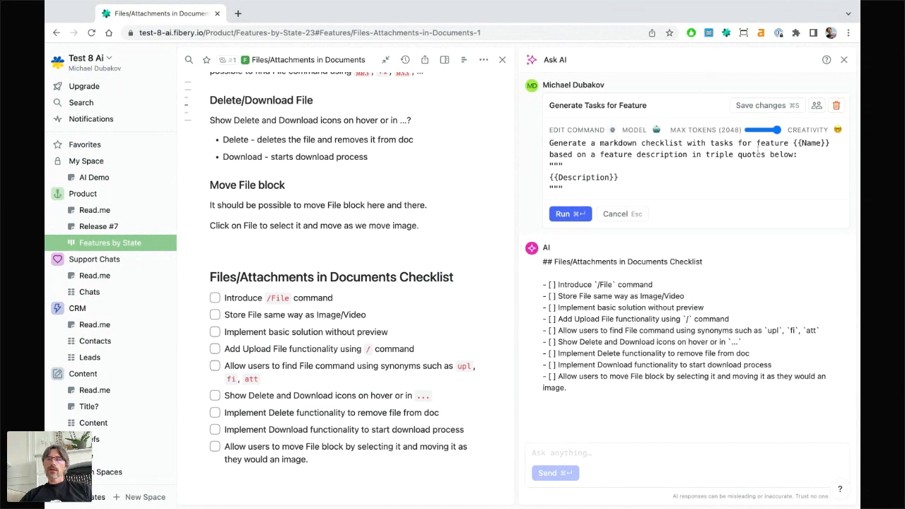
mouse_move(836, 134)
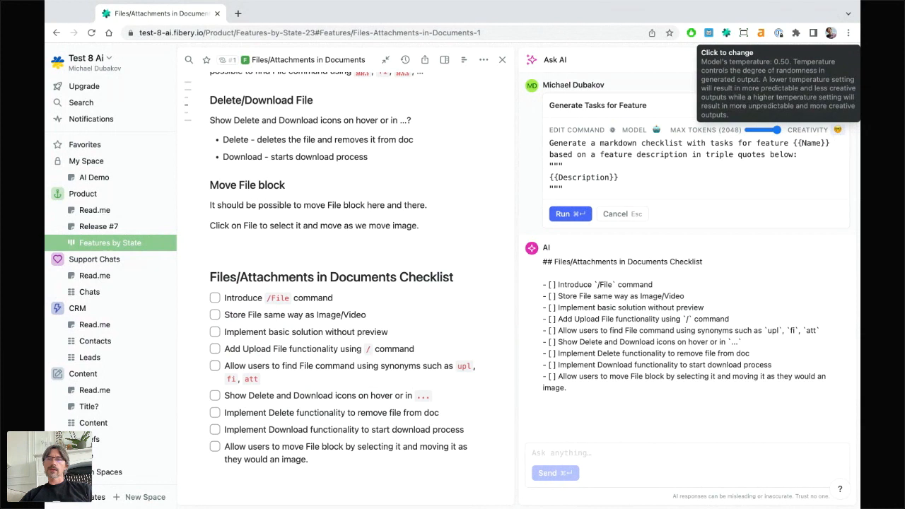
left_click(838, 130)
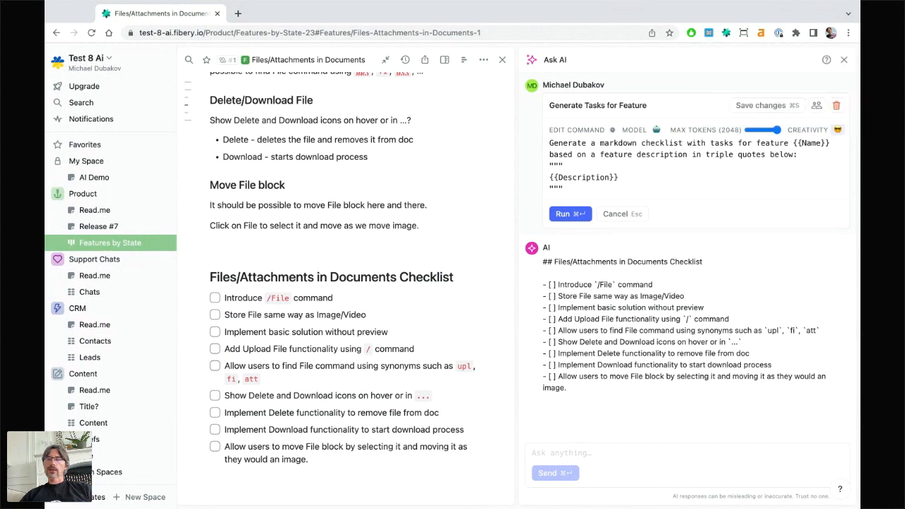
left_click(838, 130)
left_click(837, 130)
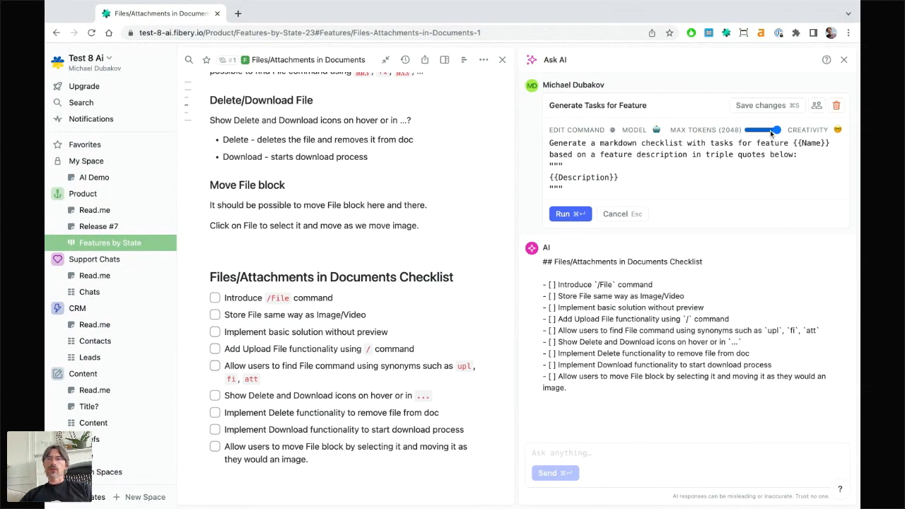
- Lower the command's max tokens to 241, check its model information and cancel the command edits
left_click_drag(775, 131, 750, 131)
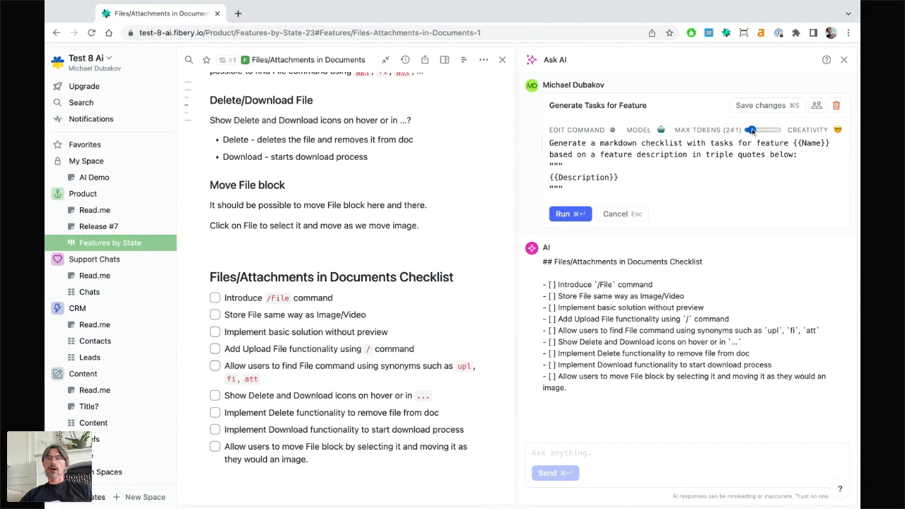
mouse_move(660, 133)
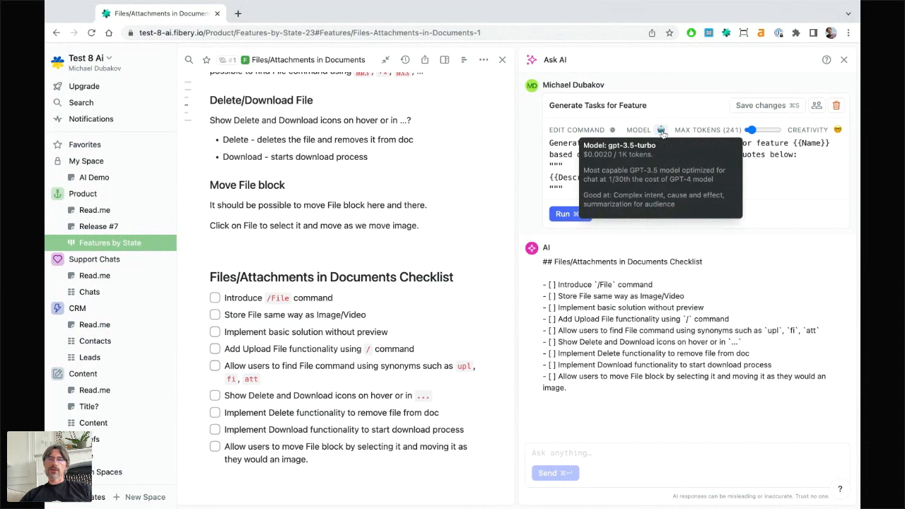
left_click(661, 132)
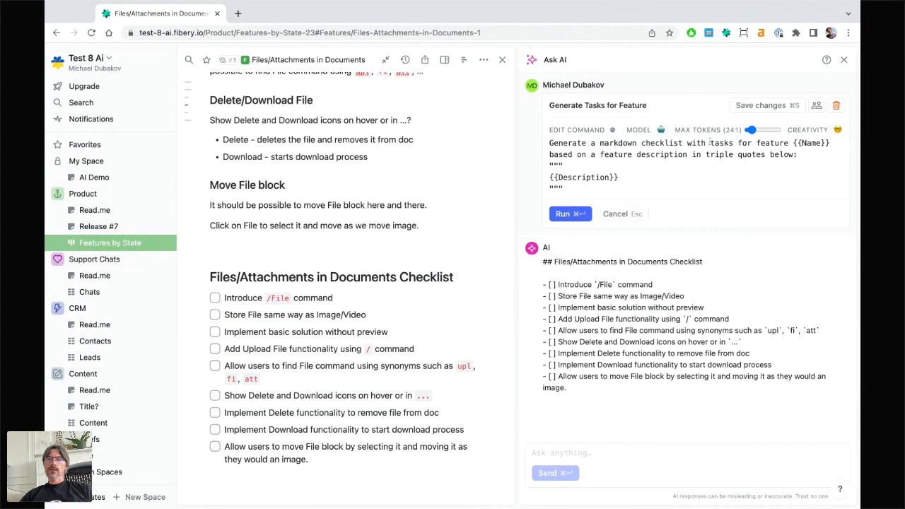
left_click(619, 215)
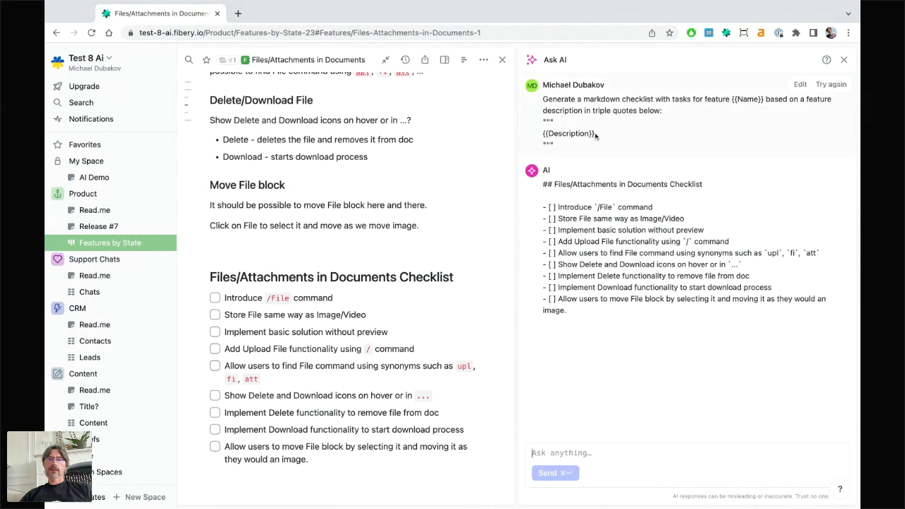
- Highlight the {{Description}} placeholder in the prompt, and return to the AI Text Assistant section of the AI Demo agenda
left_click_drag(595, 133, 541, 133)
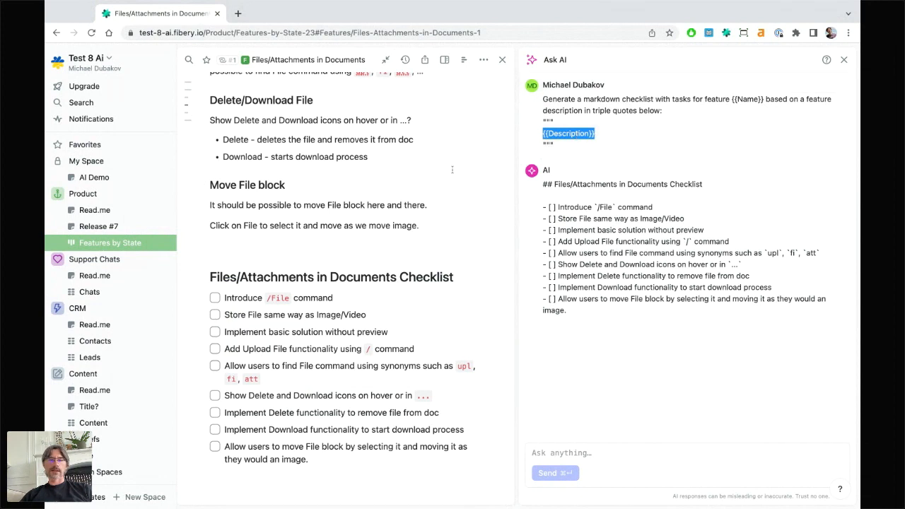
left_click(324, 245)
left_click(109, 178)
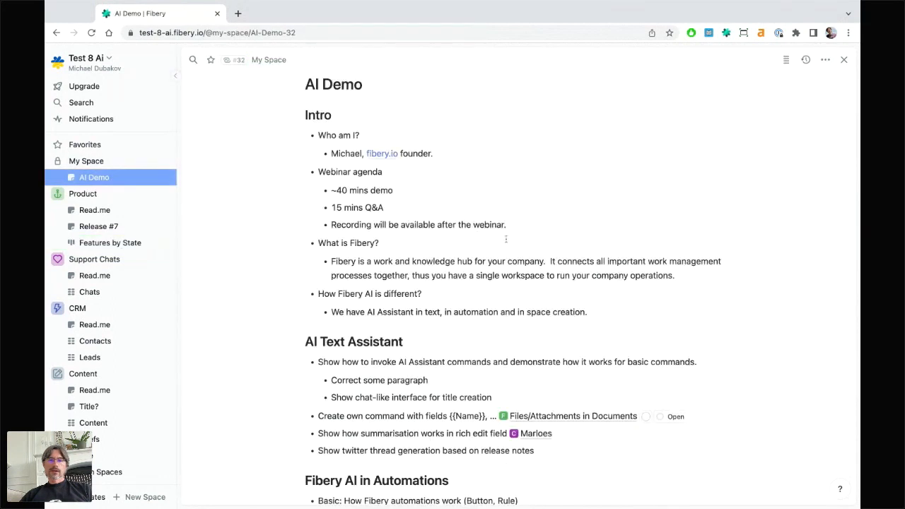
scroll(468, 320, "down", 3)
scroll(469, 320, "down", 1)
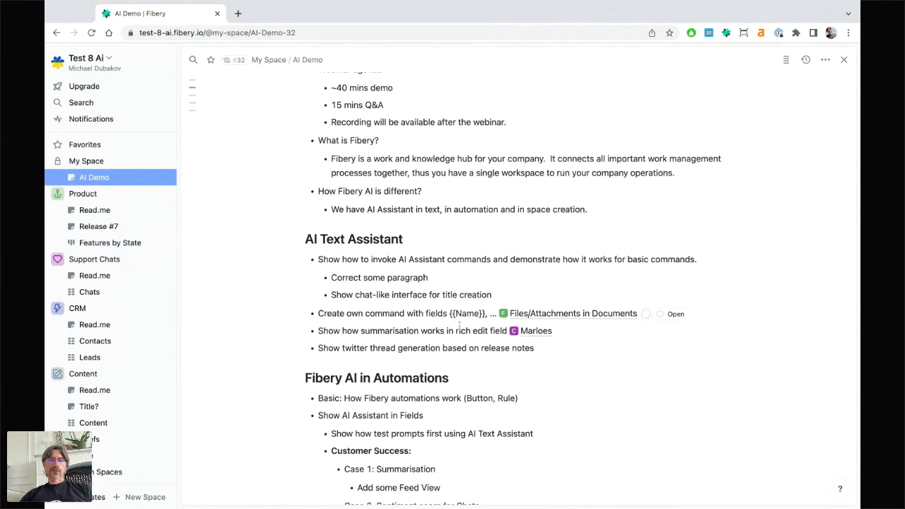
scroll(459, 325, "down", 1)
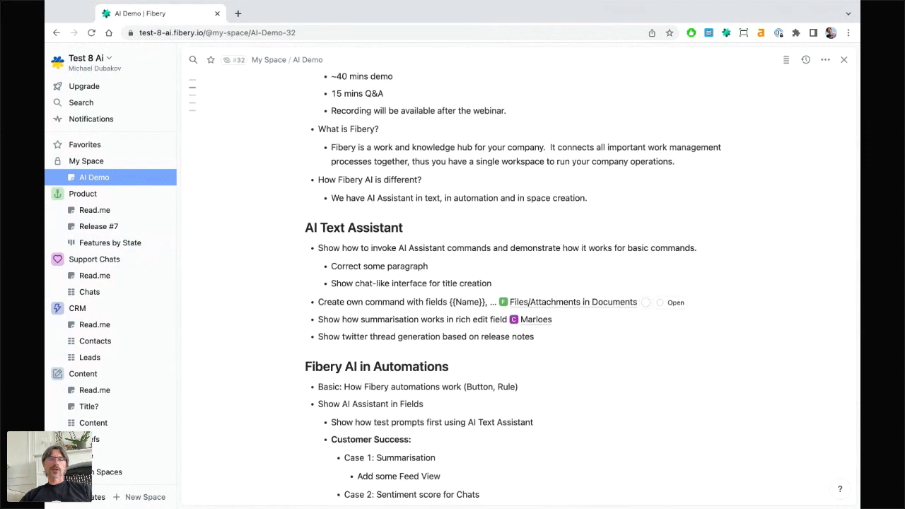
- Open the support chat linked to the summarisation item, read its transcript to the end and view the Support Chats Read.me prompts
left_click(535, 320)
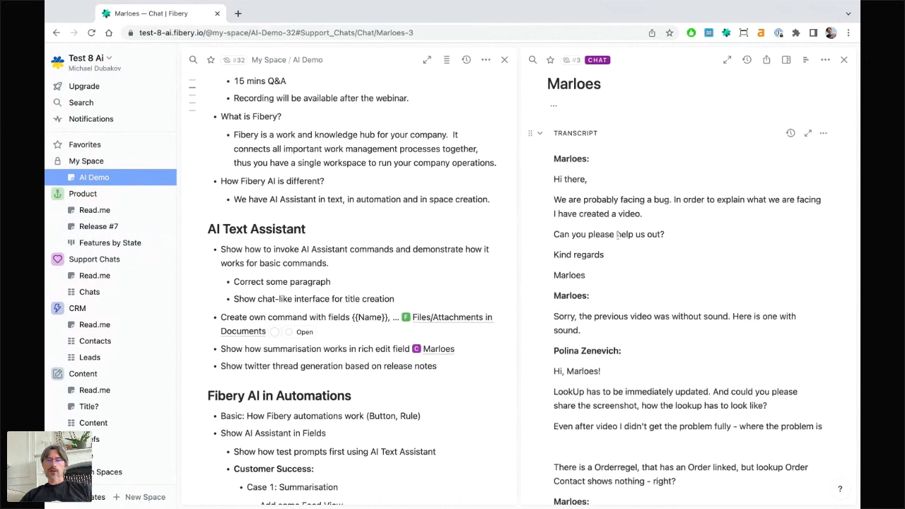
scroll(618, 235, "down", 5)
scroll(618, 235, "down", 10)
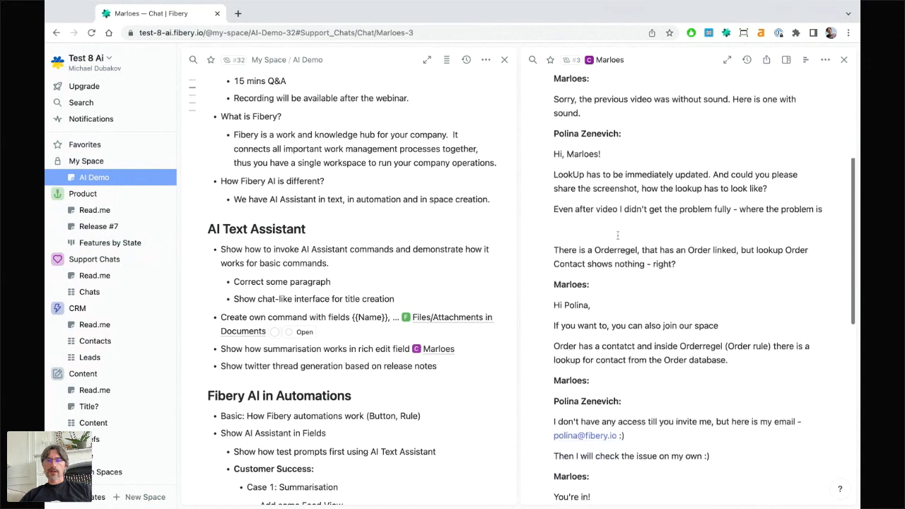
scroll(579, 435, "down", 2)
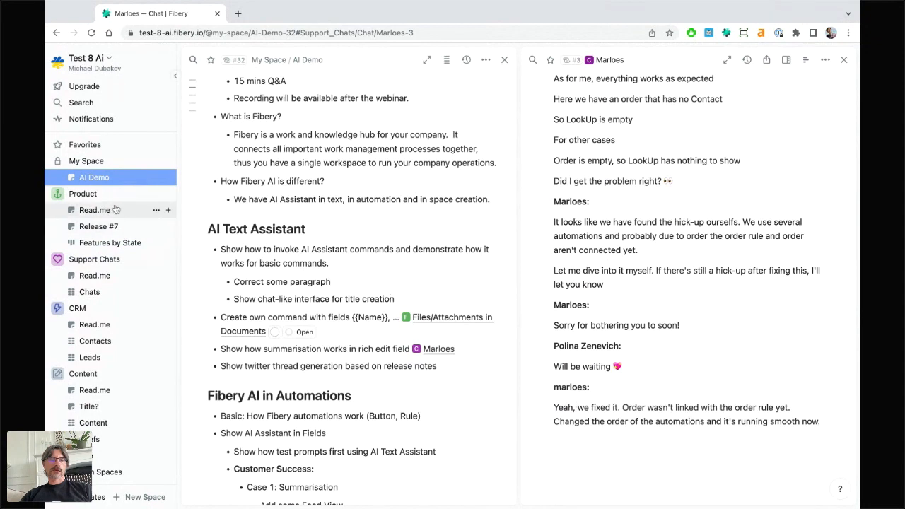
left_click(99, 276)
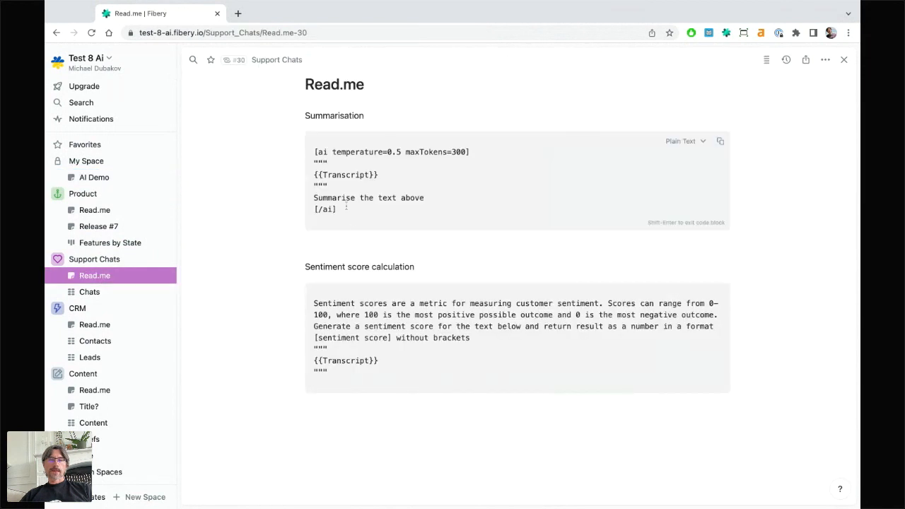
- Highlight the transcript placeholder and instruction in the summarisation prompt, and return to the linked support chat
left_click_drag(433, 200, 314, 174)
left_click(341, 198)
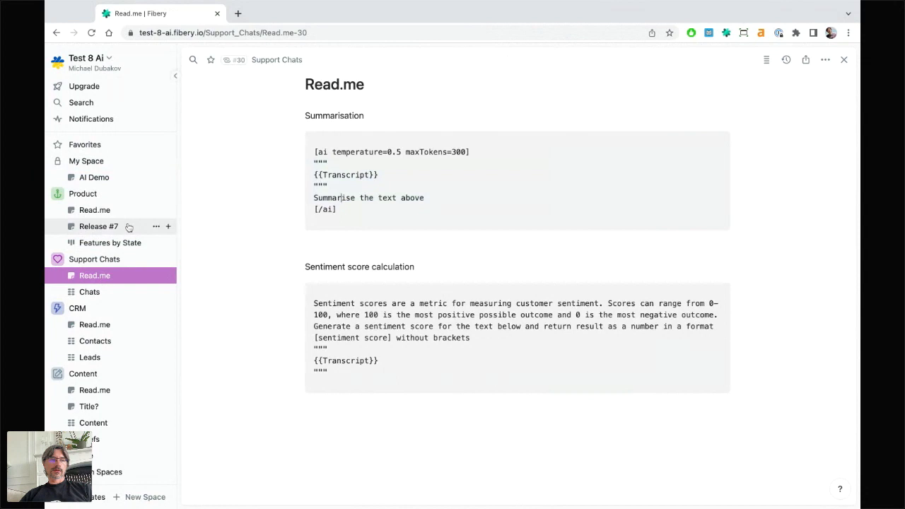
left_click(57, 33)
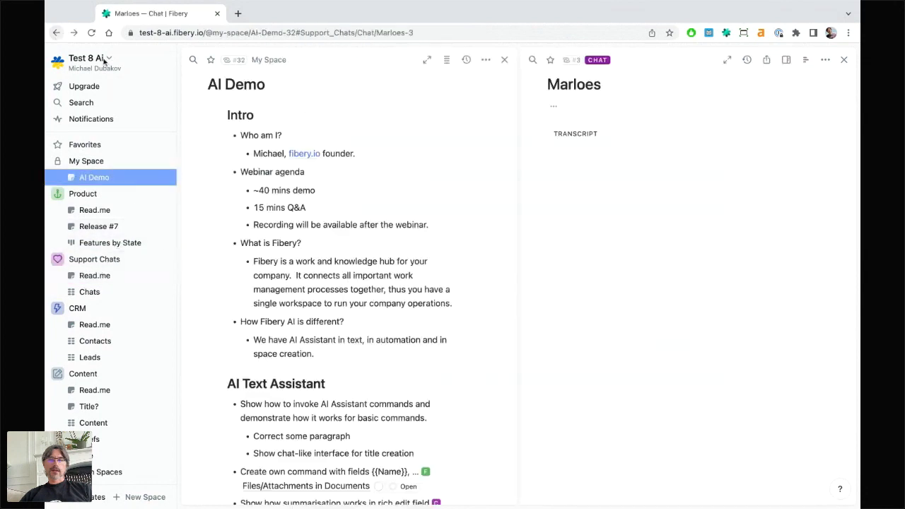
- Select the support chat's whole transcript and run the Short summary AI command on it
scroll(599, 445, "down", 10)
left_click(599, 445)
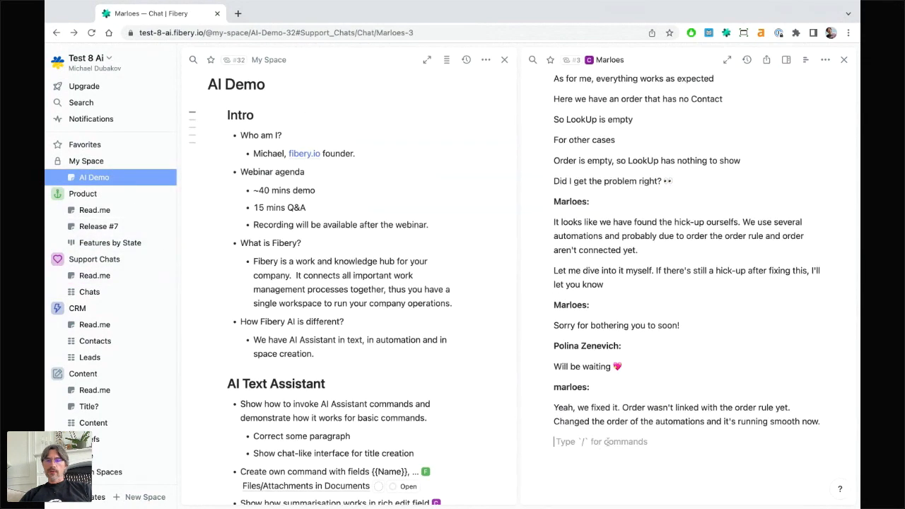
key("ctrl+a")
left_click(563, 491)
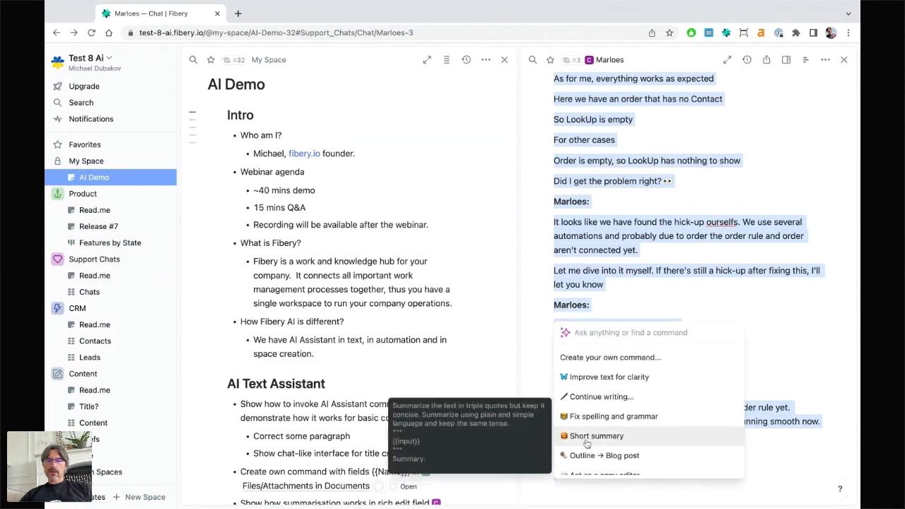
left_click(594, 436)
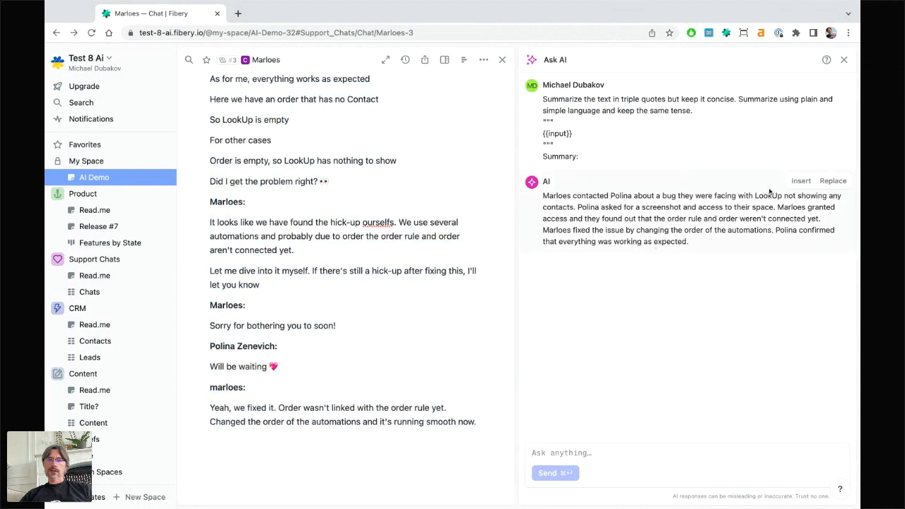
- Insert the AI summary below the transcript and add the heading "Summary" above it
left_click(799, 181)
left_click(262, 470)
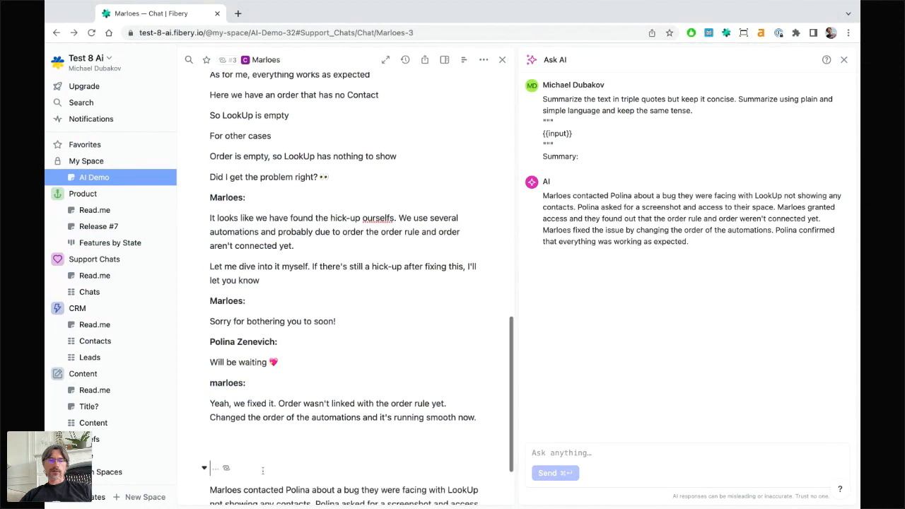
scroll(263, 470, "down", 3)
type("# Summary")
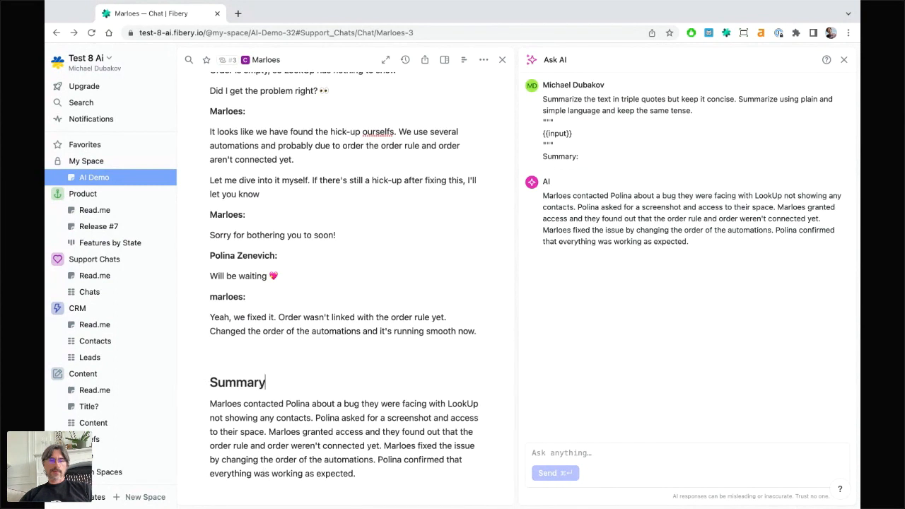
key("super+Left")
- Review the transcript with its inserted summary, close the AI assistant and return to the AI Text Assistant section of the AI Demo agenda
scroll(347, 333, "up", 6)
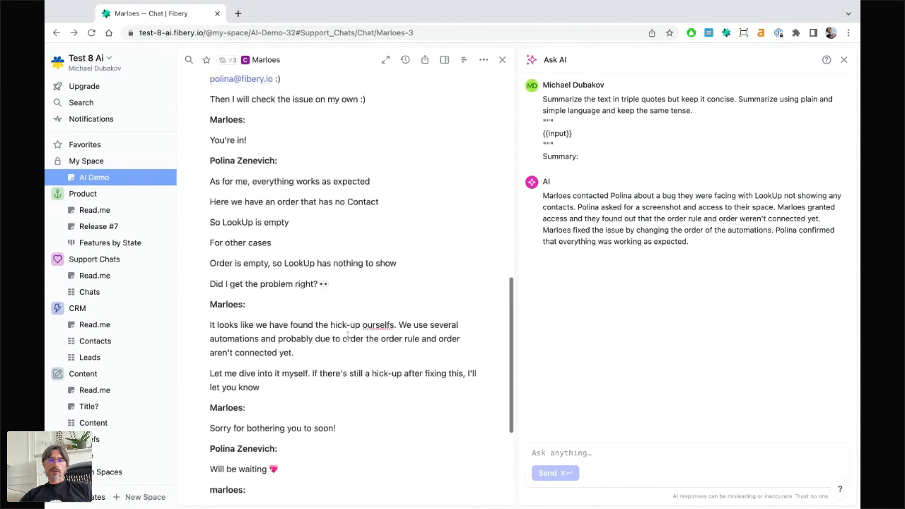
scroll(350, 306, "down", 4)
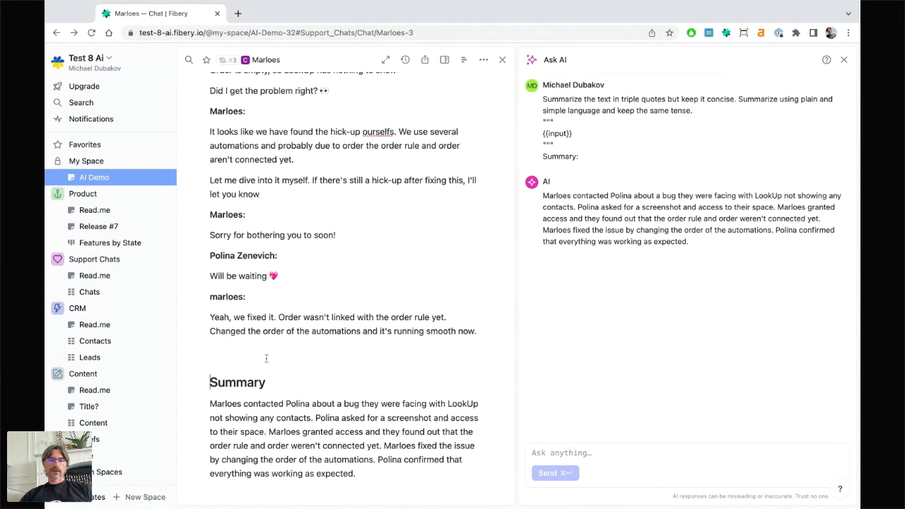
scroll(269, 345, "up", 10)
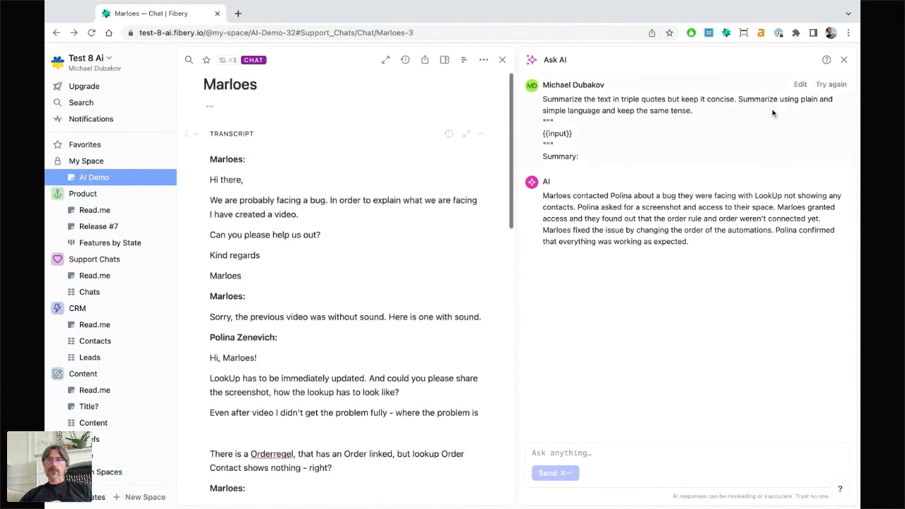
left_click(843, 59)
left_click(97, 176)
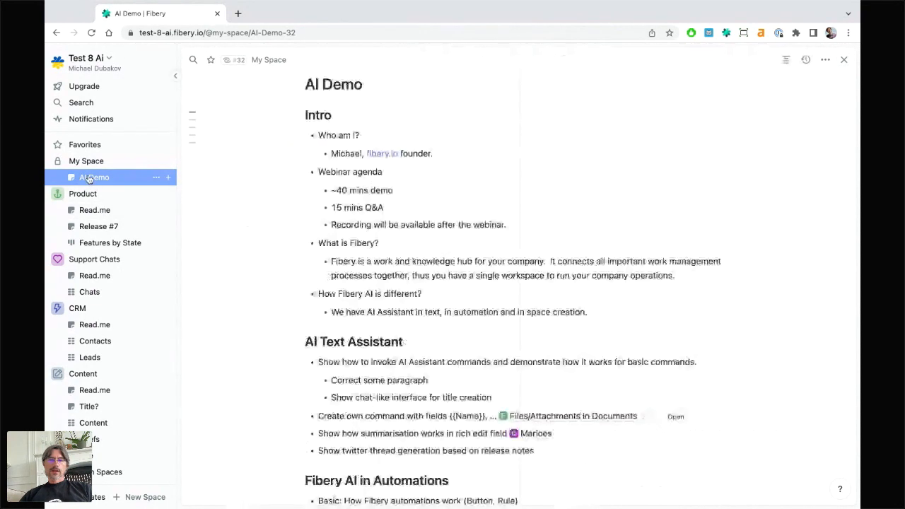
scroll(387, 294, "down", 2)
scroll(387, 294, "down", 3)
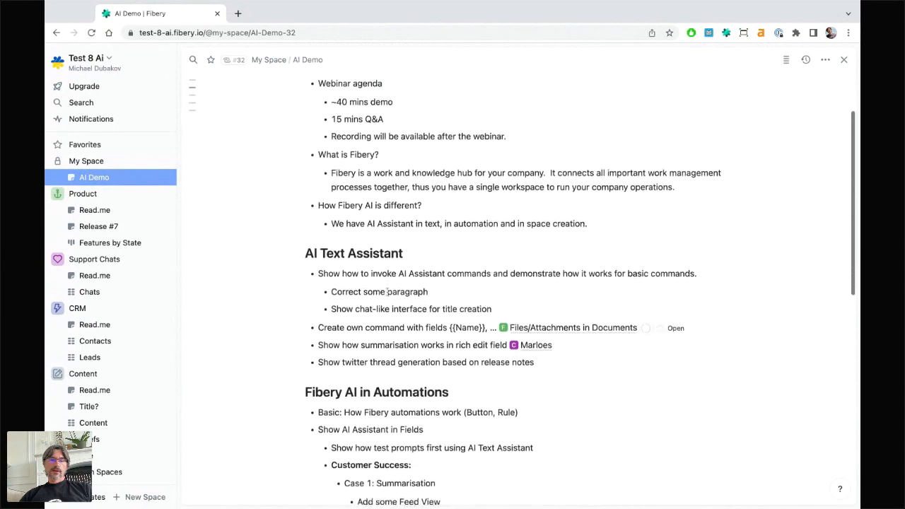
scroll(393, 341, "down", 1)
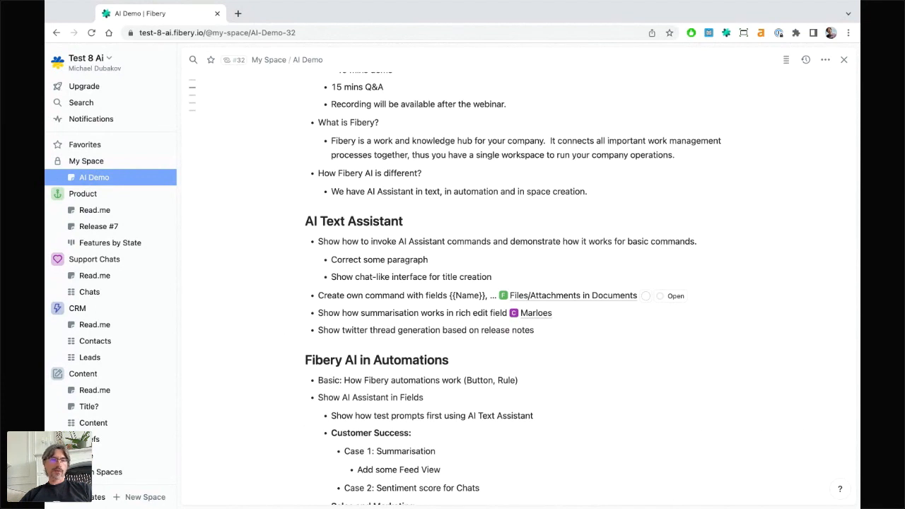
- Copy the whole Twitter thread prompt from the Product space's Read.me
left_click(105, 211)
left_click(370, 278)
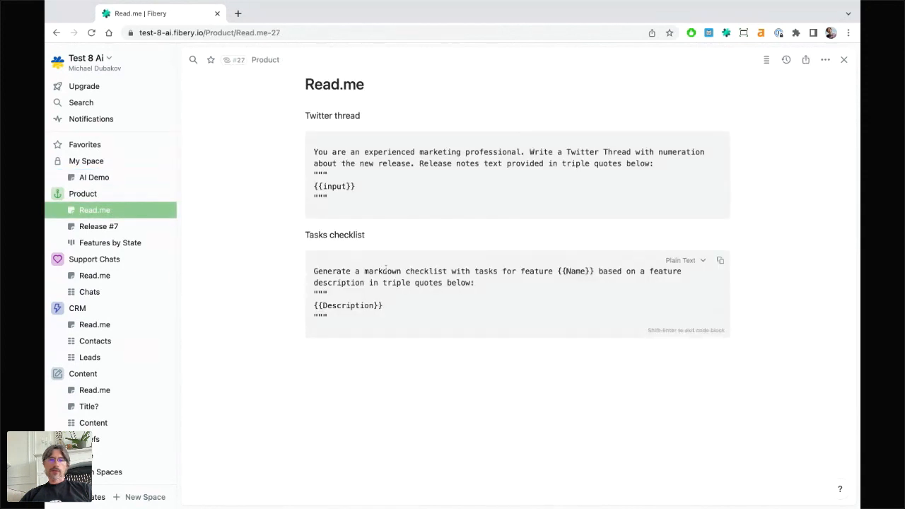
left_click(354, 209)
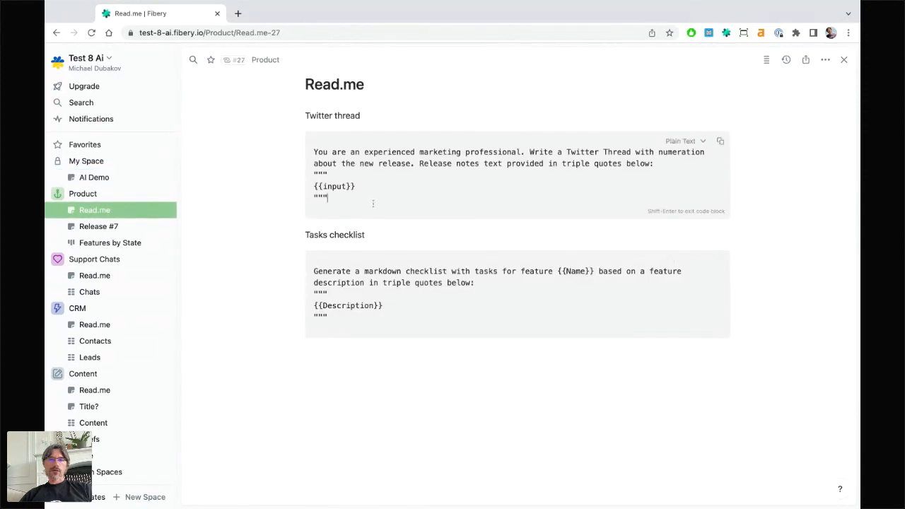
left_click_drag(372, 203, 314, 152)
key("super+c")
- Open the Release #7 document, select its entire text and start creating a custom AI command
left_click(101, 227)
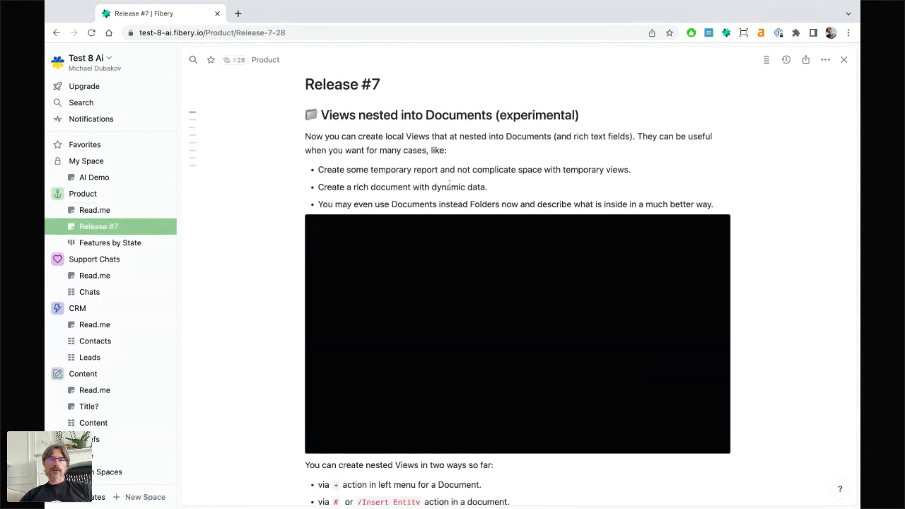
scroll(449, 184, "down", 15)
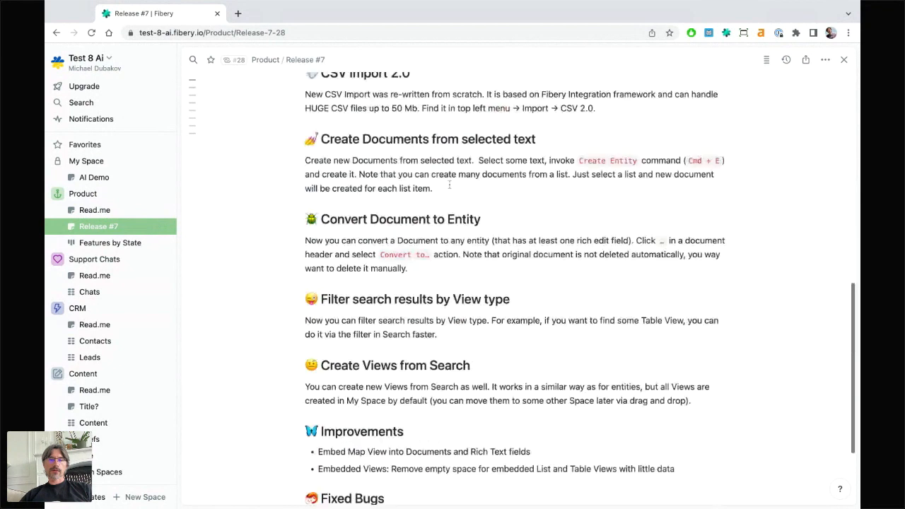
scroll(449, 185, "down", 2)
left_click(374, 467)
key("super+a")
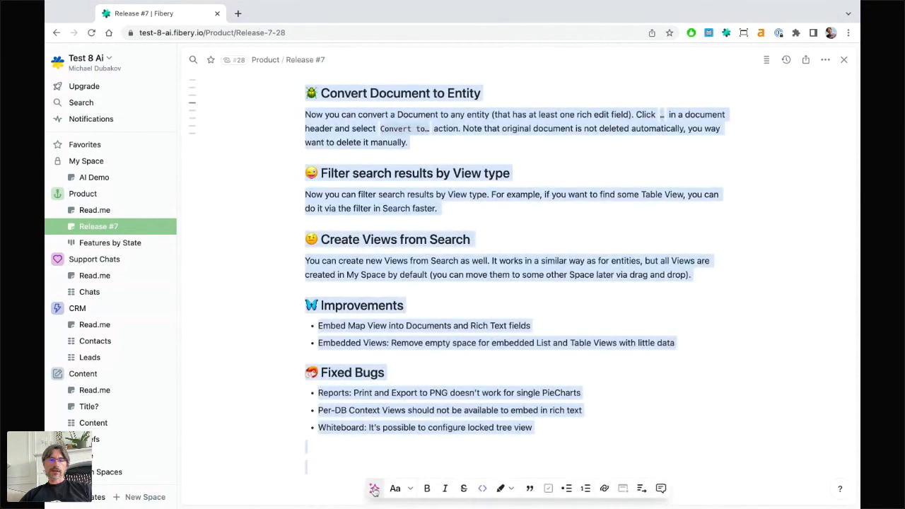
left_click(374, 489)
left_click(379, 353)
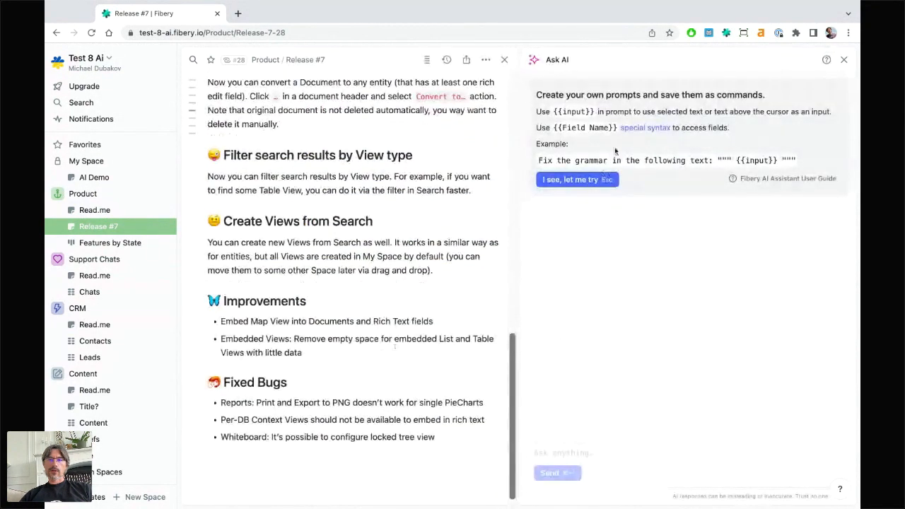
- Paste the copied Twitter thread prompt into the new command and run it
left_click(579, 185)
left_click(590, 145)
key("super+v")
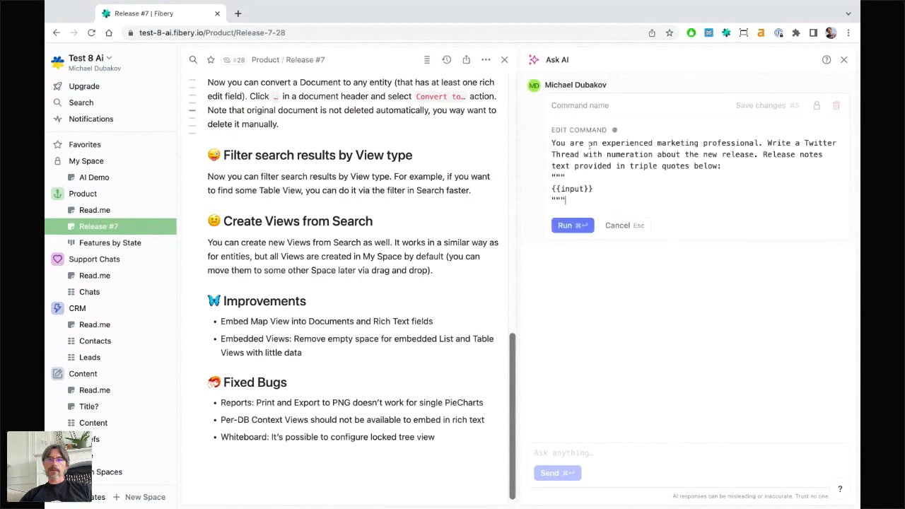
left_click(571, 224)
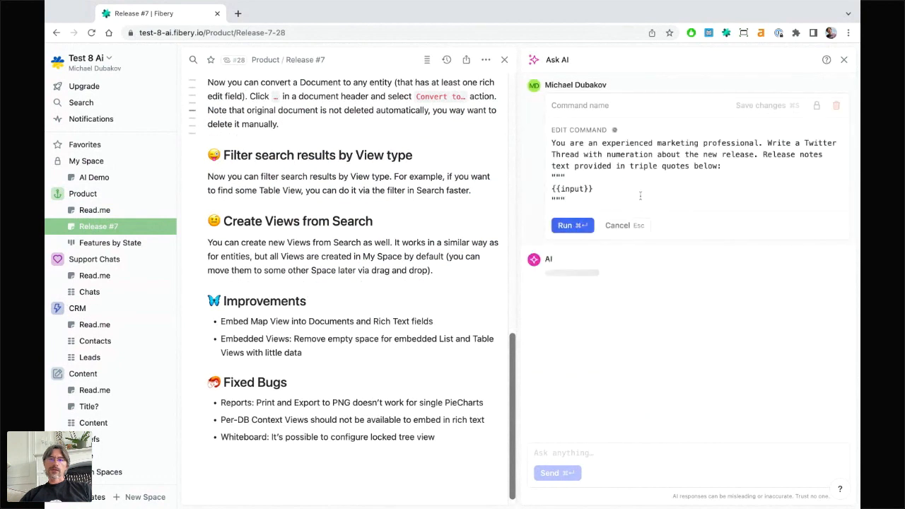
- Highlight the {{input}} placeholder in the prompt and look through the Release #7 notes it stands for
triple_click(598, 189)
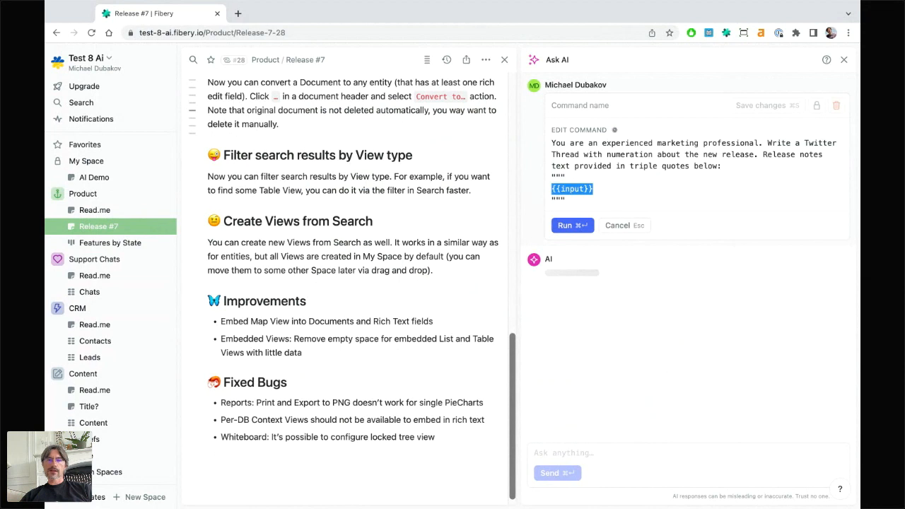
left_click(565, 189)
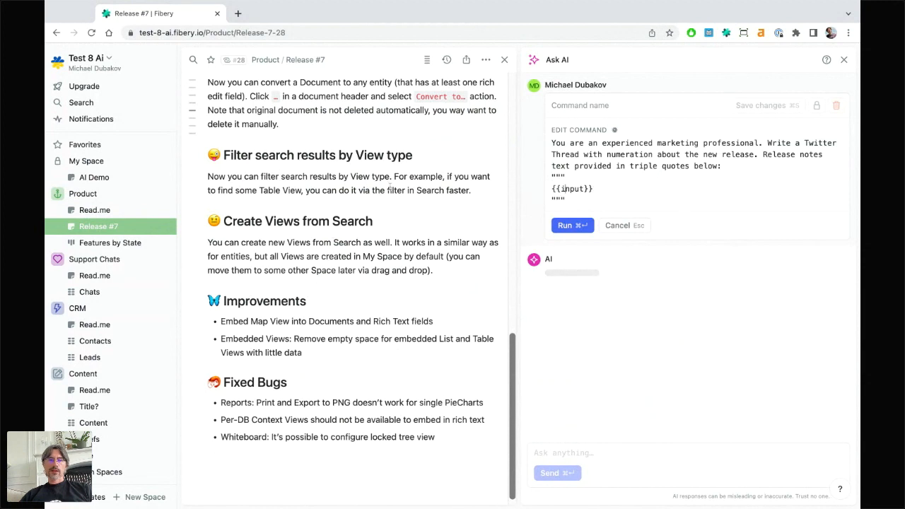
scroll(390, 185, "up", 5)
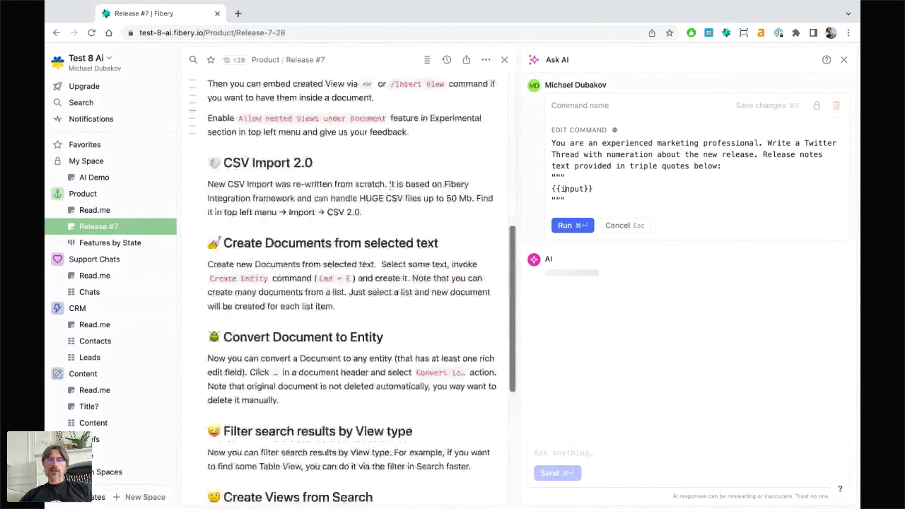
scroll(390, 185, "up", 2)
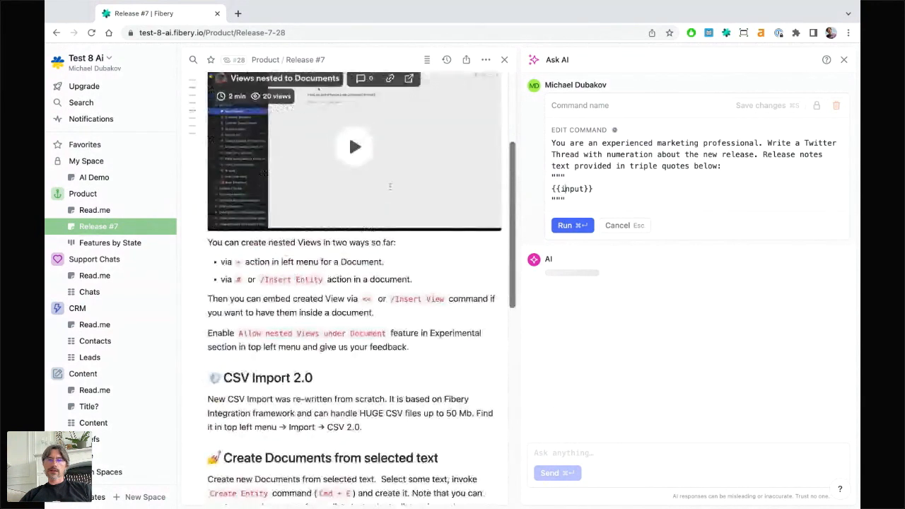
scroll(390, 186, "down", 7)
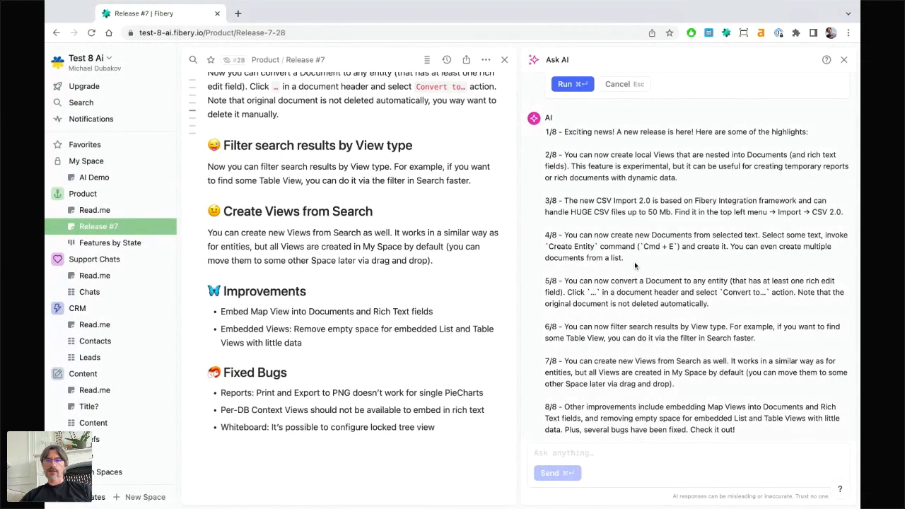
- Read through the generated Twitter thread and go back to its prompt
scroll(635, 266, "up", 1)
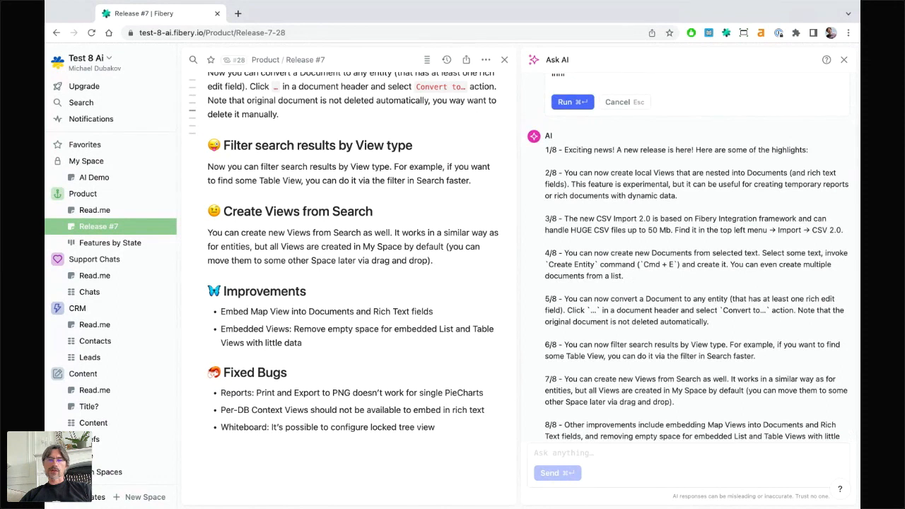
scroll(635, 266, "down", 1)
scroll(635, 265, "up", 1)
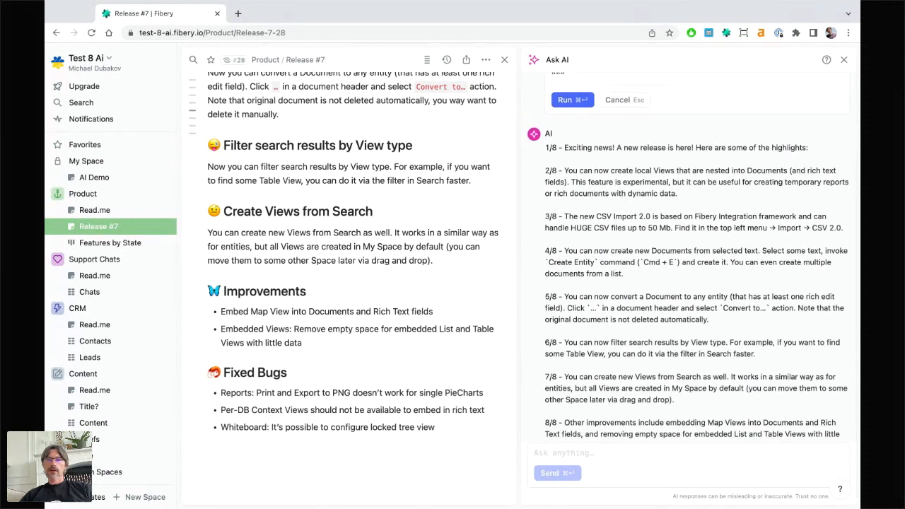
scroll(635, 266, "up", 1)
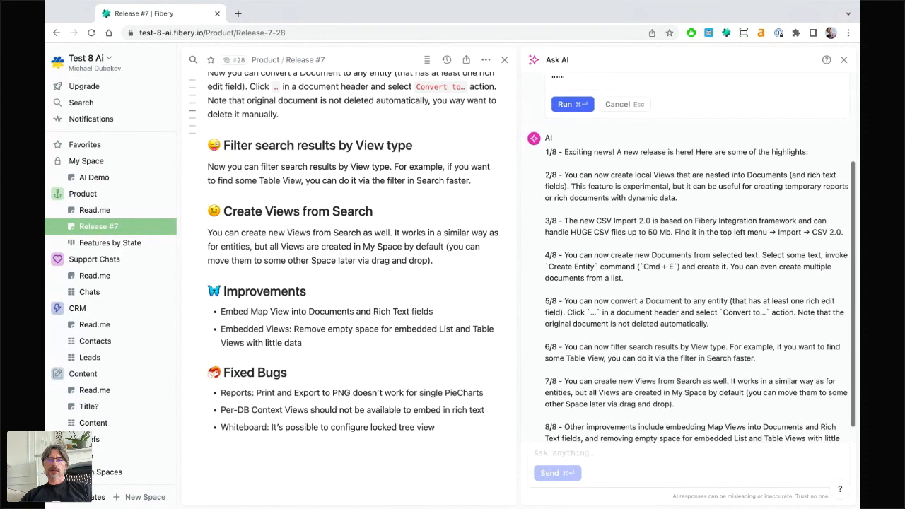
scroll(563, 172, "up", 6)
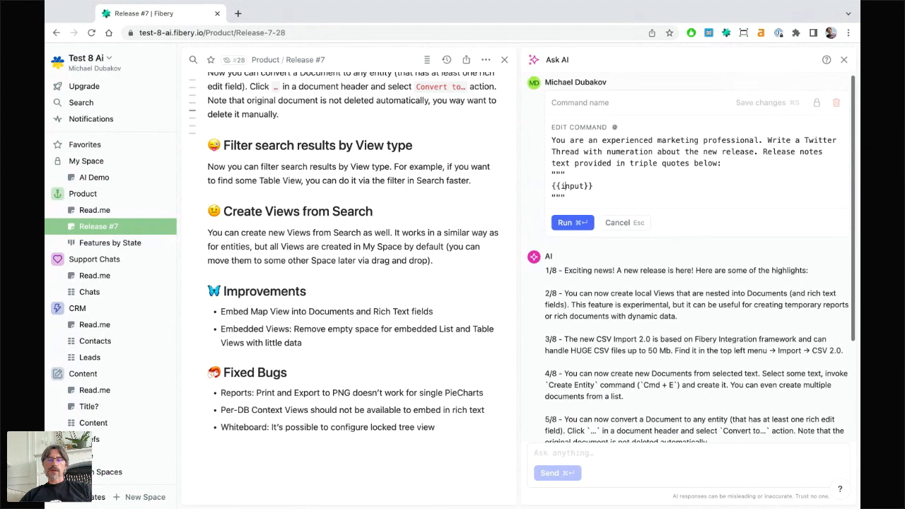
- Close the AI assistant and review the AI Text Assistant and Fibery AI in Automations sections of the AI Demo agenda
left_click(843, 59)
left_click(439, 208)
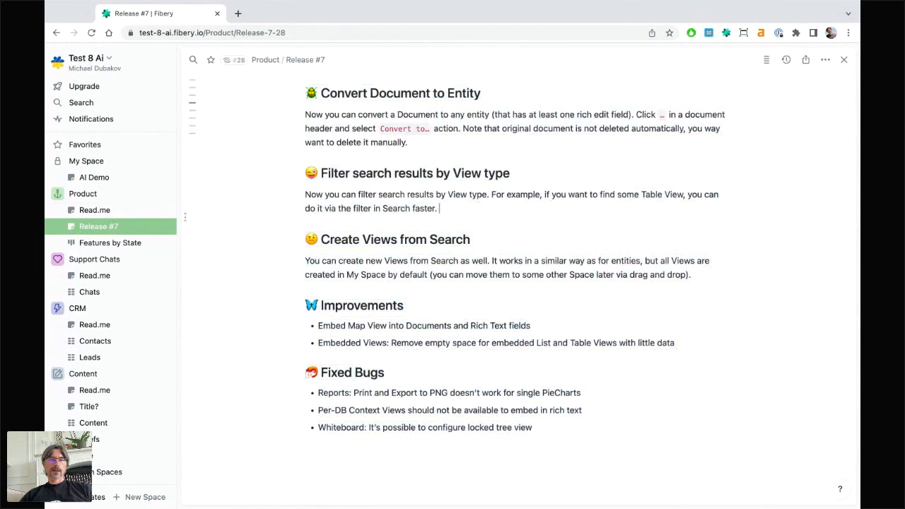
left_click(93, 178)
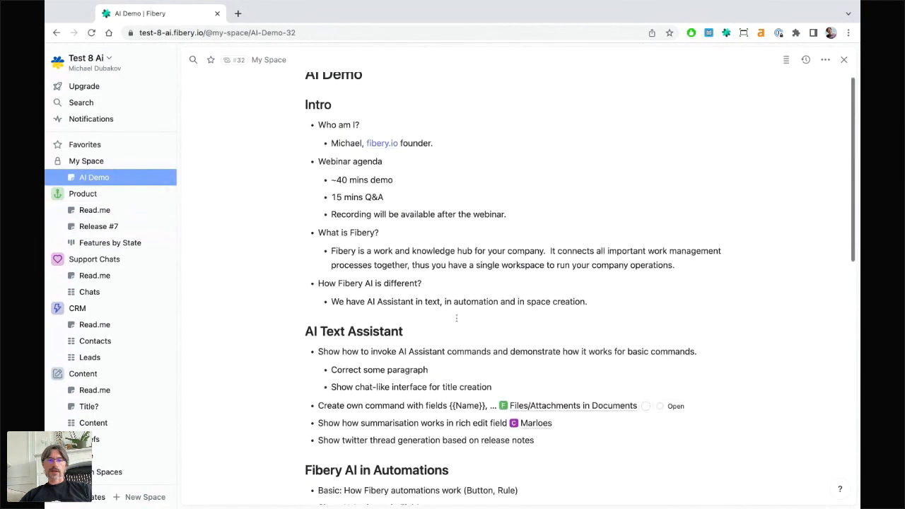
scroll(456, 318, "down", 1)
scroll(397, 315, "down", 2)
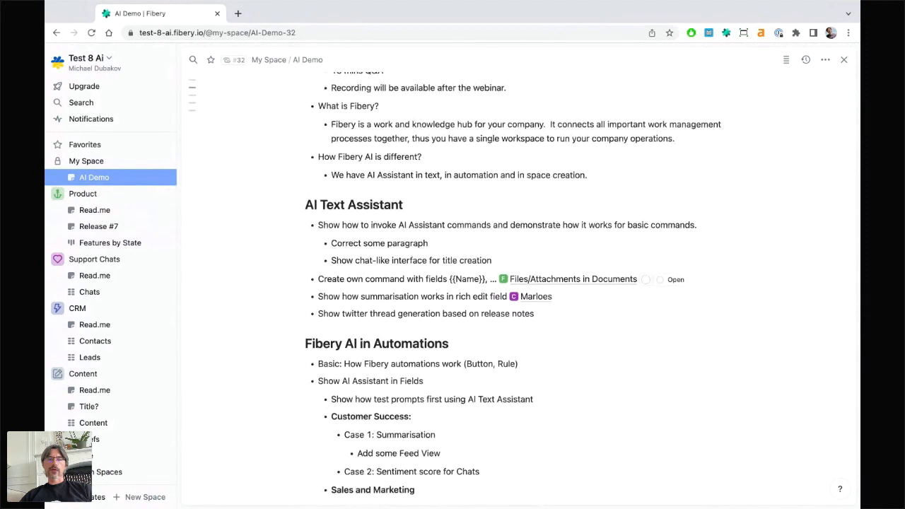
scroll(516, 282, "down", 1)
scroll(484, 262, "down", 1)
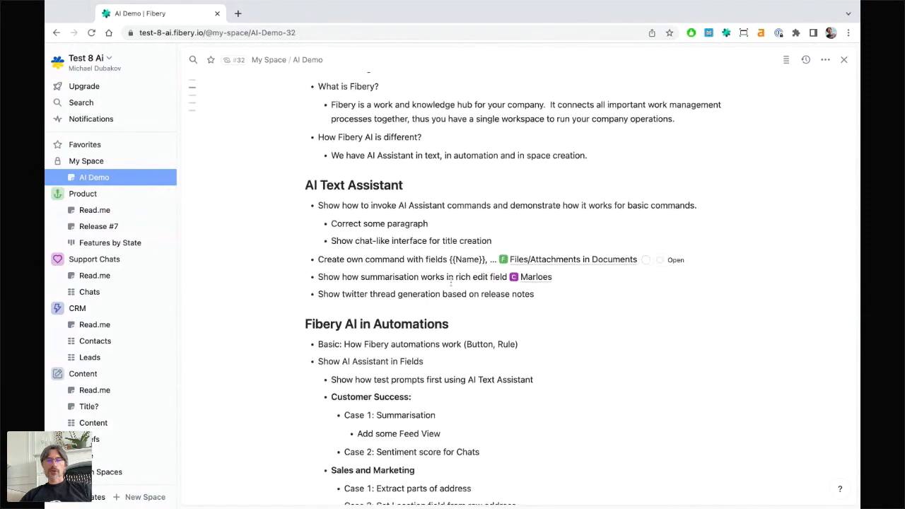
scroll(451, 280, "down", 1)
scroll(451, 278, "down", 1)
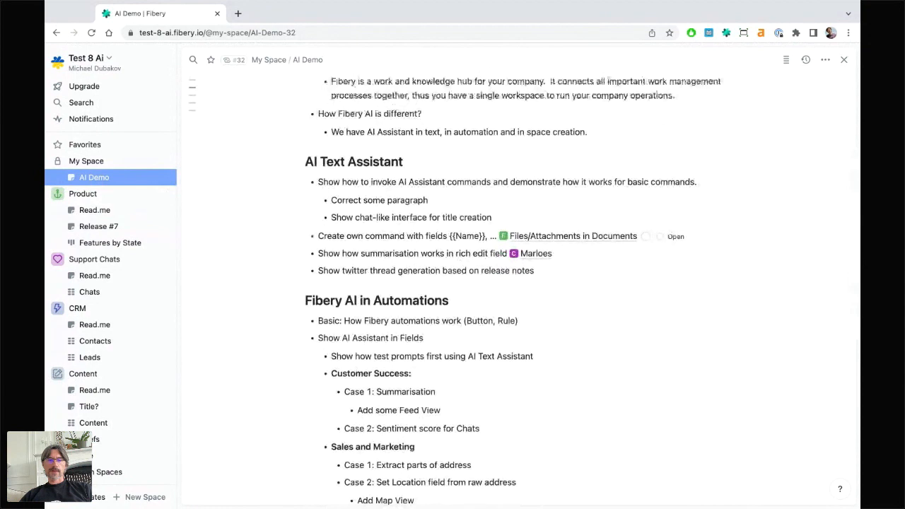
- Review the Fibery AI in Automations and Fibery AI for Space creation sections of the AI Demo agenda
scroll(451, 279, "down", 3)
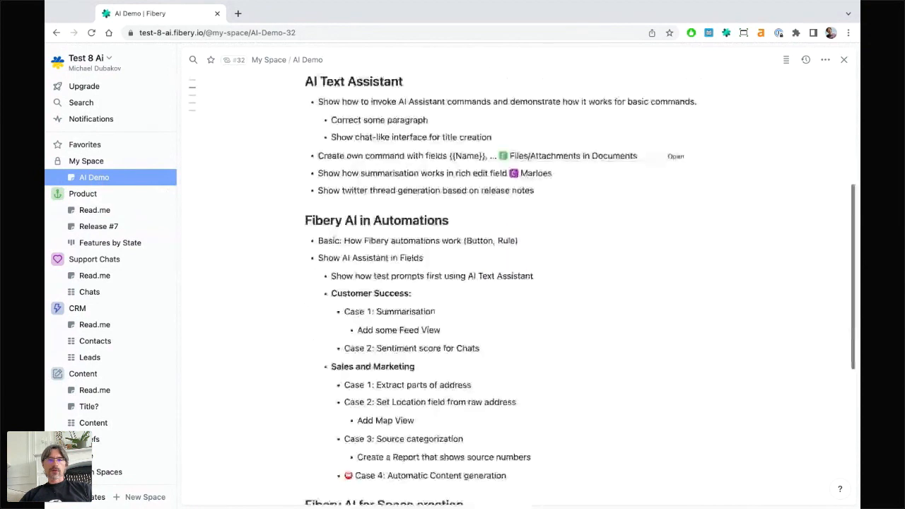
scroll(529, 238, "down", 3)
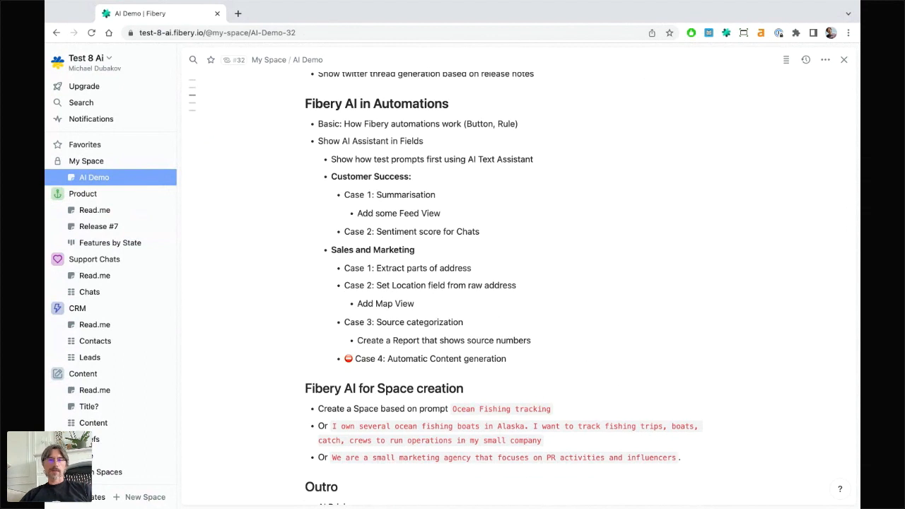
double_click(479, 124)
left_click(474, 140)
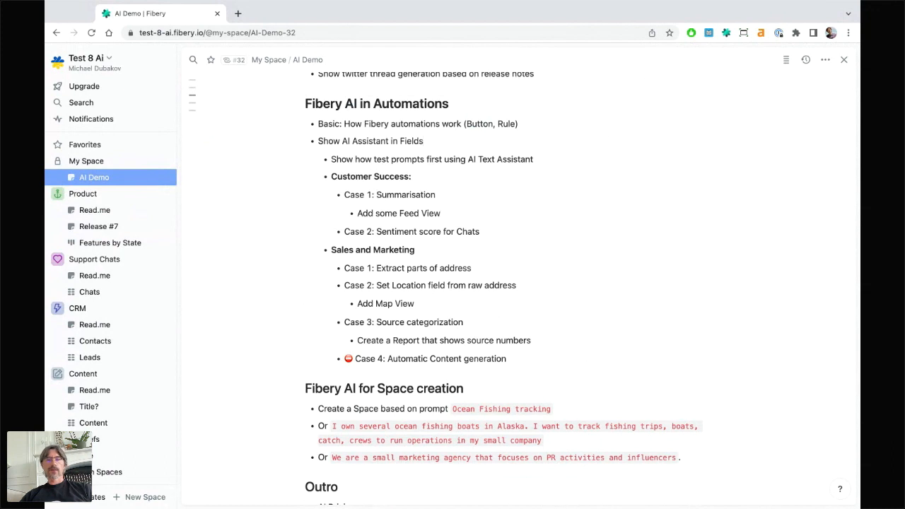
scroll(580, 289, "up", 1)
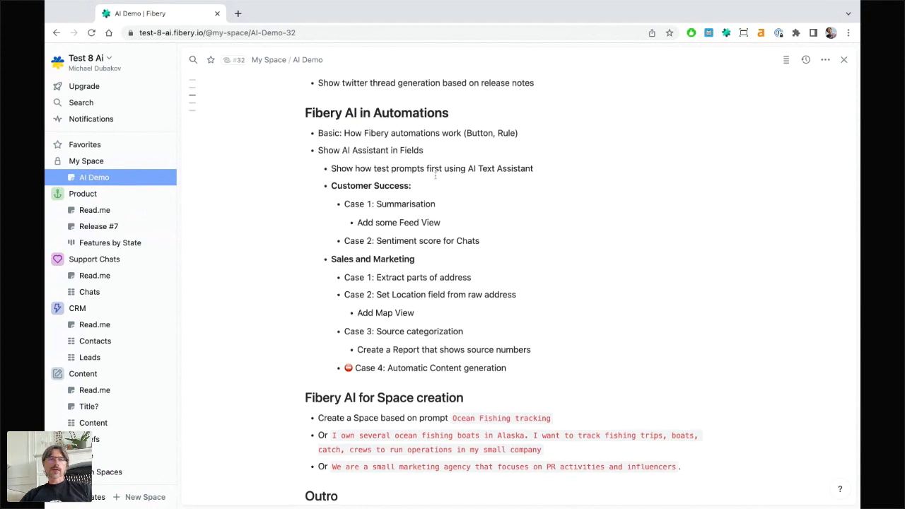
scroll(436, 176, "down", 1)
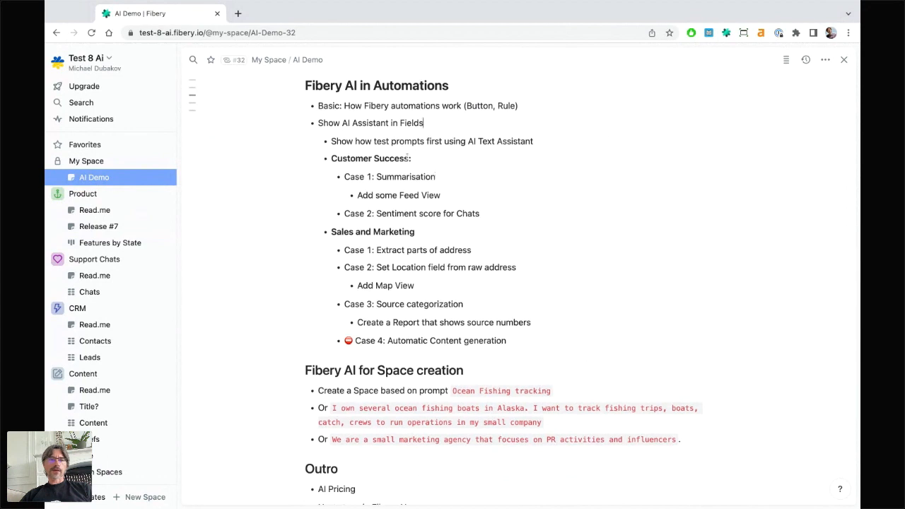
scroll(407, 158, "down", 1)
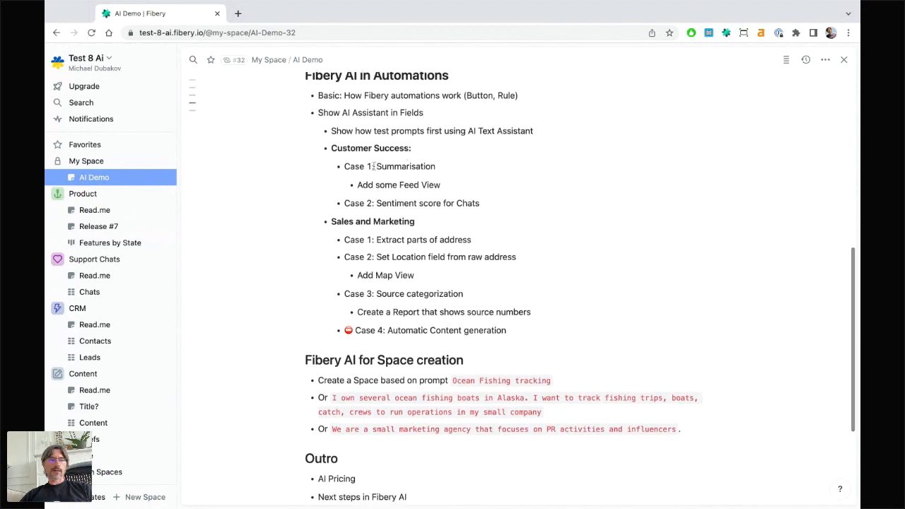
- Copy the Transcript placeholder and "Summarise the text above" lines from the Summarisation prompt in the Support Chats Read.me
left_click(89, 292)
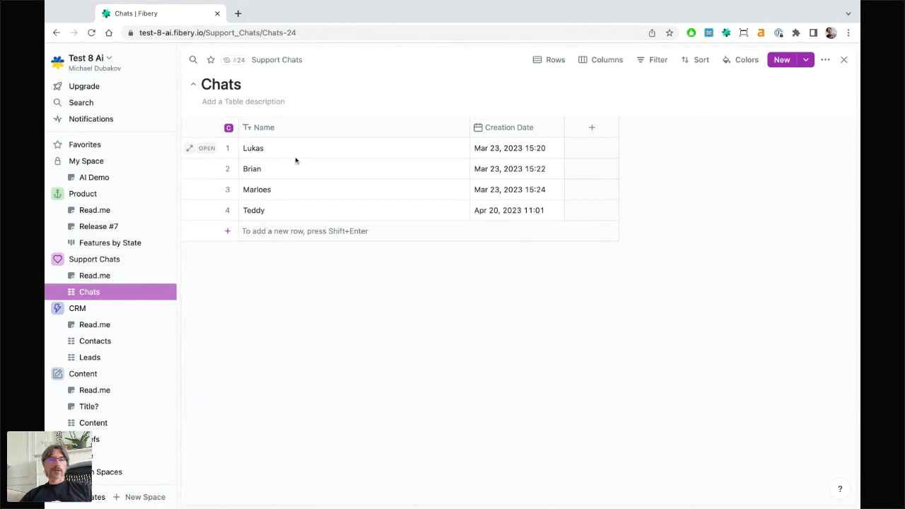
left_click(100, 277)
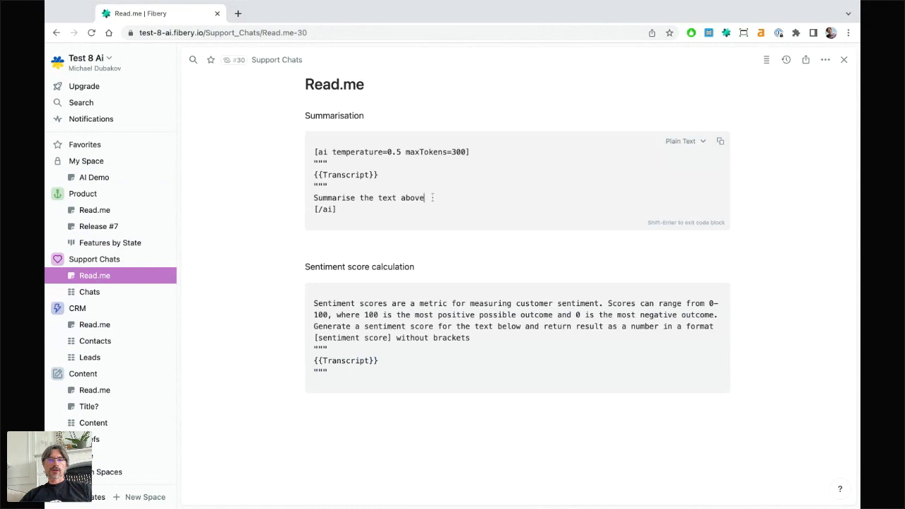
left_click_drag(428, 198, 315, 163)
key("super+c")
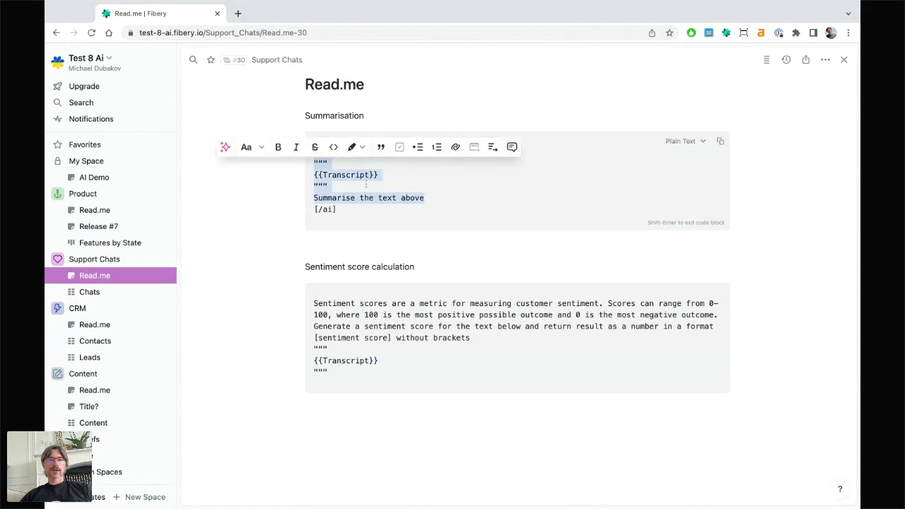
- Open the second chat in the Chats table and create a custom AI command at its end from the copied summarisation prompt
left_click(89, 291)
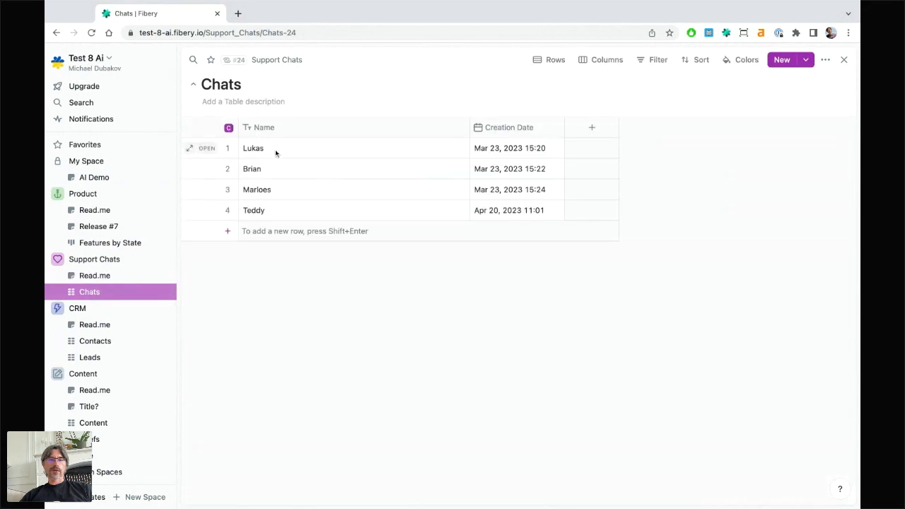
left_click(205, 168)
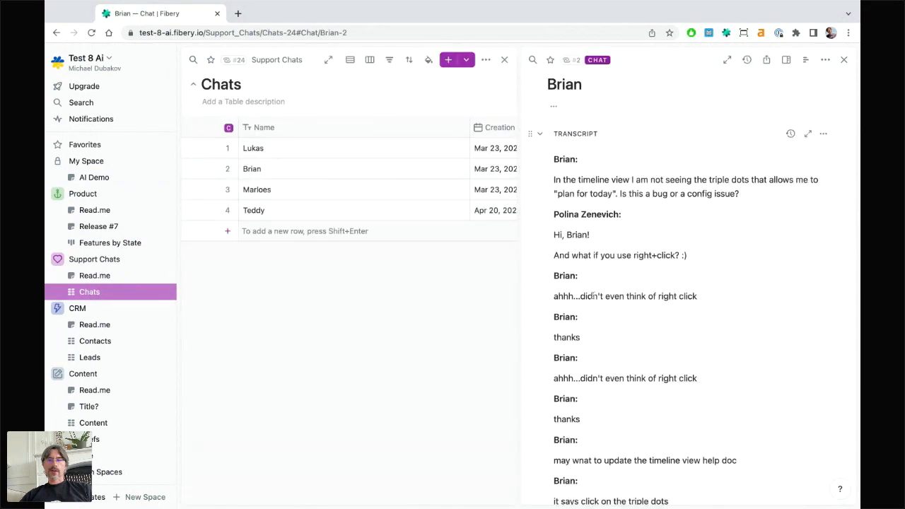
scroll(592, 296, "down", 3)
scroll(576, 478, "down", 1)
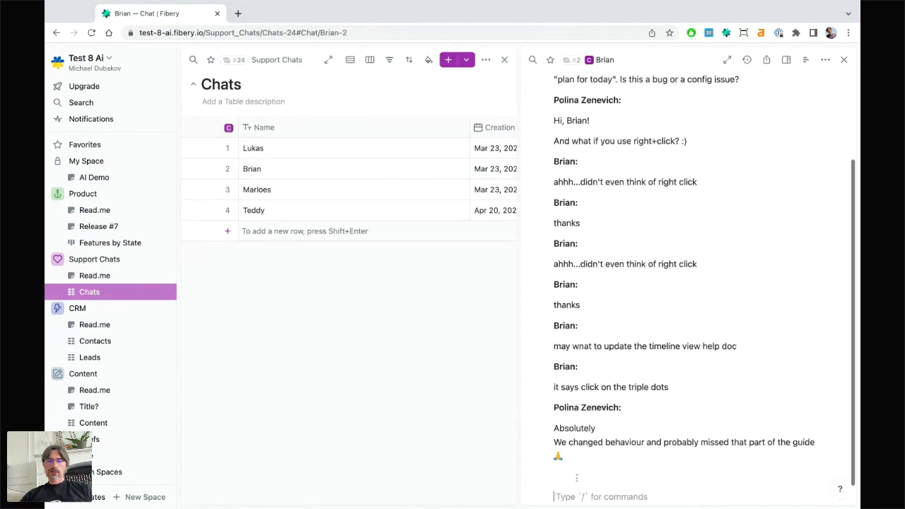
type(">>")
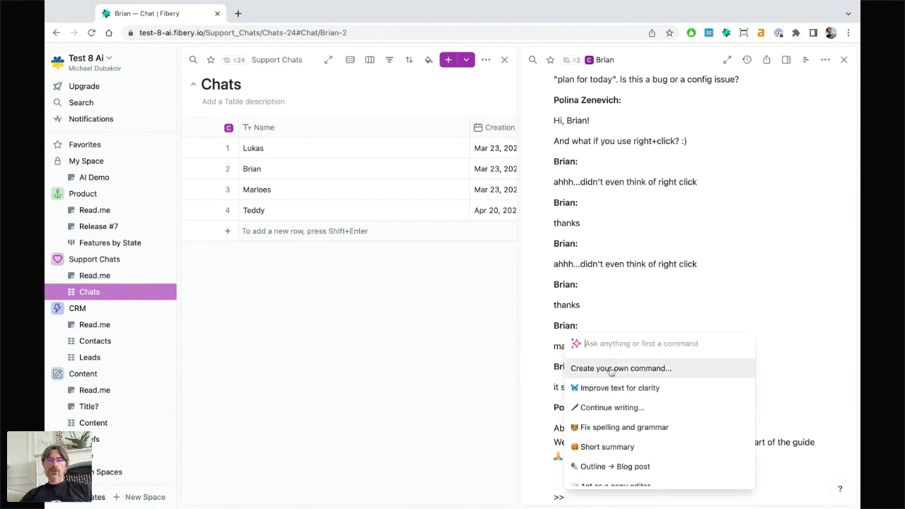
left_click(610, 372)
left_click(576, 221)
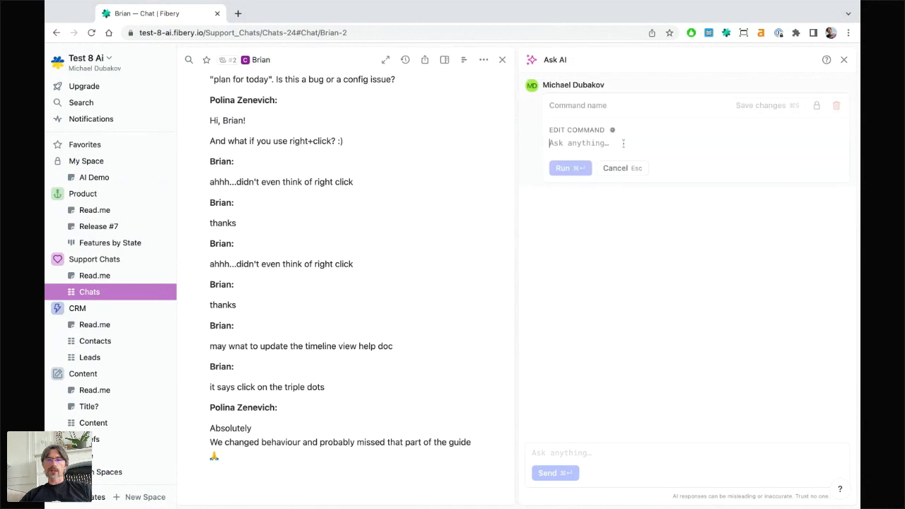
key("super+v")
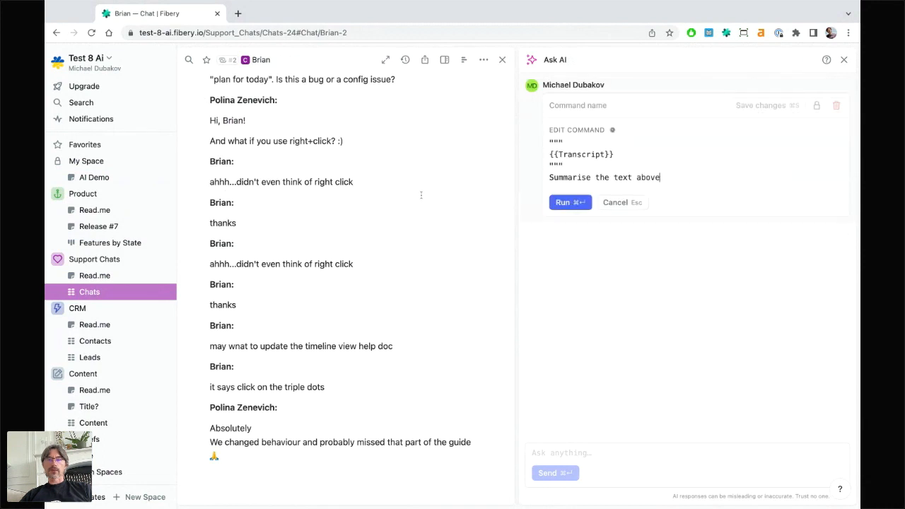
- Look over the chat's Transcript field, run the summarisation command on it and leave the command editor
scroll(408, 178, "up", 3)
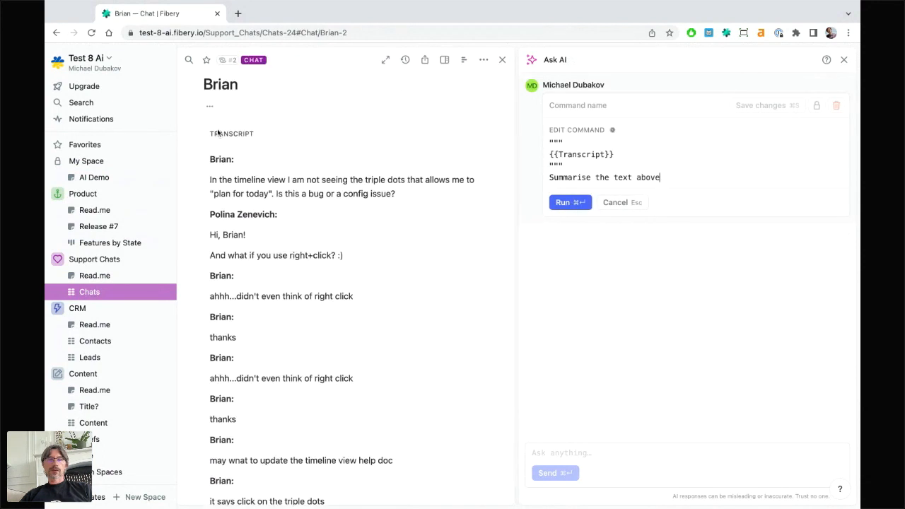
scroll(294, 254, "down", 2)
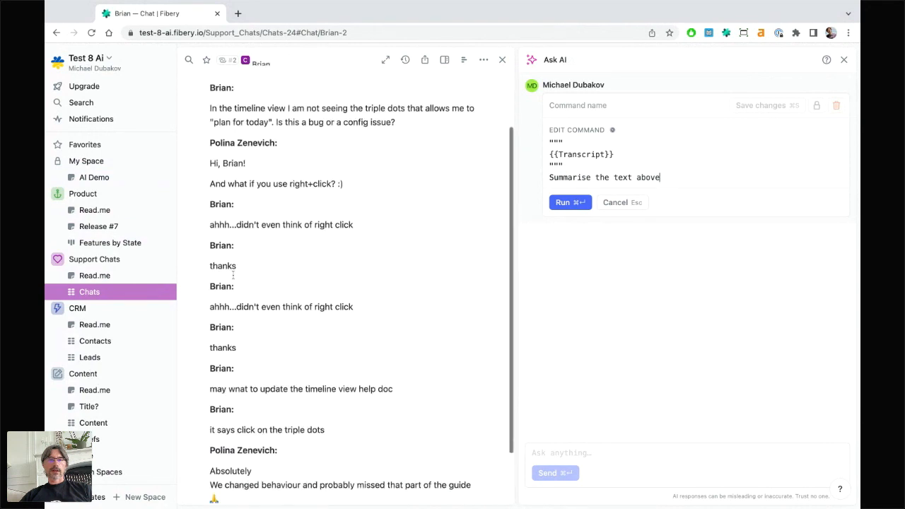
scroll(284, 244, "down", 1)
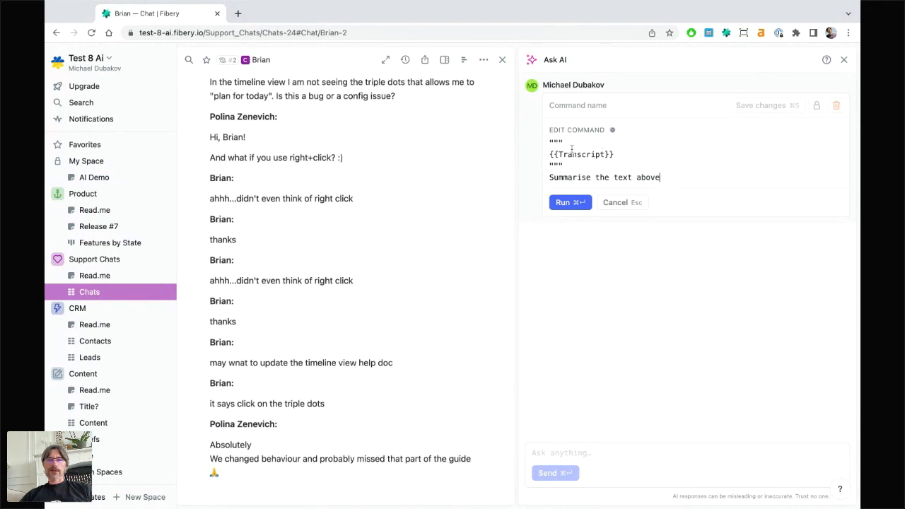
left_click(573, 201)
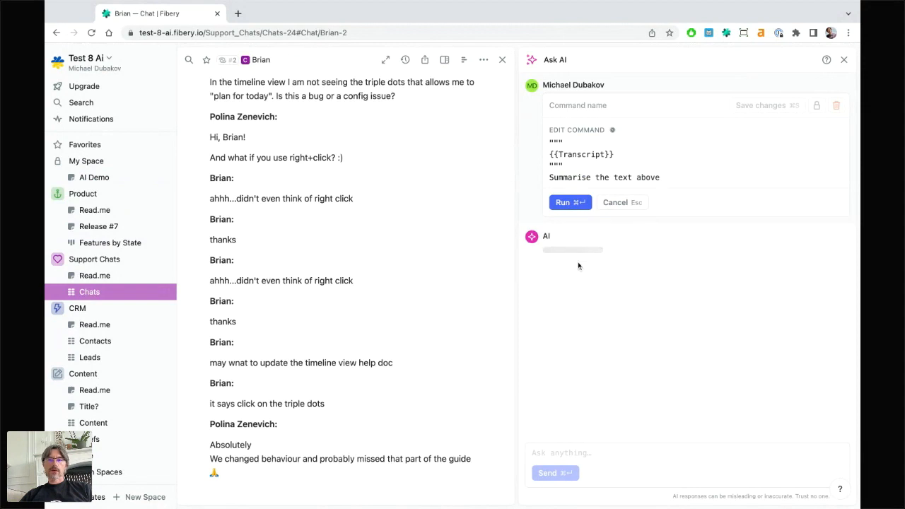
scroll(361, 300, "down", 1)
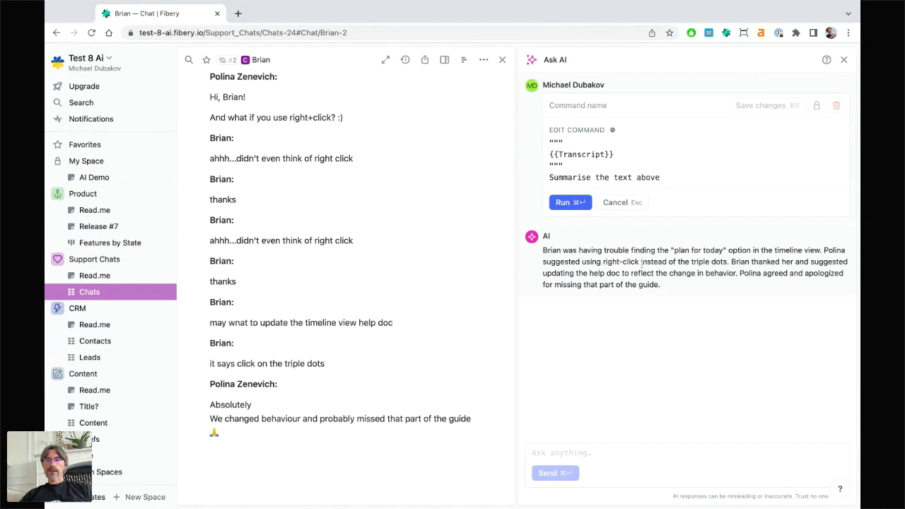
left_click(629, 202)
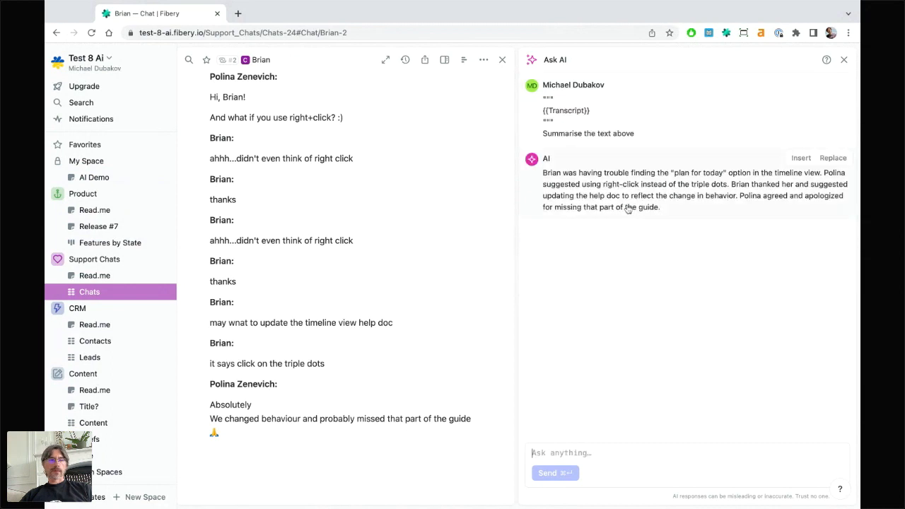
- Select the full Summarisation prompt in the Support Chats Read.me, including its [ai temperature=0.5 maxTokens=300] and [/ai] tags
left_click(85, 275)
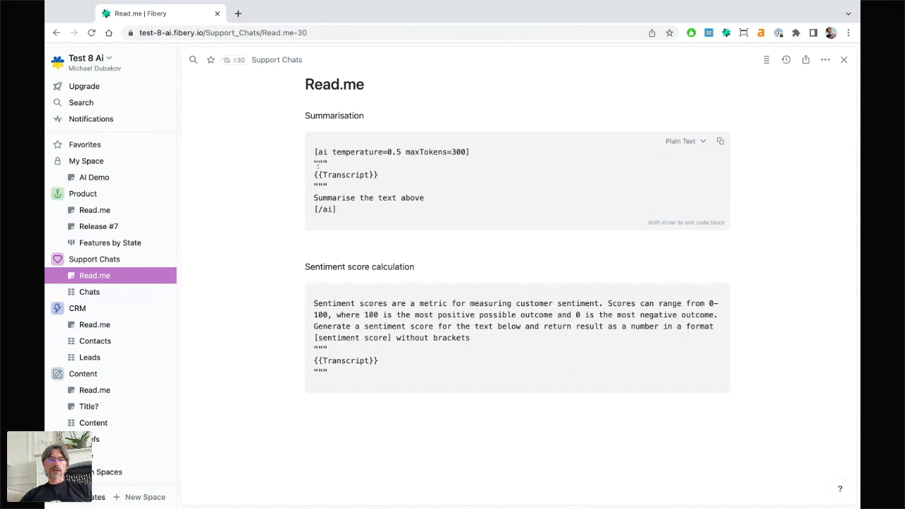
left_click_drag(324, 162, 342, 220)
key("shift+Up")
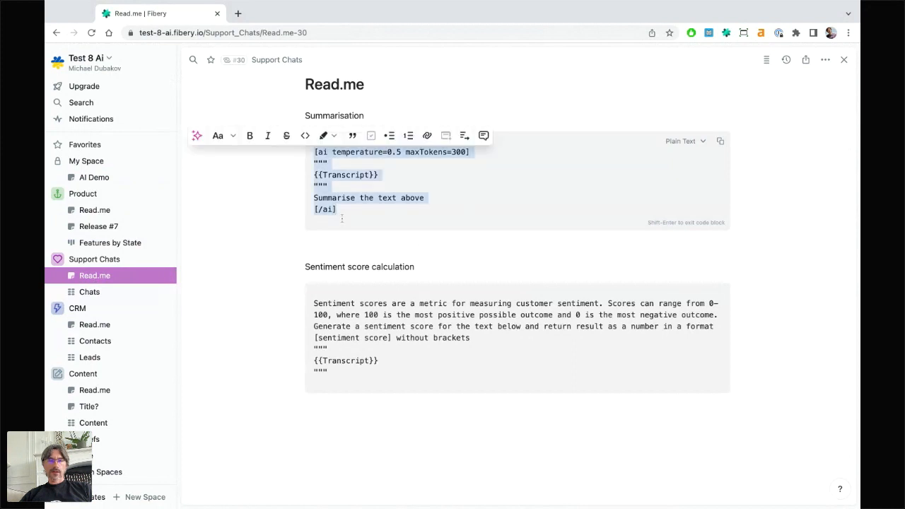
left_click(345, 209)
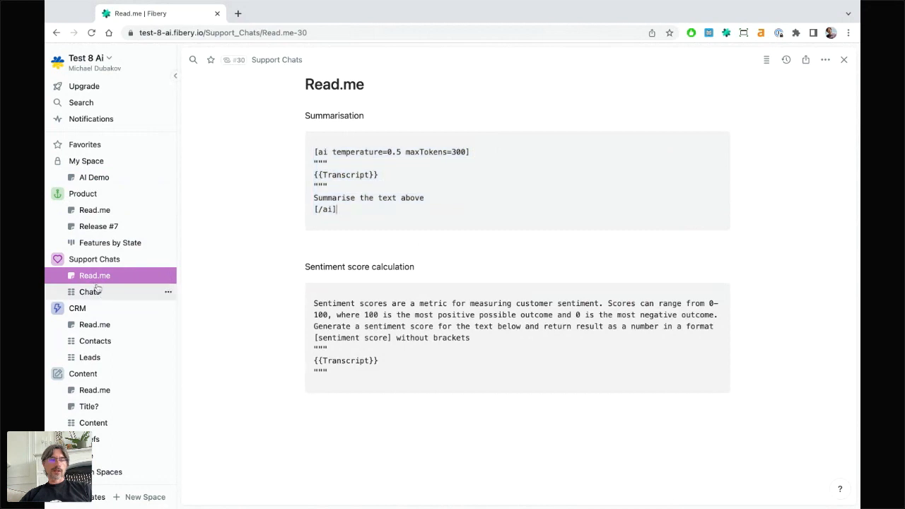
left_click(94, 259)
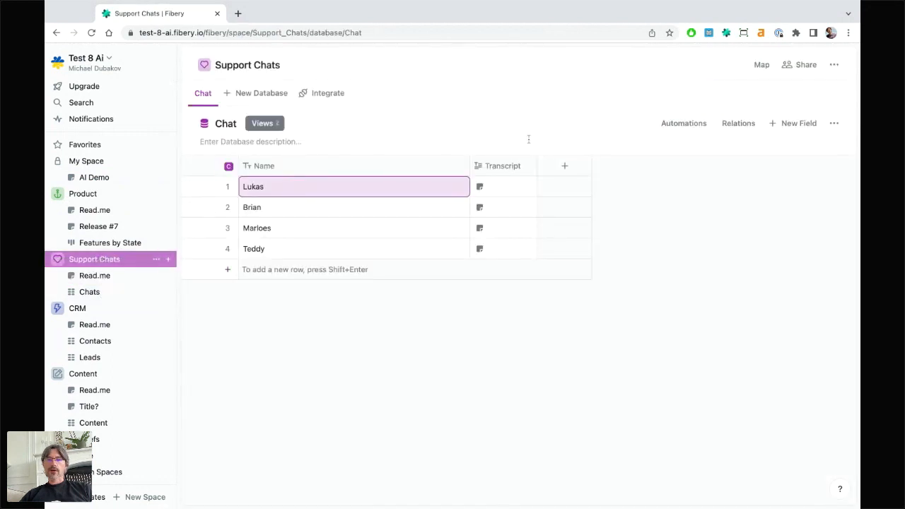
left_click(684, 125)
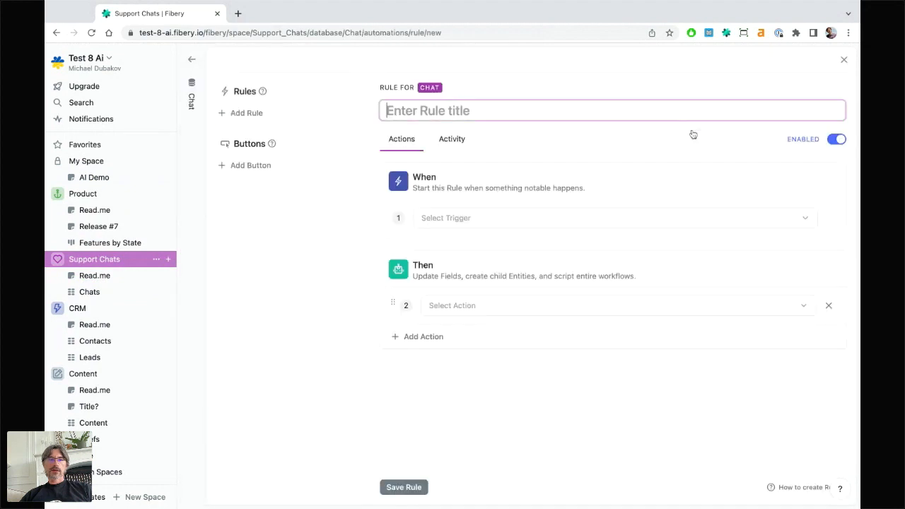
left_click(242, 166)
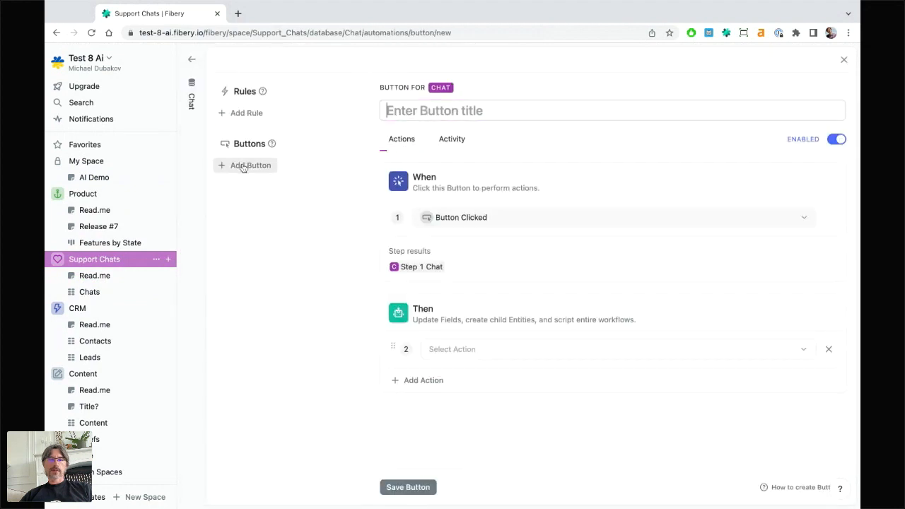
left_click(424, 114)
left_click(428, 124)
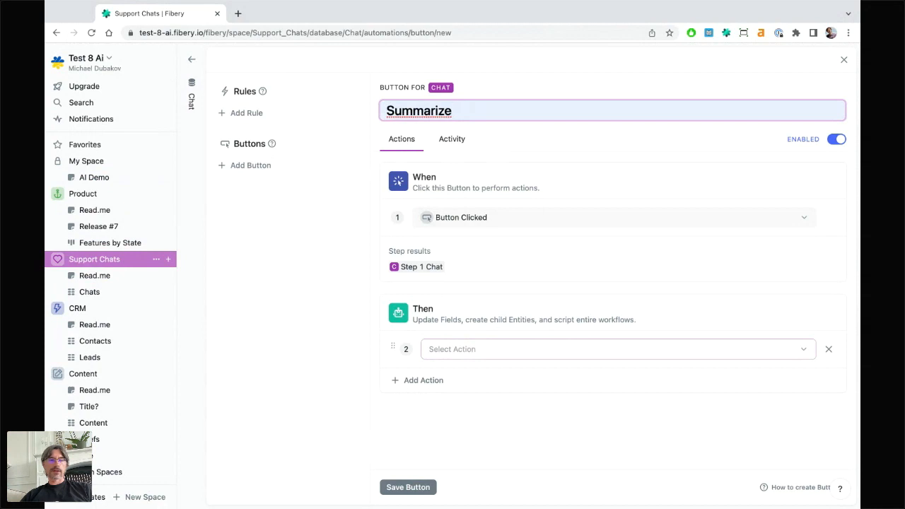
- Add a rich text field named Summary to the Chats table in Support Chats
left_click(90, 296)
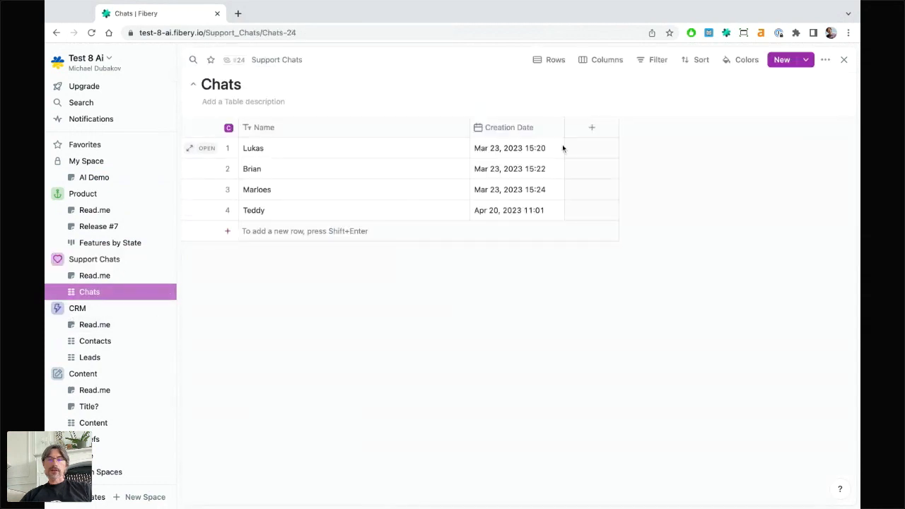
left_click(593, 129)
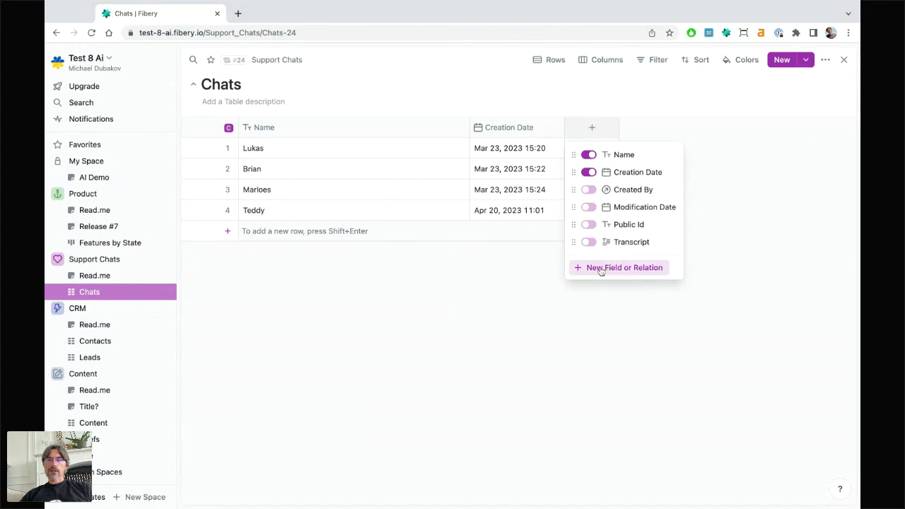
left_click(602, 269)
left_click(612, 99)
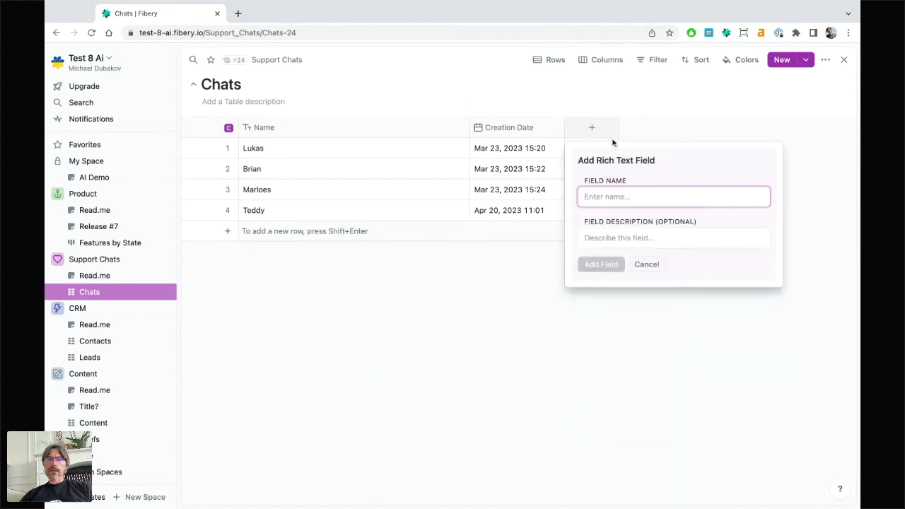
type("Summary")
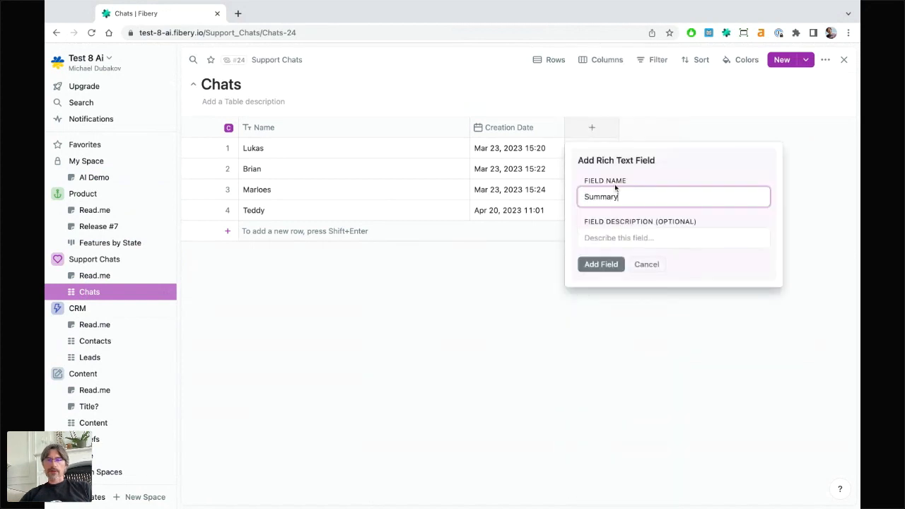
left_click(600, 264)
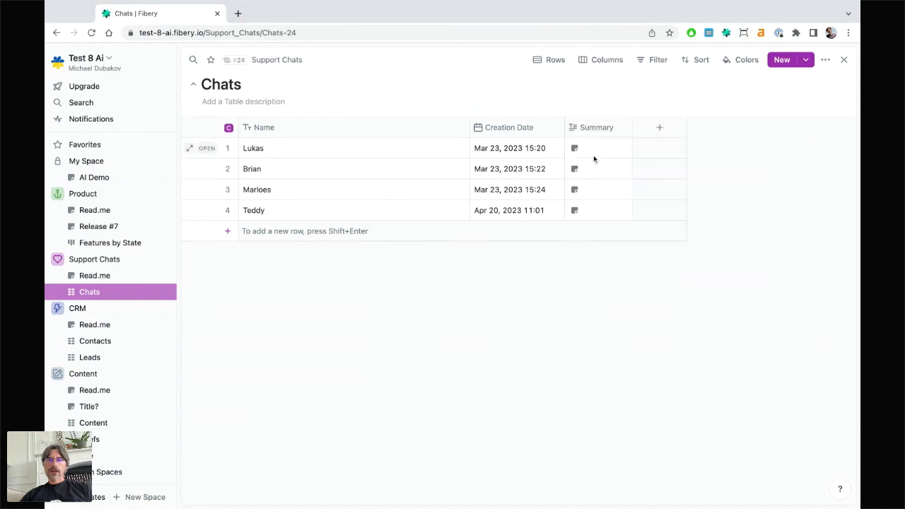
- Create a new automation button titled Summarize for the Chat database in the Support Chats space
left_click(101, 259)
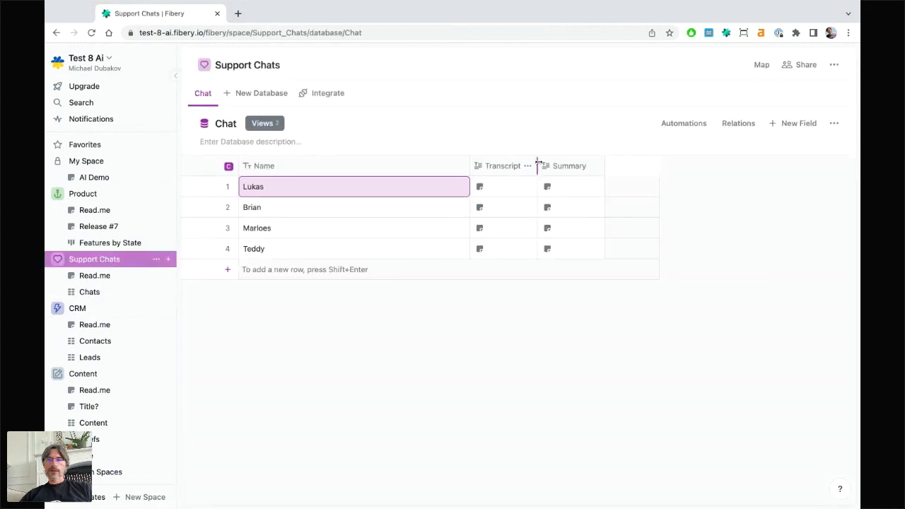
left_click(685, 126)
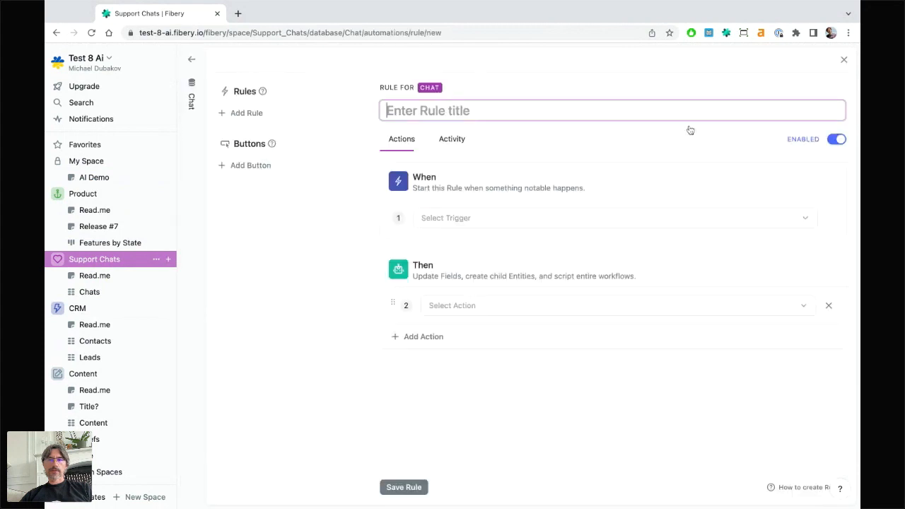
left_click(244, 164)
left_click(437, 119)
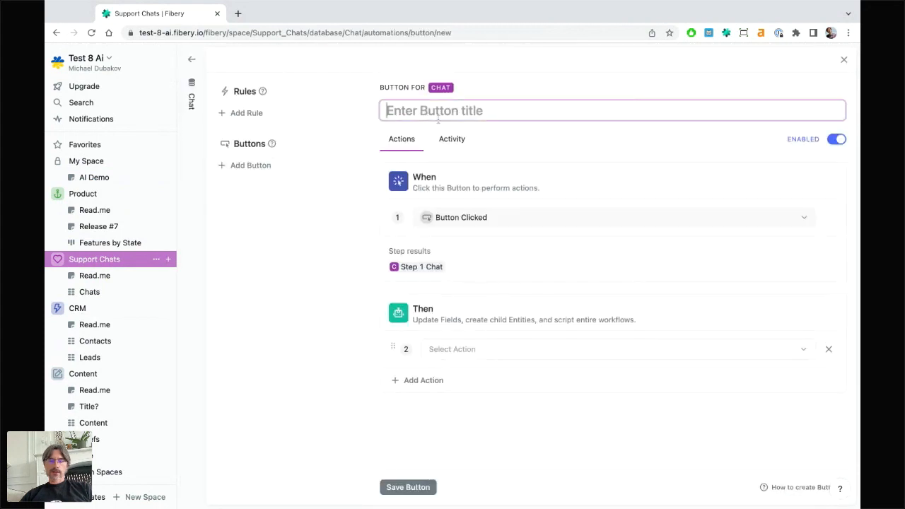
type("Summarize")
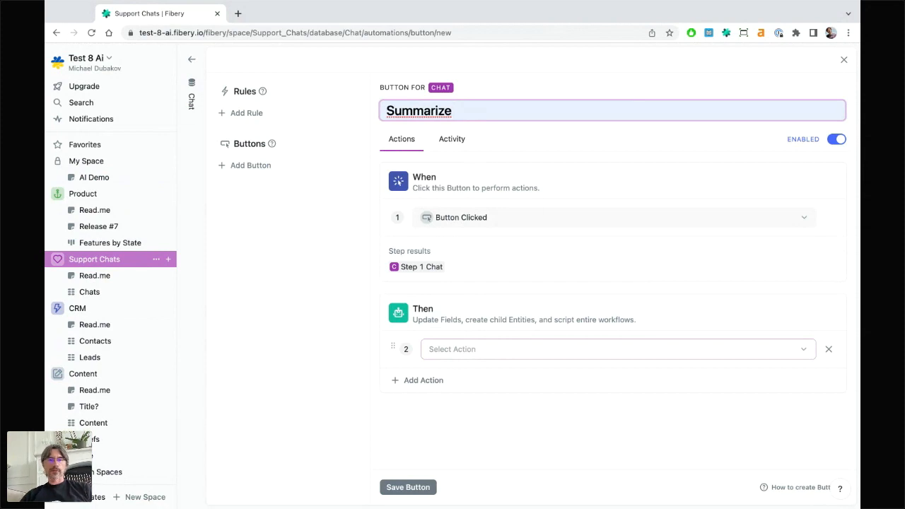
- Add an Overwrite Summary action to the button, using the copied [ai temperature=0.5 maxTokens=300] prompt that summarises {{Transcript}} as its document template
left_click(477, 349)
scroll(488, 321, "down", 2)
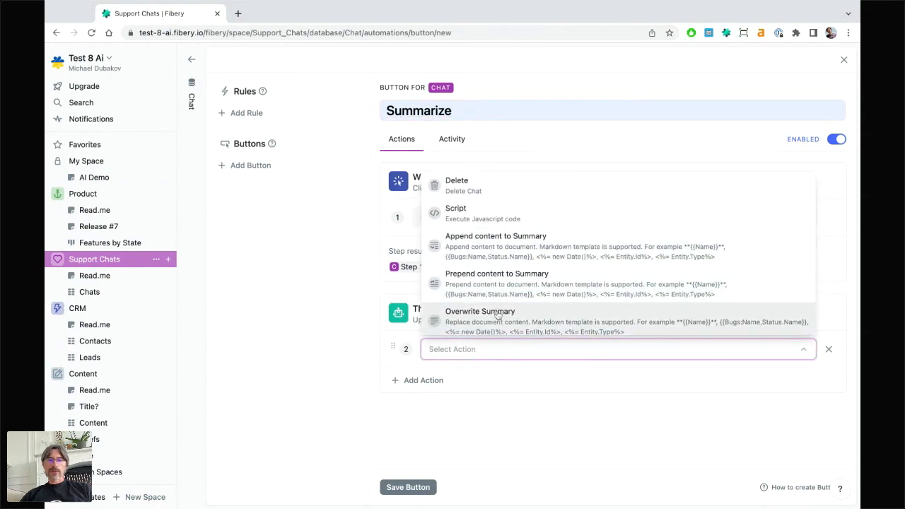
left_click(497, 324)
left_click(458, 418)
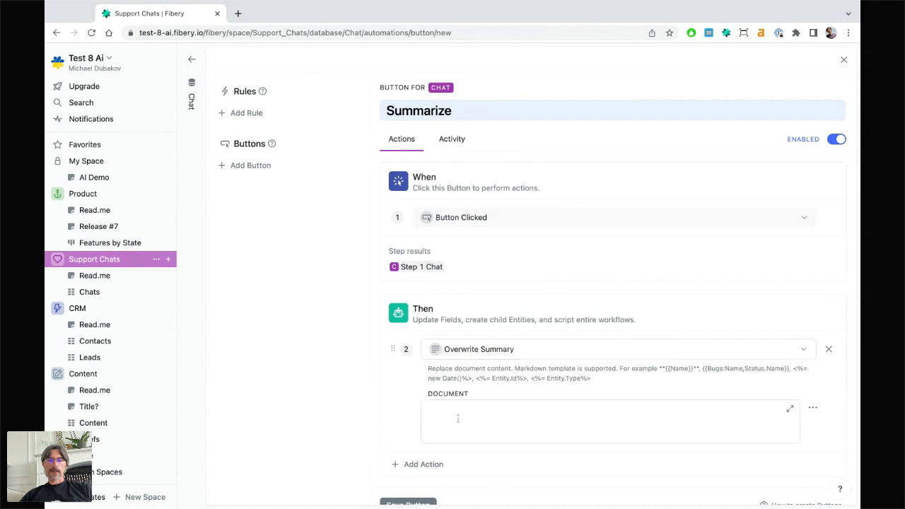
type("[ai temperature=0.5 maxTokens=300] \"\"\" {{Transcript}} \"\"\" Summarise the text above [/ai]")
scroll(481, 421, "down", 1)
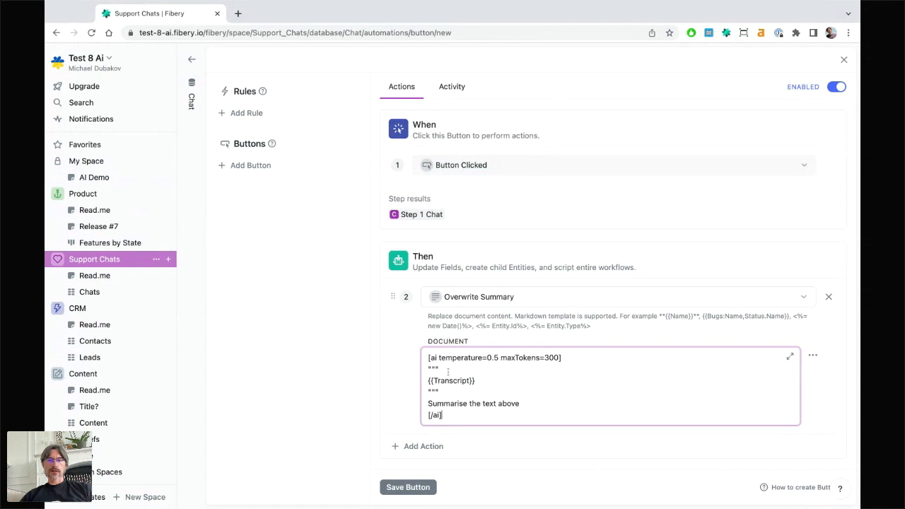
- Insert the line "Summary is below:" followed by a blank line above the AI prompt in the document template
left_click(429, 357)
key("Return")
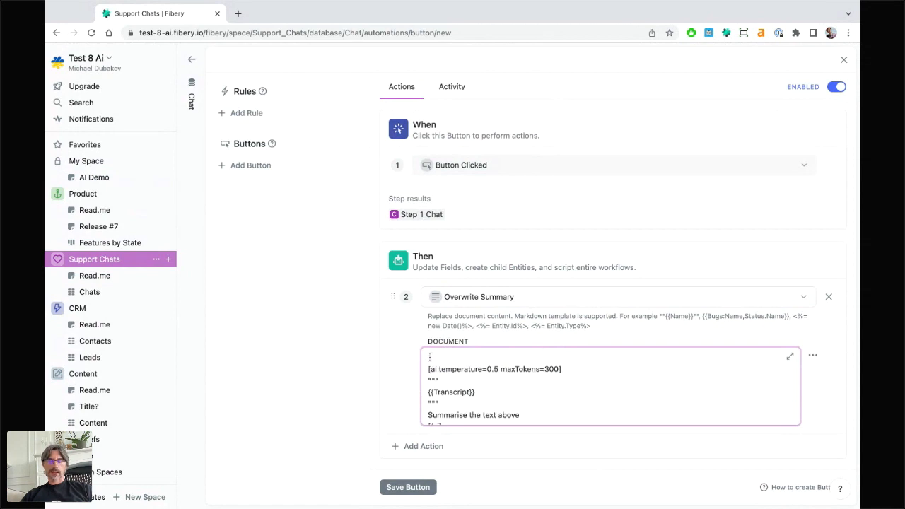
type("Summary")
type(" os b")
key("BackSpace")
key("BackSpace")
key("BackSpace")
key("BackSpace")
type("is ")
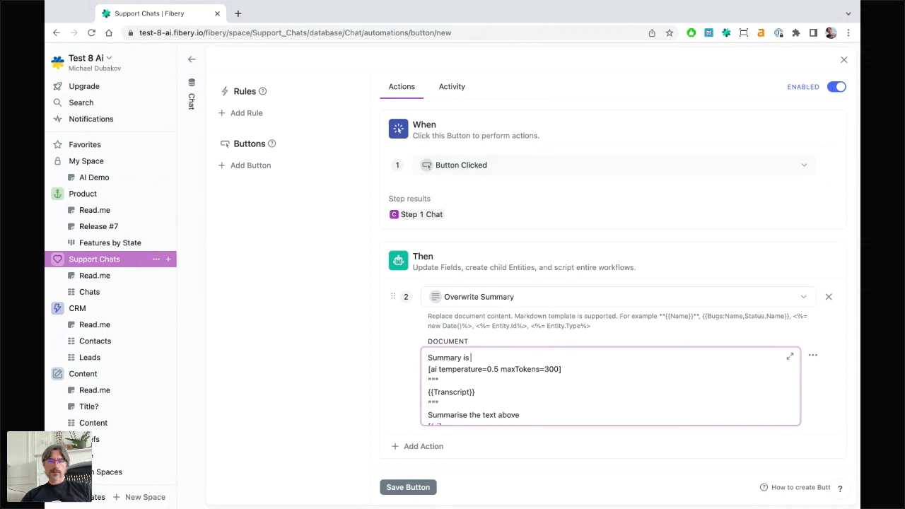
type("below:")
key("Return")
- Check the completed document template through to its closing [/ai] tag and save the Summarize button
scroll(436, 359, "down", 2)
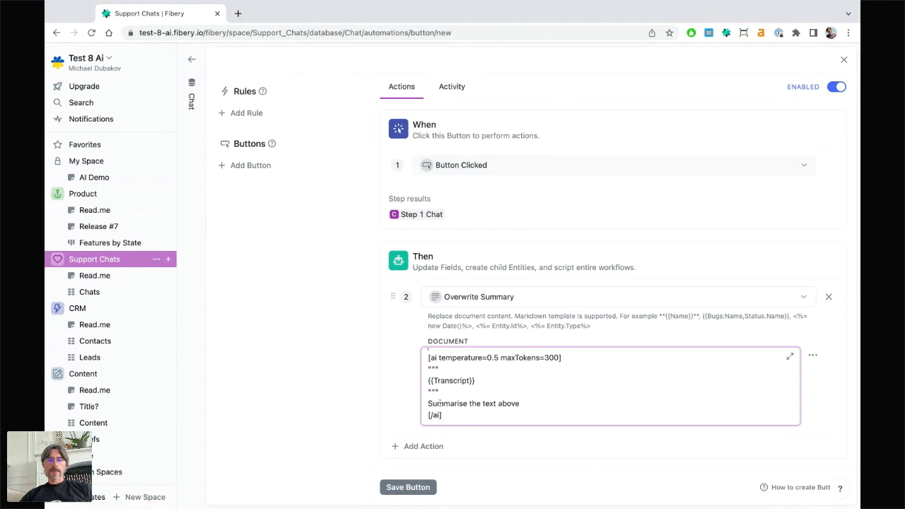
scroll(454, 400, "up", 2)
scroll(454, 401, "down", 1)
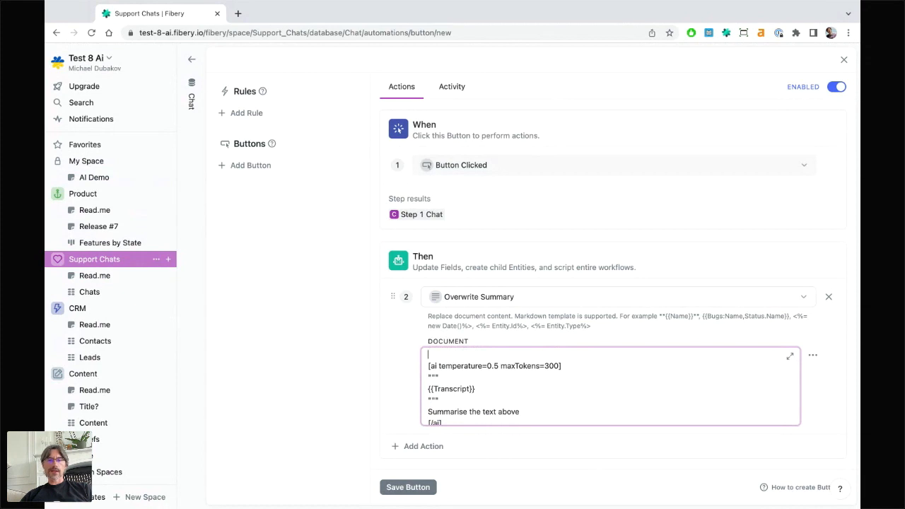
scroll(449, 389, "down", 1)
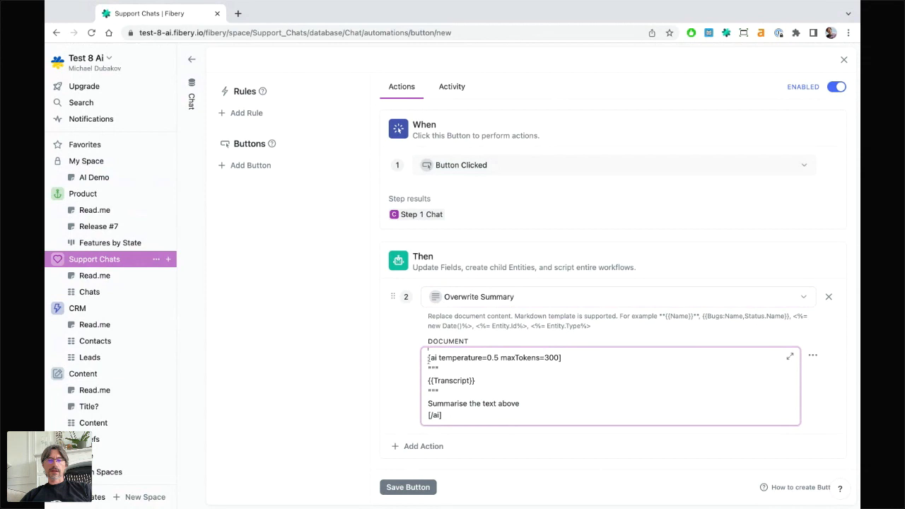
key("shift+End")
left_click(545, 366)
left_click(407, 487)
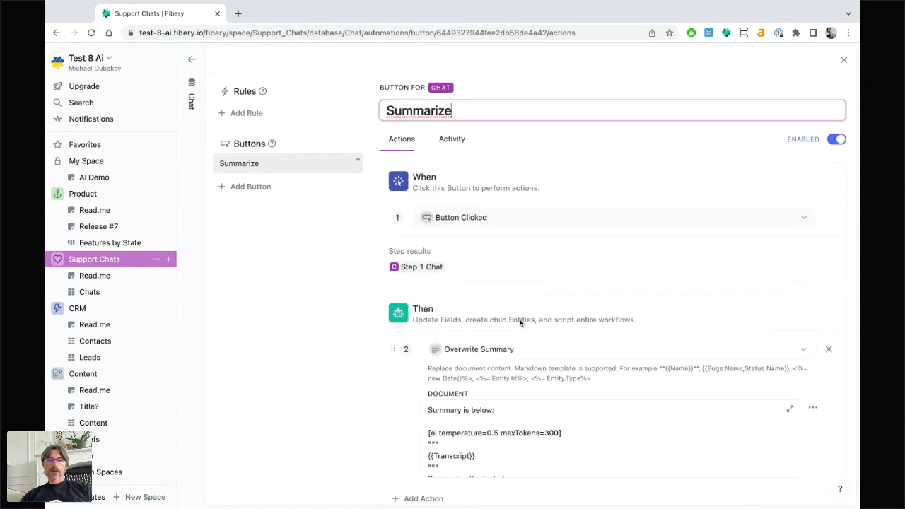
scroll(532, 234, "down", 1)
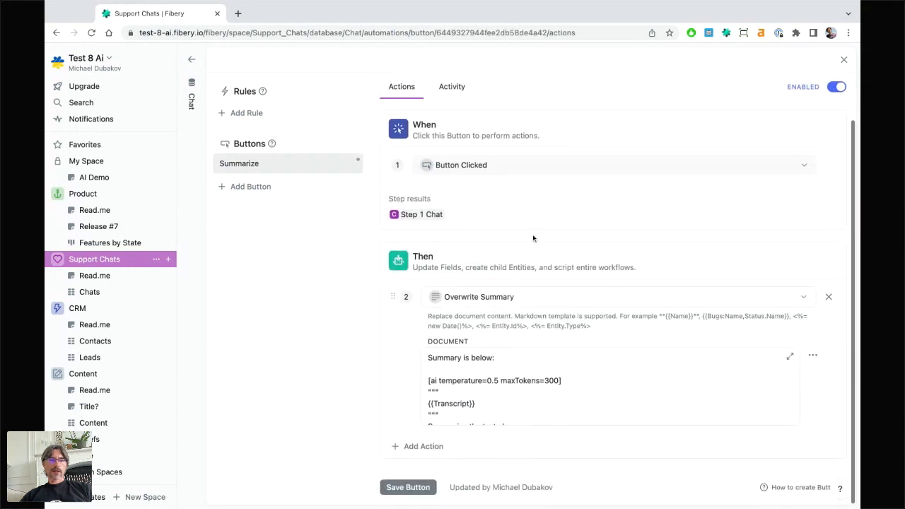
- Run the Summarize action on all four chats in the Chats table and clear the selection once it completes
left_click(87, 291)
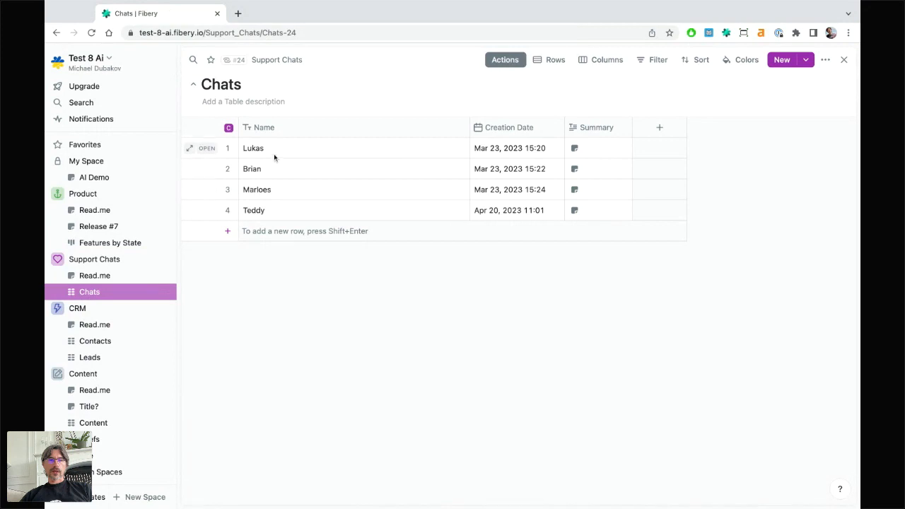
left_click(228, 127)
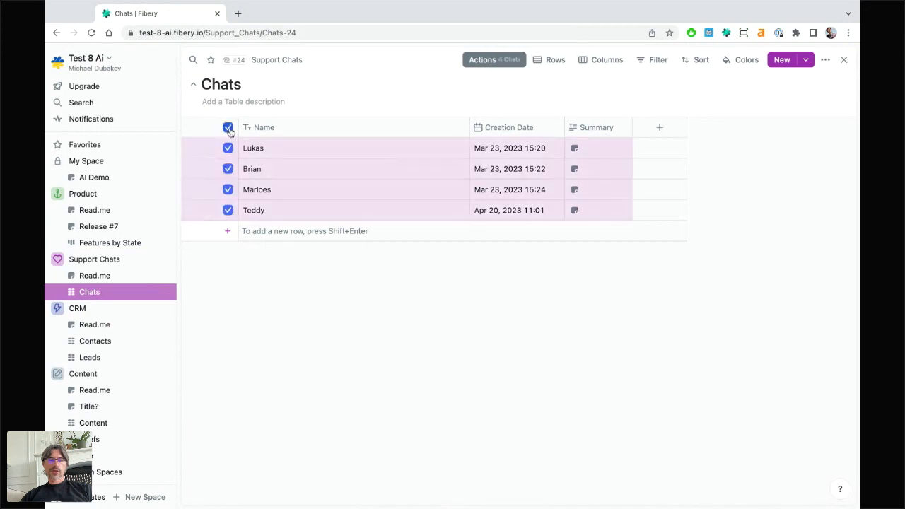
left_click(486, 62)
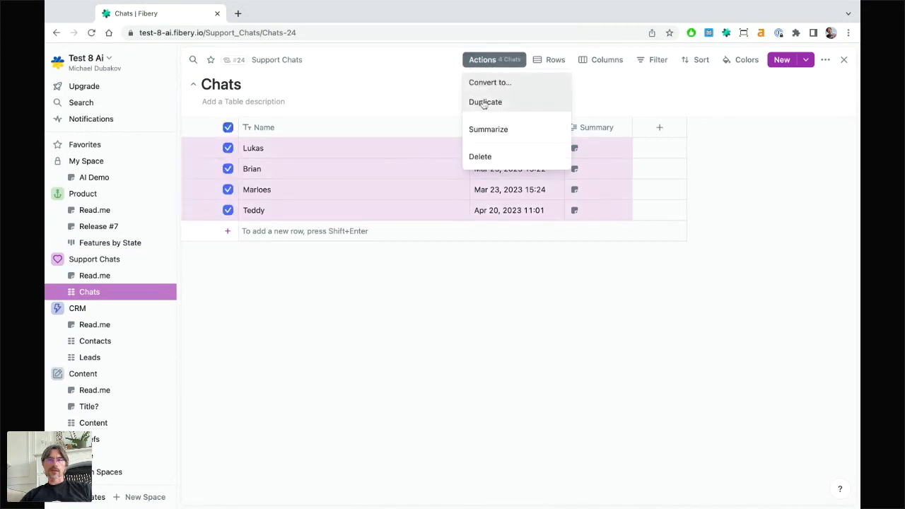
left_click(496, 132)
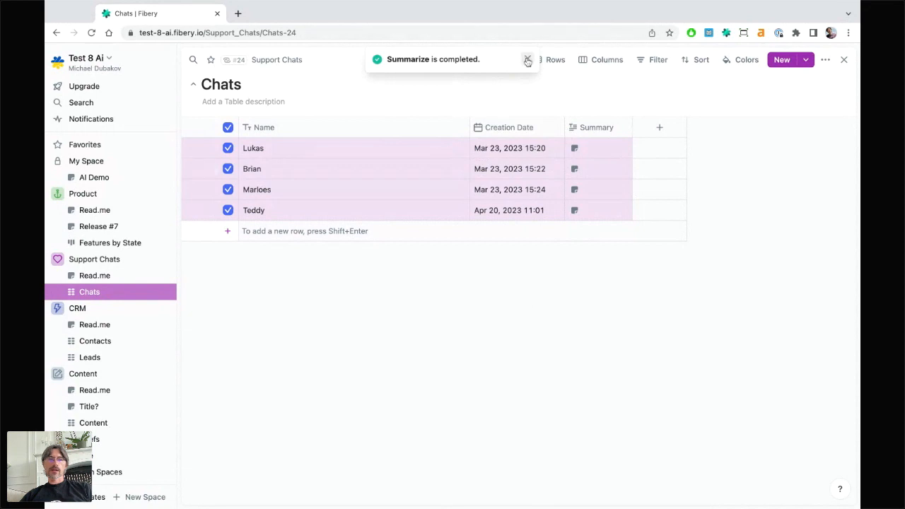
left_click(526, 60)
left_click(227, 127)
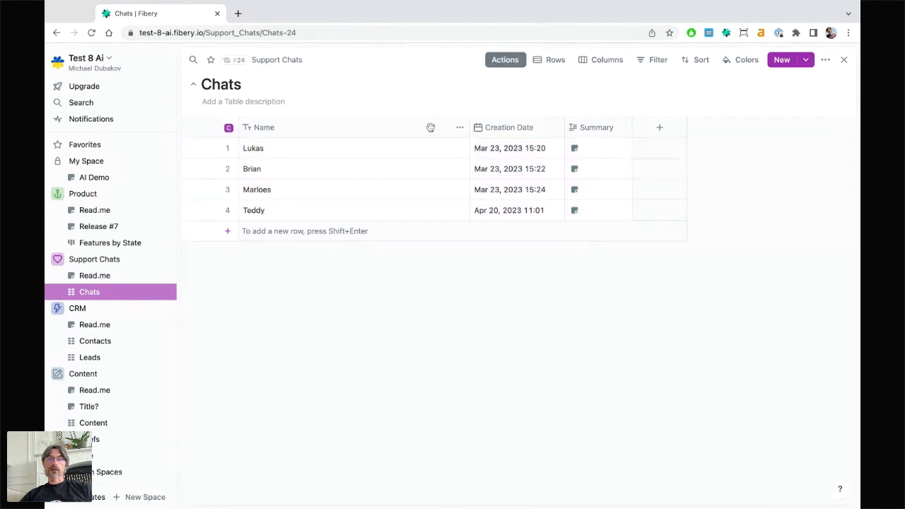
- Open the first chat in the Chats table, read its Summary field below the transcript and close the chat
left_click(207, 148)
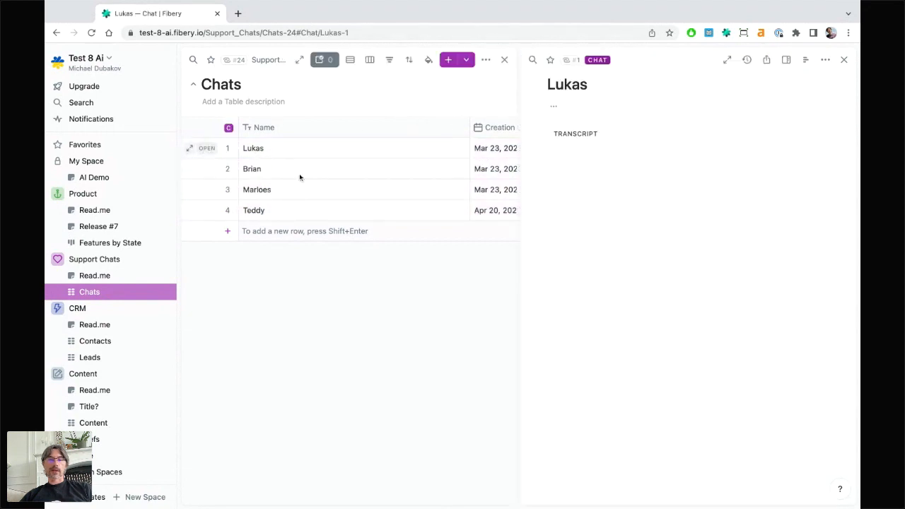
scroll(658, 301, "down", 5)
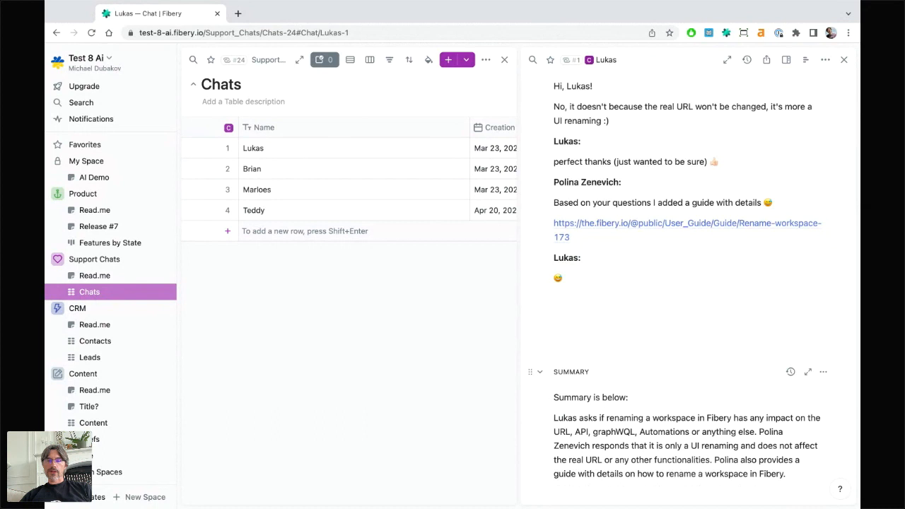
left_click(844, 58)
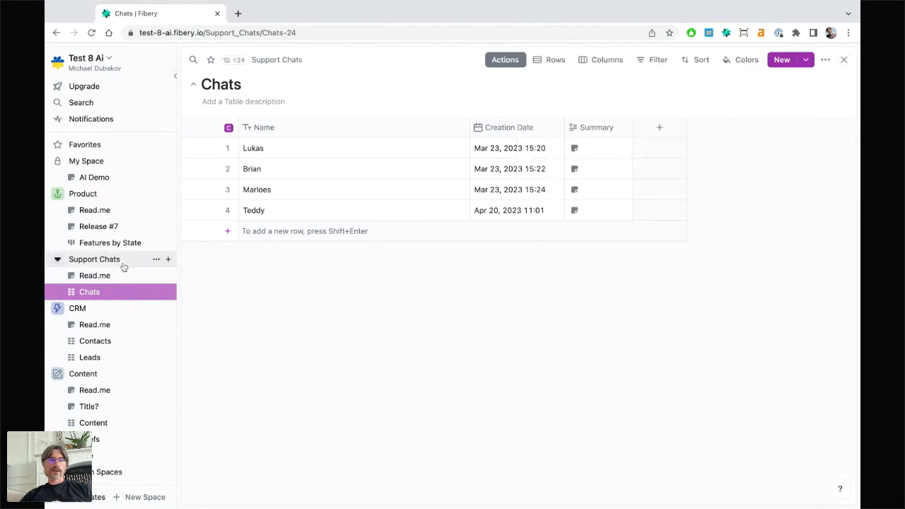
- Create a feed view in the Support Chats space with Chat as posts and Summary as the rich-text field
left_click(167, 259)
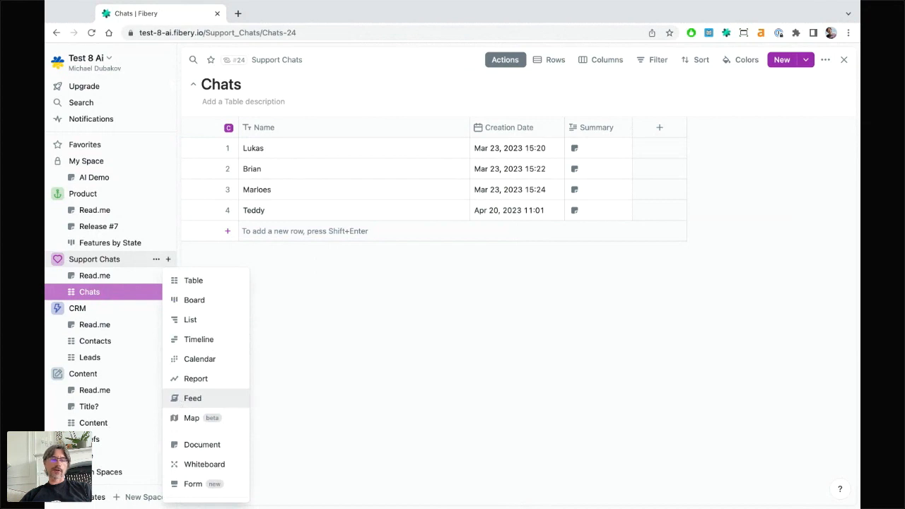
left_click(192, 398)
left_click(579, 97)
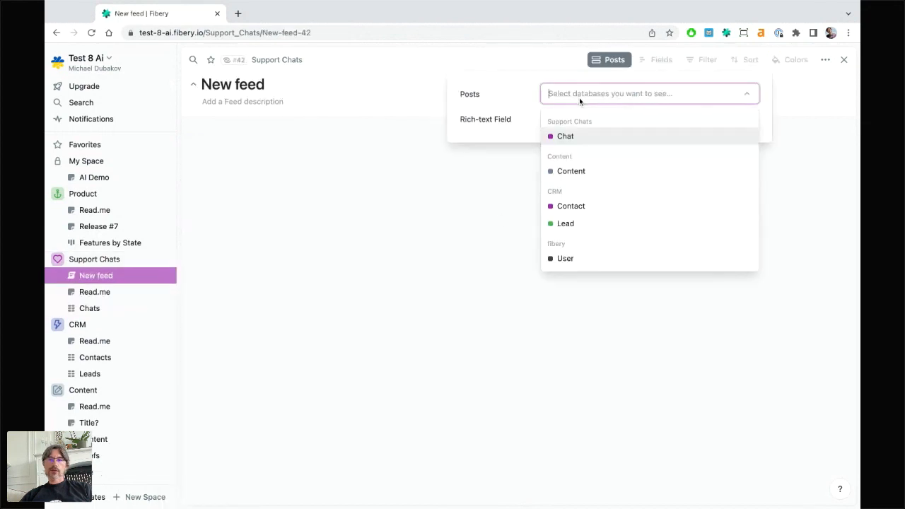
left_click(568, 136)
left_click(573, 119)
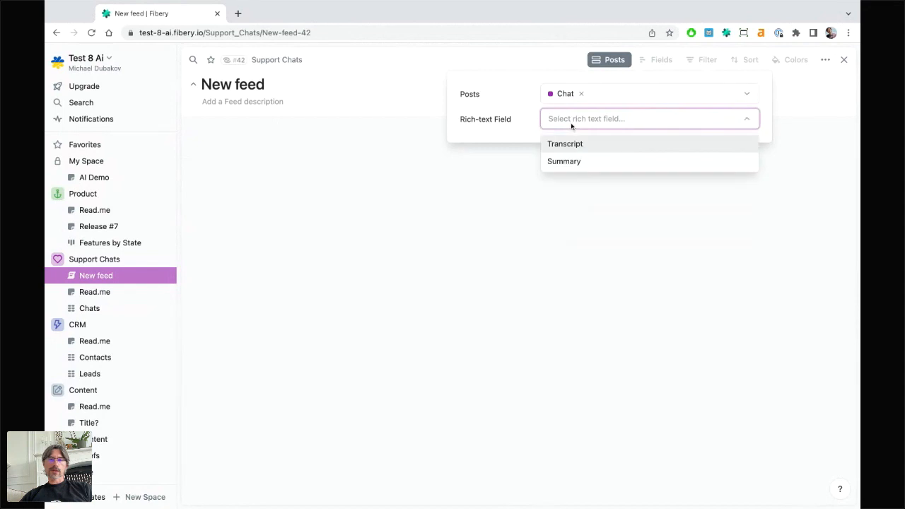
left_click(578, 164)
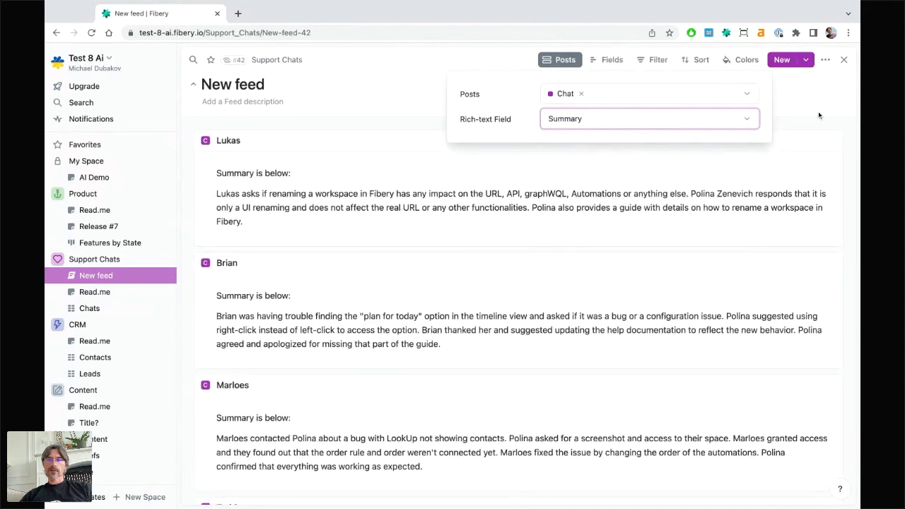
left_click(793, 119)
- Rename the new feed view as Summaries
triple_click(249, 85)
type("Summa")
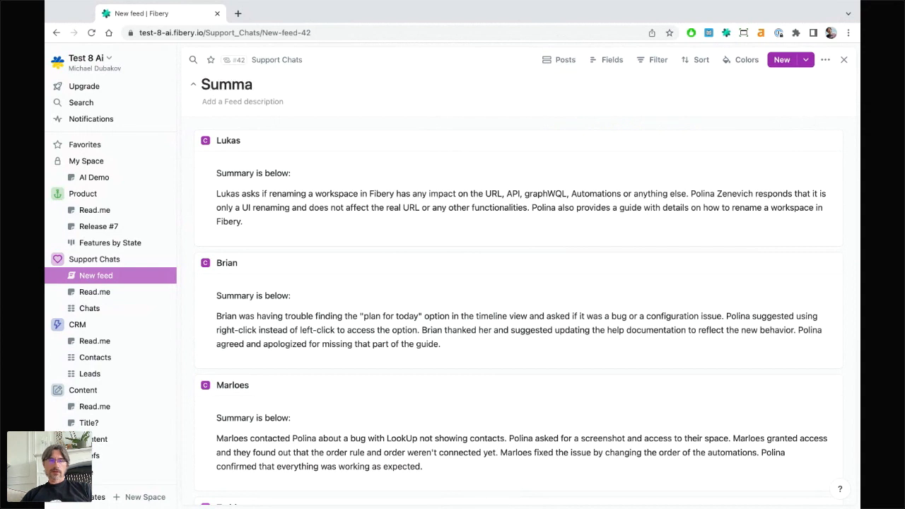
type("ries")
key("Return")
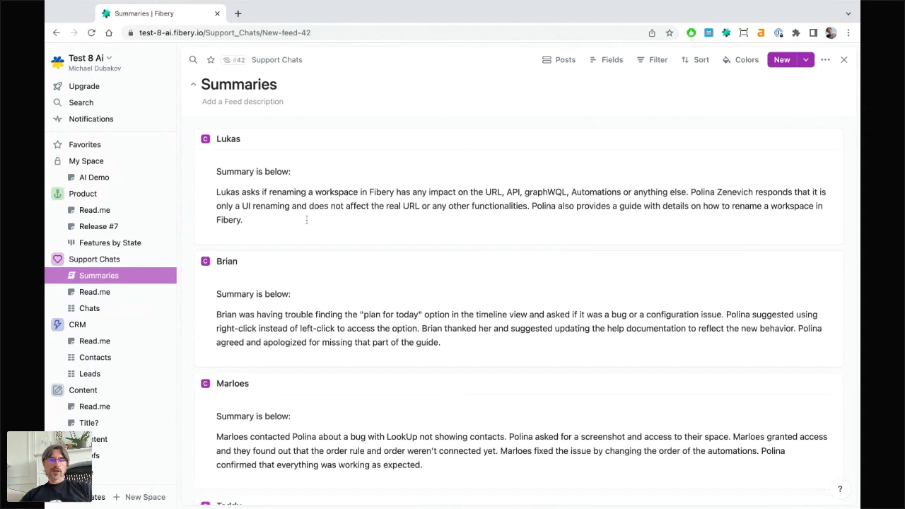
- Read through the chat summaries in the feed and move the Summaries view between Read.me and Chats in Support Chats
scroll(307, 220, "down", 3)
scroll(307, 220, "up", 3)
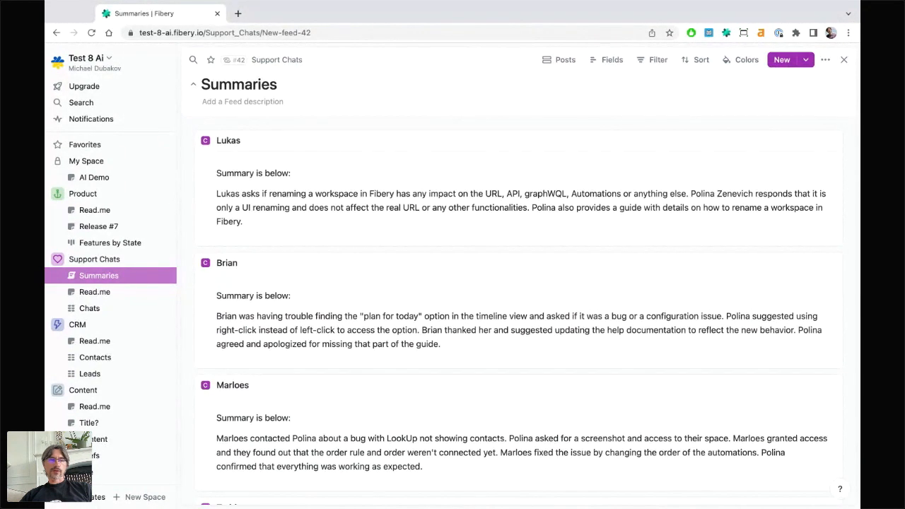
scroll(526, 313, "down", 3)
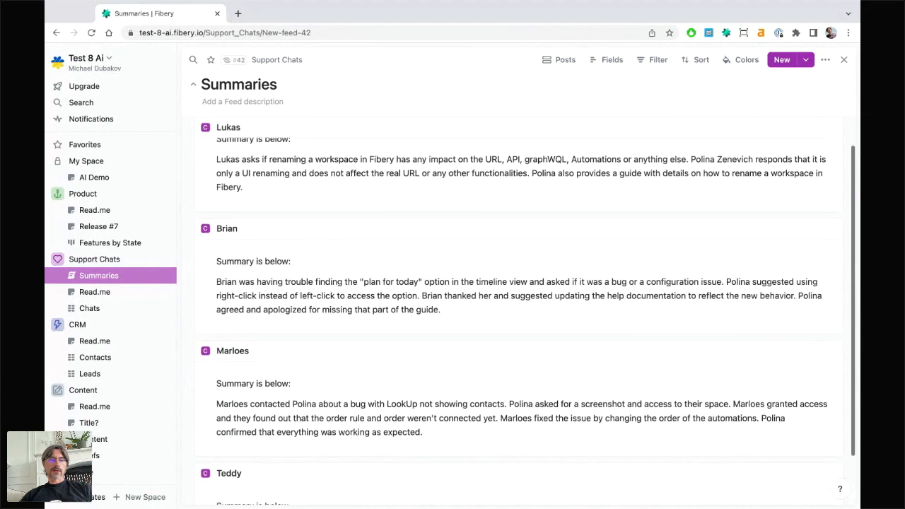
scroll(527, 325, "up", 3)
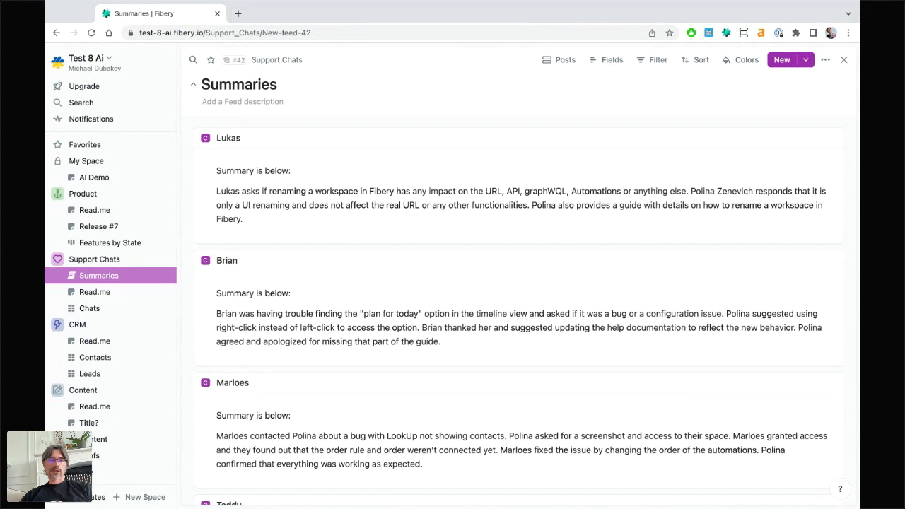
scroll(279, 394, "down", 3)
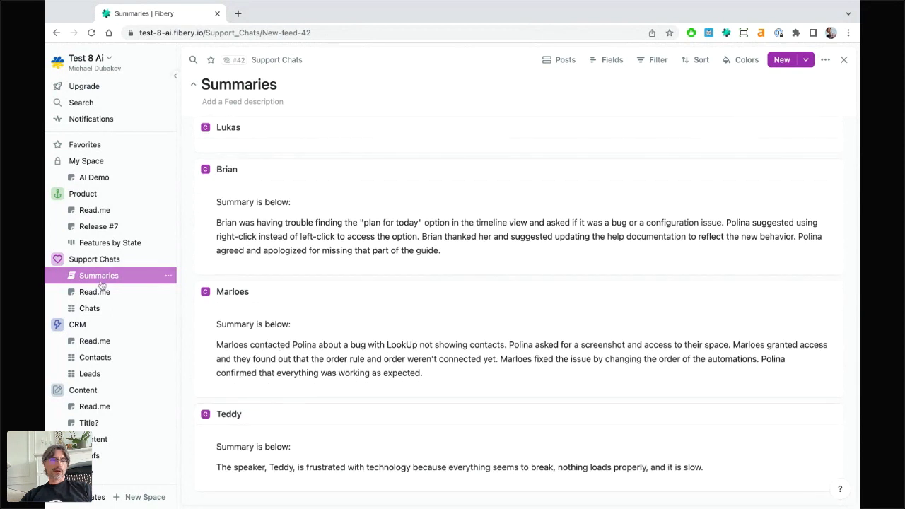
left_click_drag(93, 281, 86, 314)
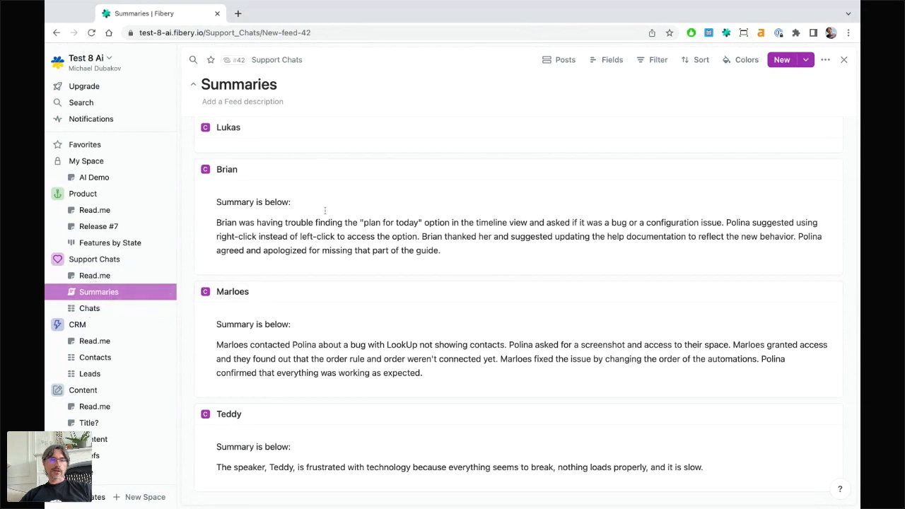
- Copy the sentiment score calculation prompt from the Read.me document in Support Chats
left_click(89, 308)
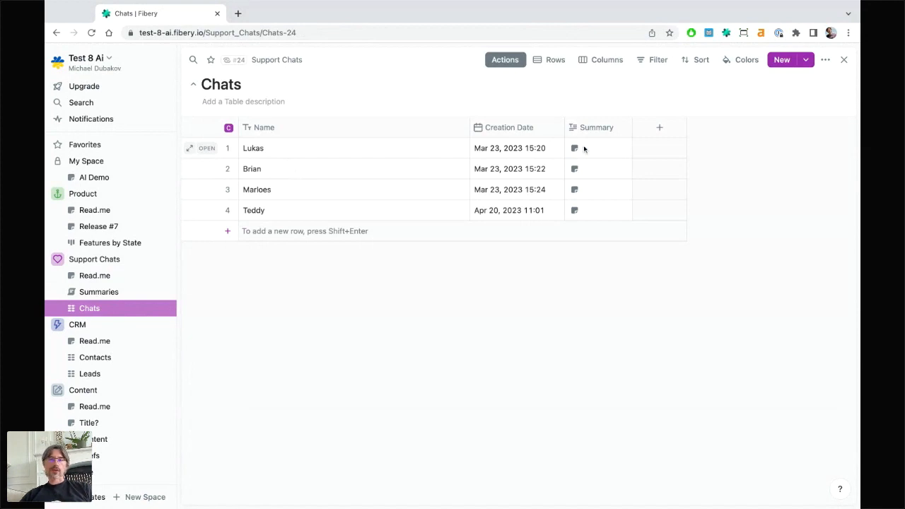
left_click(106, 280)
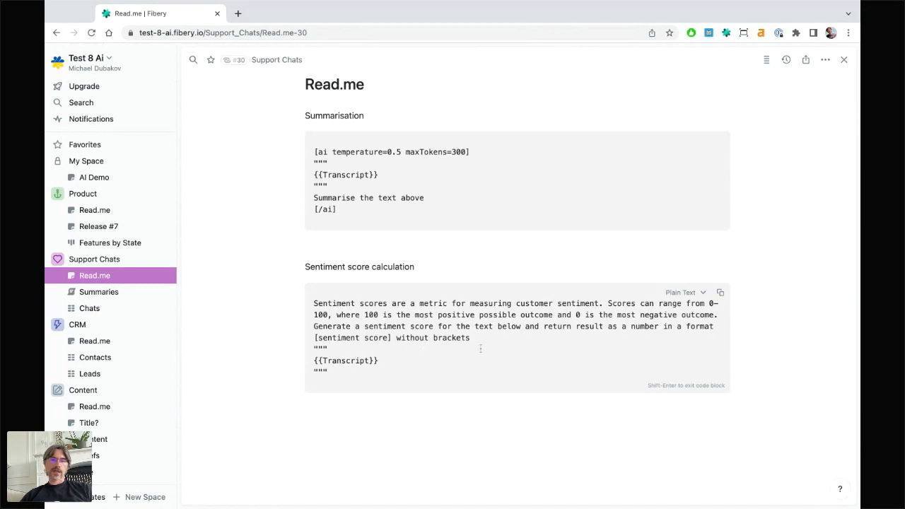
left_click(721, 293)
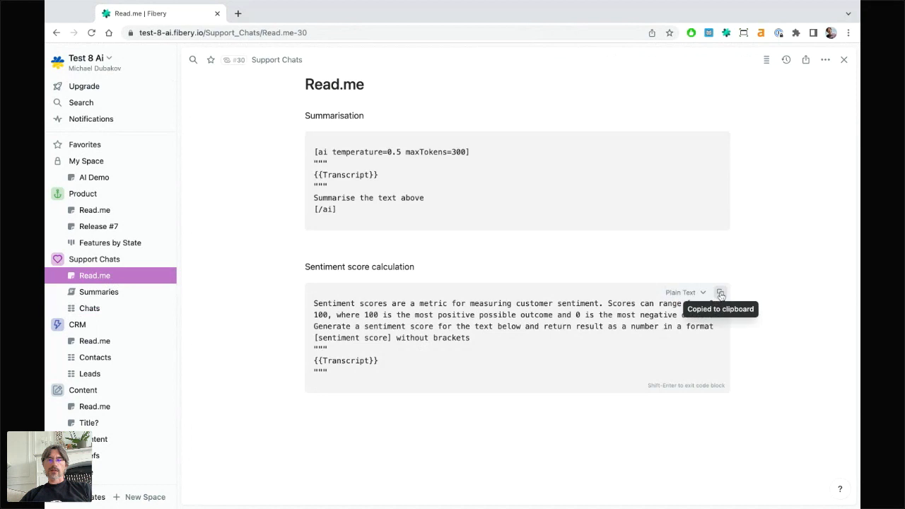
- Add a Number field named Sentiment Score to the Chats table in Support Chats
left_click(90, 310)
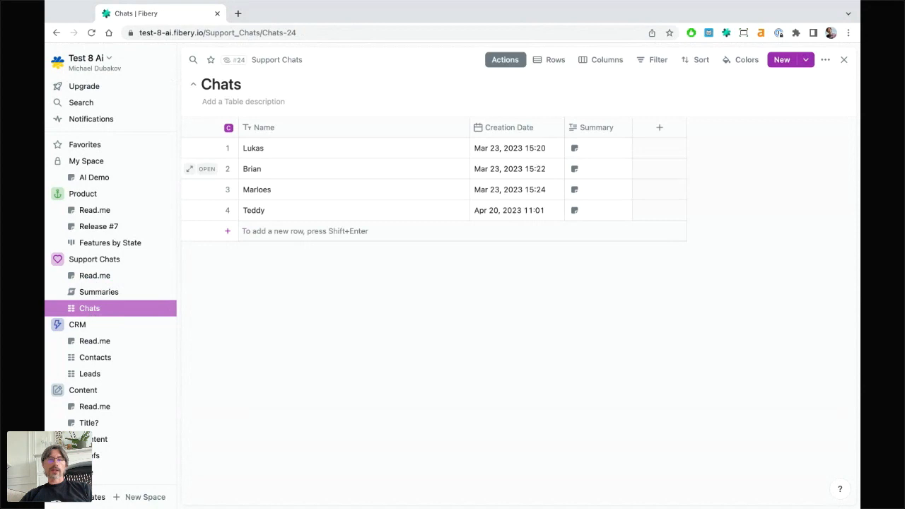
left_click(658, 127)
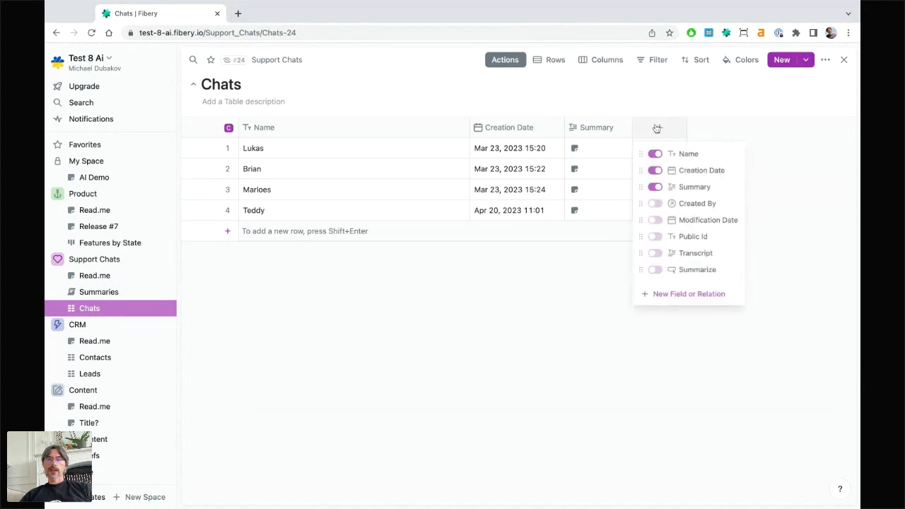
left_click(687, 300)
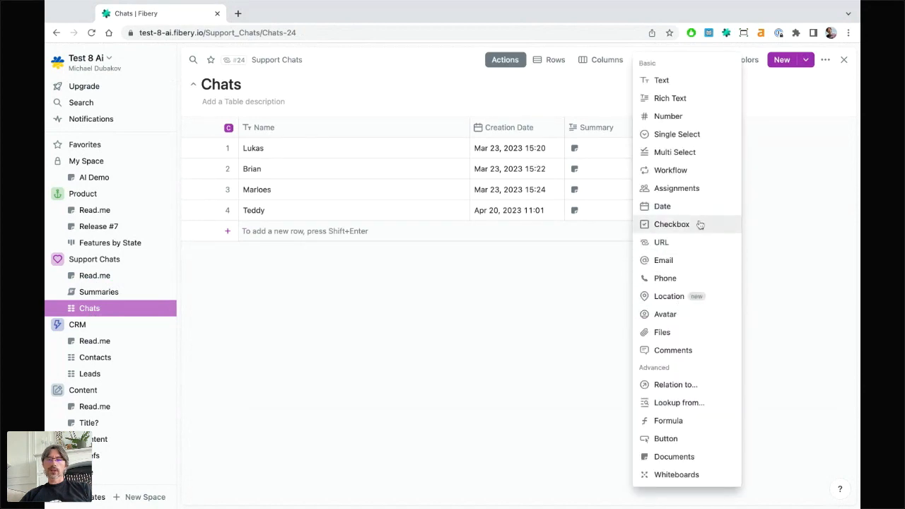
left_click(663, 116)
type("Sentiment Score")
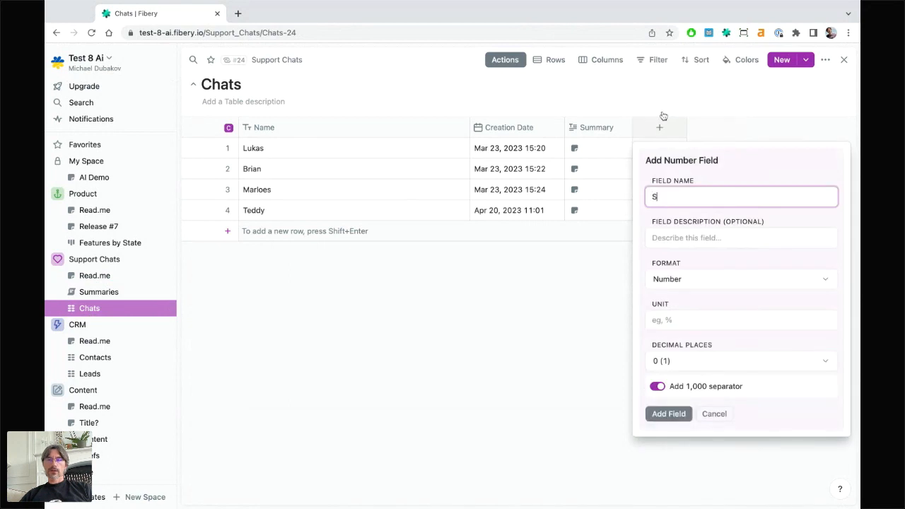
left_click(669, 415)
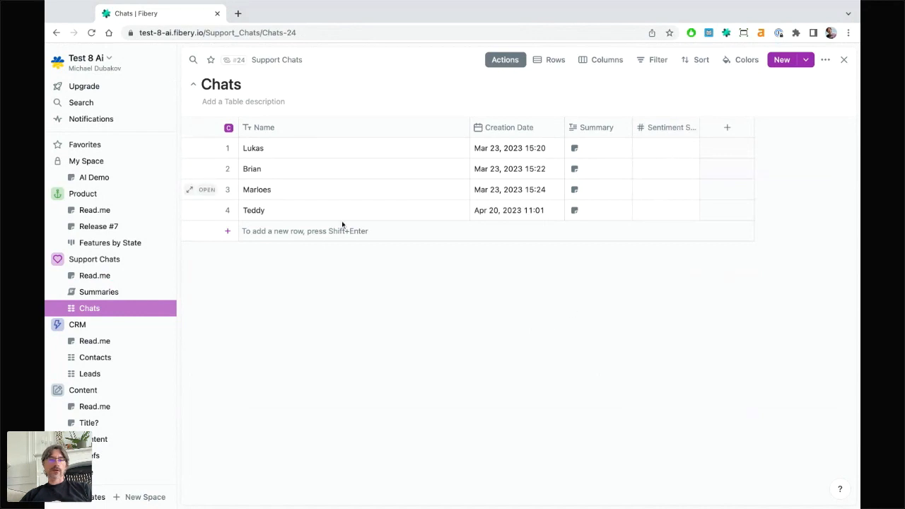
- Create a new automation button for the Chat database titled Calculate Sentiment
left_click(92, 260)
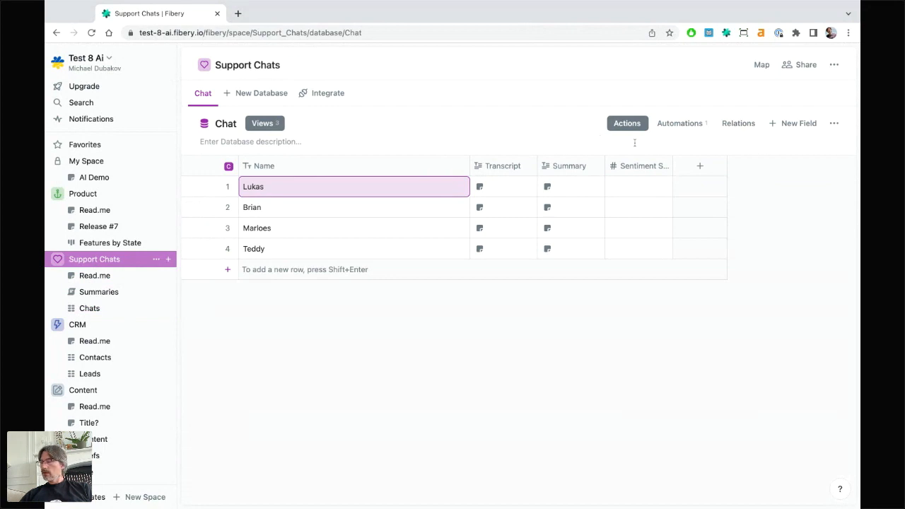
left_click(681, 125)
left_click(242, 187)
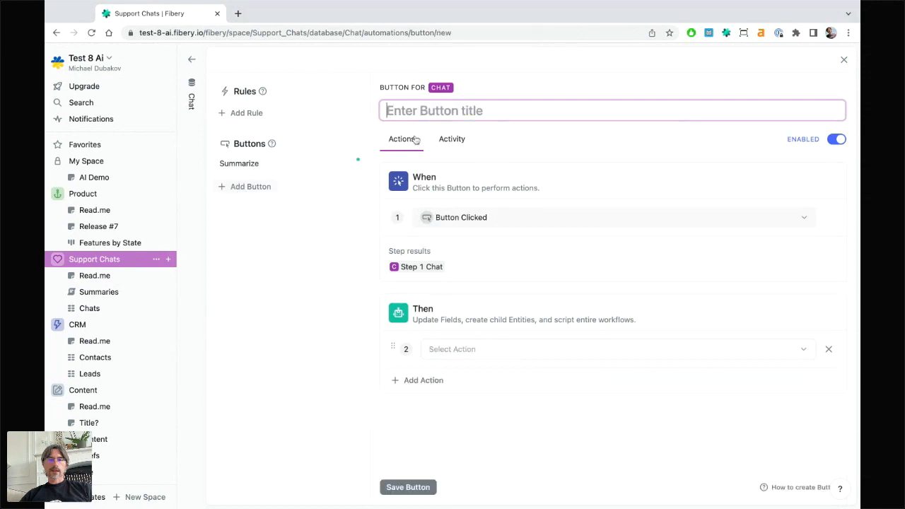
type("ca")
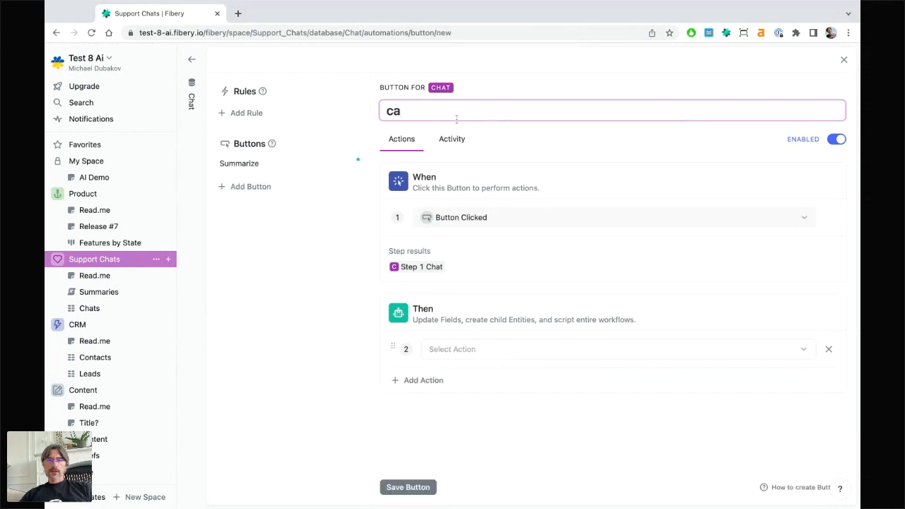
left_click(474, 137)
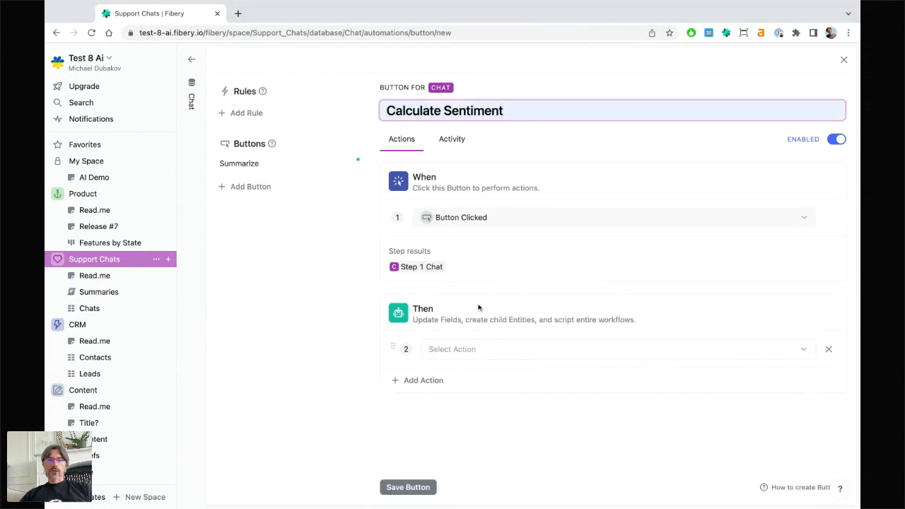
type("d")
key("BackSpace")
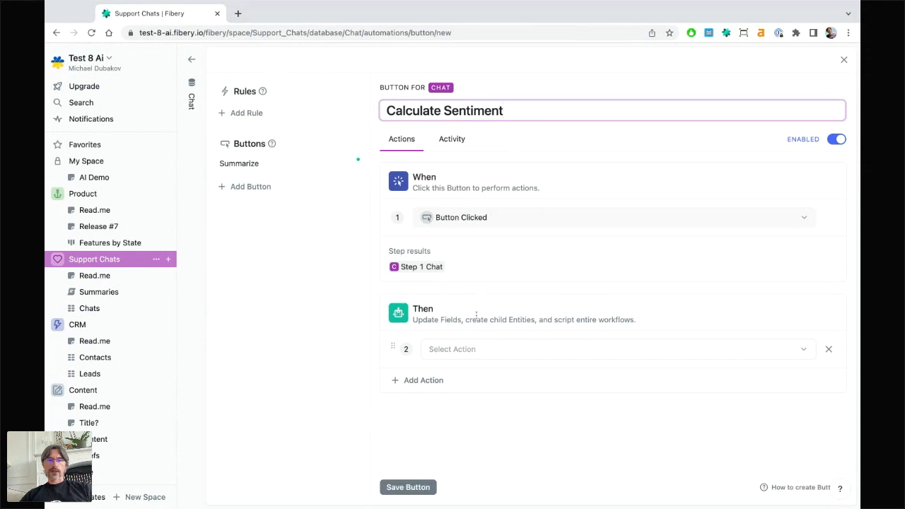
- Add an Update action to the Calculate Sentiment button that targets the Sentiment Score field
left_click(462, 353)
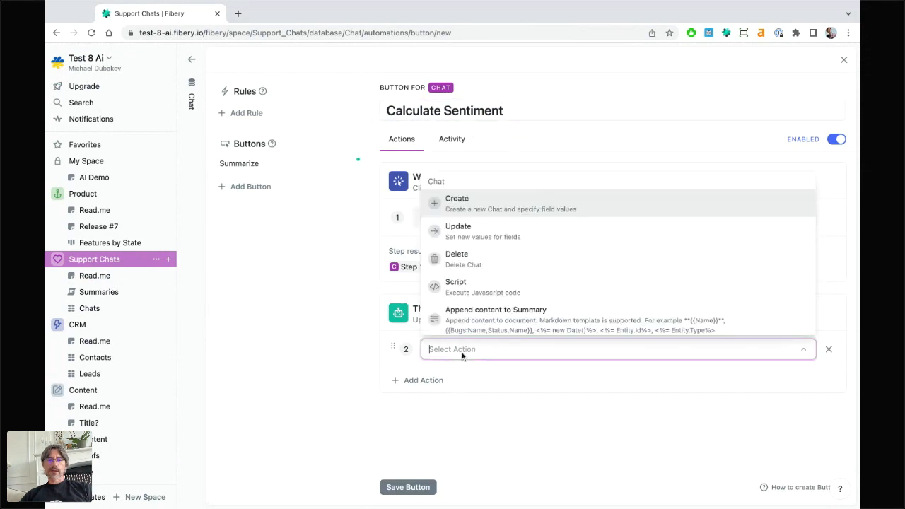
left_click(464, 236)
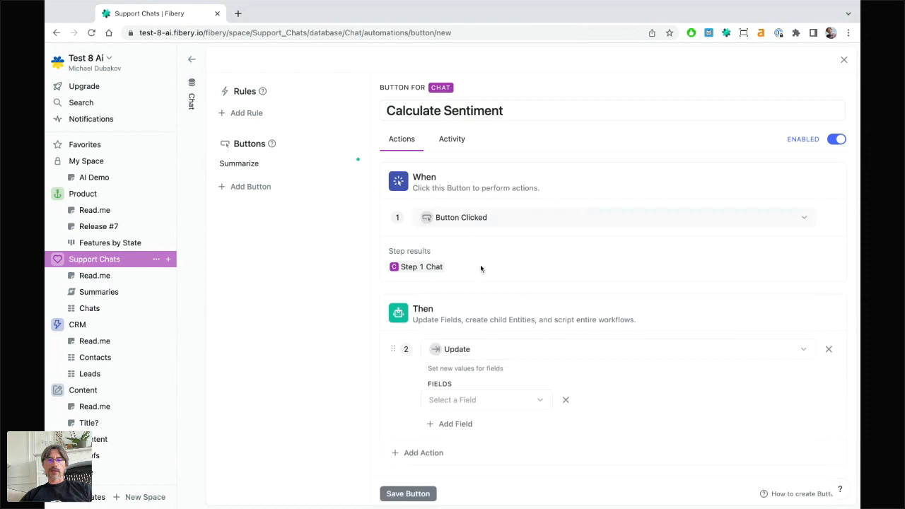
scroll(445, 409, "down", 1)
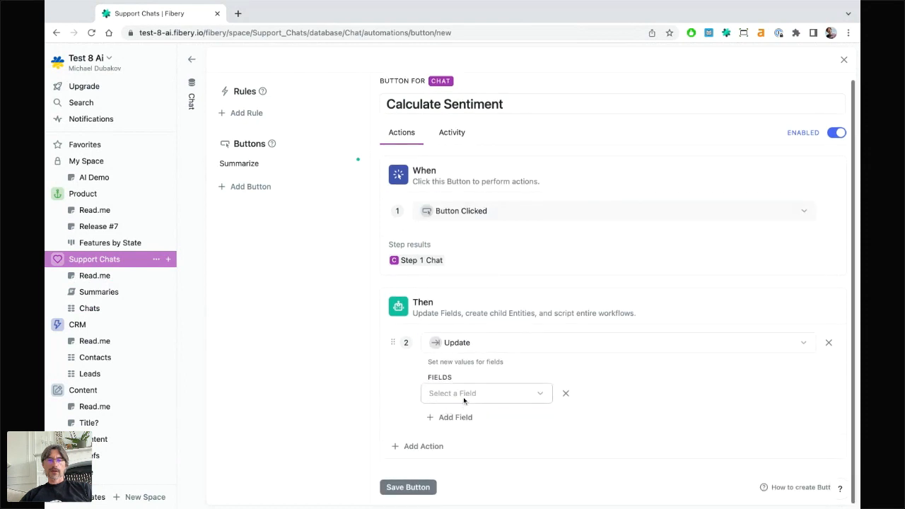
left_click(463, 400)
left_click(461, 435)
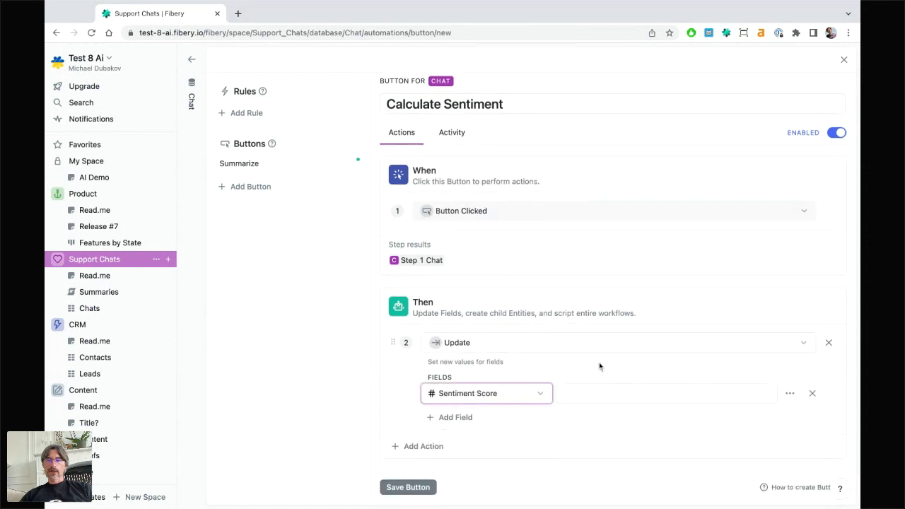
- Set Sentiment Score through Call AI with the copied 0–100 sentiment prompt on {{Transcript}}, and save the button
left_click(790, 393)
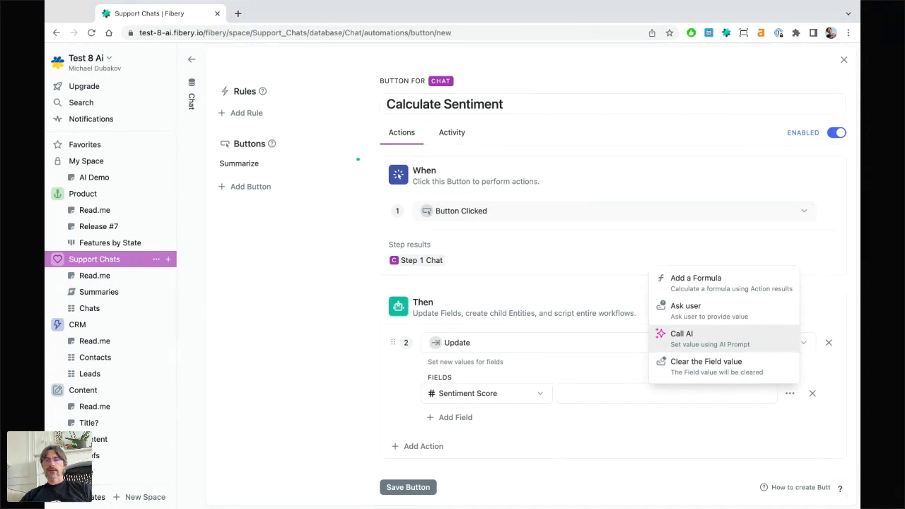
left_click(705, 341)
type("Sentiment scores are a metric for measuring customer sentiment. Scores can range from 0-100, where 100 is the most positive possible outcome and 0 is the most negative outcome. Generate a sentiment score for the text below and return result as a number in a format [sentiment score] without brackets \"\"\" {{Transcript}} \"\"\"")
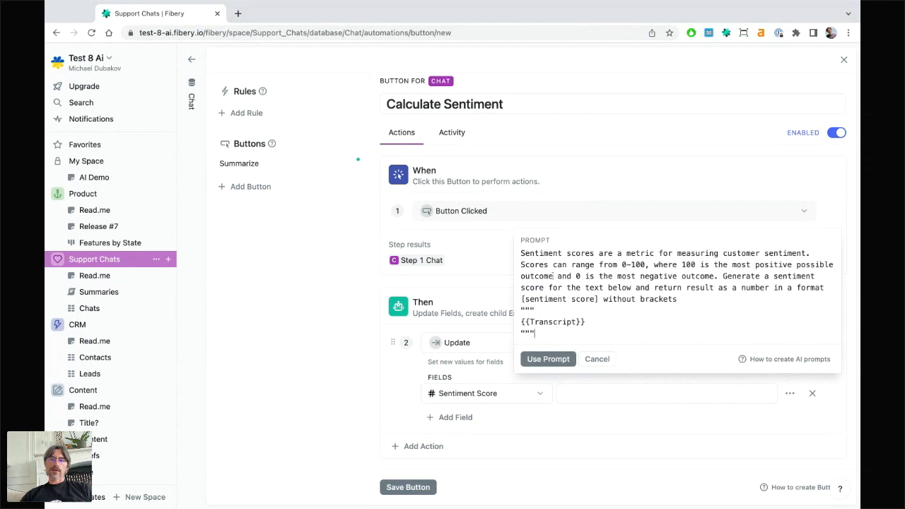
left_click(546, 360)
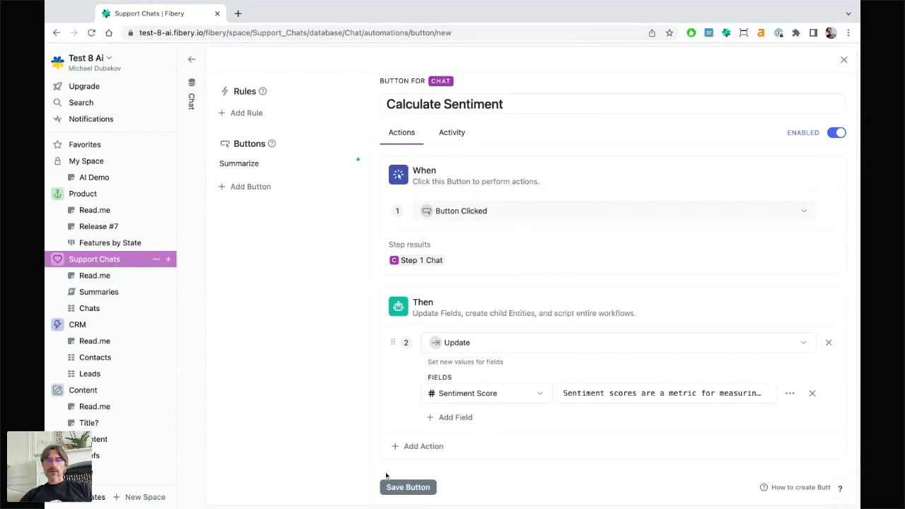
left_click(405, 490)
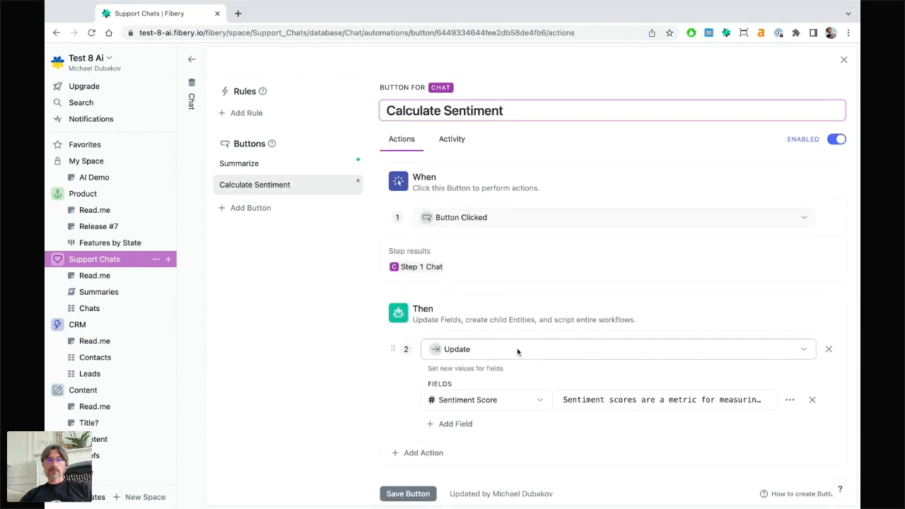
- Run Calculate Sentiment on all chats in the Chats table and check the last chat's transcript and summary
left_click(92, 308)
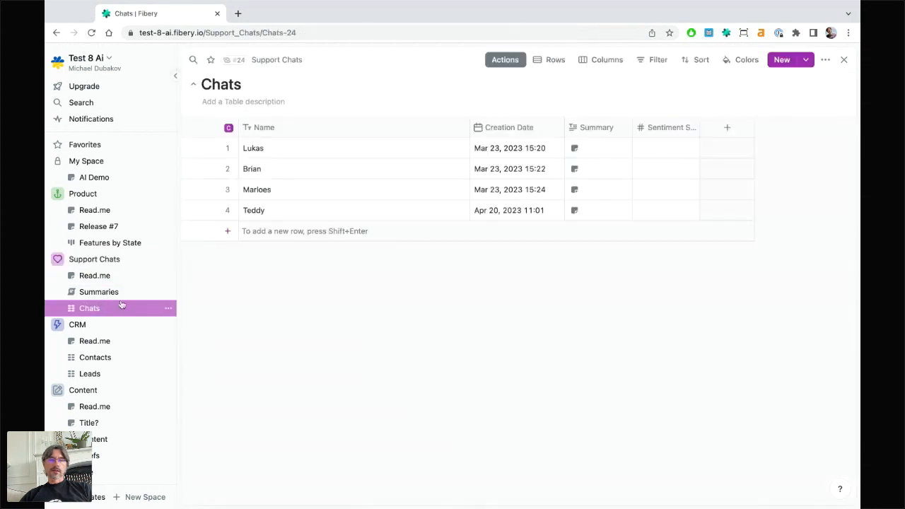
left_click(228, 128)
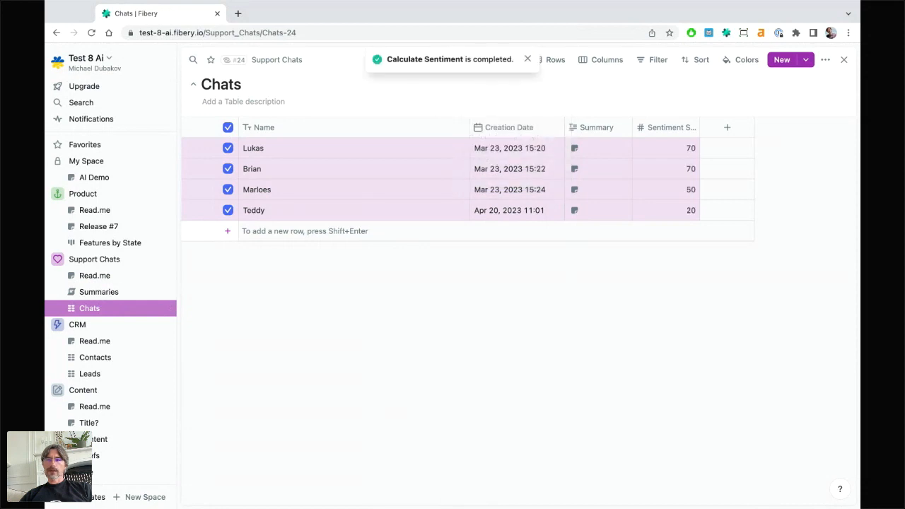
left_click(227, 127)
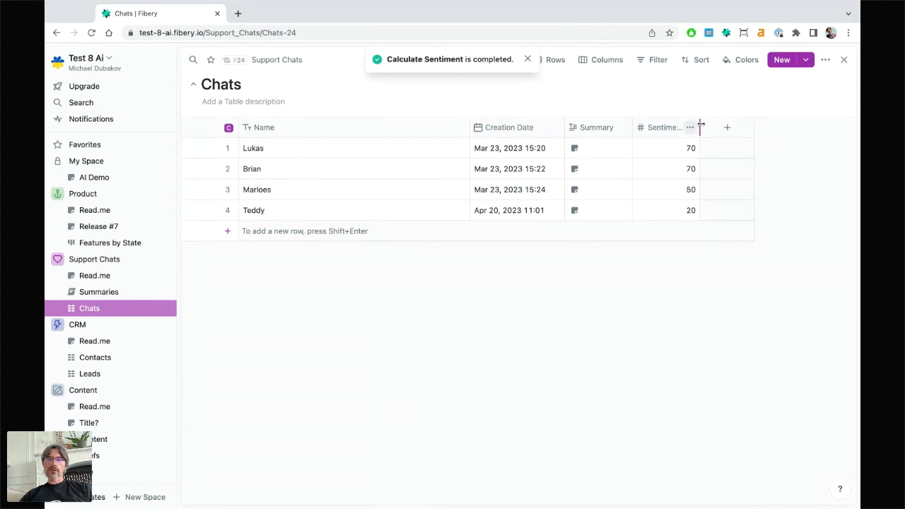
left_click(526, 59)
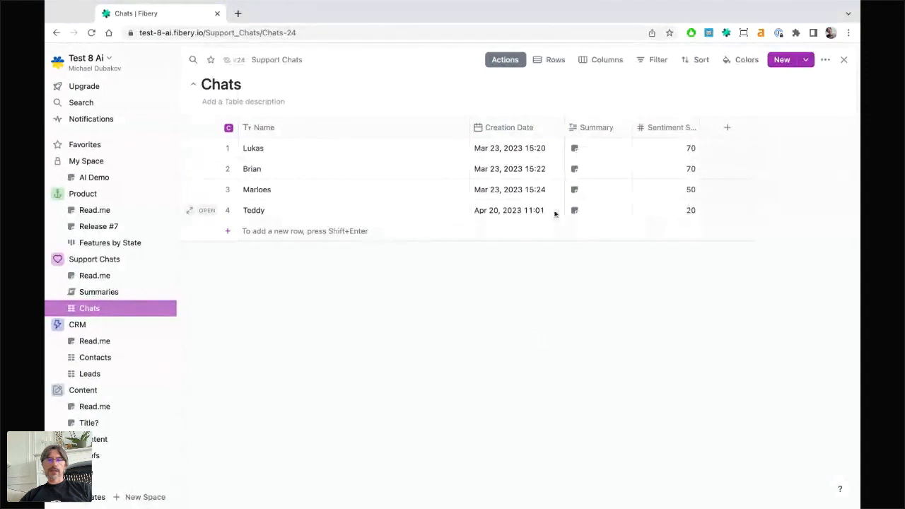
left_click(207, 210)
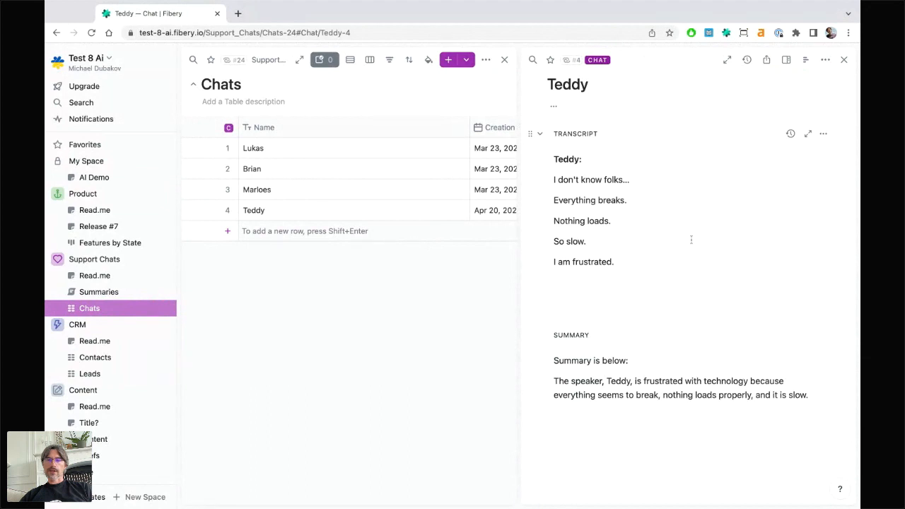
left_click(843, 59)
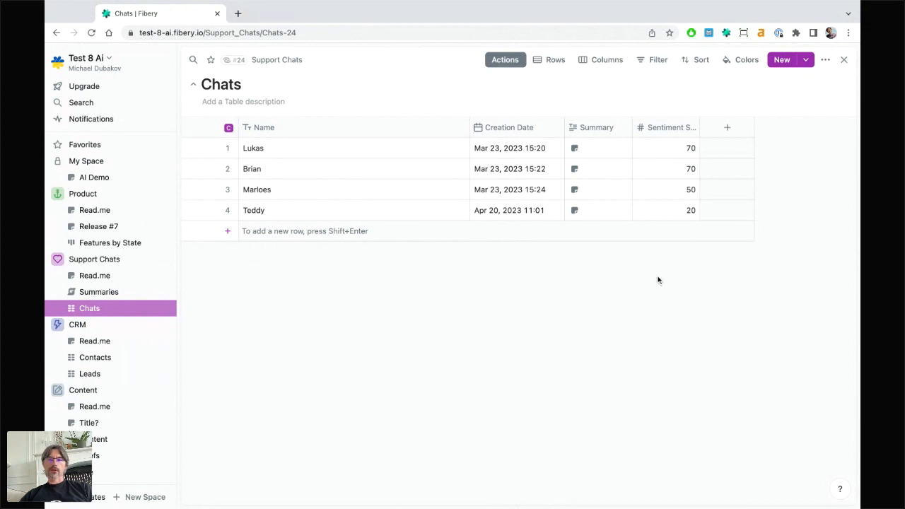
- Add a color coding rule to the Chats table and set its color to bright red
left_click(741, 67)
left_click(550, 85)
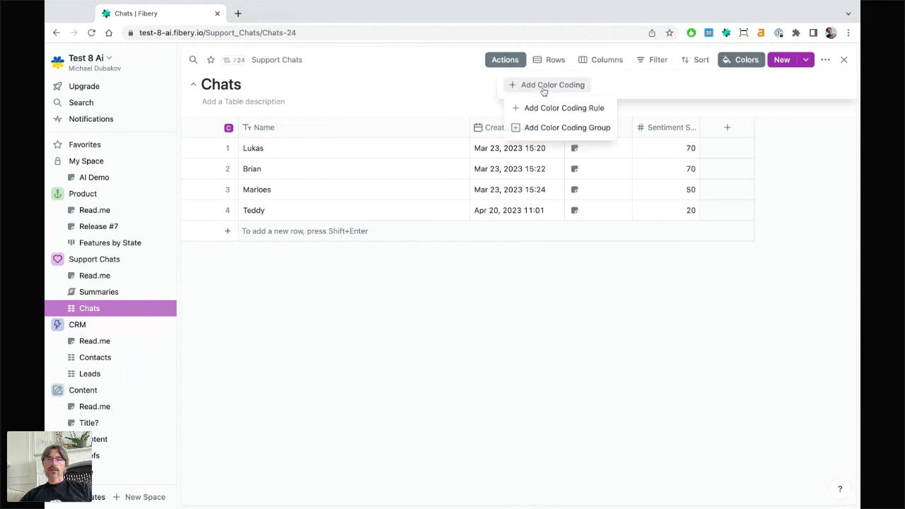
left_click(552, 108)
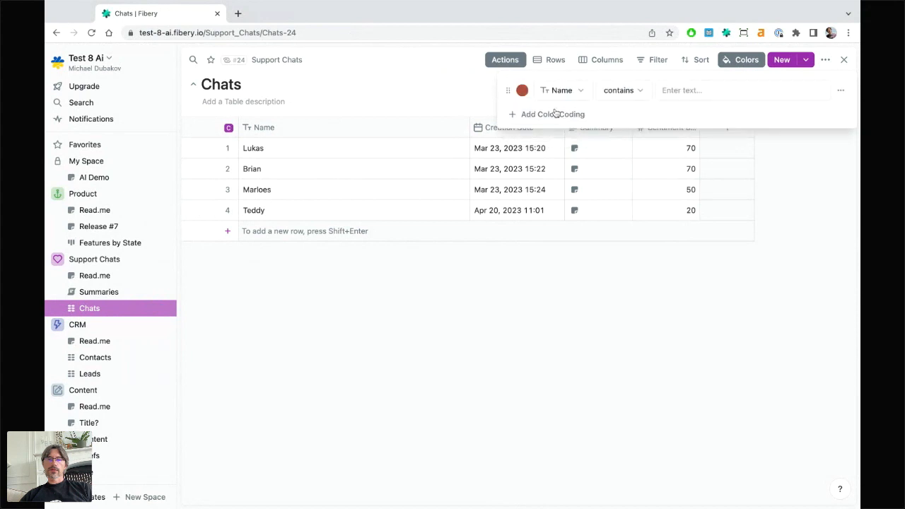
left_click(521, 90)
left_click(536, 107)
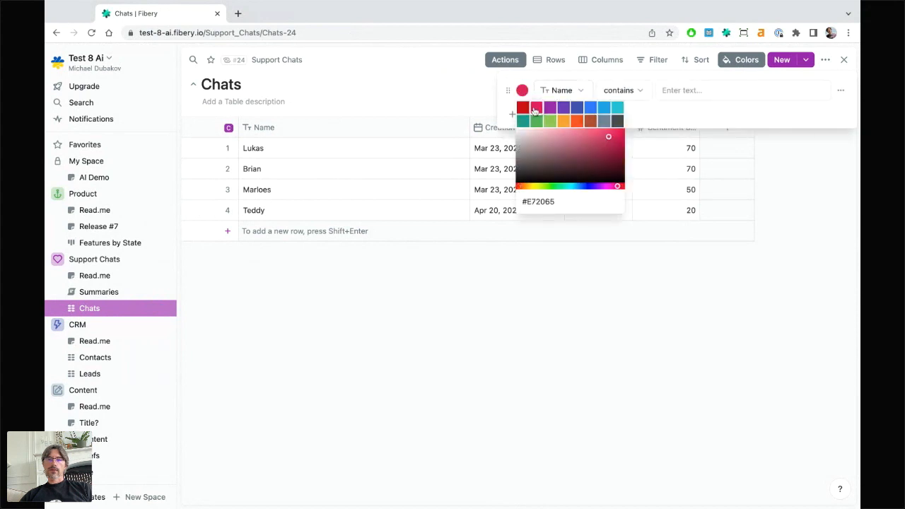
left_click(522, 108)
- Set the red rule's condition to Sentiment Score < 50 and close the color settings
left_click(570, 94)
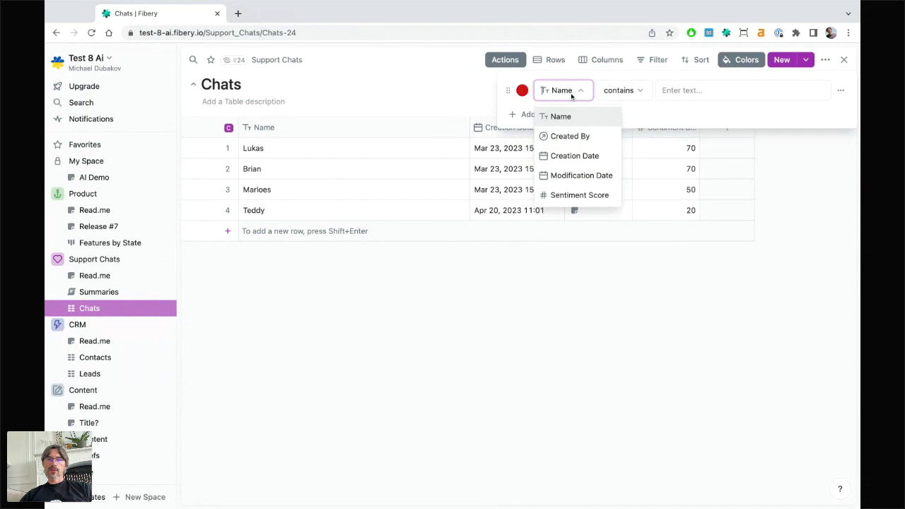
left_click(578, 195)
left_click(647, 90)
left_click(657, 168)
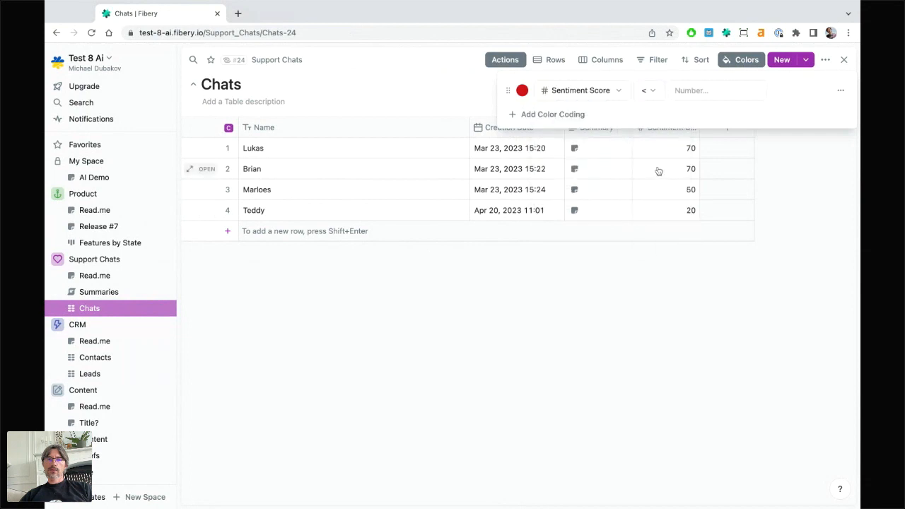
left_click(689, 92)
type("50")
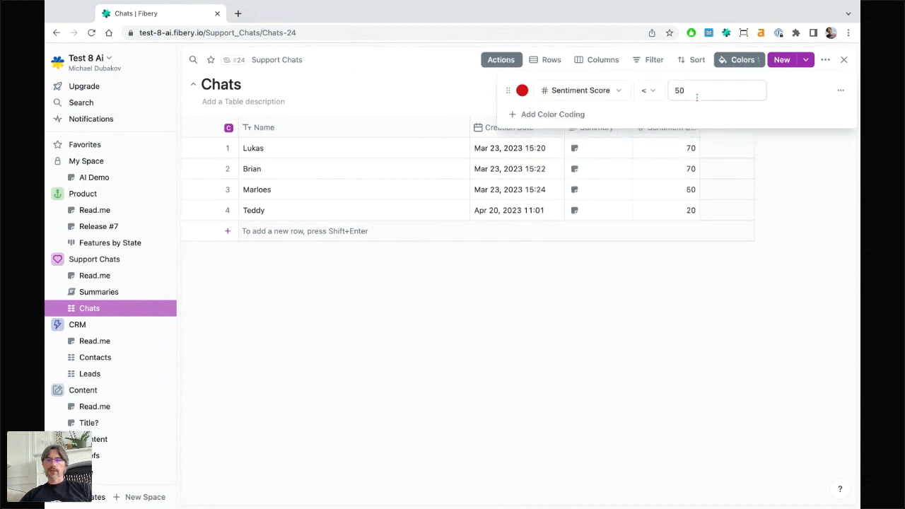
left_click(726, 276)
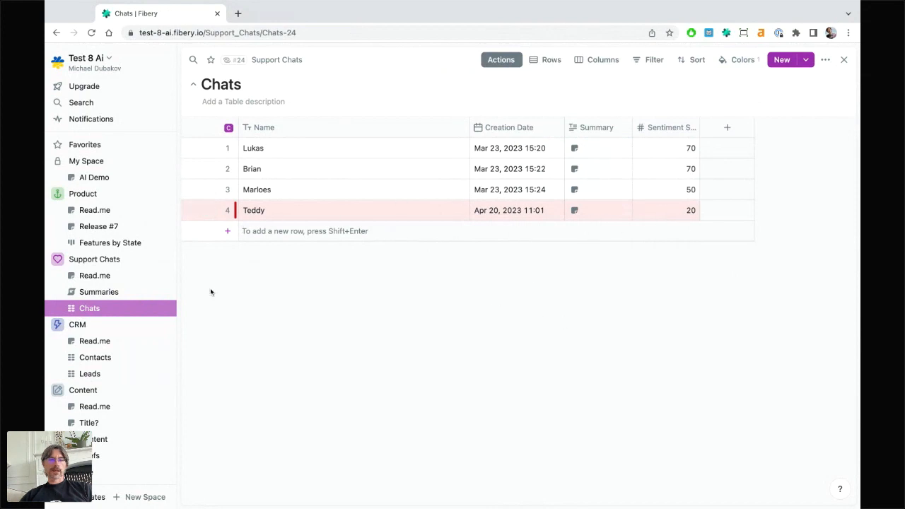
- Review the AI Demo agenda down to the Sales and Marketing cases under Fibery AI in Automations
left_click(100, 180)
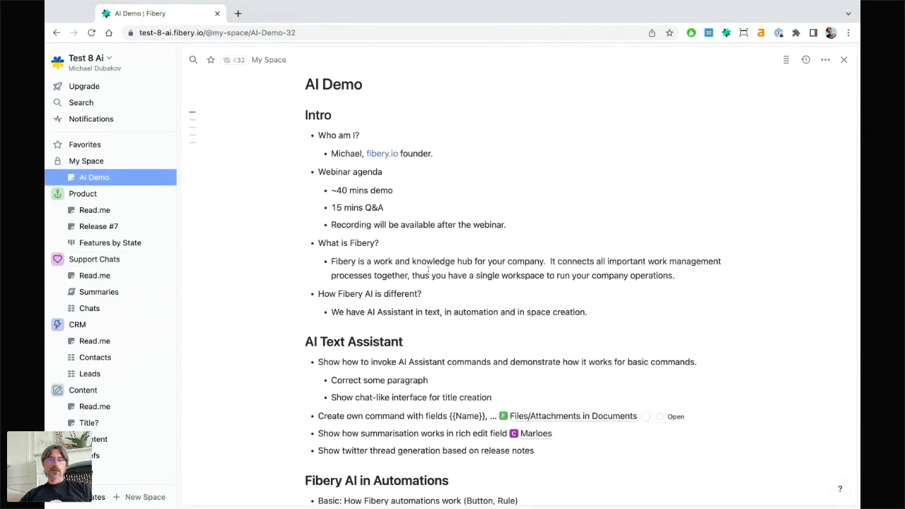
scroll(428, 268, "down", 2)
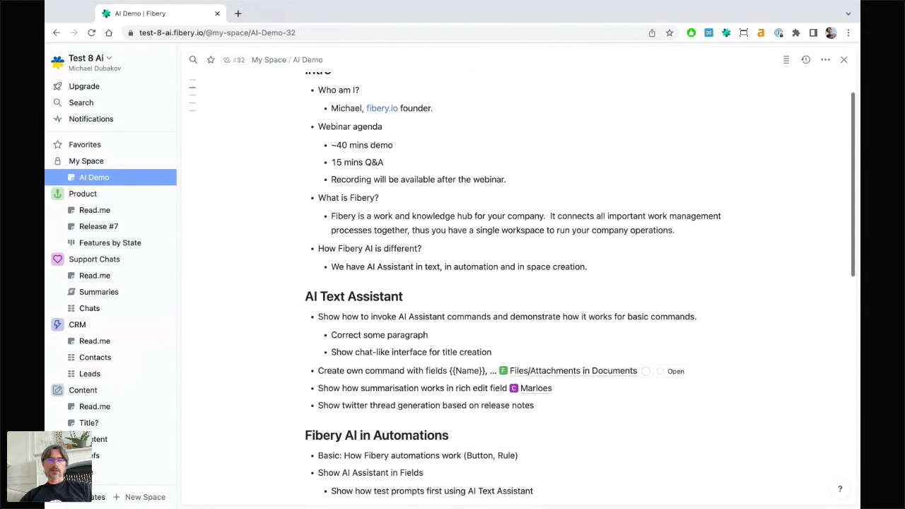
scroll(519, 283, "down", 1)
scroll(519, 283, "down", 4)
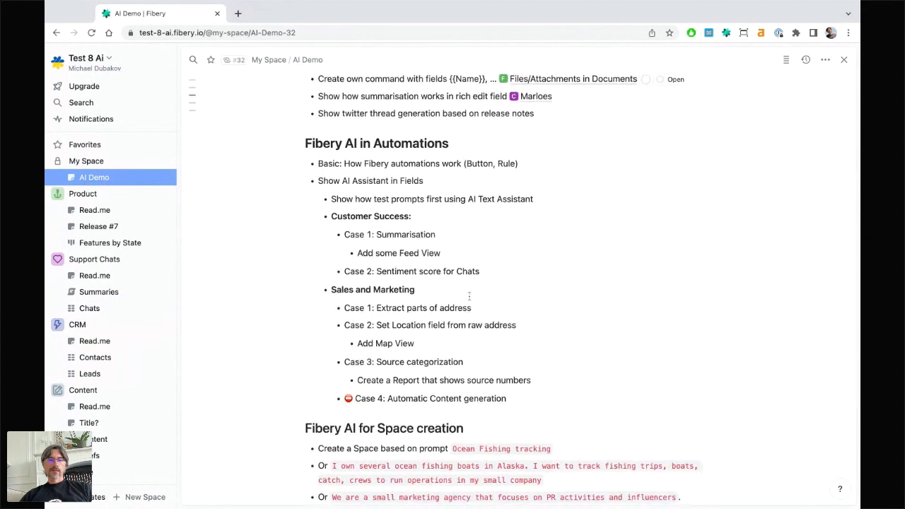
scroll(469, 297, "down", 1)
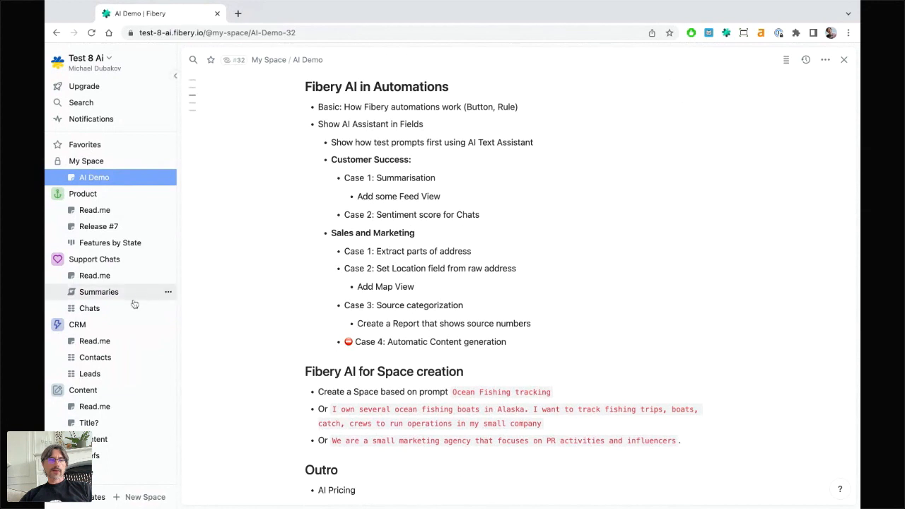
- Widen the Raw Address column in the CRM Contacts table and copy the country extraction prompt from the CRM Read.me
left_click(107, 361)
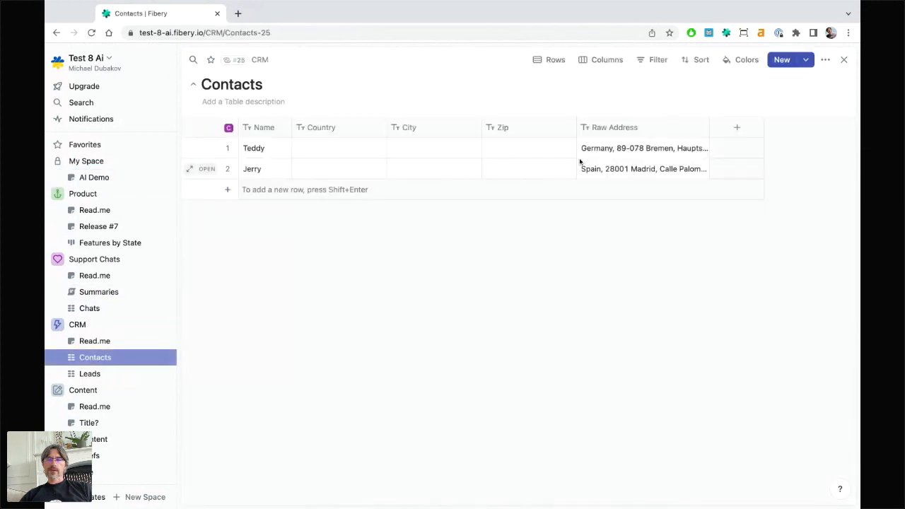
left_click_drag(710, 125, 778, 126)
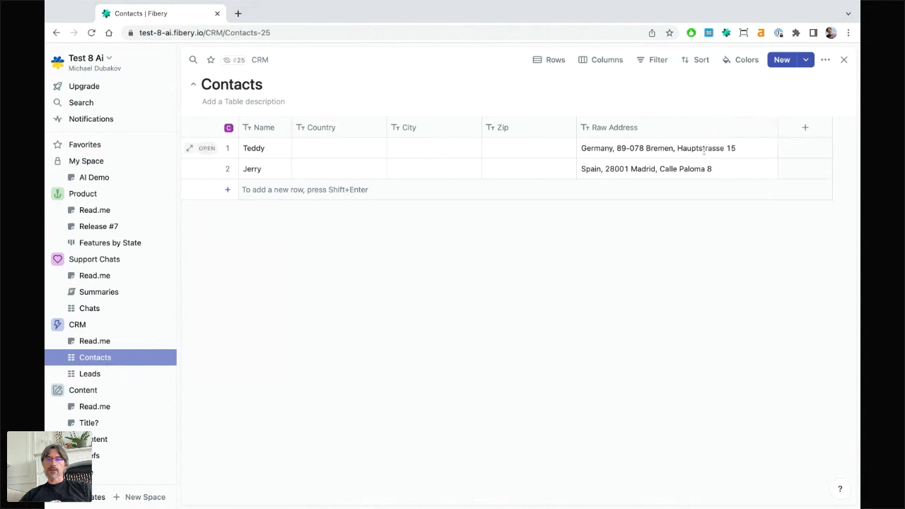
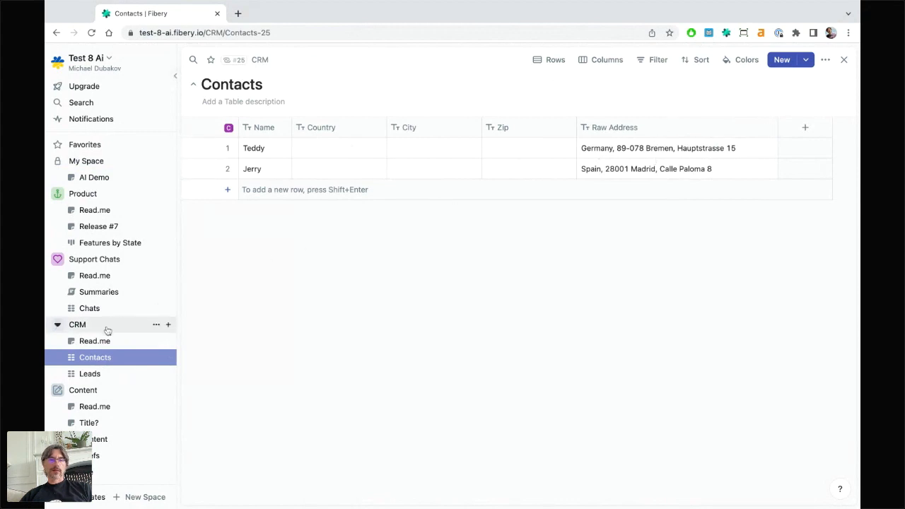
left_click(94, 342)
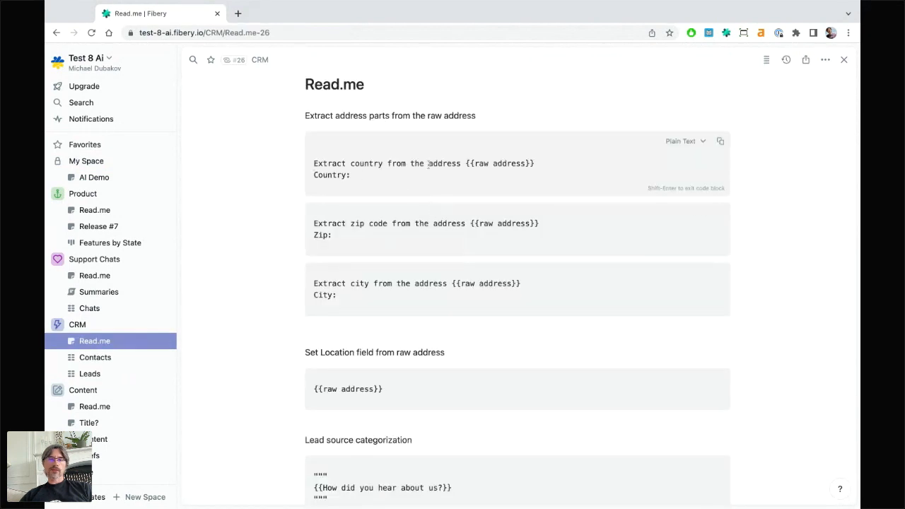
left_click(468, 178)
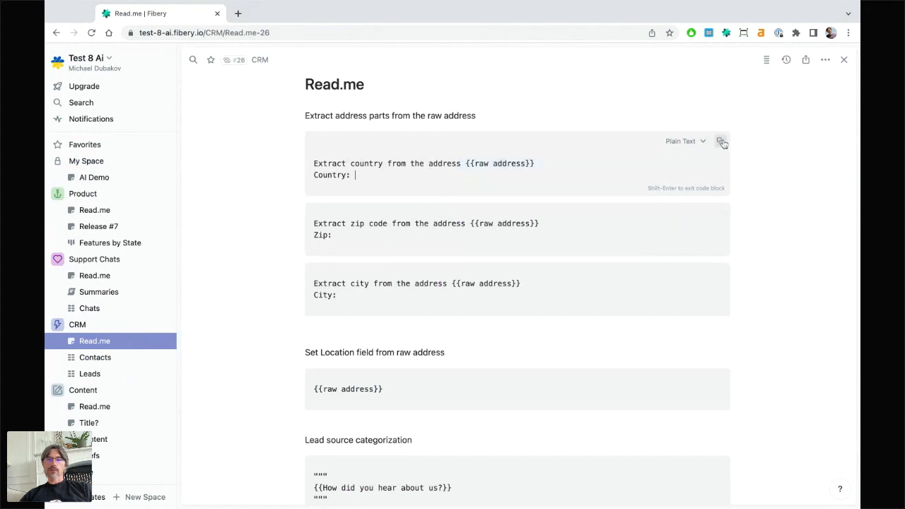
- Create an automation button named "Extract Address Fields" for the CRM Contact database with an Update action
left_click(78, 324)
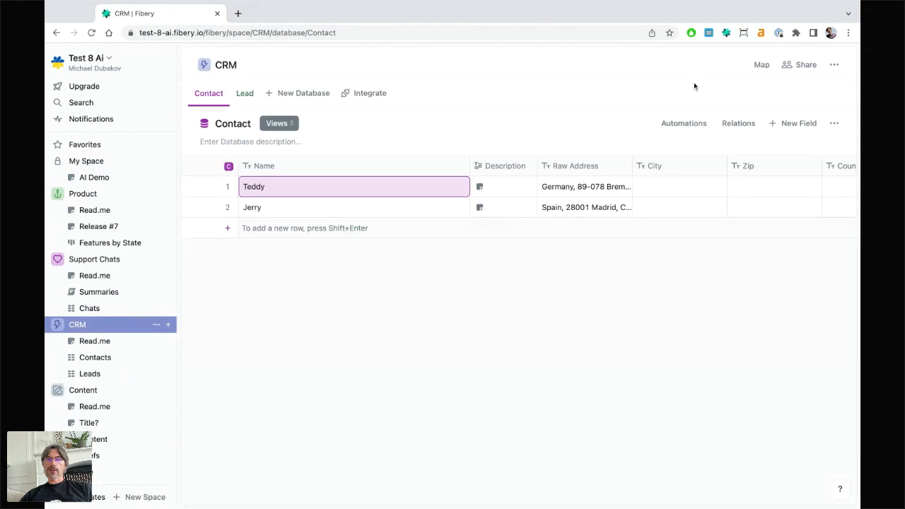
left_click(671, 126)
left_click(248, 165)
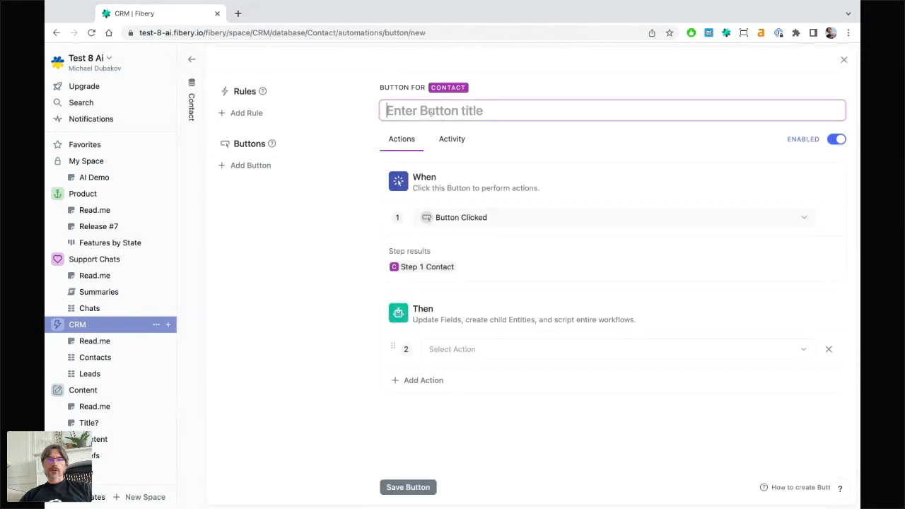
type("Extract Address Fields")
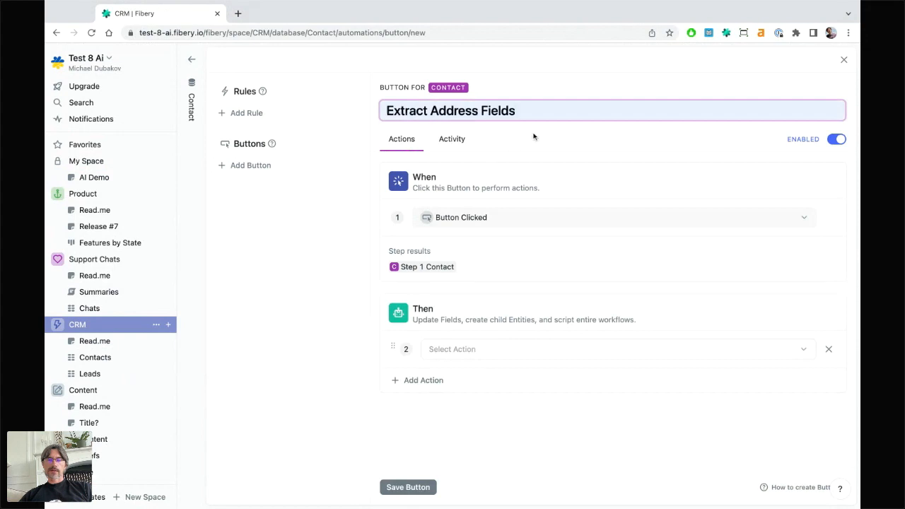
left_click(457, 348)
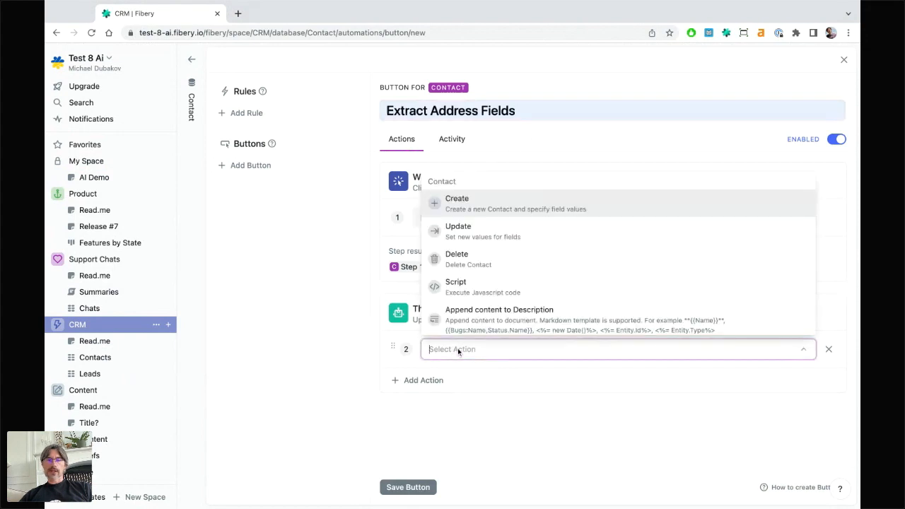
left_click(521, 228)
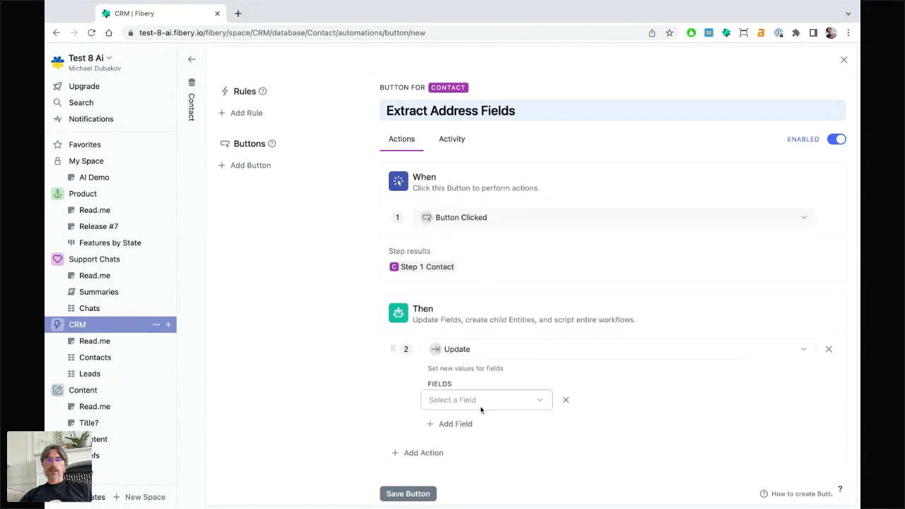
- Set Country through Call AI with the prompt "Extract country from the address {{raw address}} Country:", without its leading blank line
left_click(491, 395)
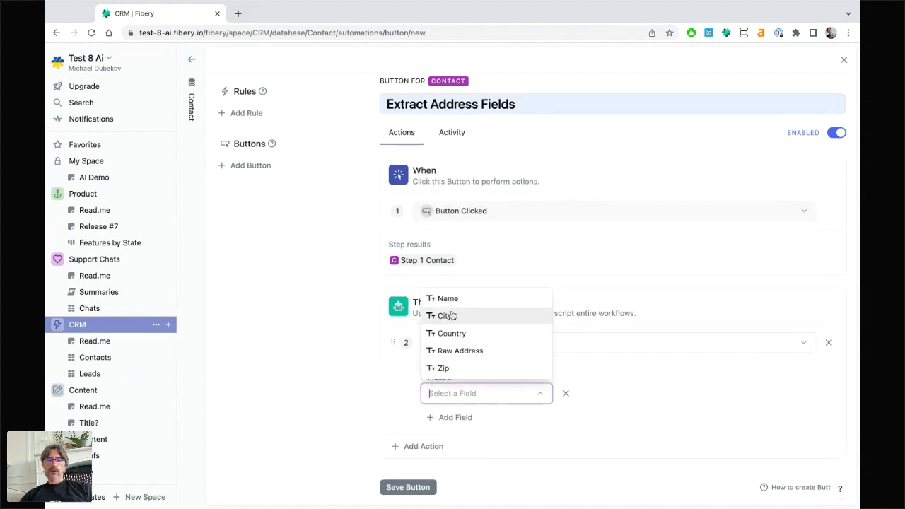
left_click(458, 333)
left_click(618, 387)
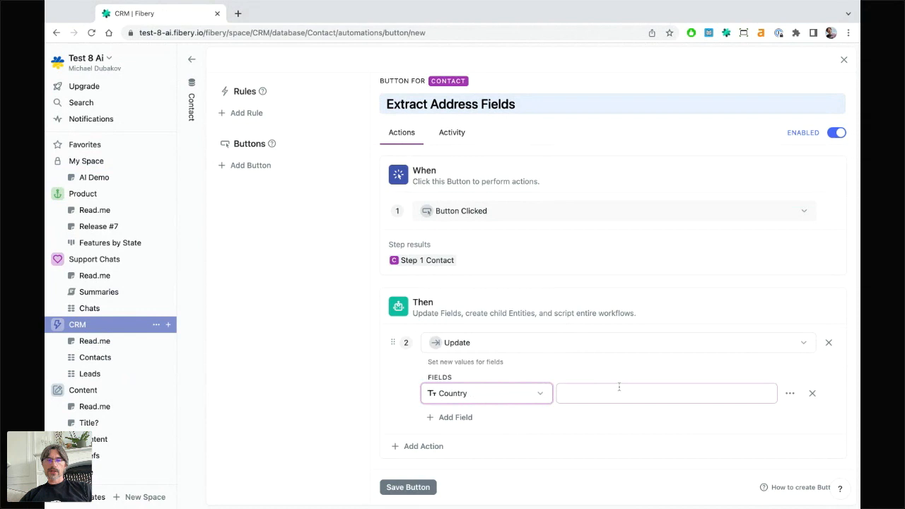
left_click(770, 397)
left_click(702, 342)
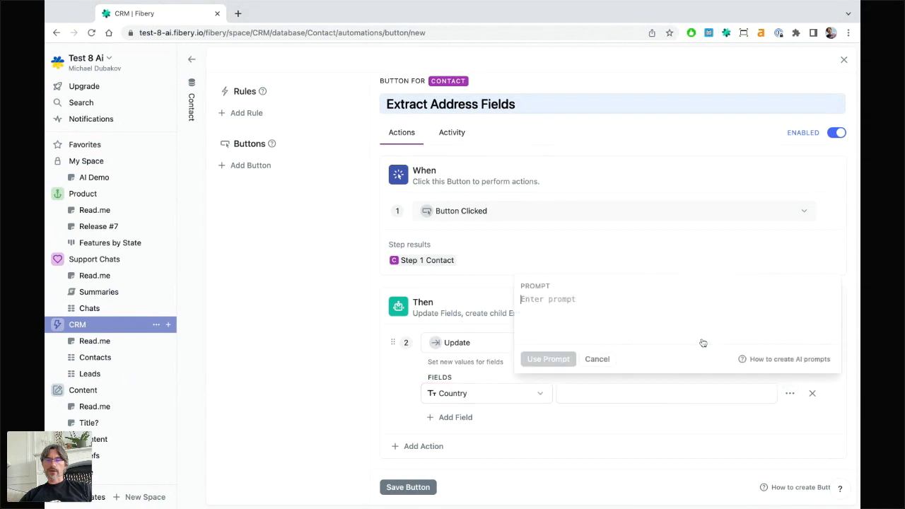
type("Extract country from the address {{raw address}} Country:")
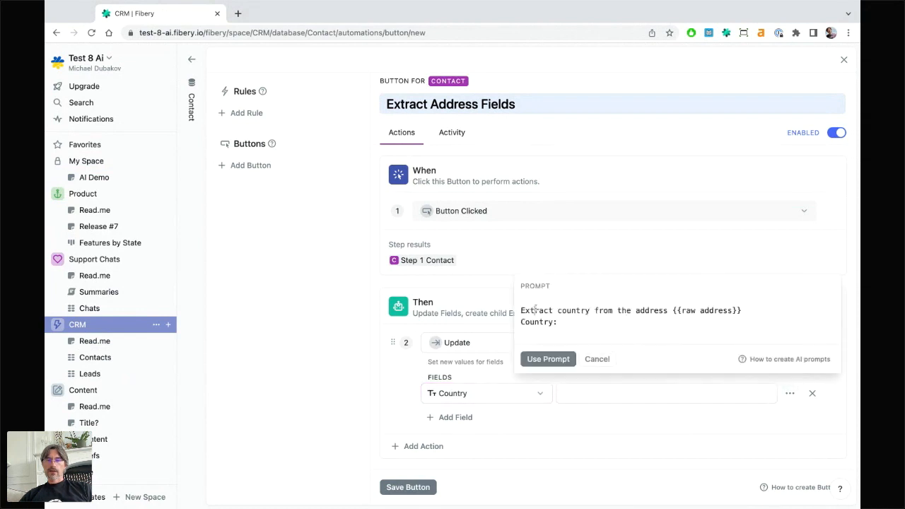
left_click(673, 298)
key("Delete")
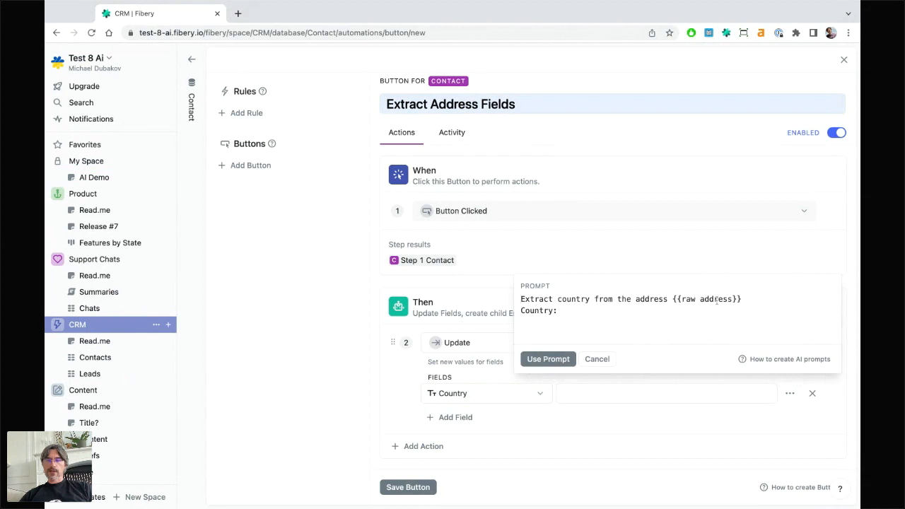
left_click(546, 359)
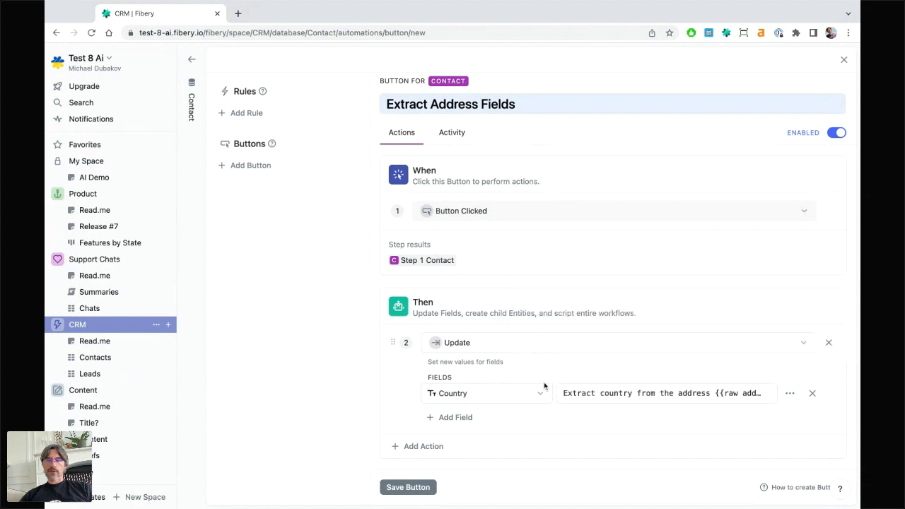
- Add City as a second field in the button's Update action
left_click(461, 417)
left_click(475, 419)
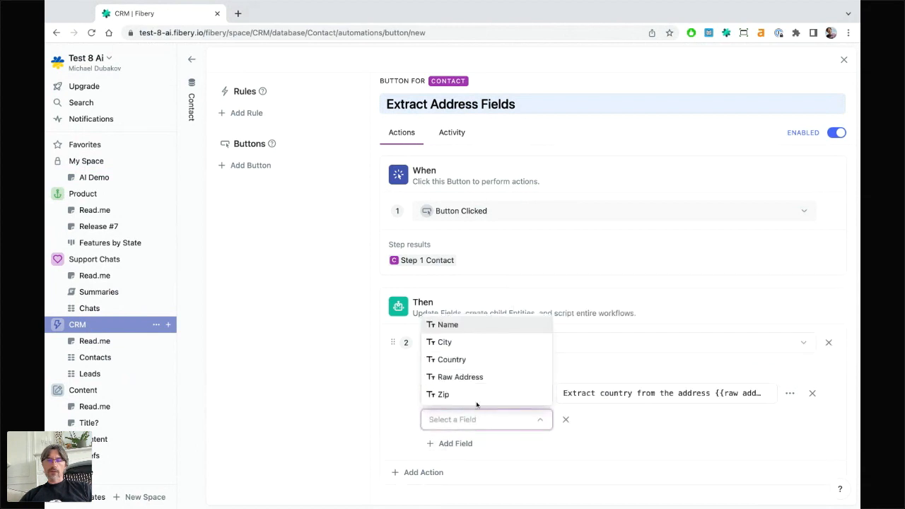
left_click(460, 342)
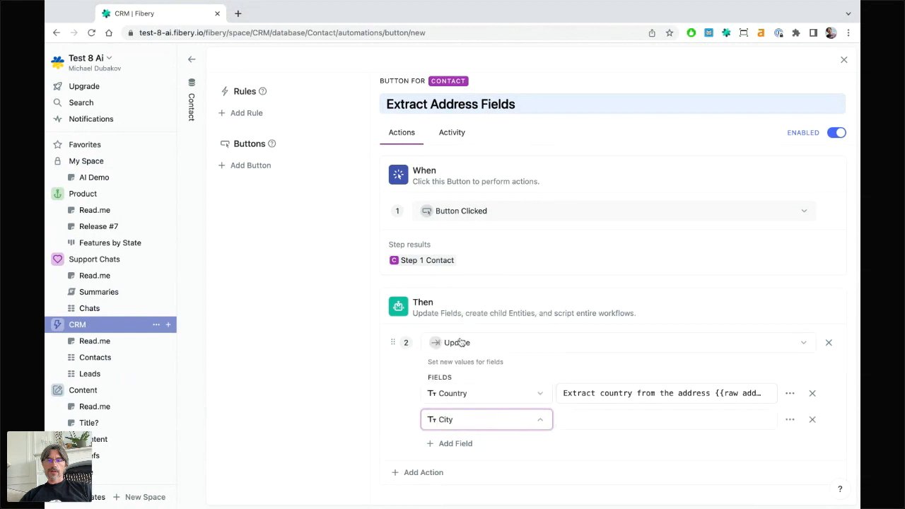
- Set the City field's value with the AI prompt "Extract city from the address {{raw address}} City:"
left_click(789, 420)
left_click(680, 359)
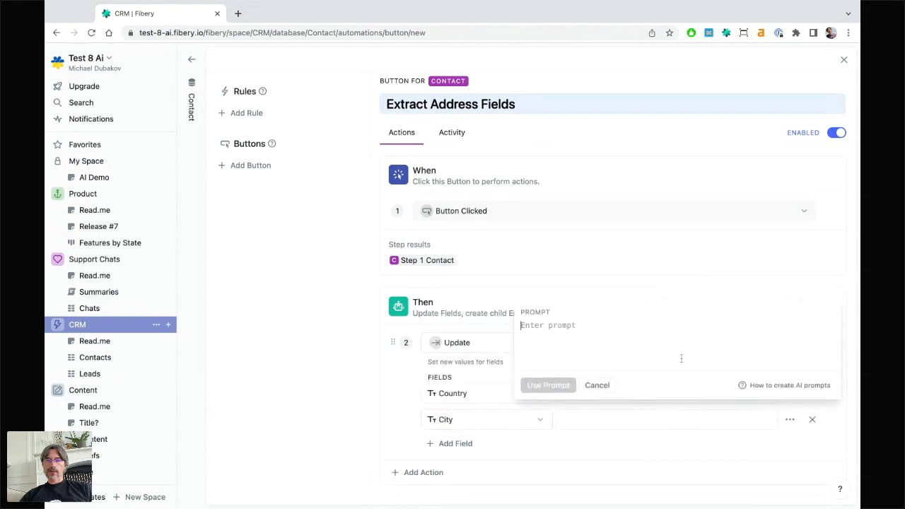
type("Extract country from the address {{raw address}} Country:")
double_click(573, 336)
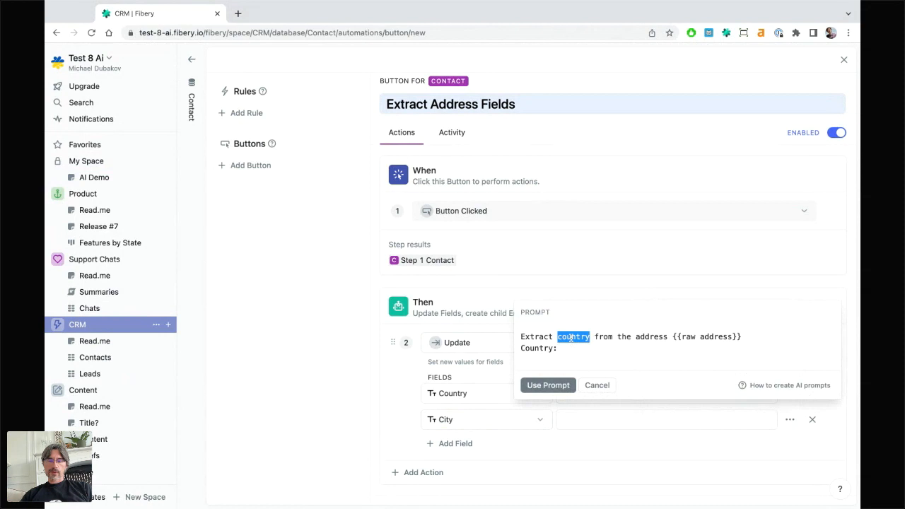
type("city")
double_click(535, 347)
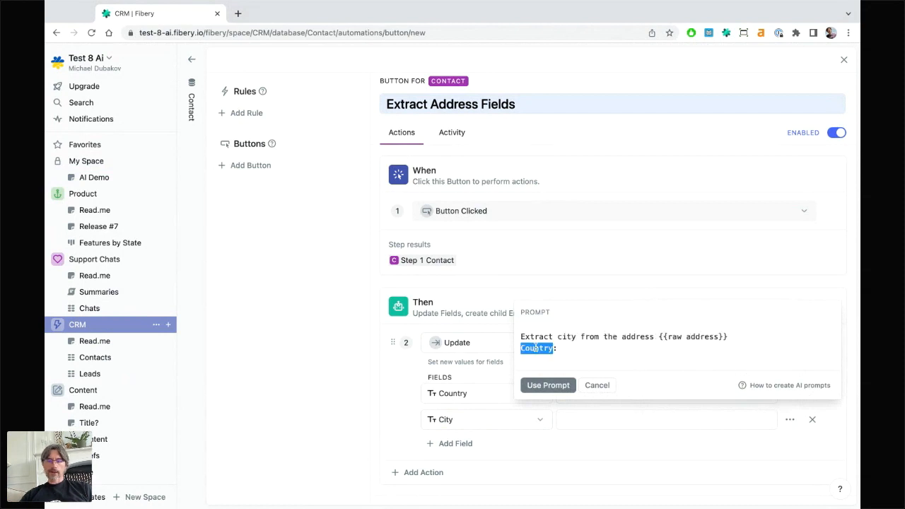
type("City")
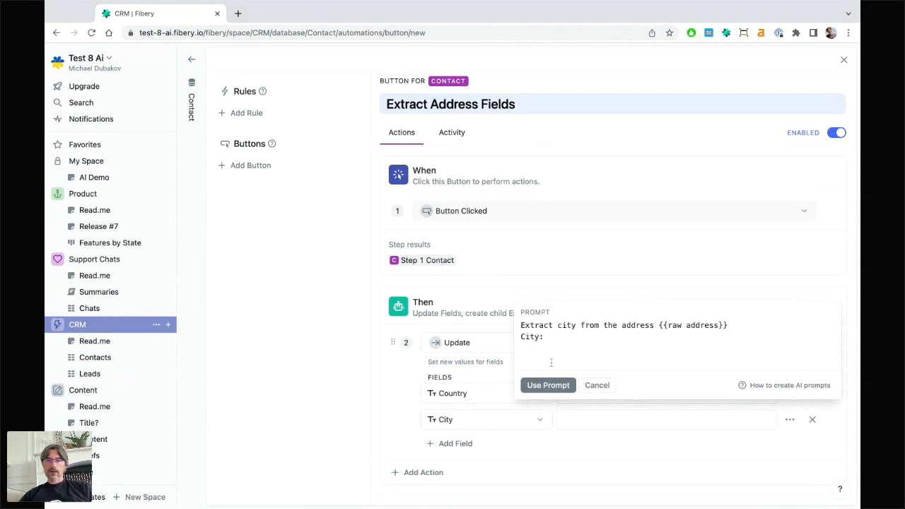
left_click(548, 384)
- Add Zip as a third field to the button's Update action
scroll(620, 359, "down", 1)
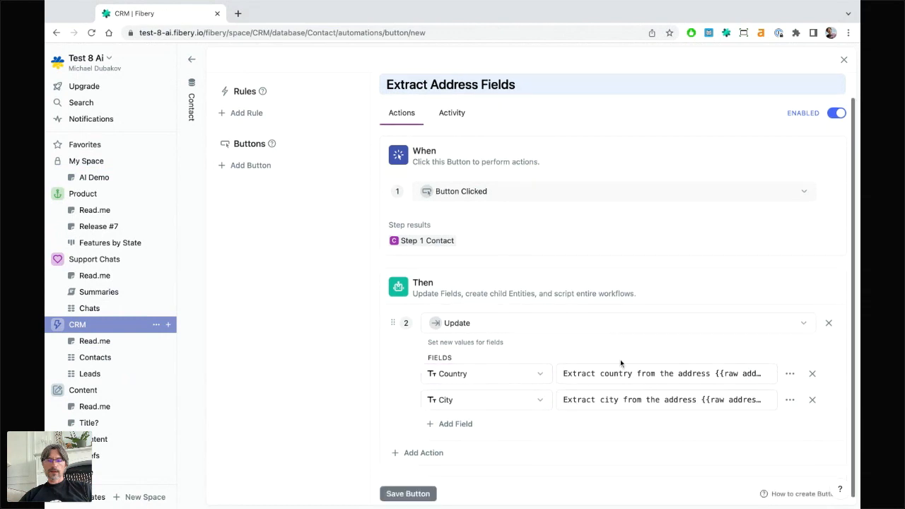
left_click(458, 418)
left_click(460, 420)
left_click(458, 399)
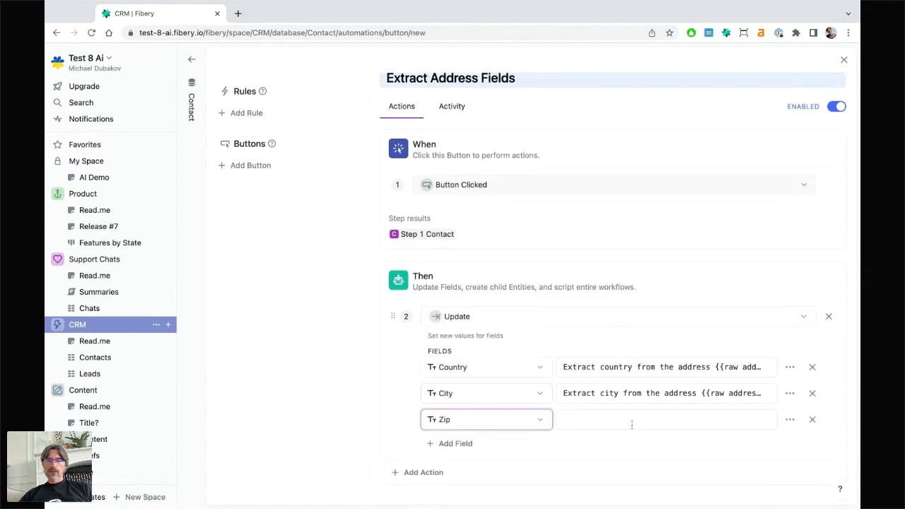
- Give the Zip field the AI prompt "Extract zip code from the address {{raw address}} Zip code:" and save the button
left_click(790, 419)
left_click(700, 373)
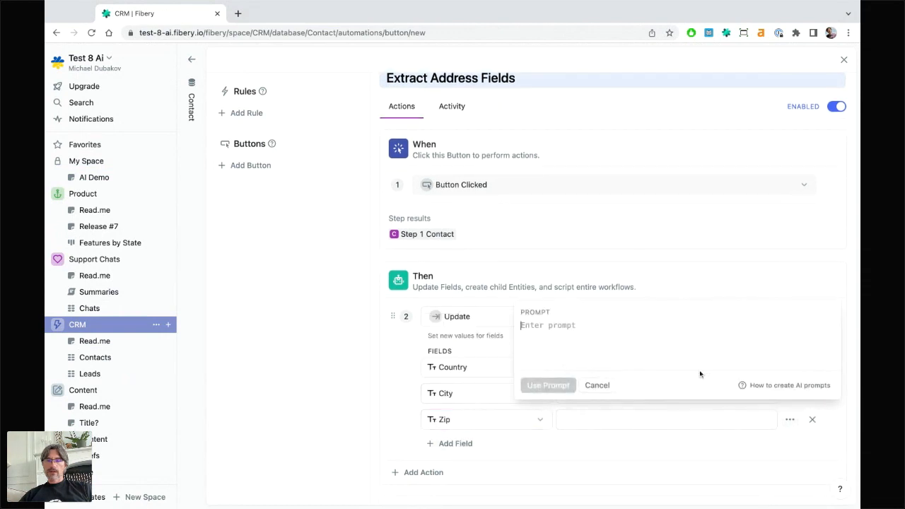
type("Extract country from the address {{raw address}} Country:")
double_click(573, 336)
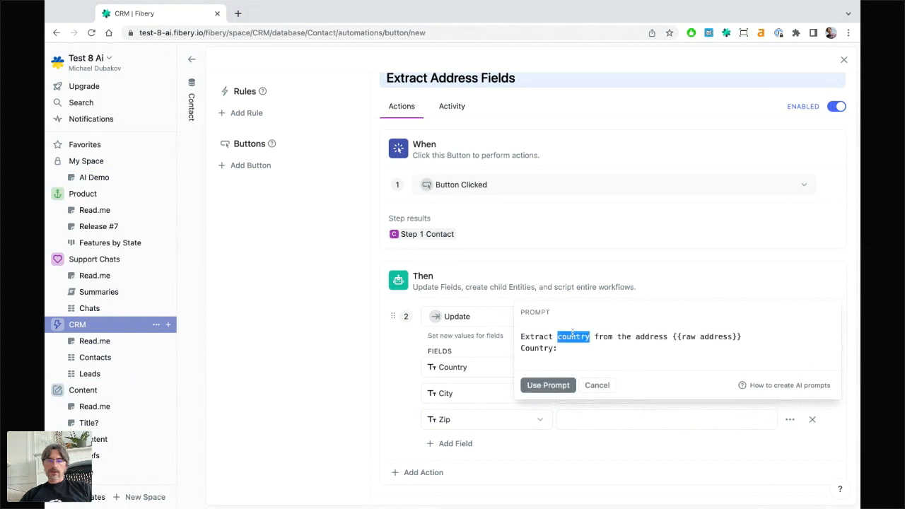
type("zip code")
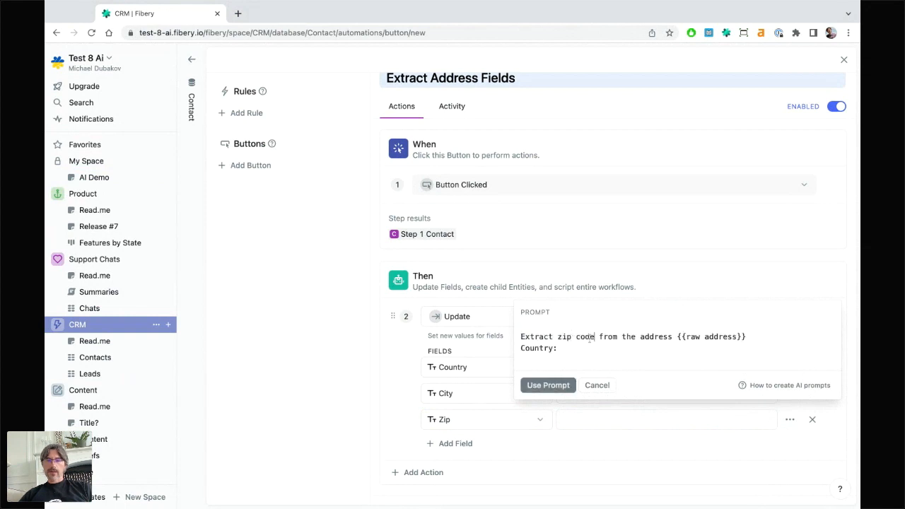
double_click(542, 349)
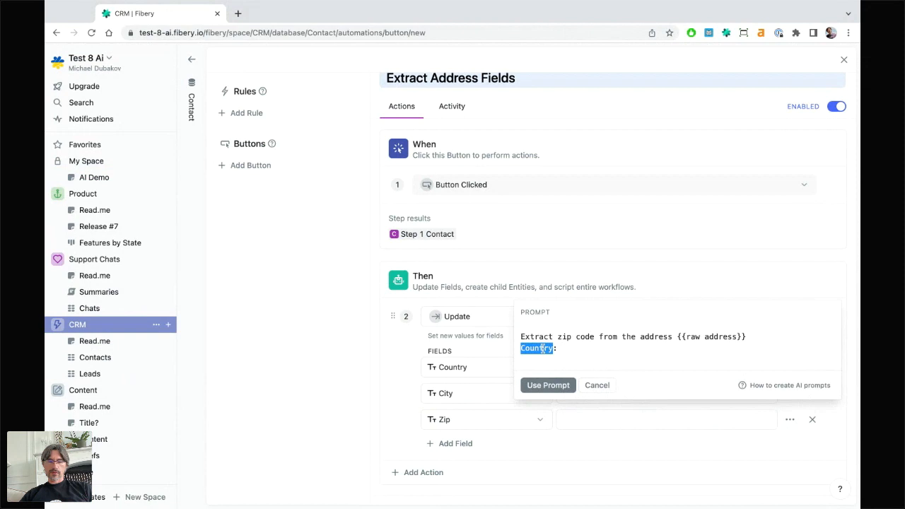
type("Zip cod")
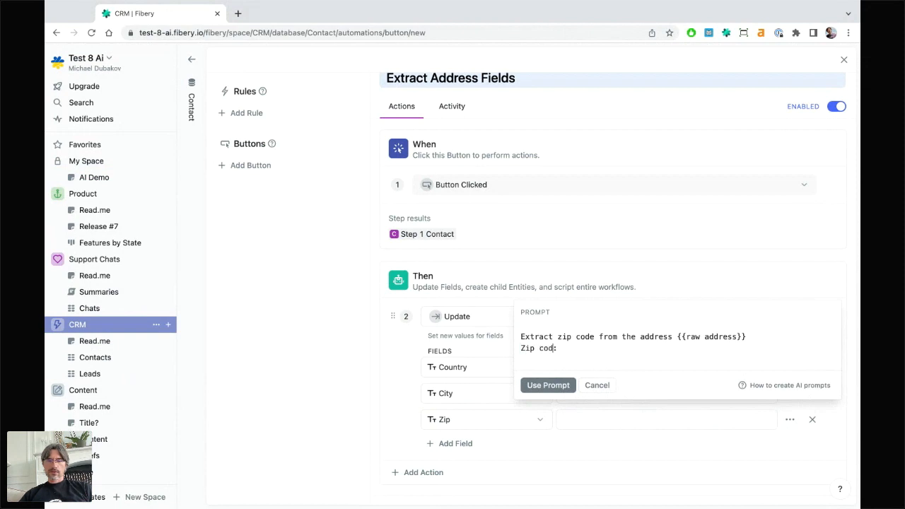
type("e")
left_click(545, 385)
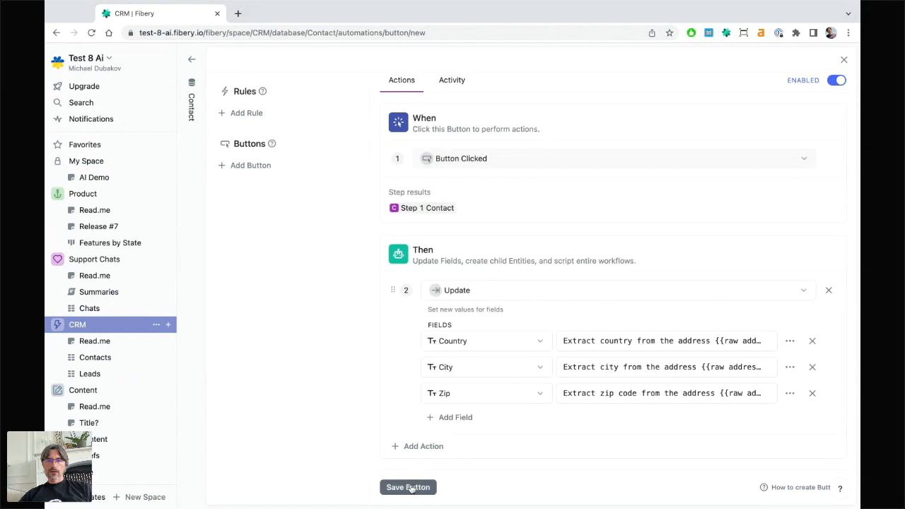
left_click(408, 487)
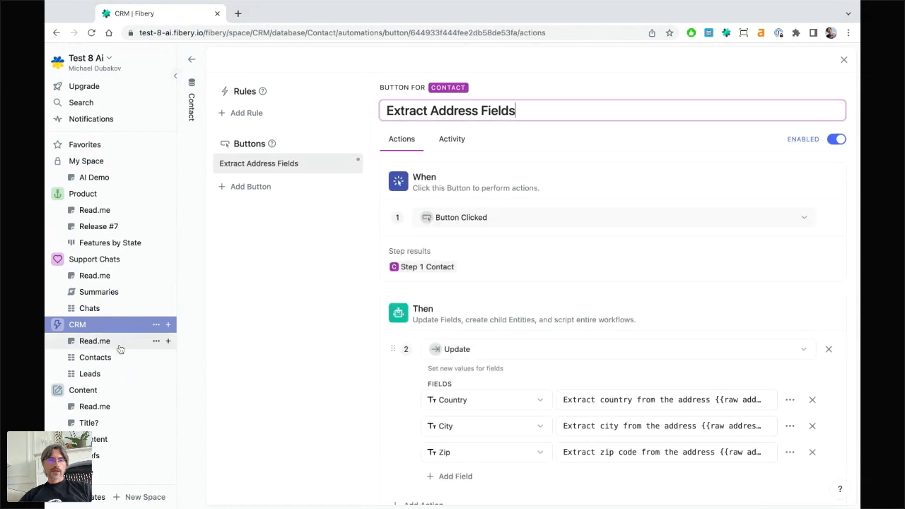
- Run Extract Address Fields on all contacts in the Contacts table, then clear the row selection
left_click(95, 359)
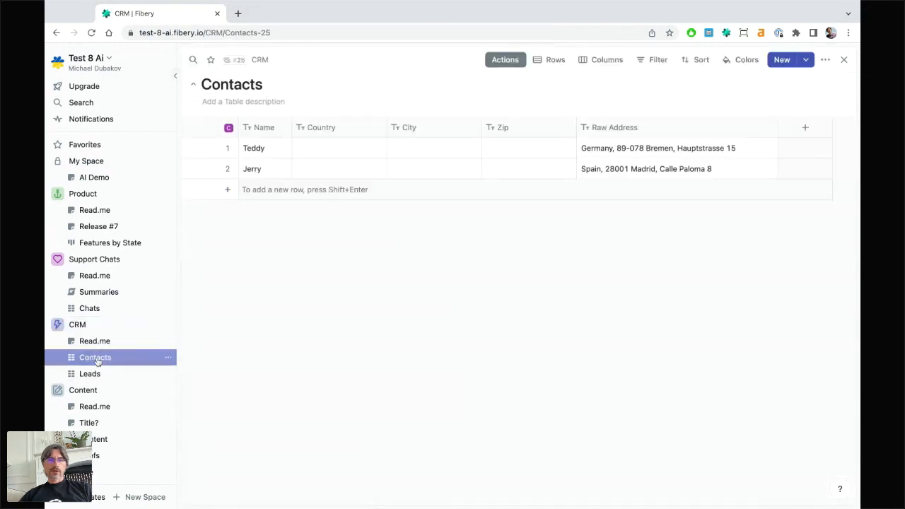
left_click(228, 129)
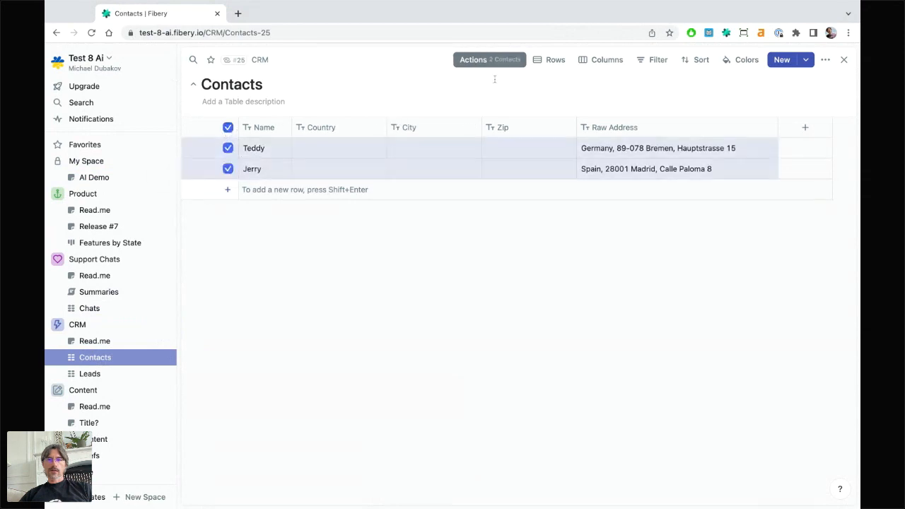
left_click(495, 62)
left_click(485, 133)
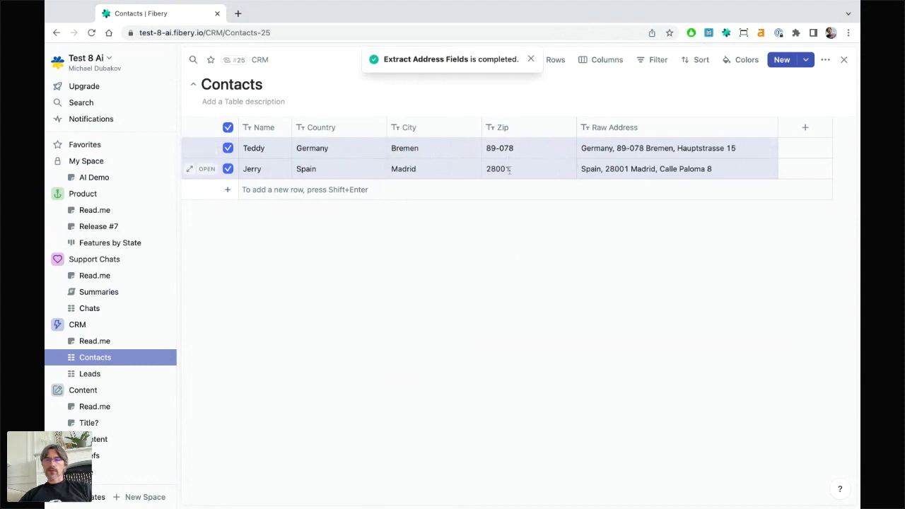
left_click(530, 60)
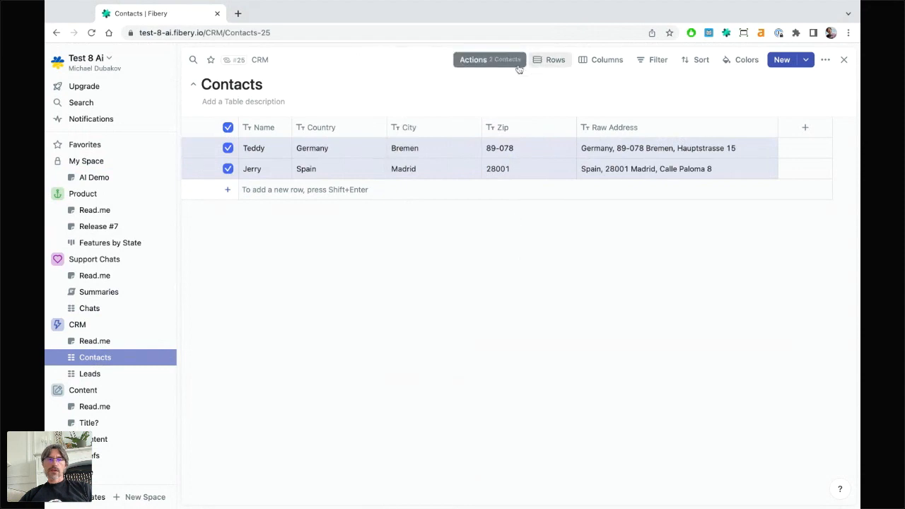
left_click(227, 128)
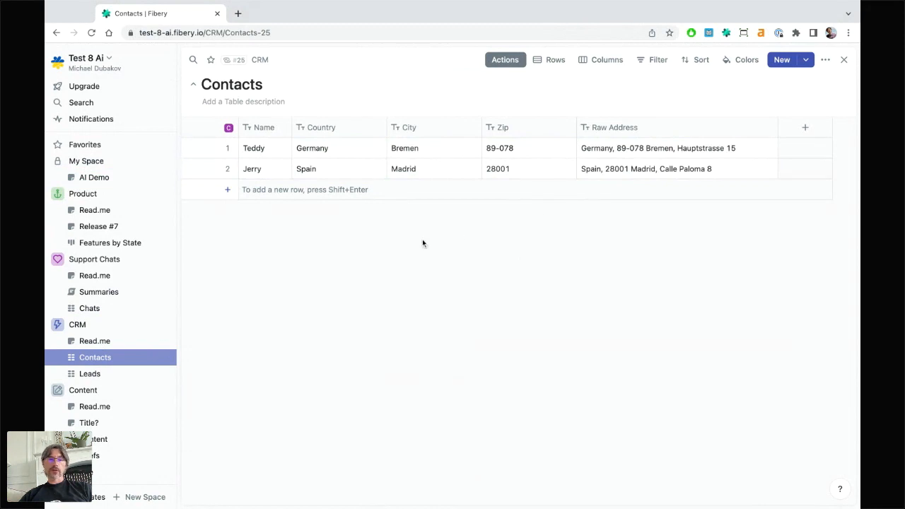
- Copy the {{raw address}} prompt under "Set Location field from raw address" in the CRM Read.me
left_click(92, 342)
scroll(353, 313, "down", 2)
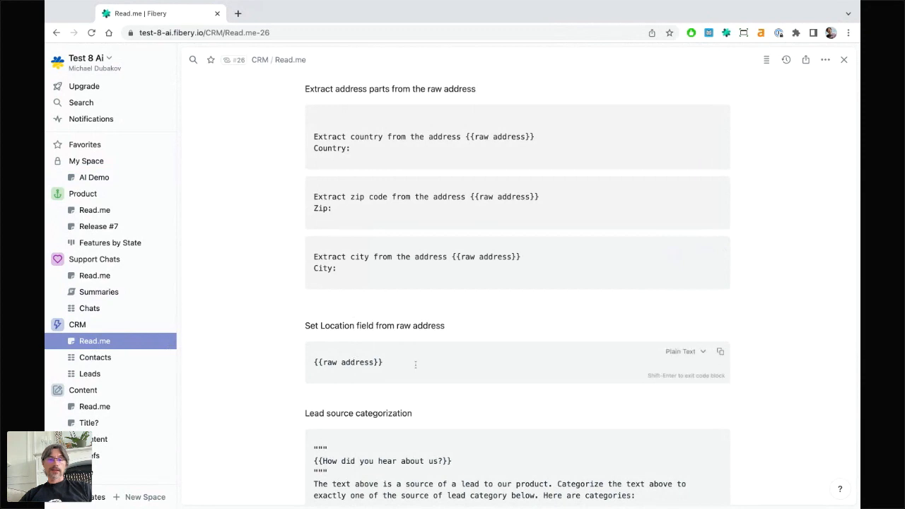
left_click_drag(415, 365, 323, 363)
left_click(87, 326)
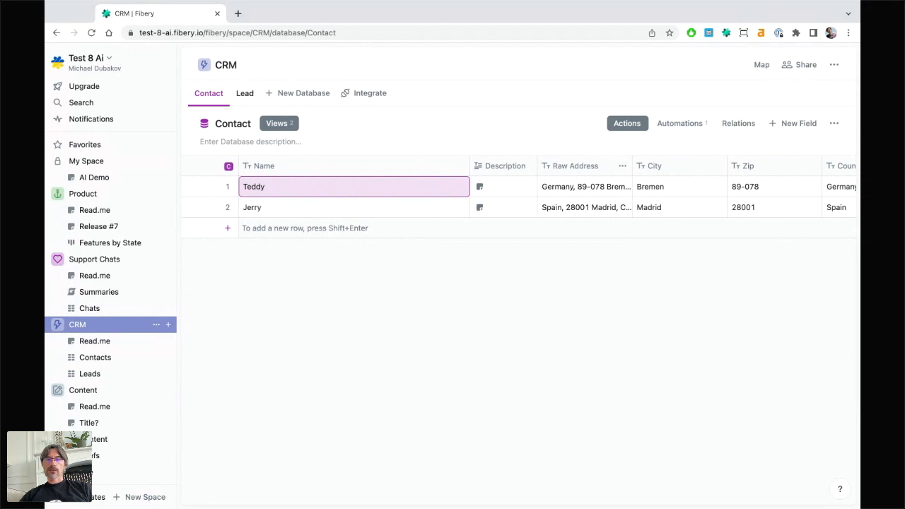
left_click(680, 123)
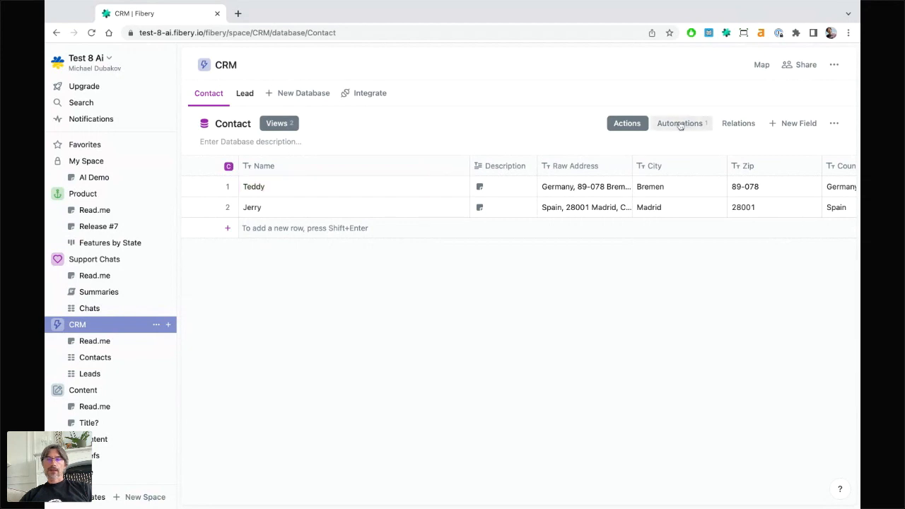
left_click(244, 186)
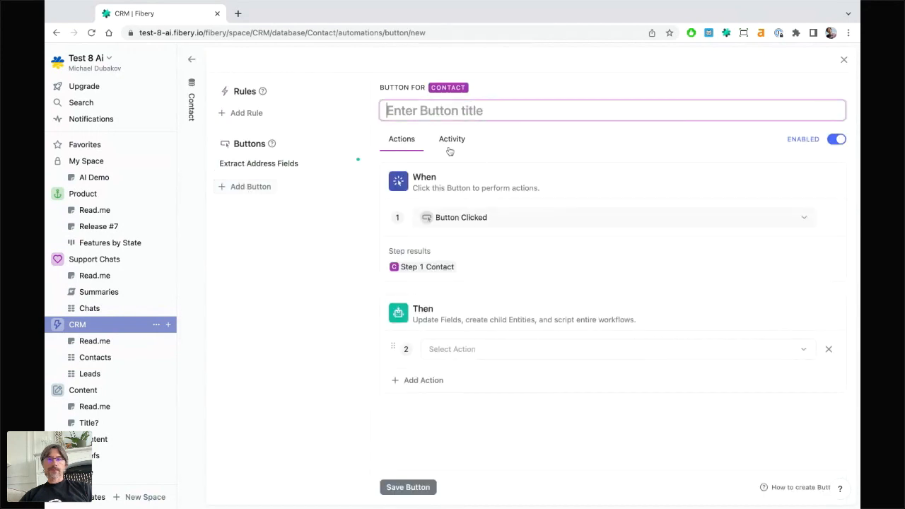
type("Se")
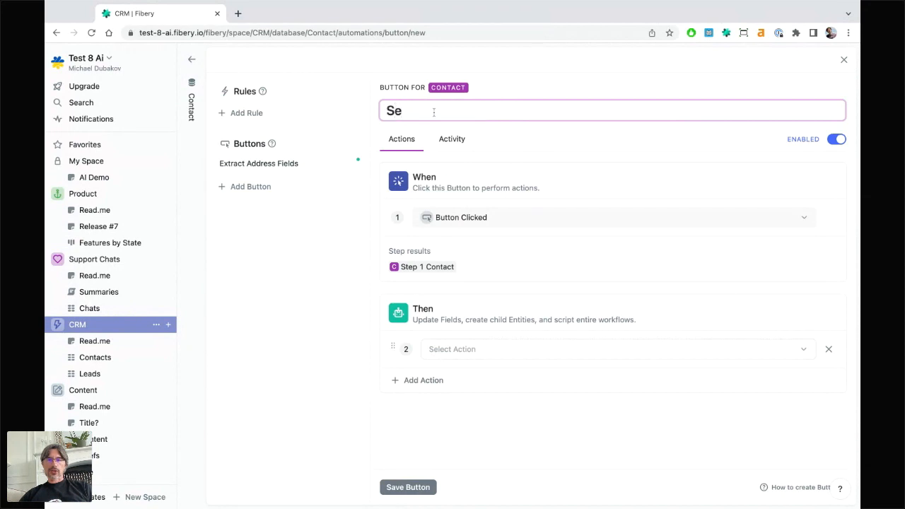
type("t Location")
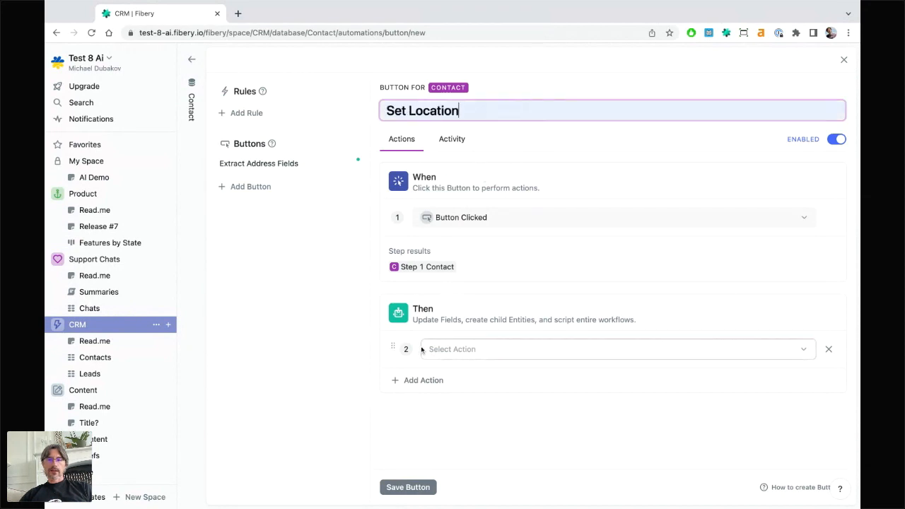
- Add a Location-type field named Location to the CRM Contact database
left_click(93, 328)
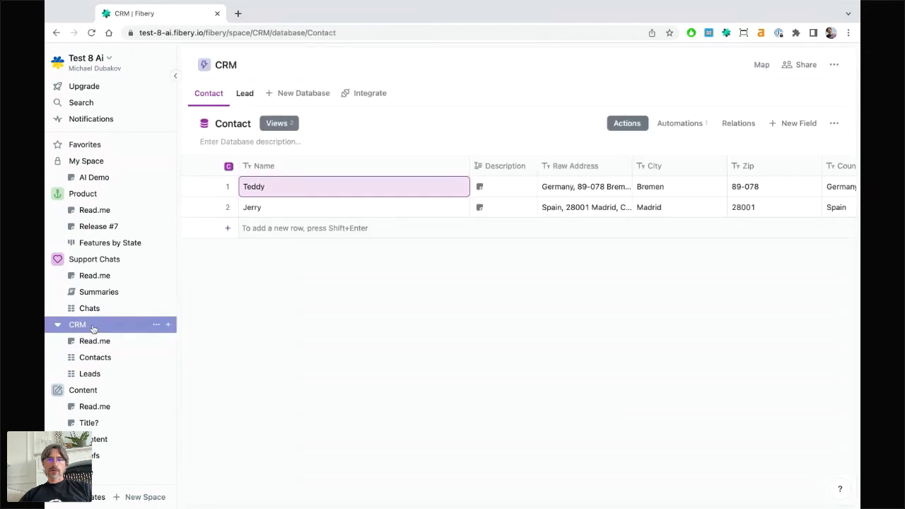
scroll(694, 189, "right", 3)
left_click(821, 171)
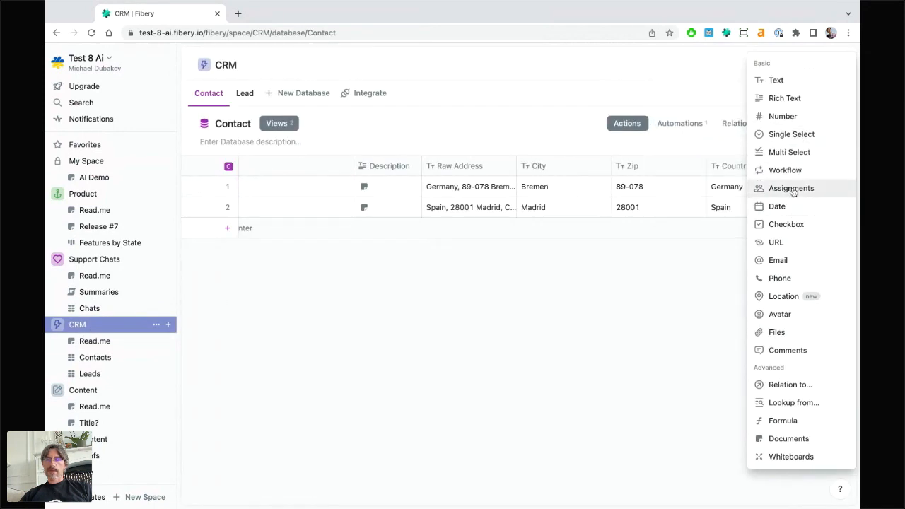
left_click(783, 296)
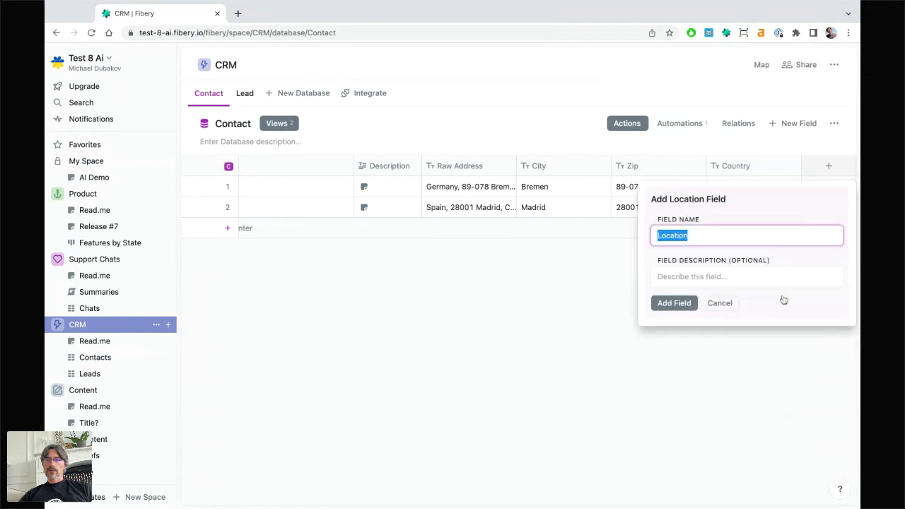
left_click(679, 303)
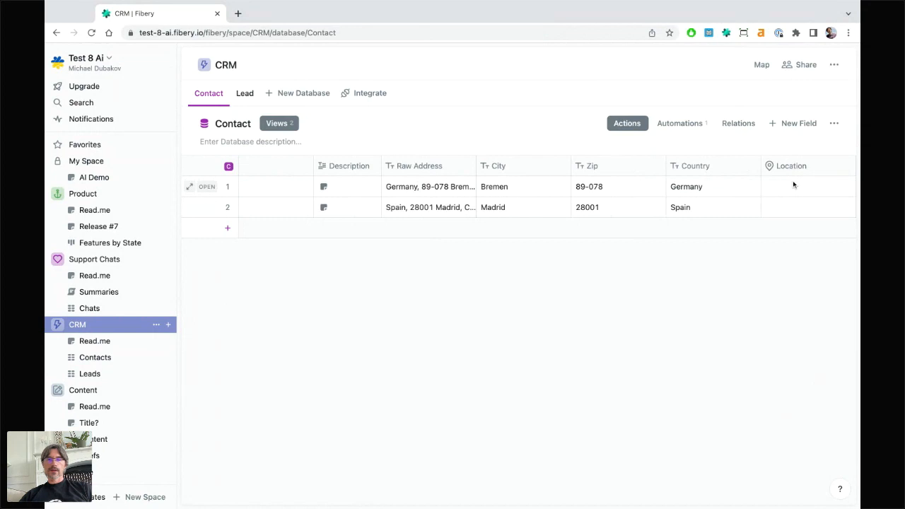
- Create a new Contact automation button titled "Set Location" with an Update action
left_click(668, 124)
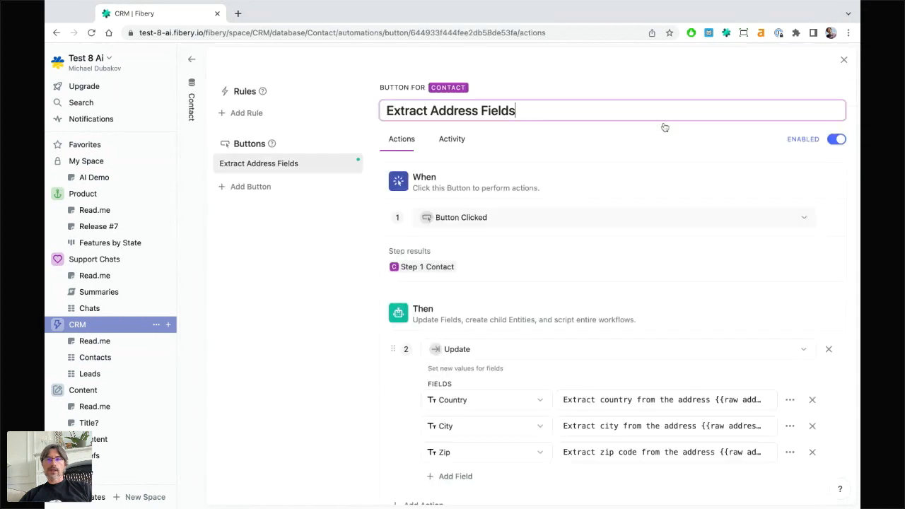
left_click(256, 187)
type("Set")
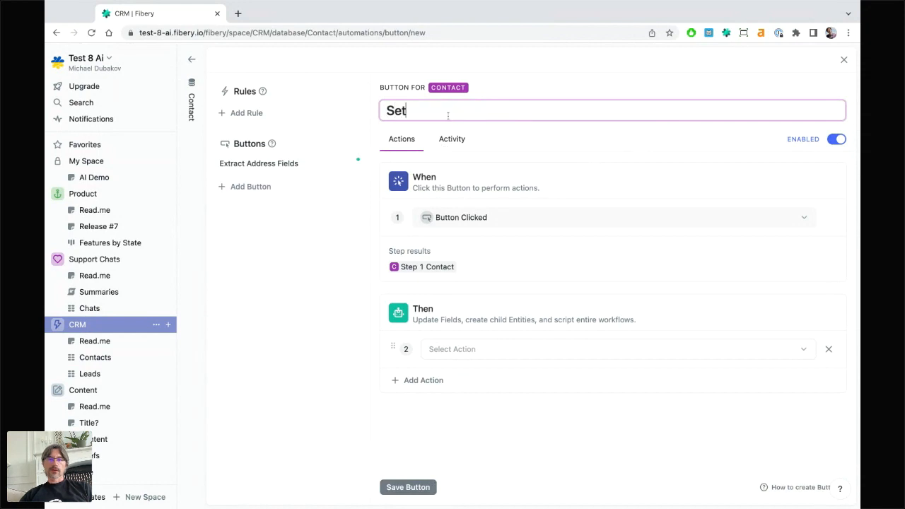
type(" Location")
left_click(451, 348)
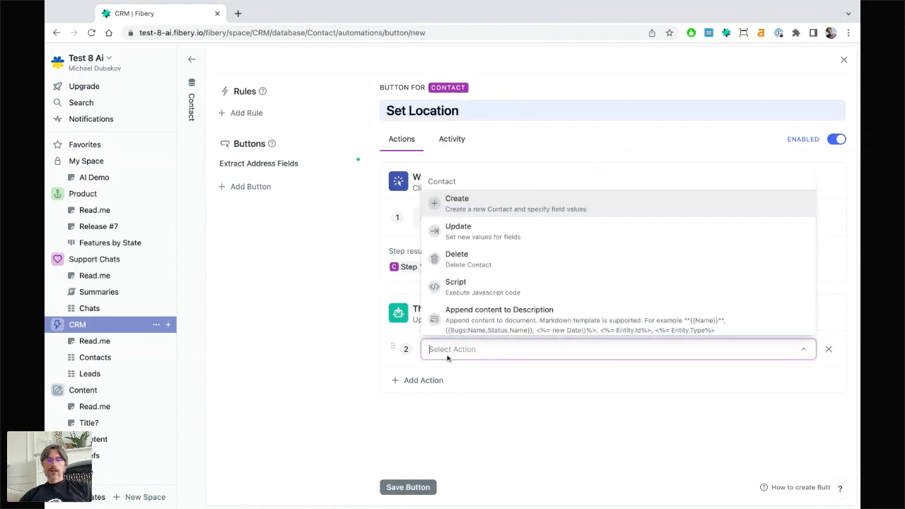
left_click(458, 231)
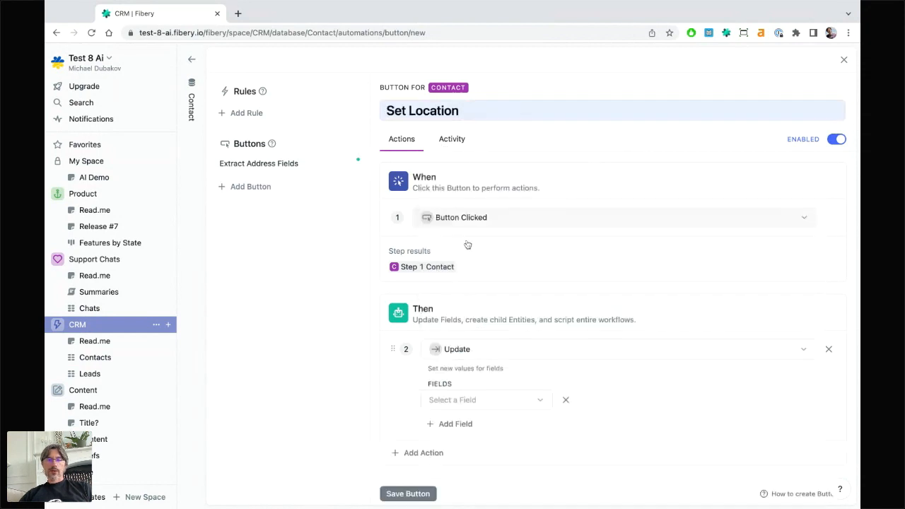
- Make the Set Location button's Update action fill the Location field with AI using the prompt {{raw address}}, and save the button
left_click(453, 399)
left_click(451, 340)
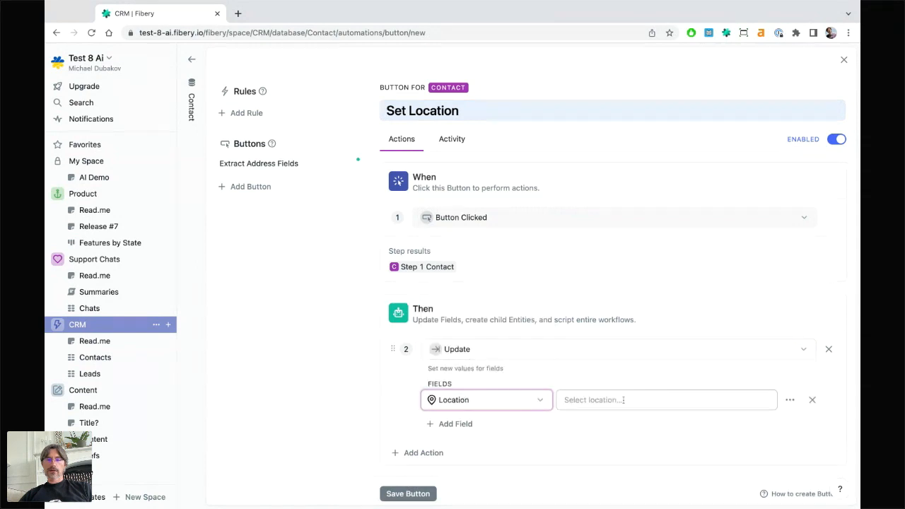
left_click(788, 400)
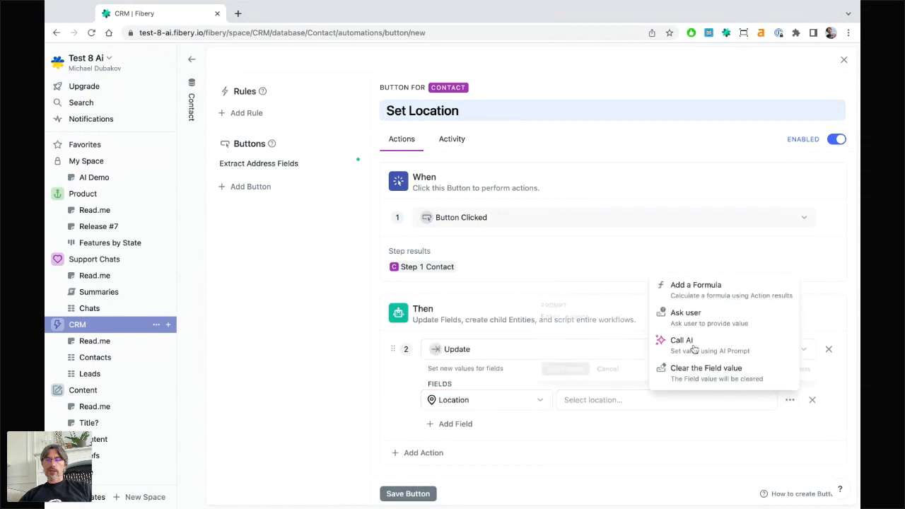
left_click(663, 340)
type("{{raw address}}")
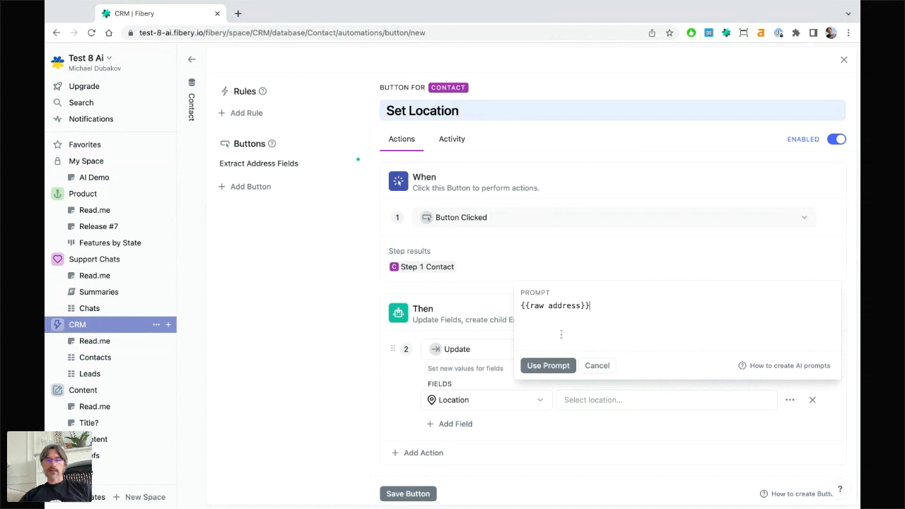
left_click(547, 365)
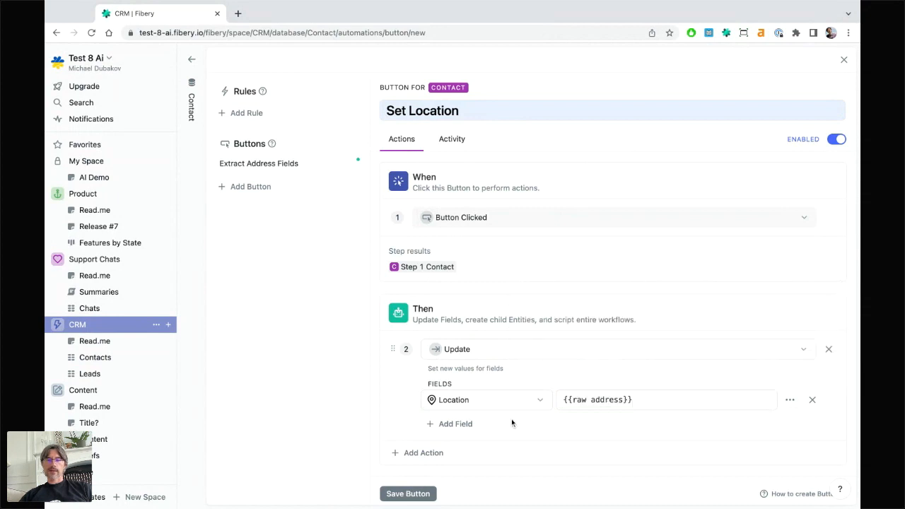
left_click(385, 489)
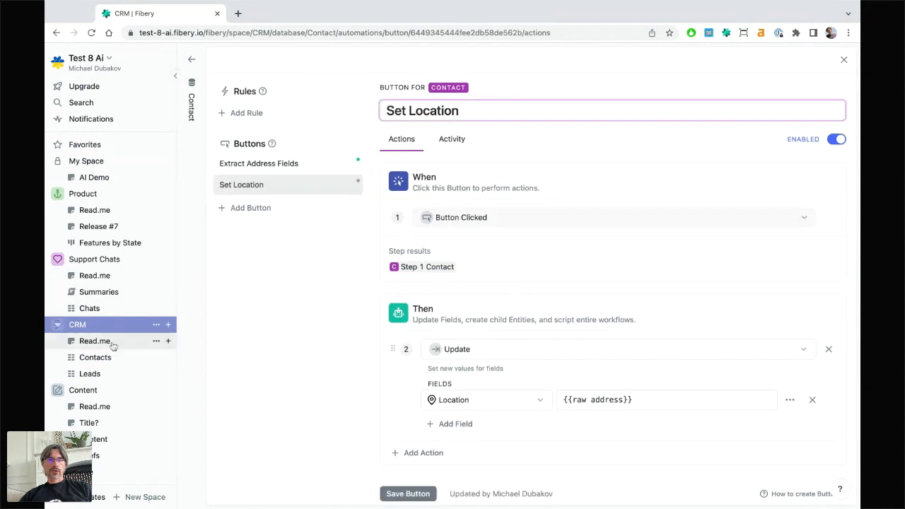
- Run Set Location on all contacts in the CRM Contacts table
left_click(96, 358)
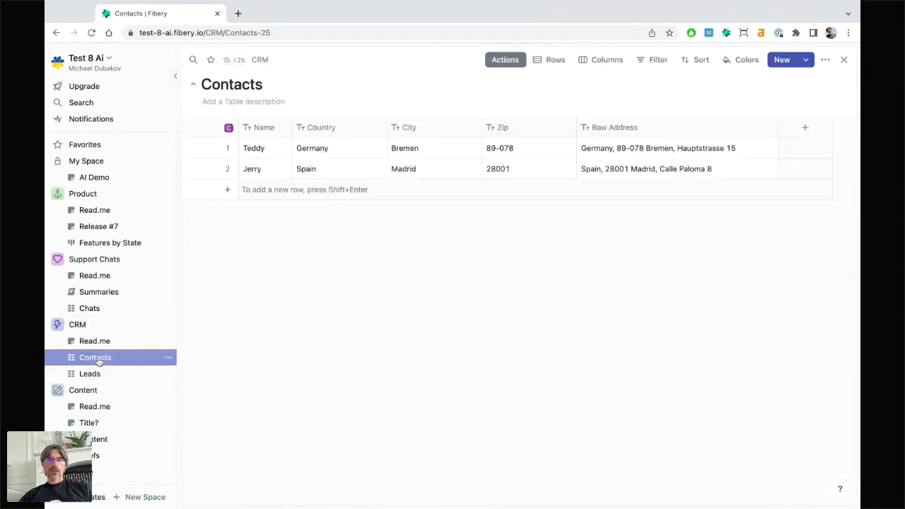
left_click(228, 129)
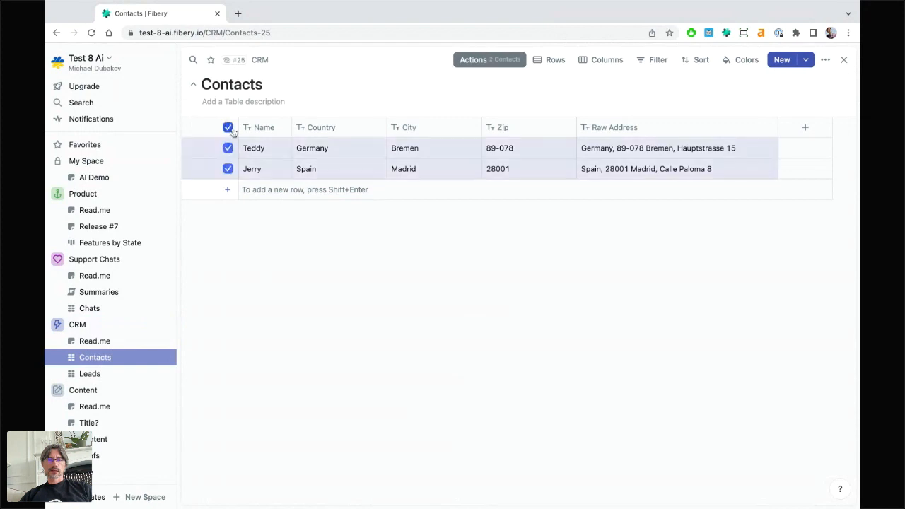
left_click(473, 60)
left_click(481, 150)
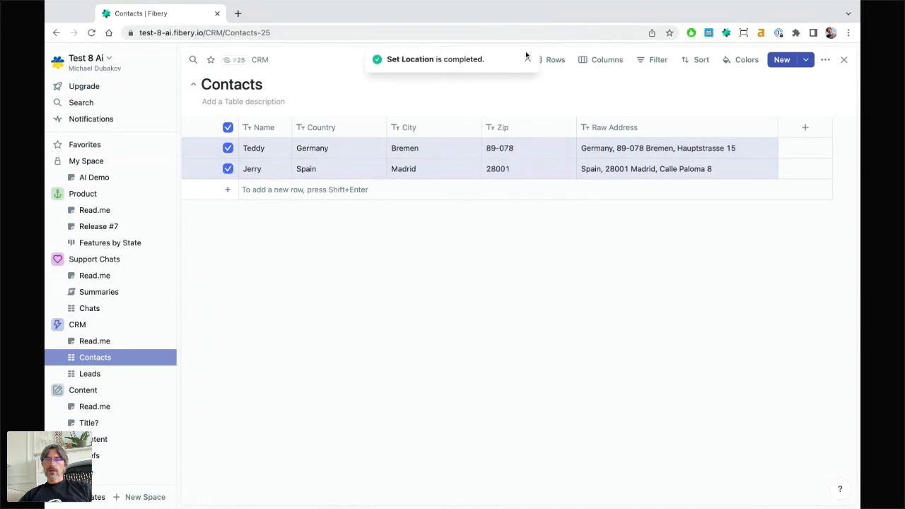
- Show the Location column in the Contacts table and clear the row selection
left_click(804, 129)
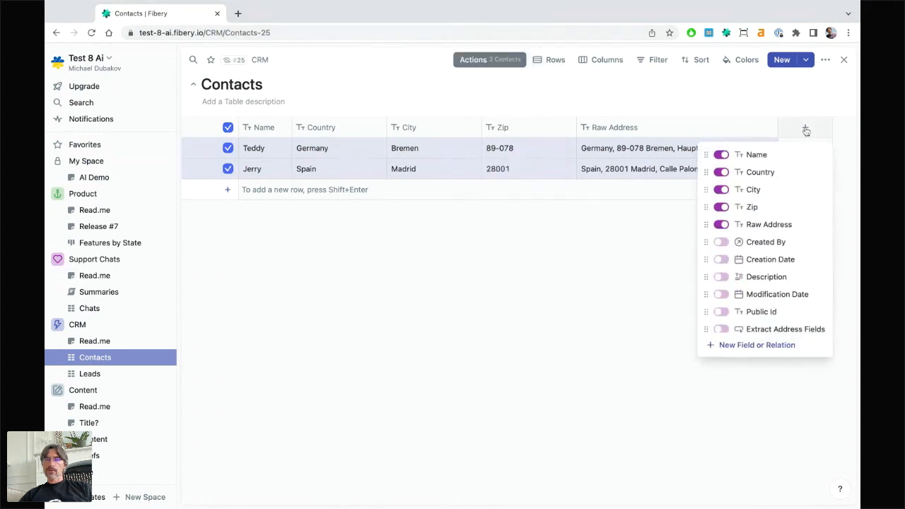
scroll(768, 265, "down", 2)
left_click(728, 319)
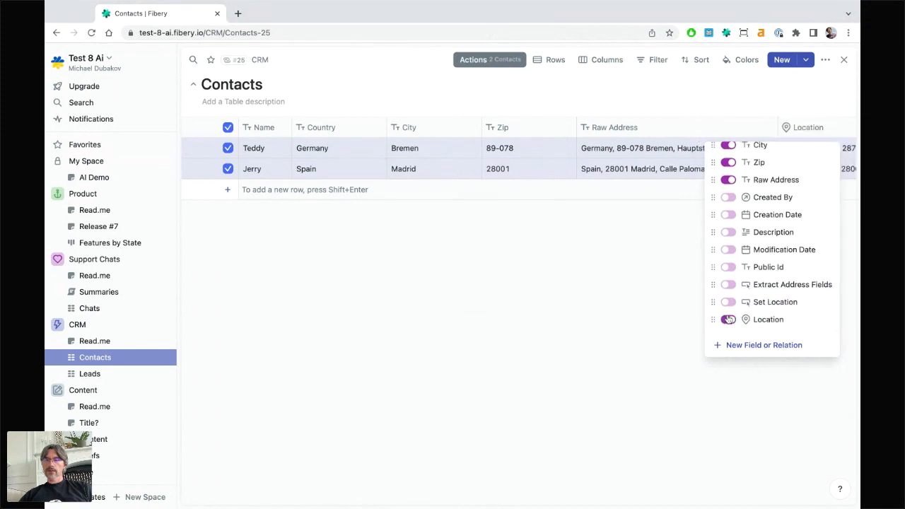
left_click(641, 294)
scroll(760, 168, "right", 4)
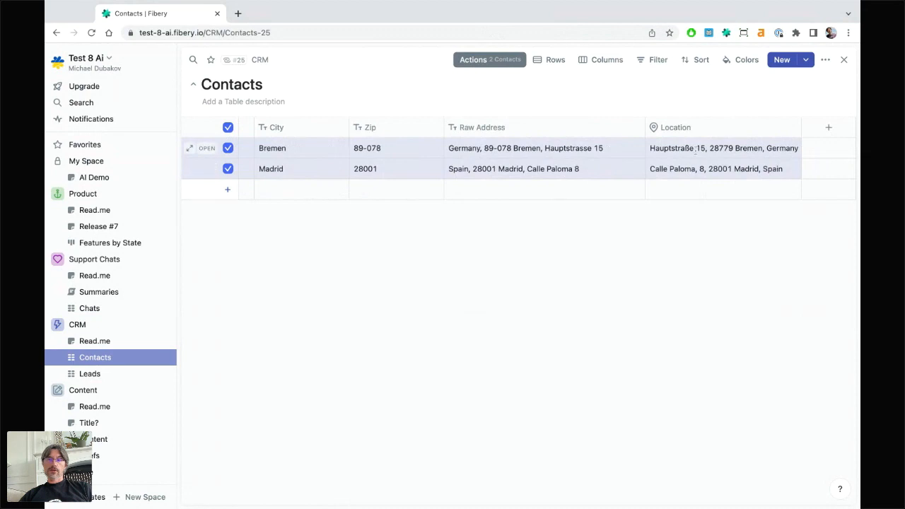
left_click(227, 127)
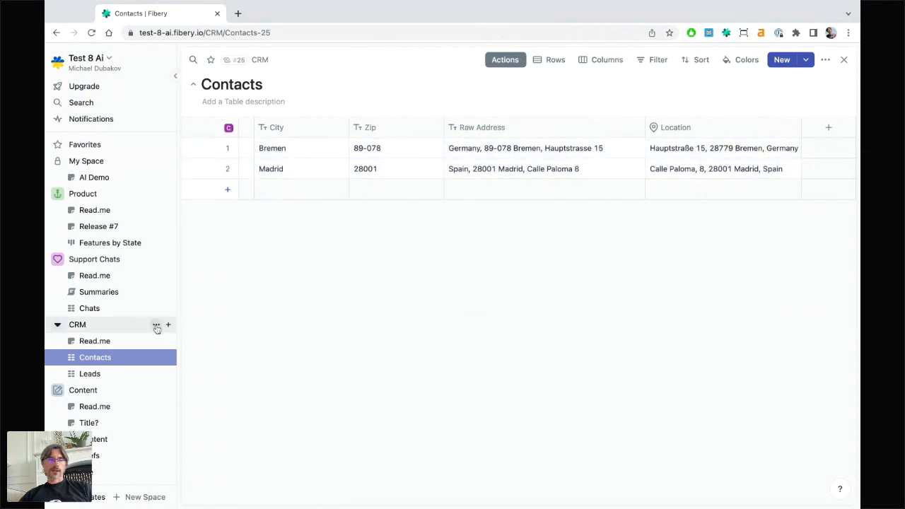
- Create a Map view in the CRM space that plots the Contact database by its Location field
left_click(169, 325)
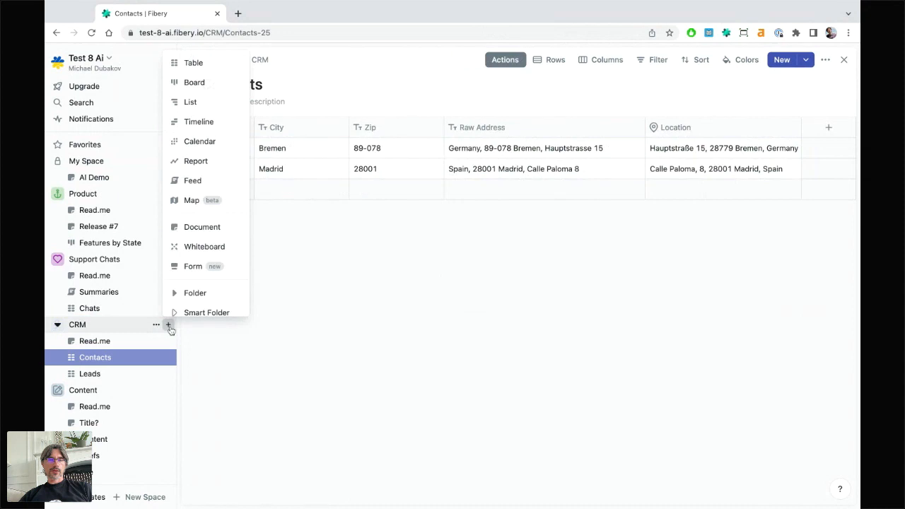
left_click(197, 201)
left_click(593, 93)
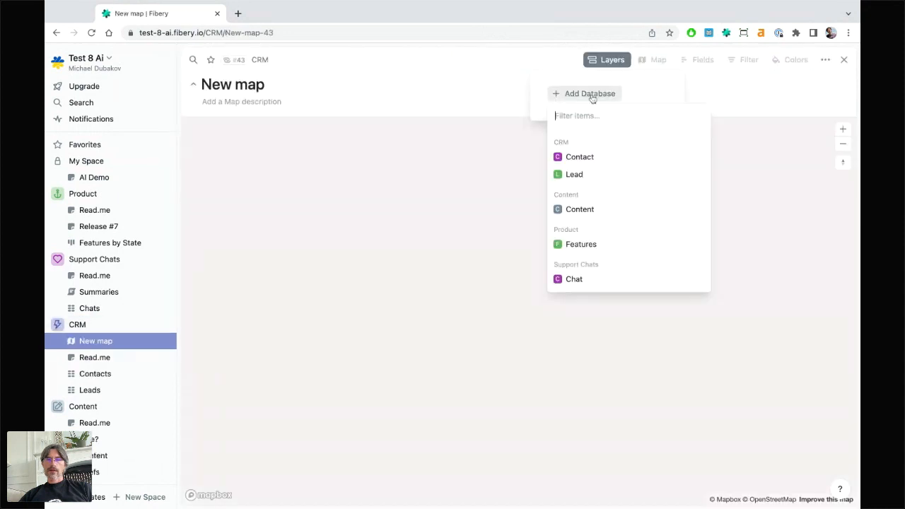
left_click(581, 159)
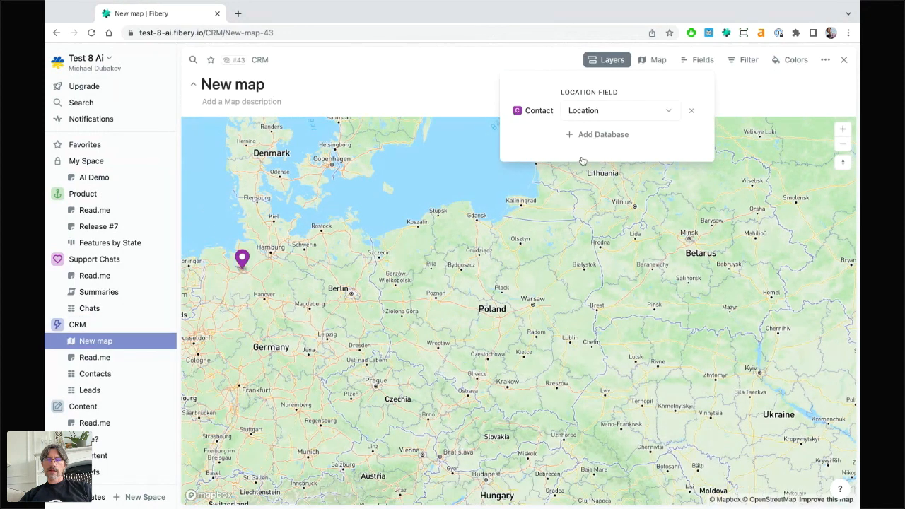
left_click(744, 94)
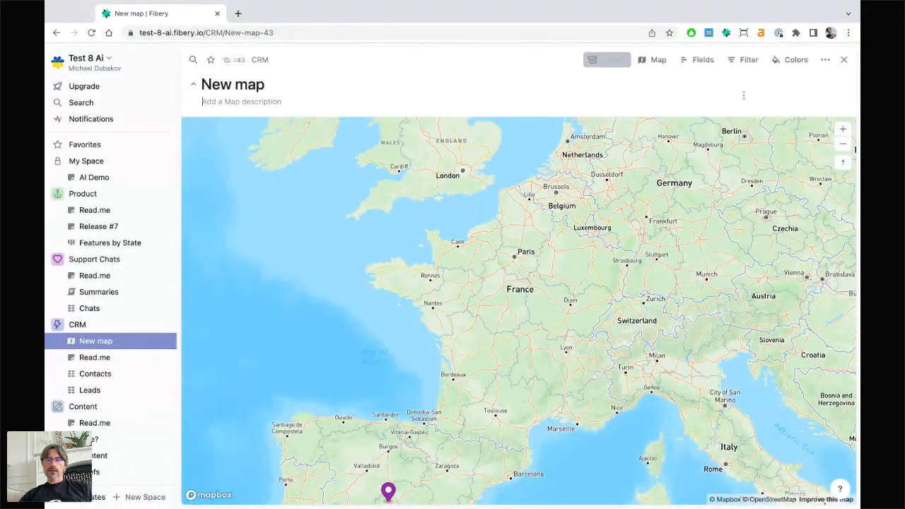
scroll(599, 246, "down", 3)
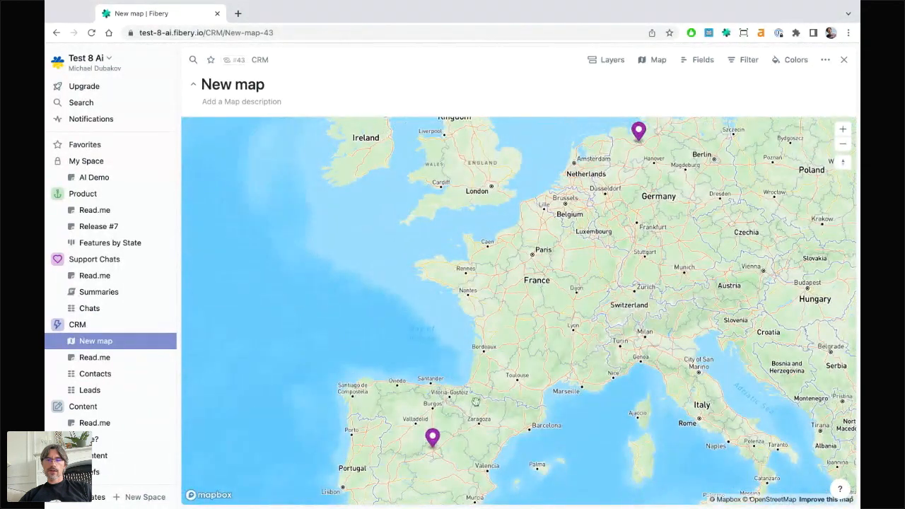
mouse_move(435, 437)
- Rename the new map to "Contacts map" and place it directly below Contacts in the CRM space
triple_click(239, 84)
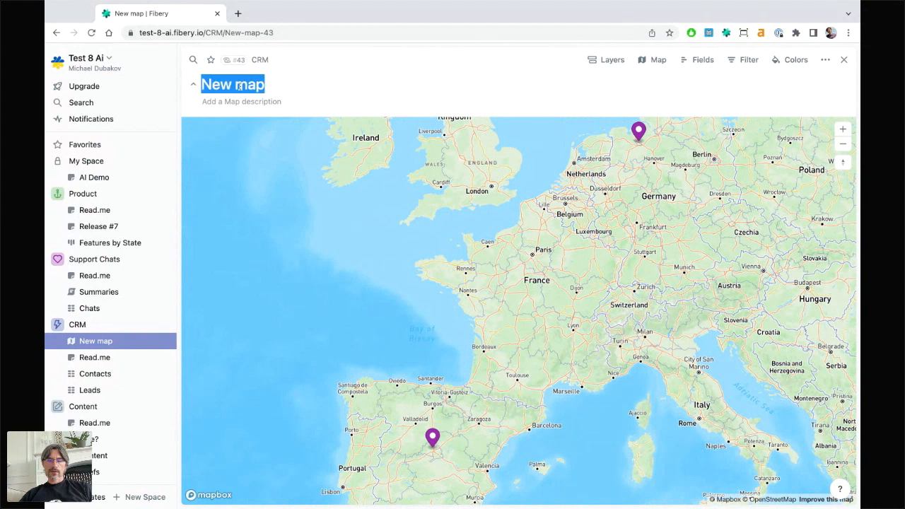
key("Left")
key("shift+Right")
key("shift+Right")
key("shift+Right")
type("Contac")
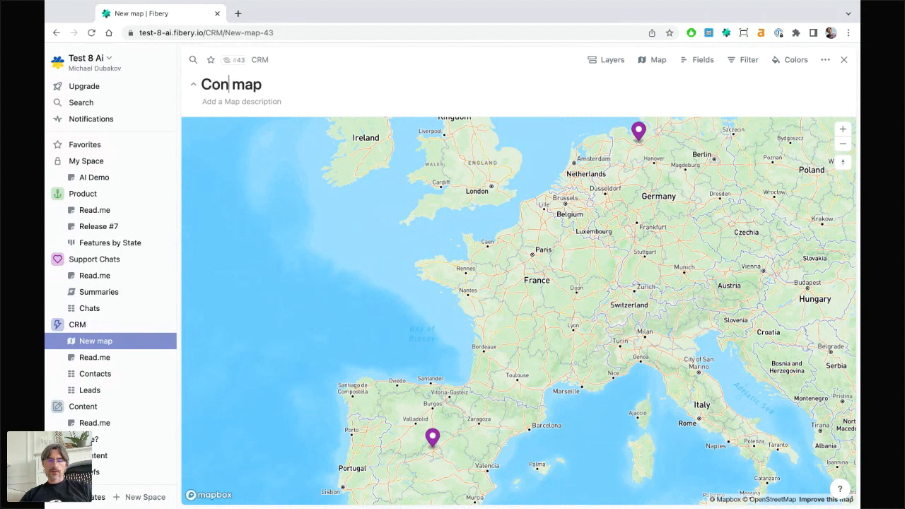
type("ts")
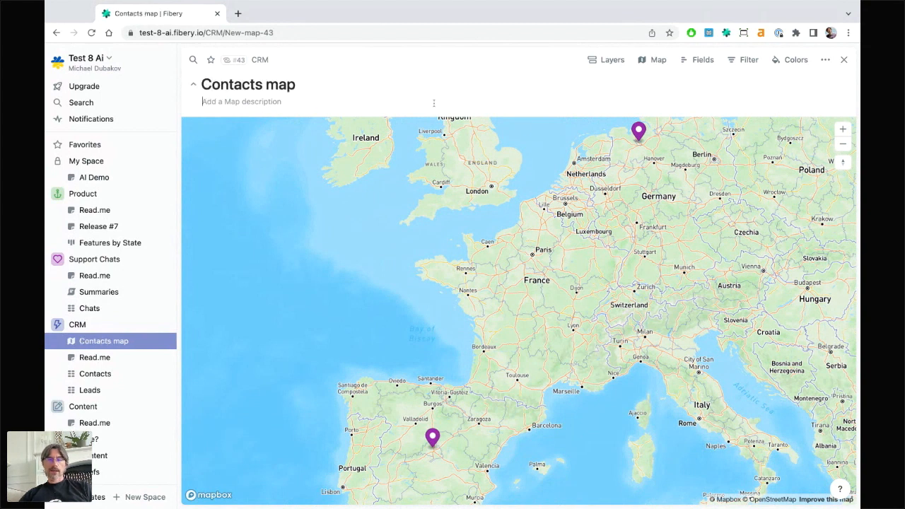
scroll(620, 241, "down", 2)
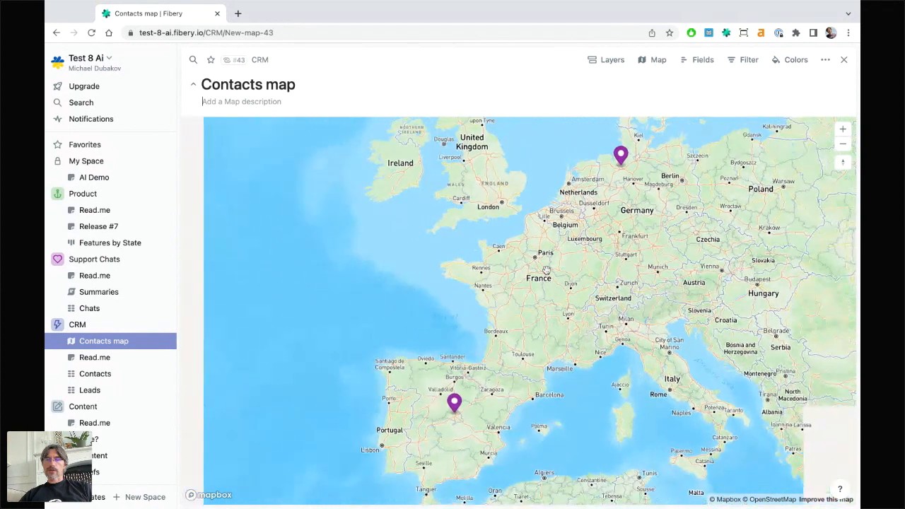
scroll(619, 241, "down", 3)
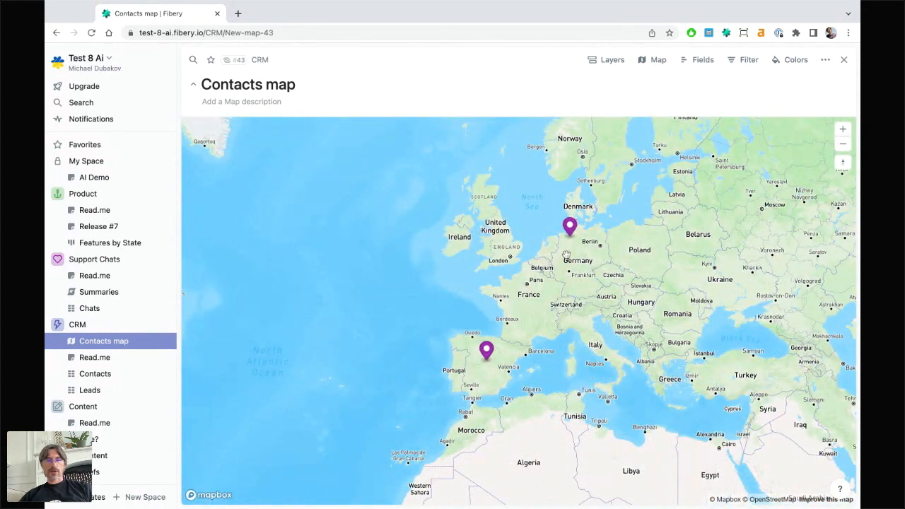
left_click_drag(102, 343, 88, 363)
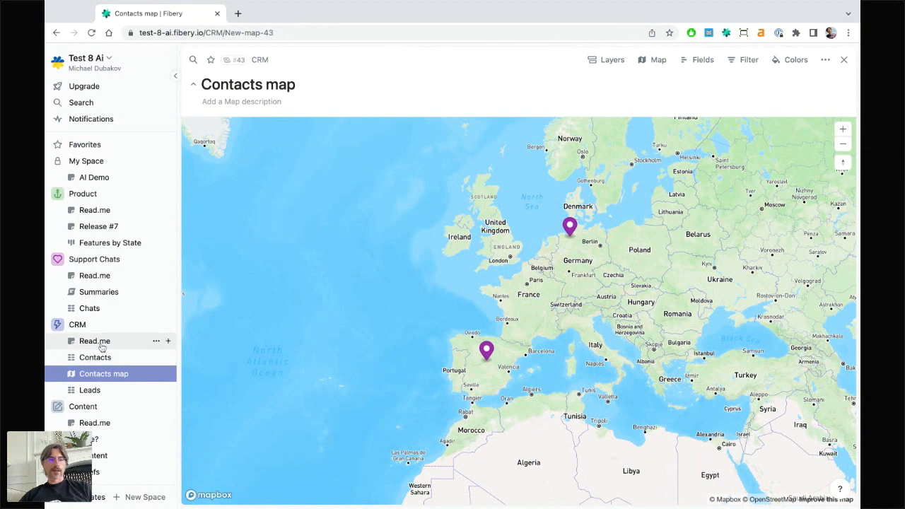
- Review the Sales and Marketing cases in the AI Demo document of My Space
left_click(91, 177)
scroll(564, 384, "down", 5)
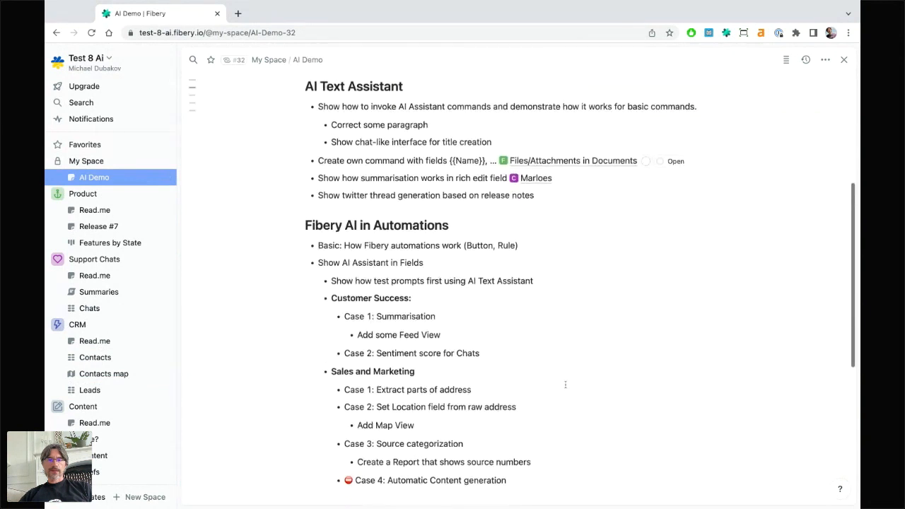
scroll(564, 384, "down", 1)
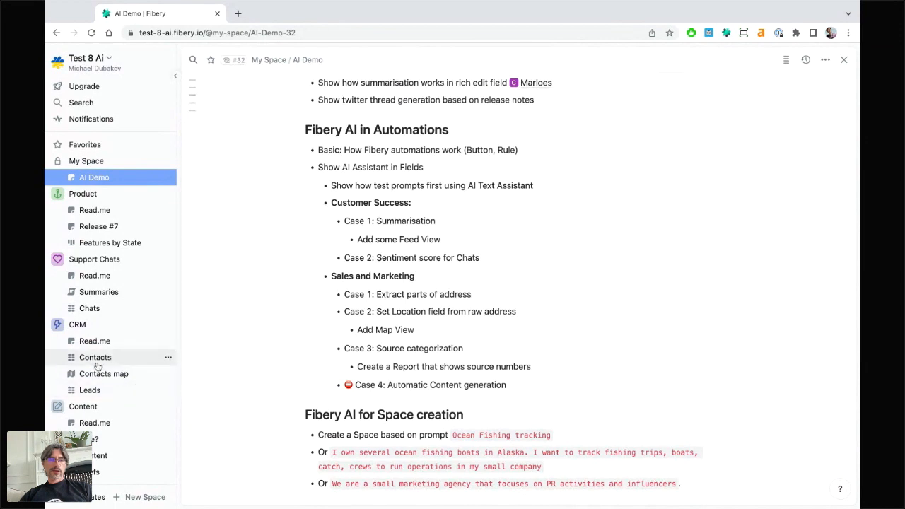
scroll(97, 365, "down", 1)
scroll(97, 365, "down", 1)
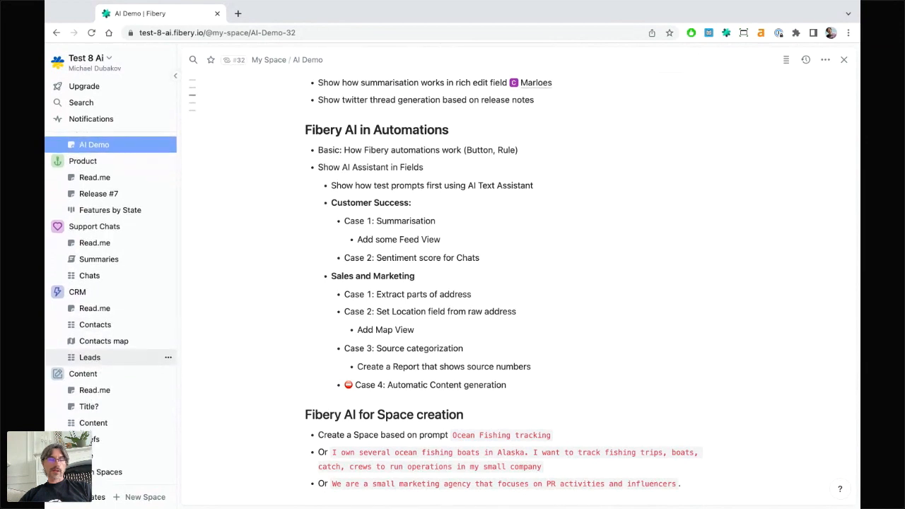
- Examine the "How did you hear about us?" answers and the Source column in the CRM Leads table
left_click(90, 357)
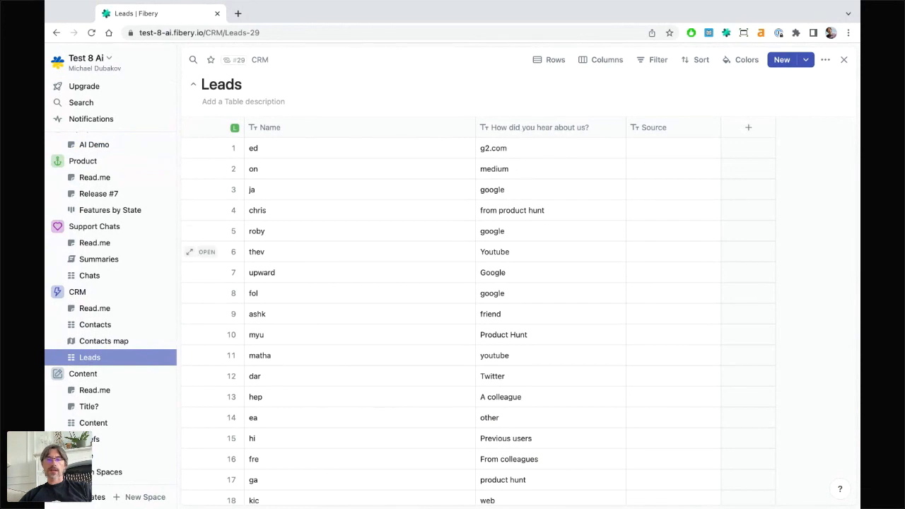
scroll(353, 252, "down", 5)
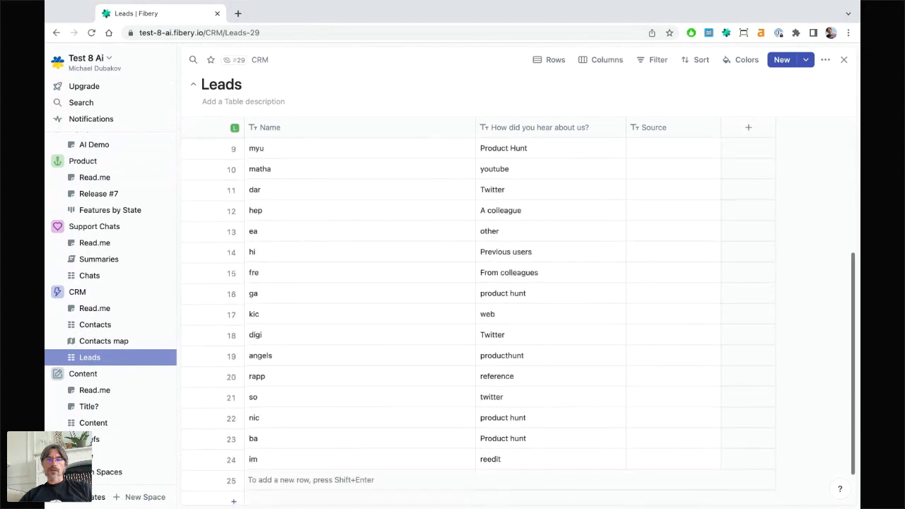
scroll(509, 359, "down", 2)
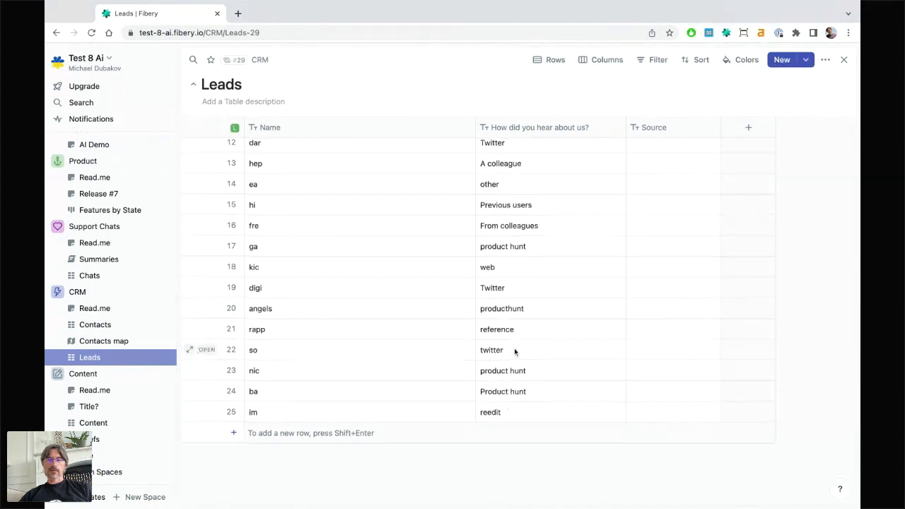
scroll(509, 354, "up", 2)
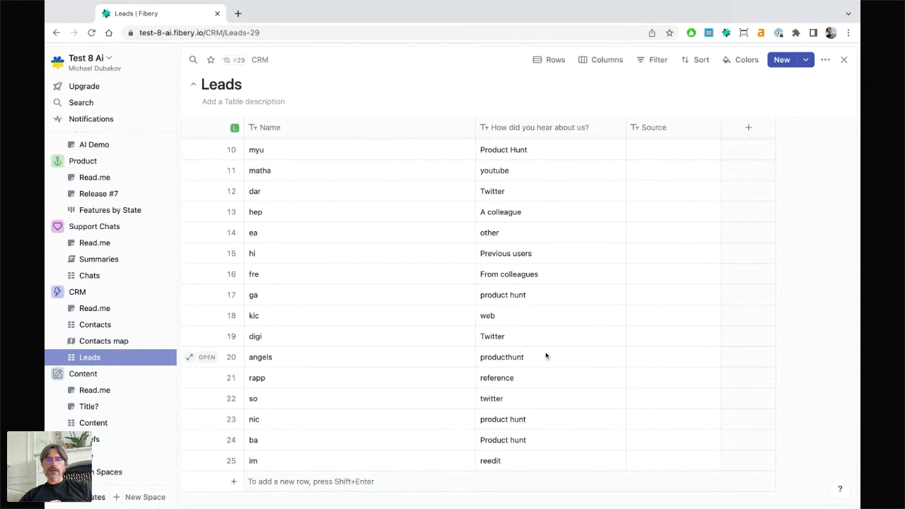
scroll(563, 295, "up", 5)
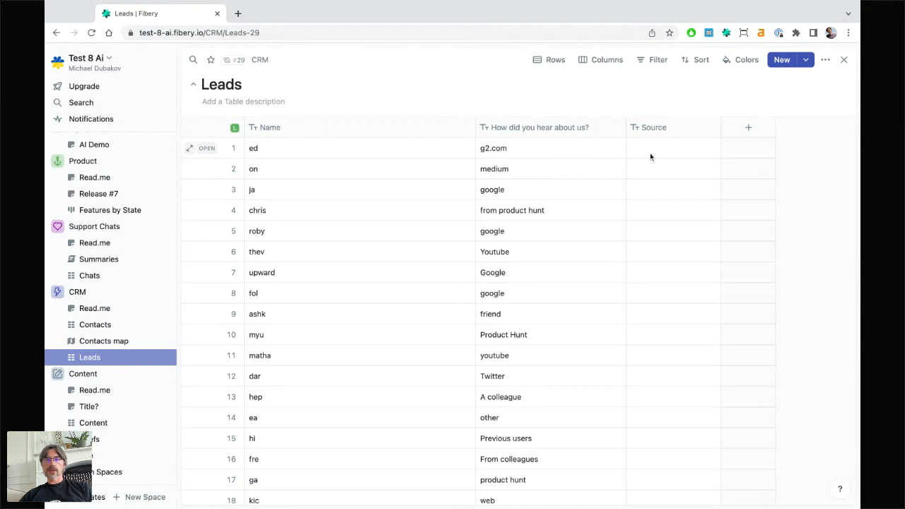
- Copy the "Lead source categorization" prompt from the CRM Read.me after reviewing its {{How did you hear about us?}} field and category list
left_click(94, 311)
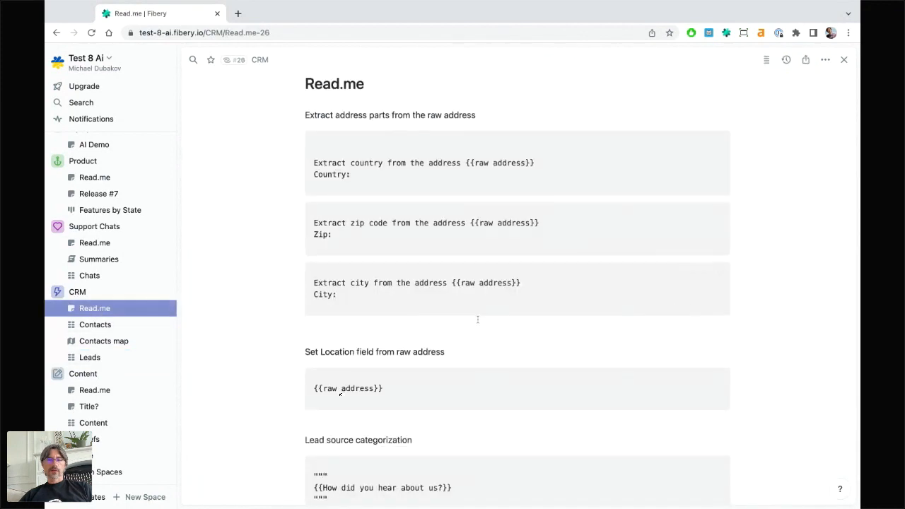
scroll(477, 320, "down", 4)
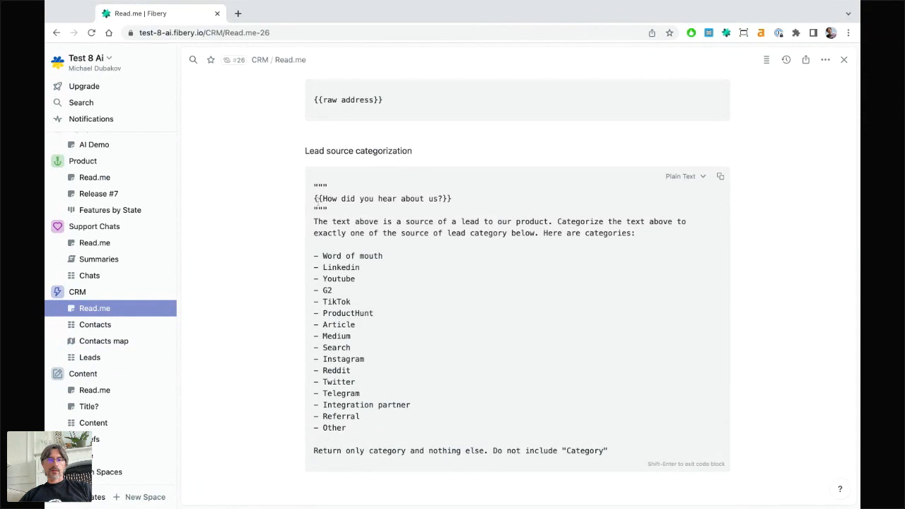
left_click_drag(315, 199, 452, 199)
left_click(426, 222)
left_click_drag(316, 256, 346, 427)
left_click(394, 346)
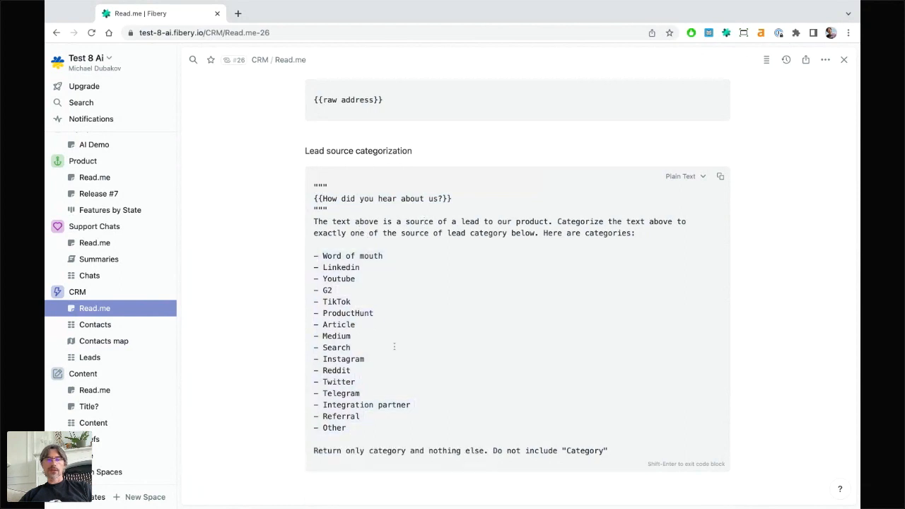
left_click_drag(453, 198, 314, 199)
left_click(359, 303)
left_click(720, 177)
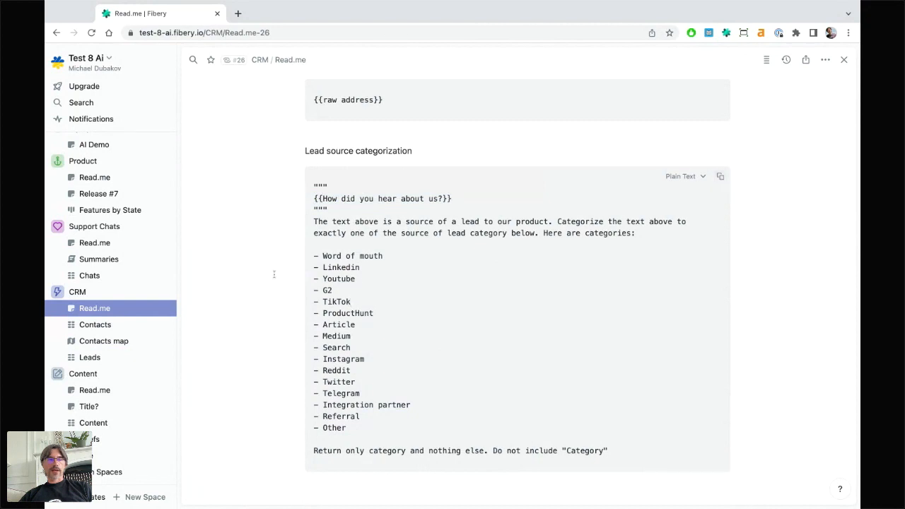
left_click(80, 293)
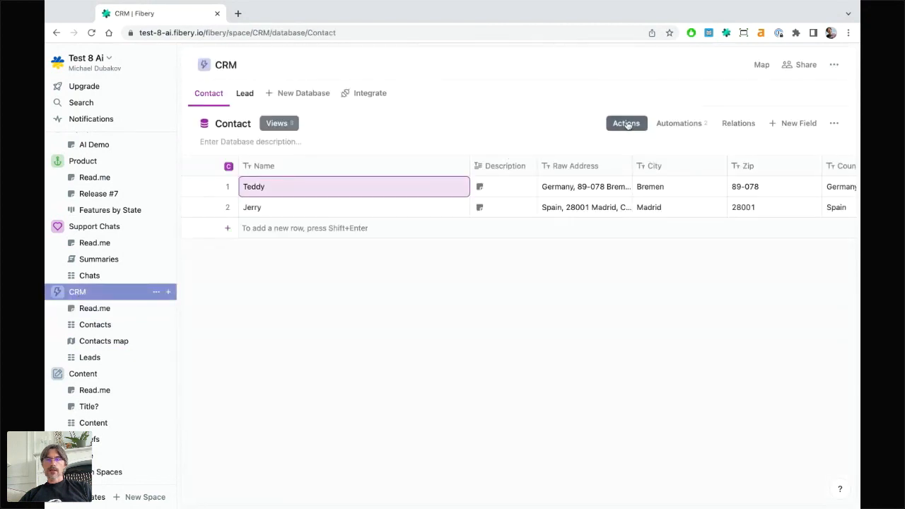
left_click(676, 124)
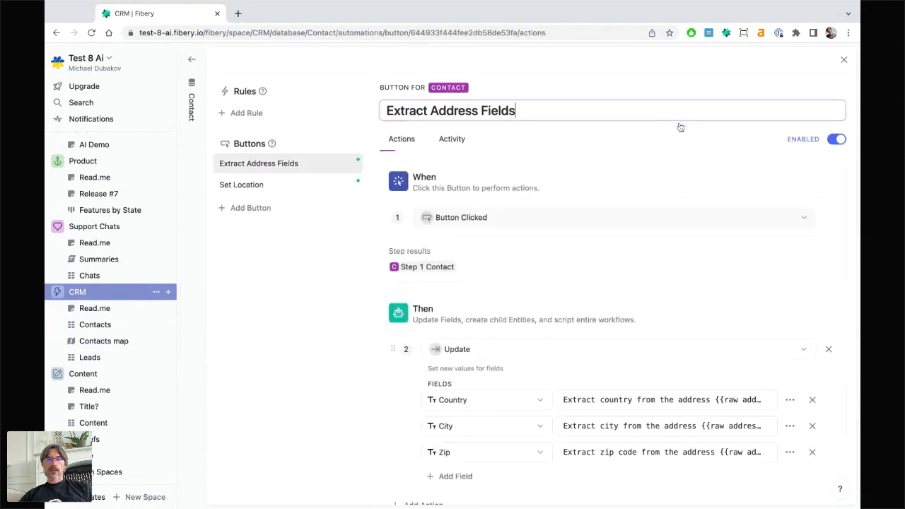
left_click(244, 209)
type("Categorize Source")
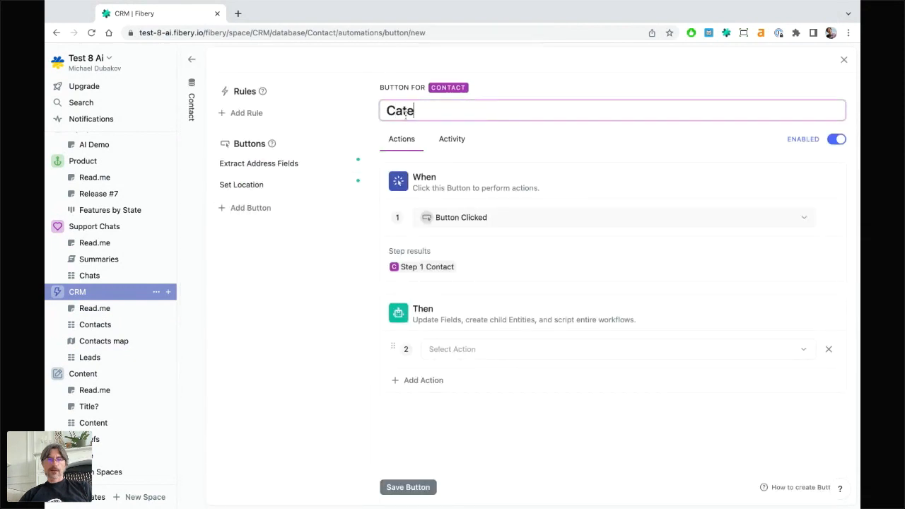
left_click(448, 348)
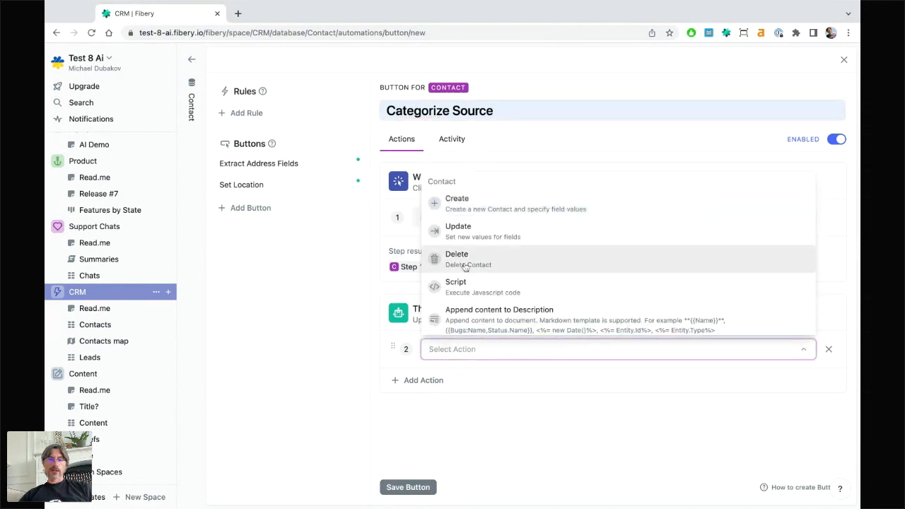
left_click(478, 231)
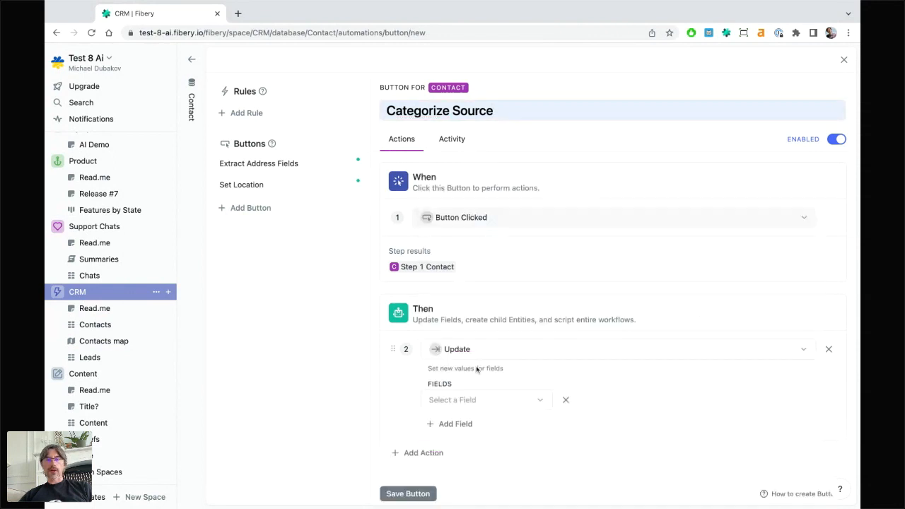
left_click(483, 394)
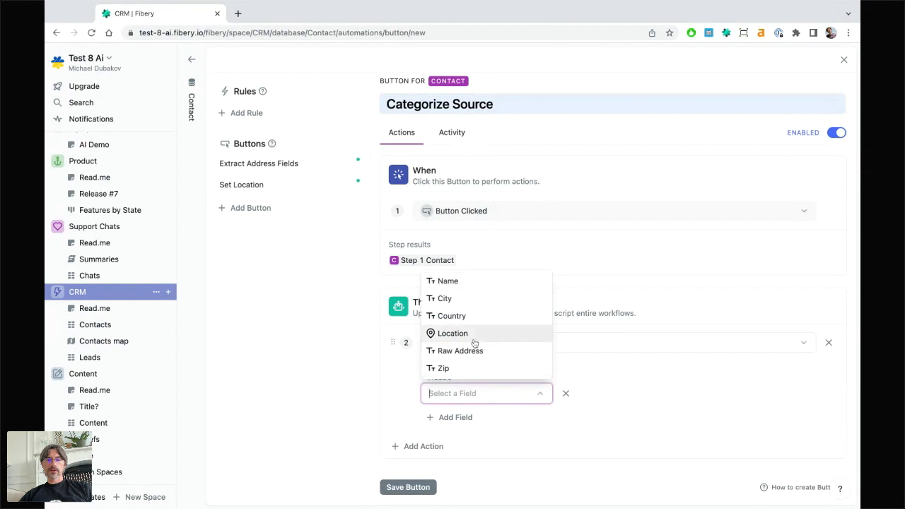
key("Escape")
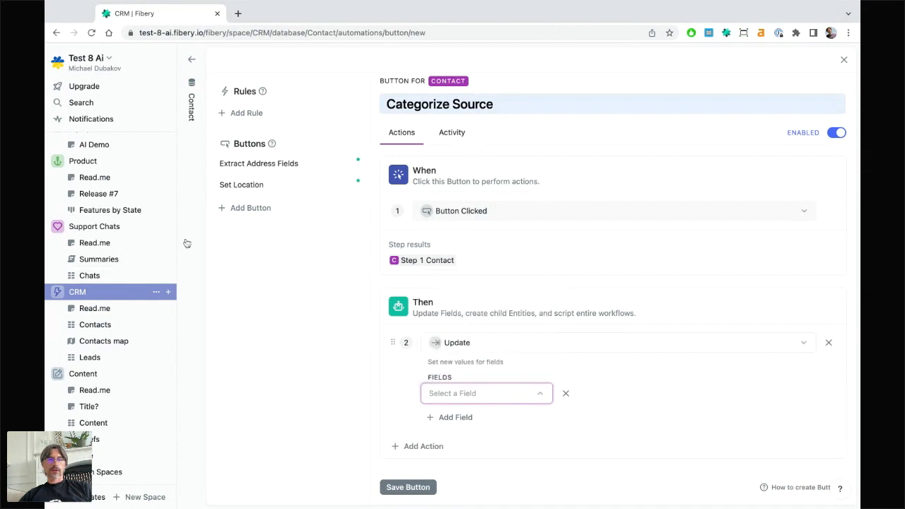
key("Escape")
- Add an automation button titled "Categorize Source" to the Lead database in the CRM space
left_click(245, 95)
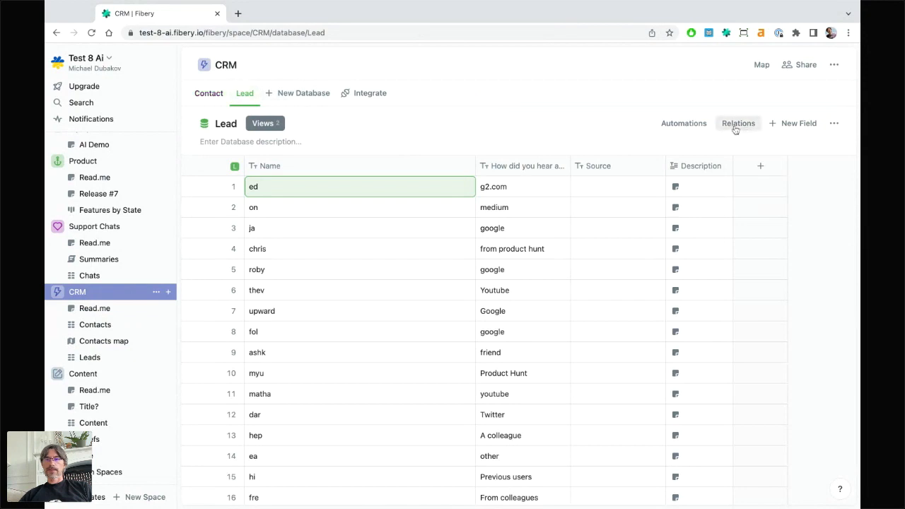
left_click(683, 124)
left_click(250, 166)
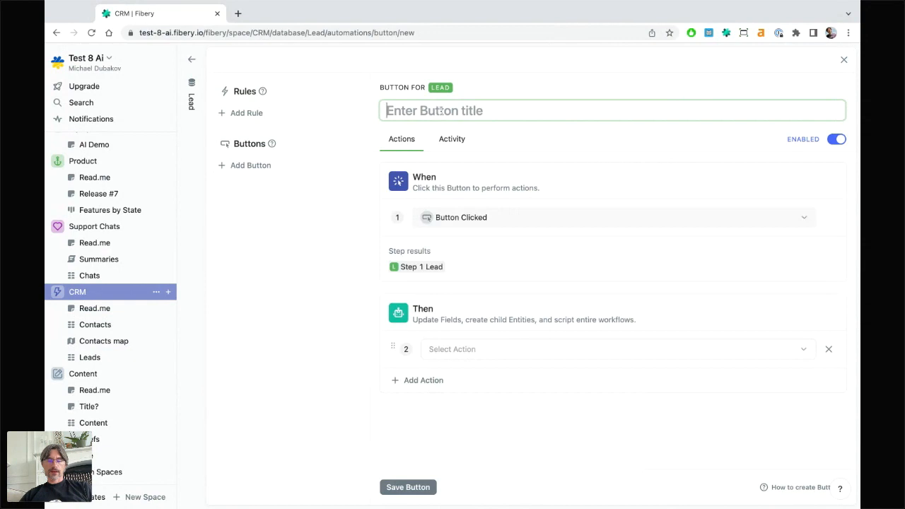
type("Categorize Source")
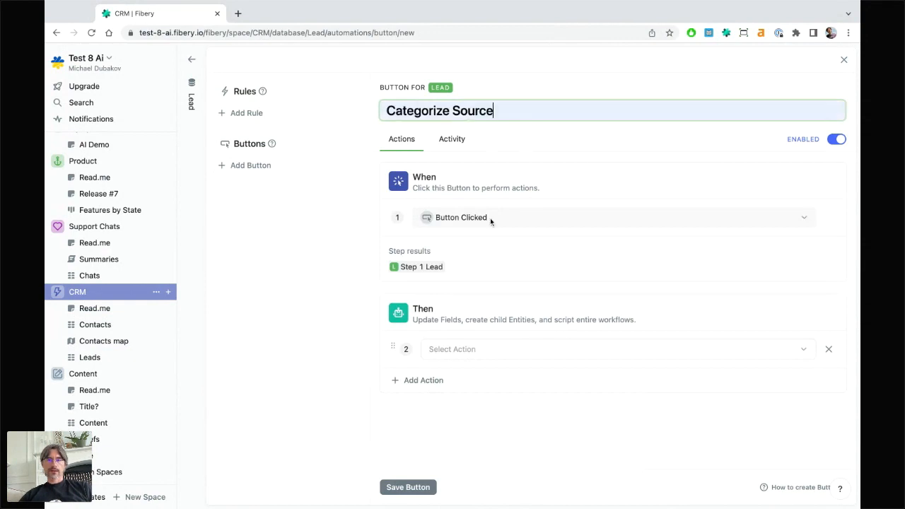
- Give the Categorize Source button an Update action that sets the Source field
left_click(453, 349)
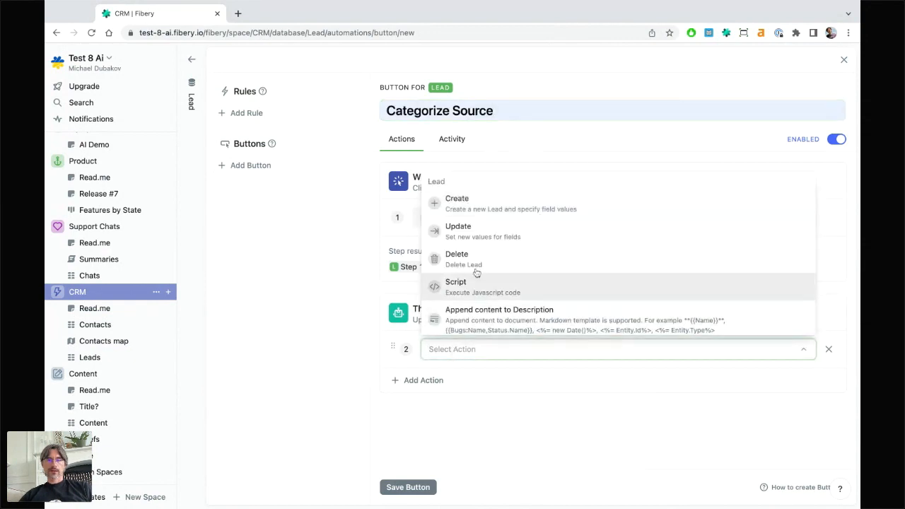
left_click(458, 231)
left_click(461, 395)
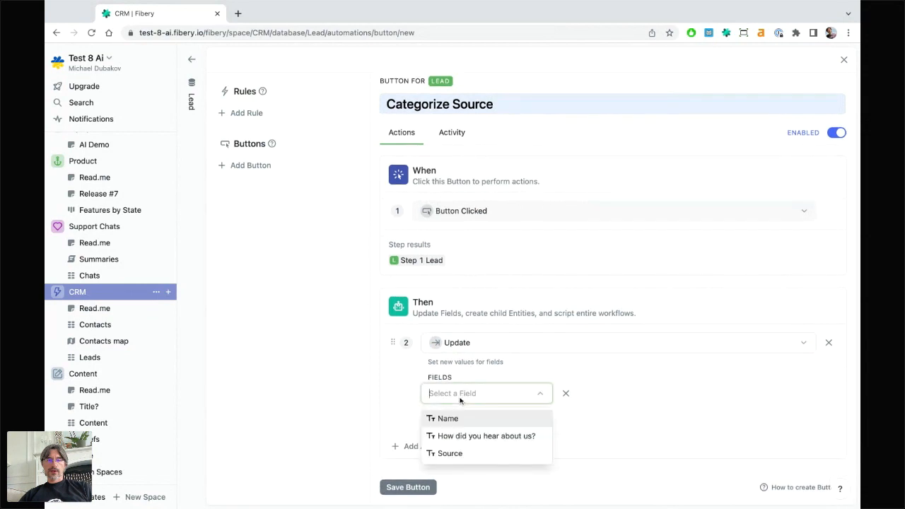
left_click(456, 454)
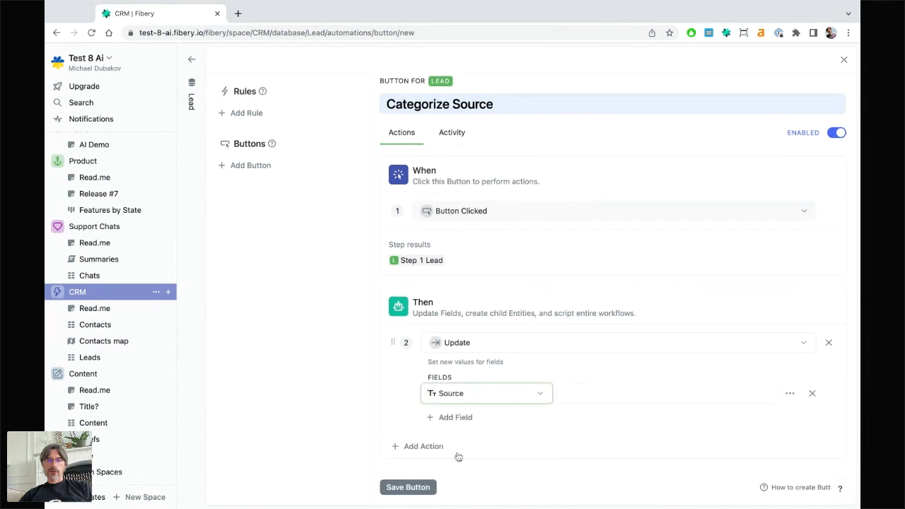
- Fill the Source value through Call AI with the copied lead source categorization prompt, and save the button
left_click(789, 393)
left_click(707, 341)
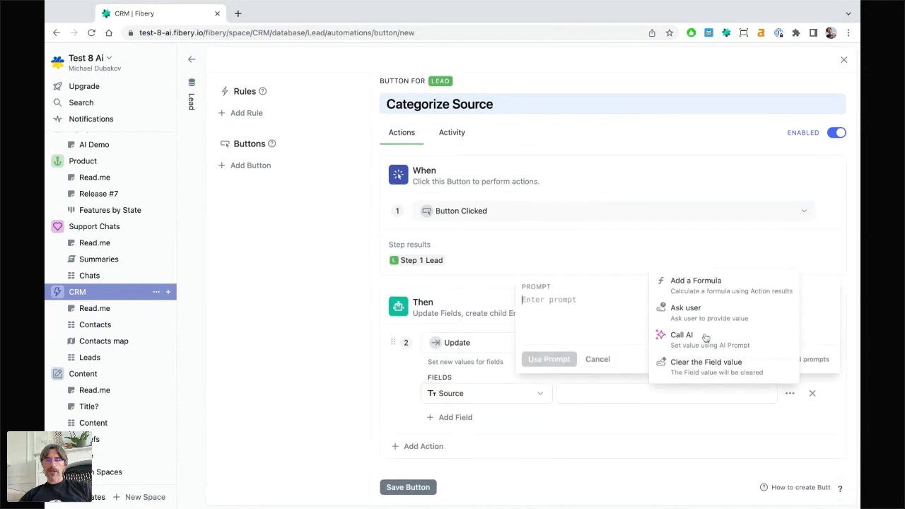
type("\"\"\" {{How did you hear about us?}} \"\"\"  The text above is a source of a lead to our product. Categorize the text above to exactly one of the source of lead category below. Here are categories:  - Word of mouth - Linkedin - Youtube - G2 - TikTok - ProductHunt - Article - Medium - Search - Instagram - Reddit - Twitter - Telegram - Integration partner - Referral - Other  Return only category and nothing else. Do not include \"Category\"")
scroll(606, 262, "up", 5)
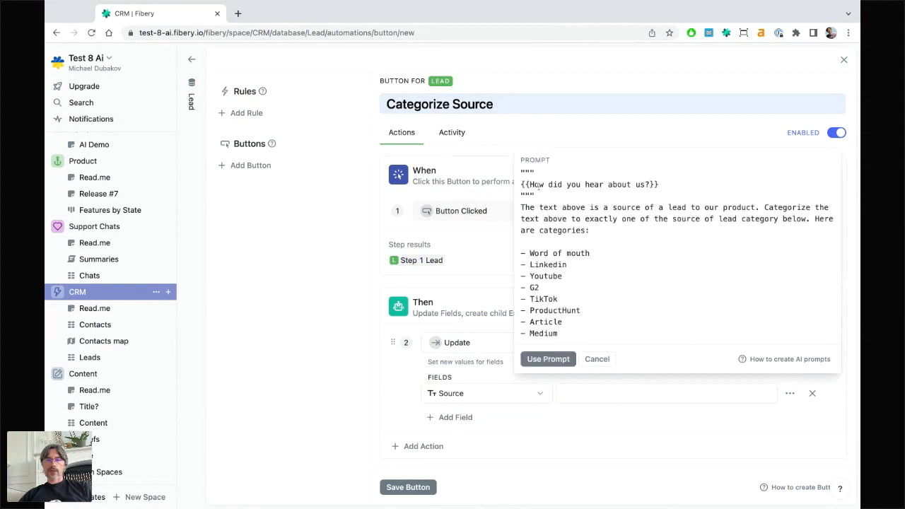
scroll(578, 301, "down", 3)
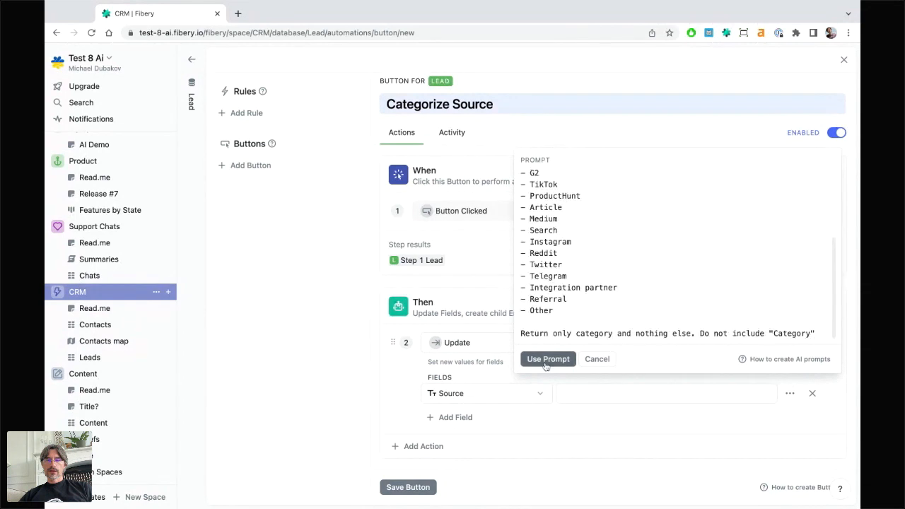
left_click(545, 361)
left_click(408, 487)
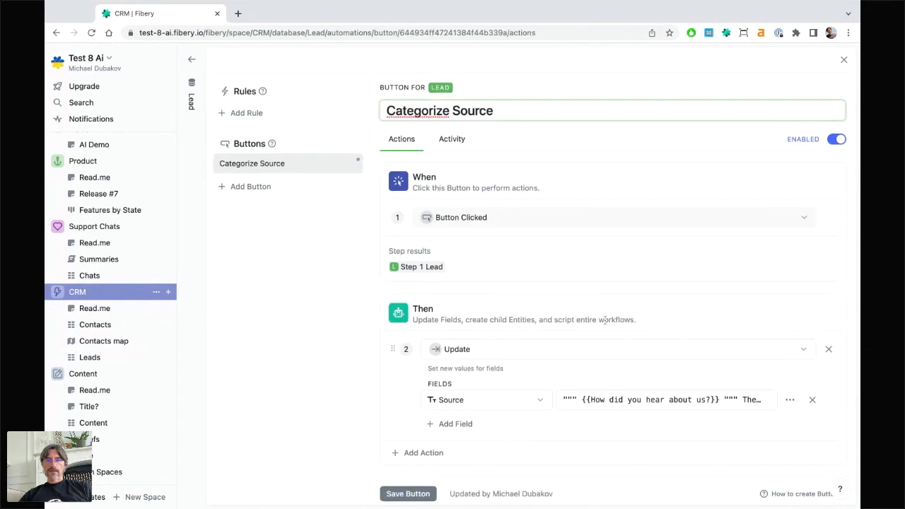
- Run Categorize Source on the first lead in the CRM Leads table
left_click(92, 357)
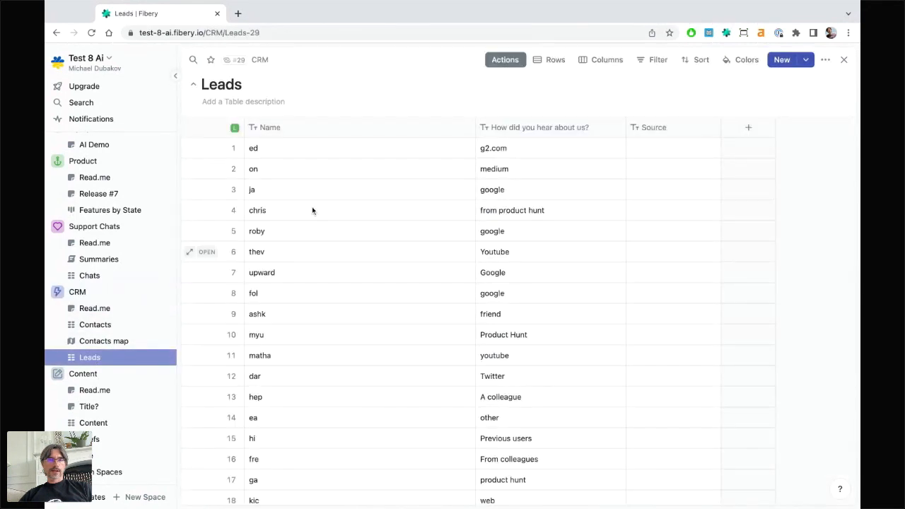
left_click(234, 148)
left_click(491, 61)
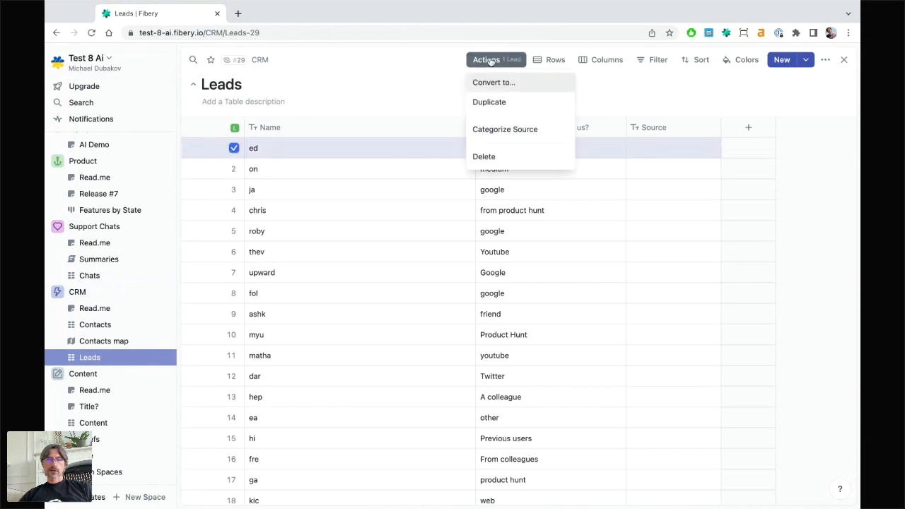
left_click(496, 129)
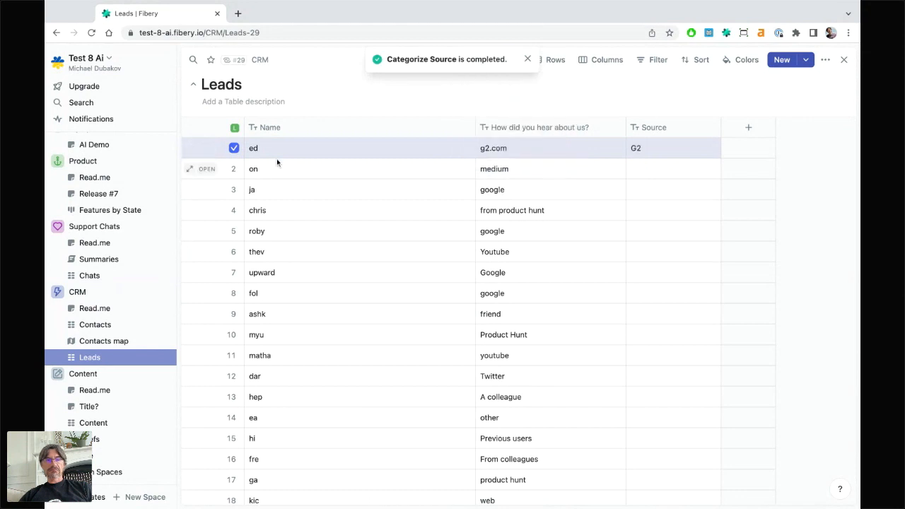
- Run Categorize Source on all leads in the table and clear the row selection
left_click(234, 147)
left_click(234, 127)
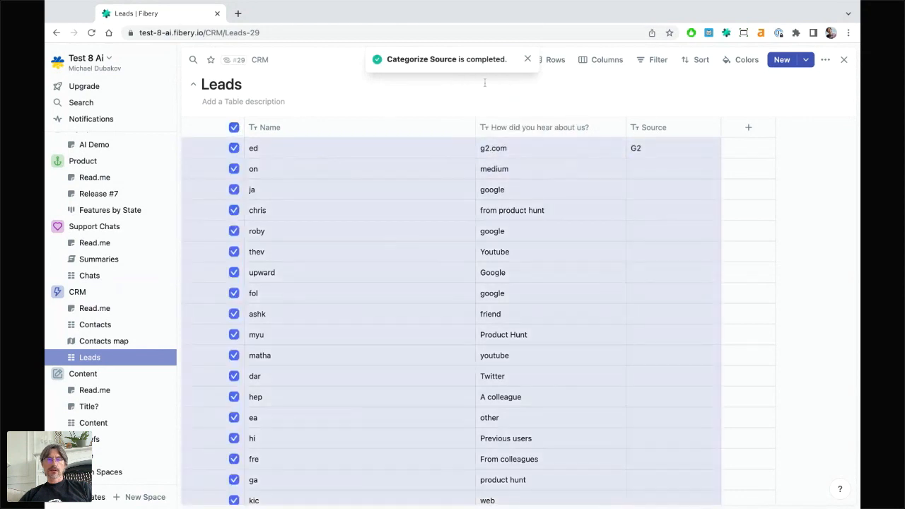
left_click(527, 60)
left_click(491, 61)
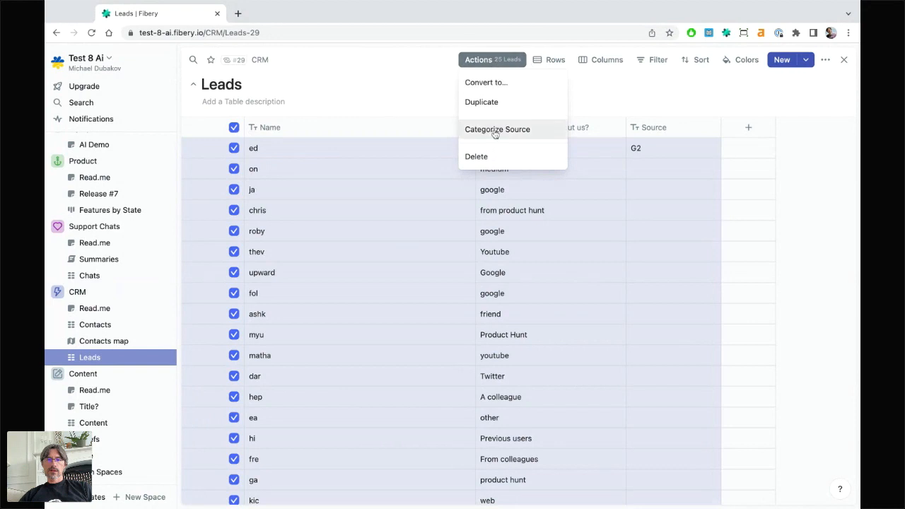
left_click(526, 134)
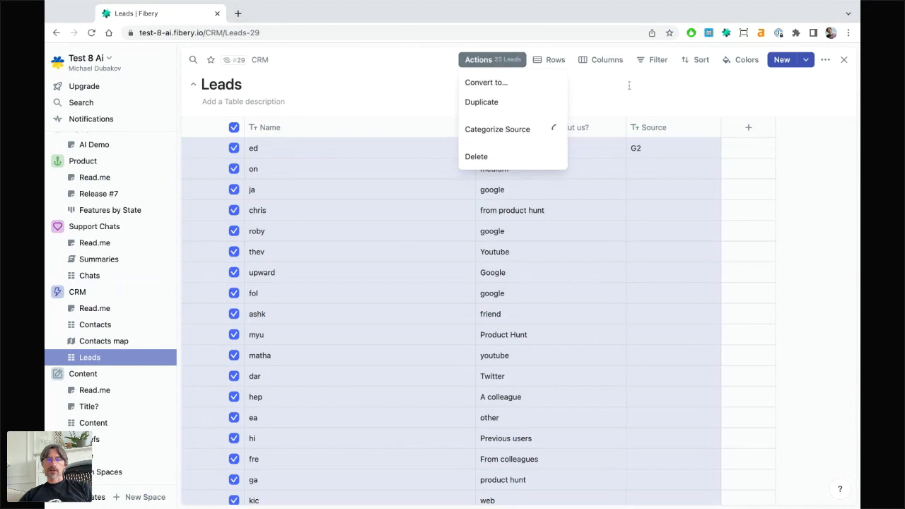
scroll(576, 178, "down", 5)
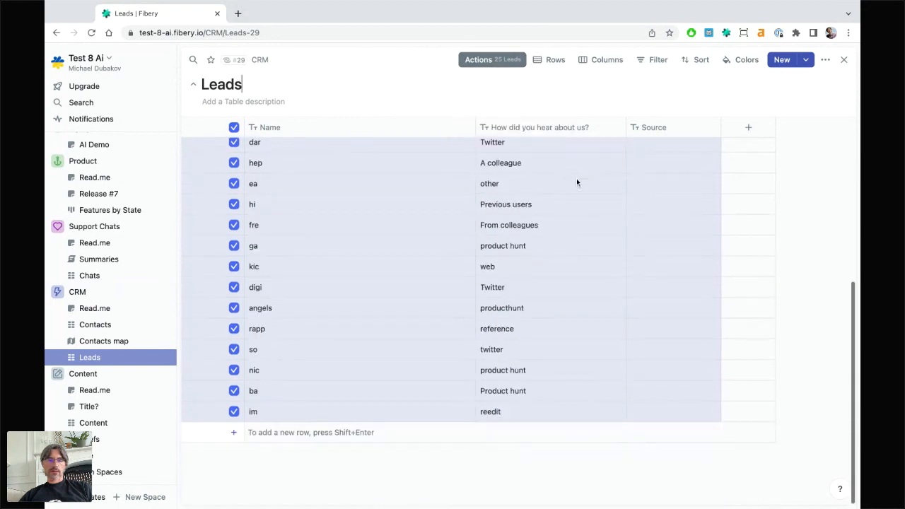
scroll(370, 353, "up", 5)
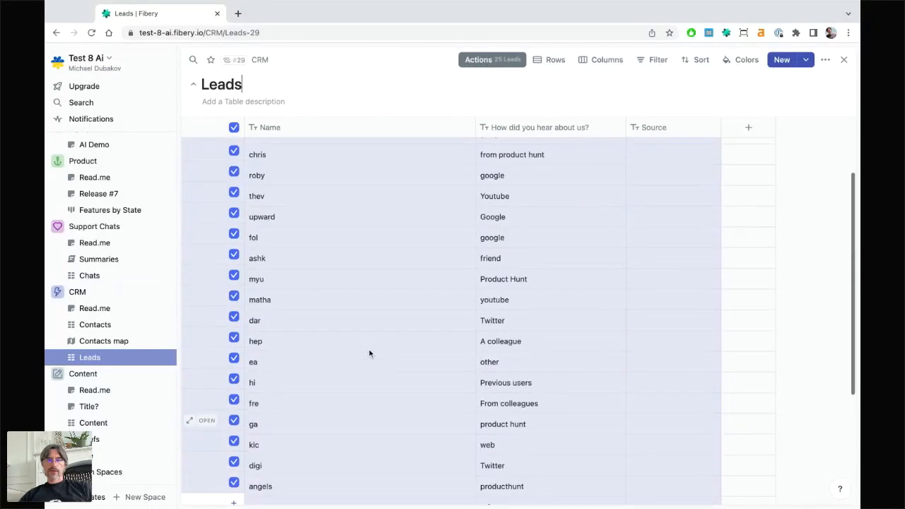
left_click(534, 106)
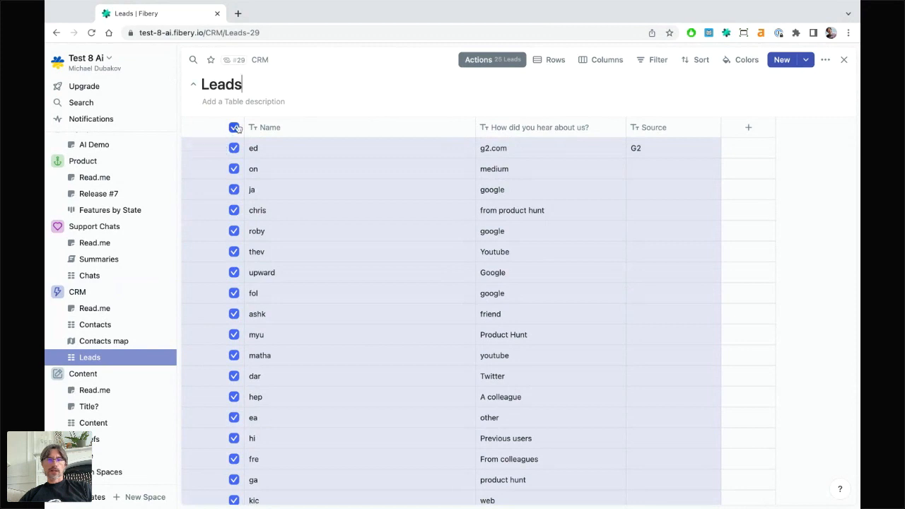
key("Escape")
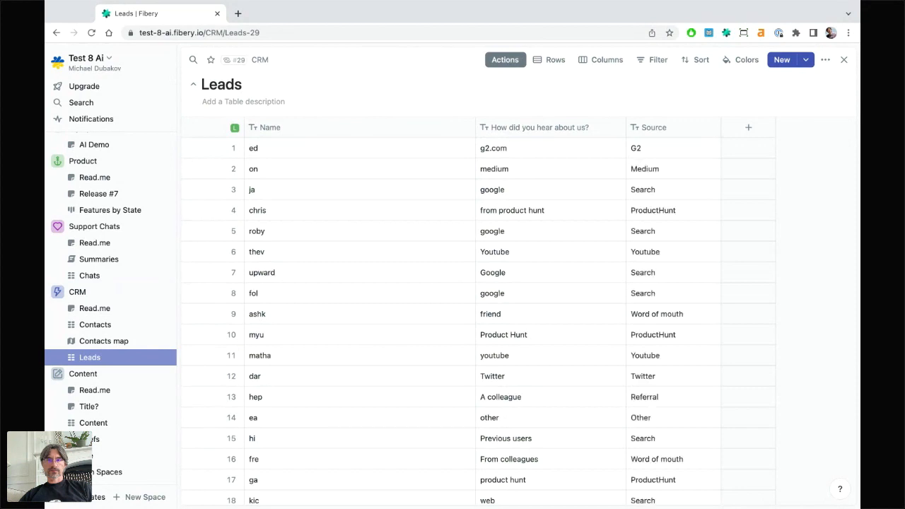
- Compare the Source categories with the "How did you hear about us?" answers across all leads
scroll(525, 262, "down", 3)
scroll(525, 266, "down", 3)
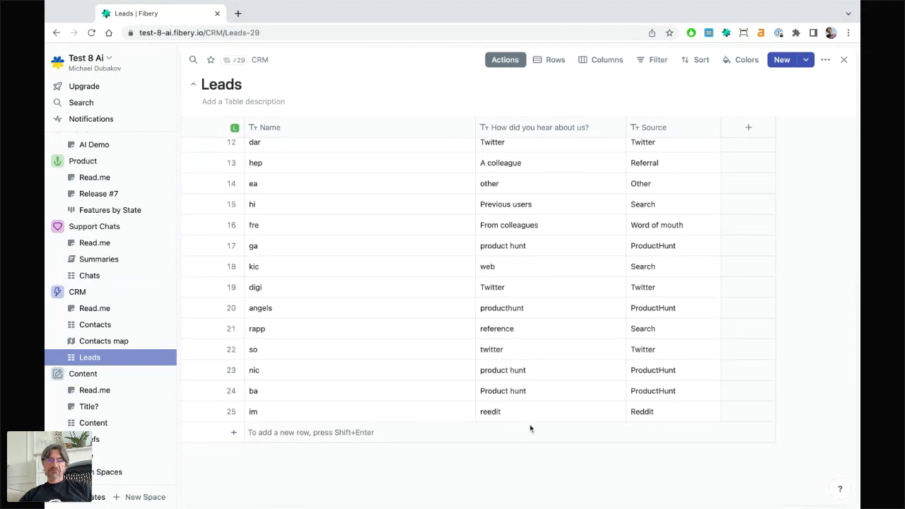
scroll(566, 330, "up", 3)
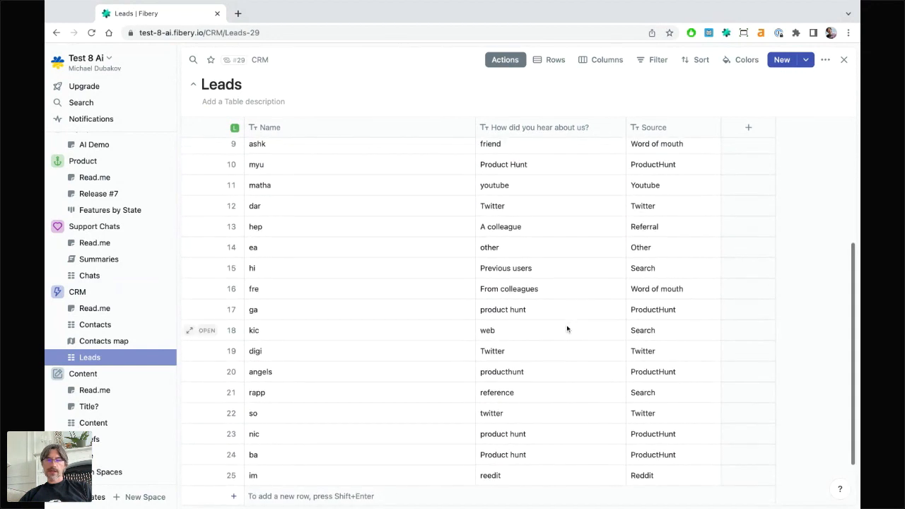
scroll(566, 327, "up", 4)
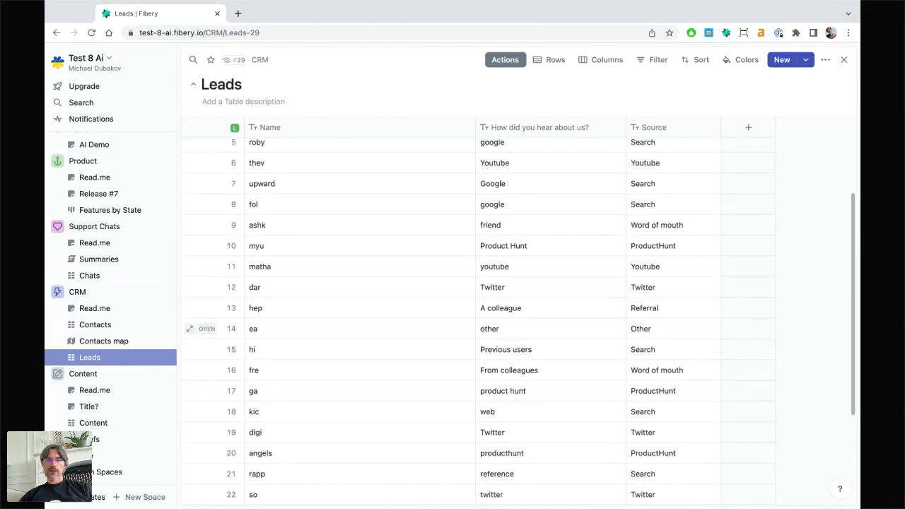
scroll(566, 330, "up", 3)
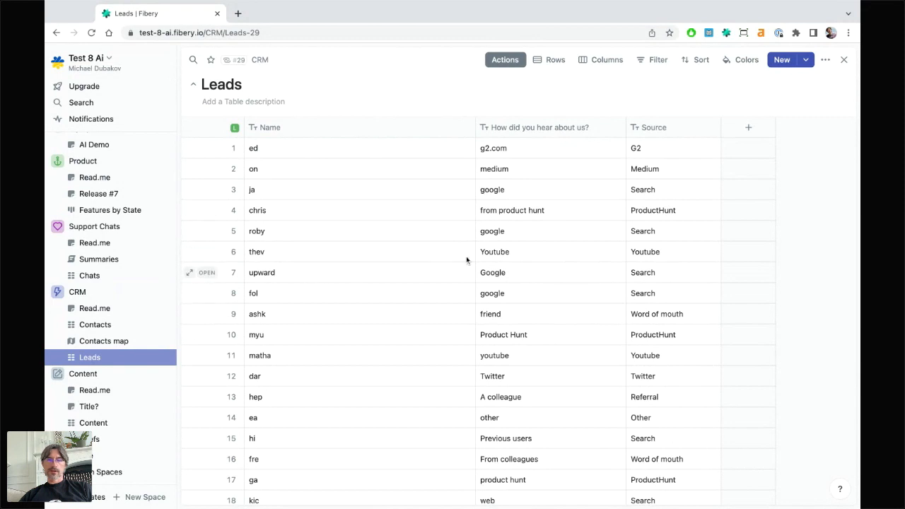
scroll(531, 344, "down", 3)
scroll(531, 343, "up", 3)
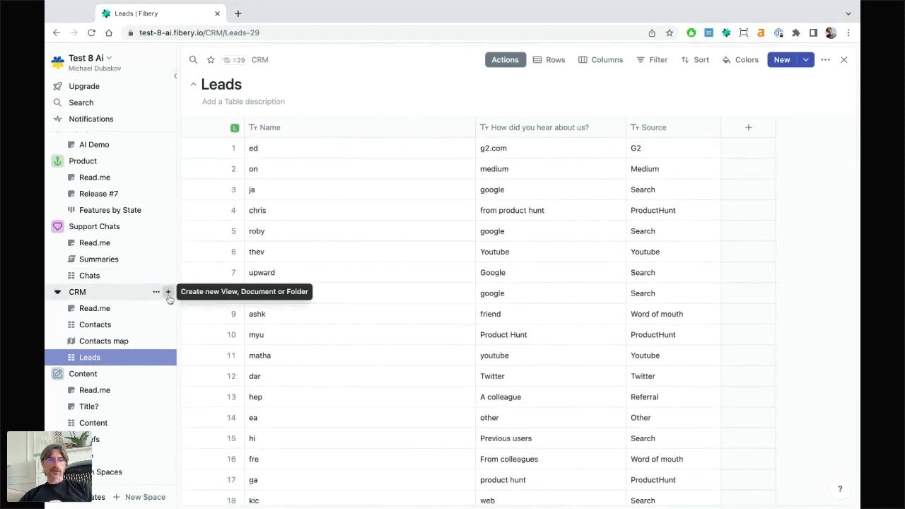
- Create a chart report in the CRM space from the Lead database's current data, showing bars with Source on the vertical axis
left_click(168, 295)
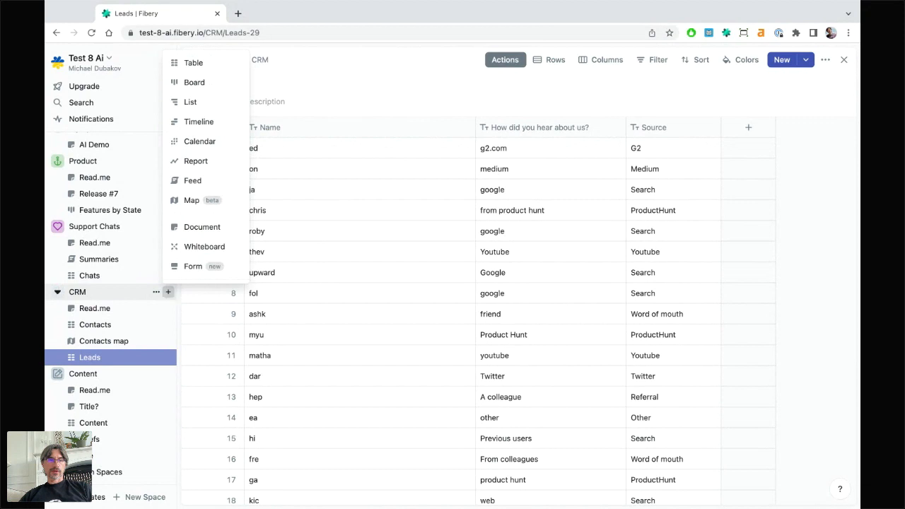
left_click(198, 163)
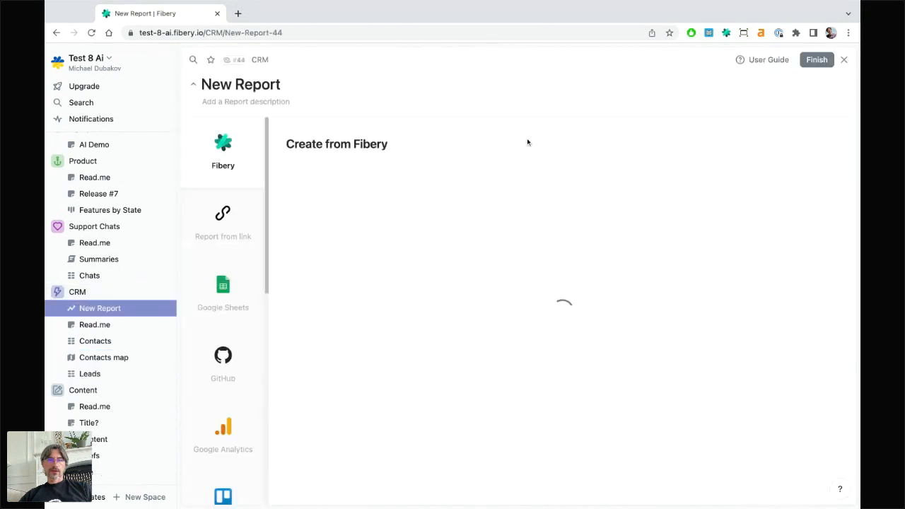
left_click(339, 224)
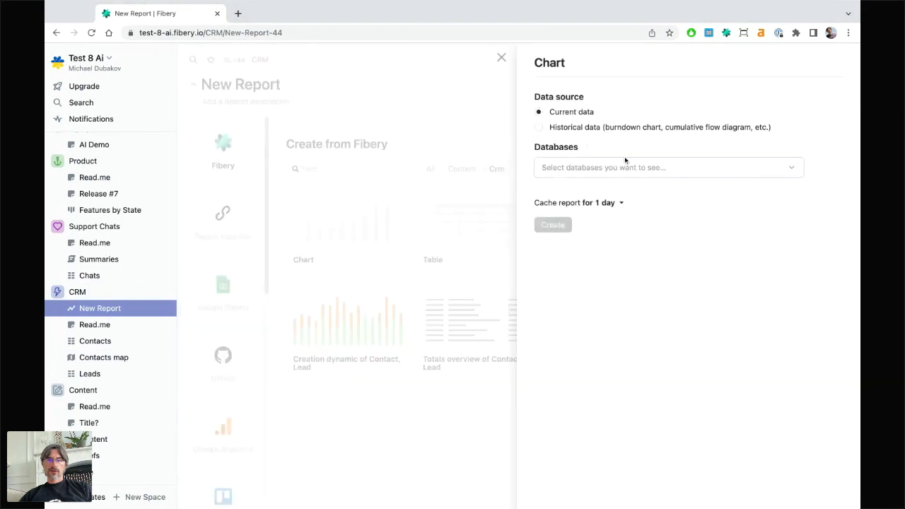
left_click(602, 168)
left_click(559, 227)
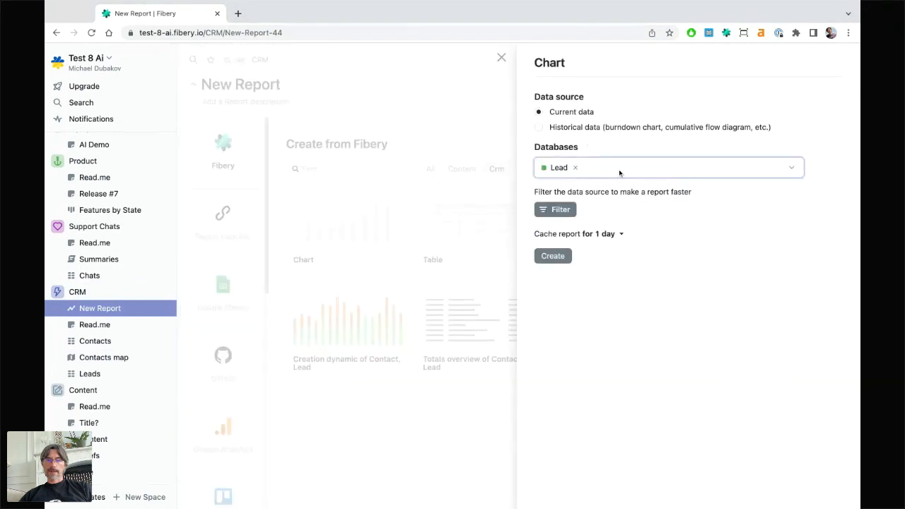
left_click(551, 256)
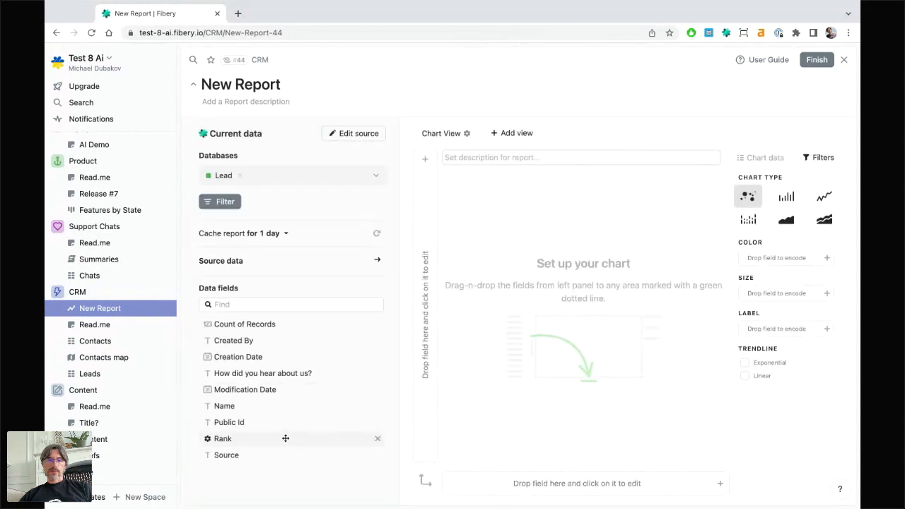
left_click_drag(231, 456, 425, 311)
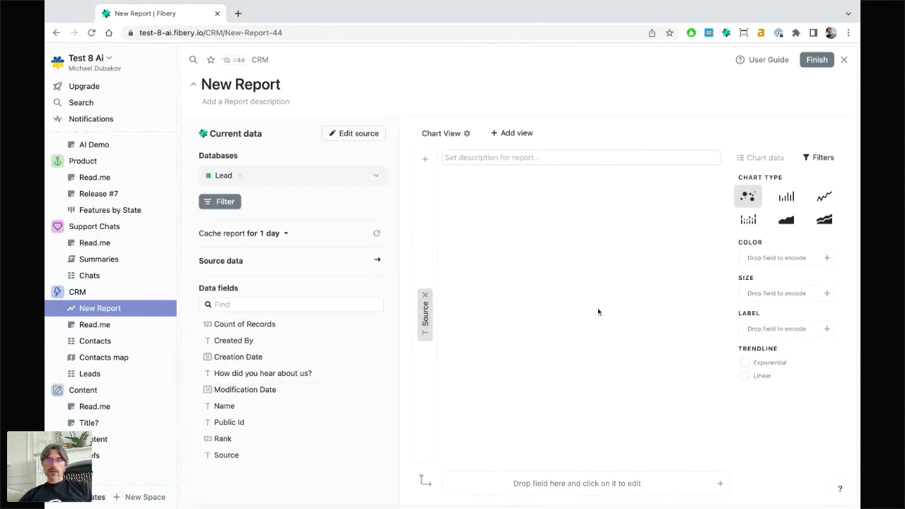
left_click(786, 196)
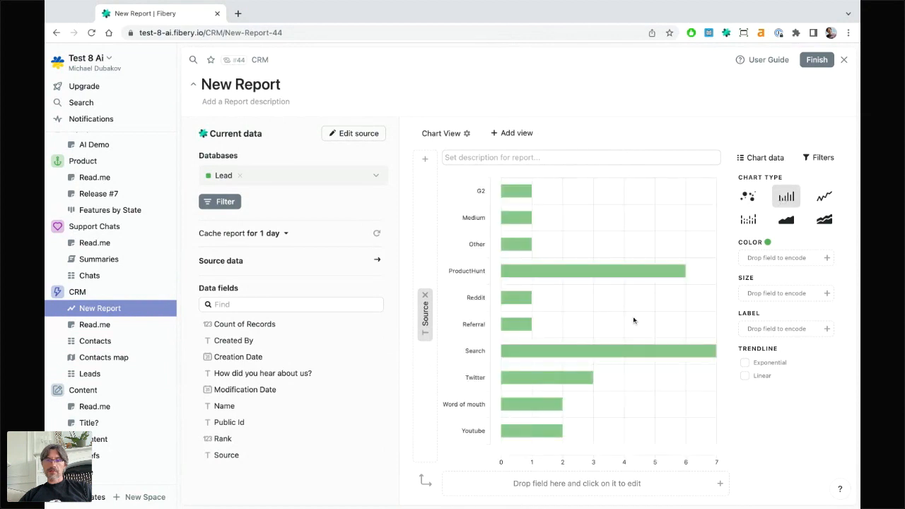
- Sort the chart's Source axis in descending order by the expression Count([Id])
left_click(426, 332)
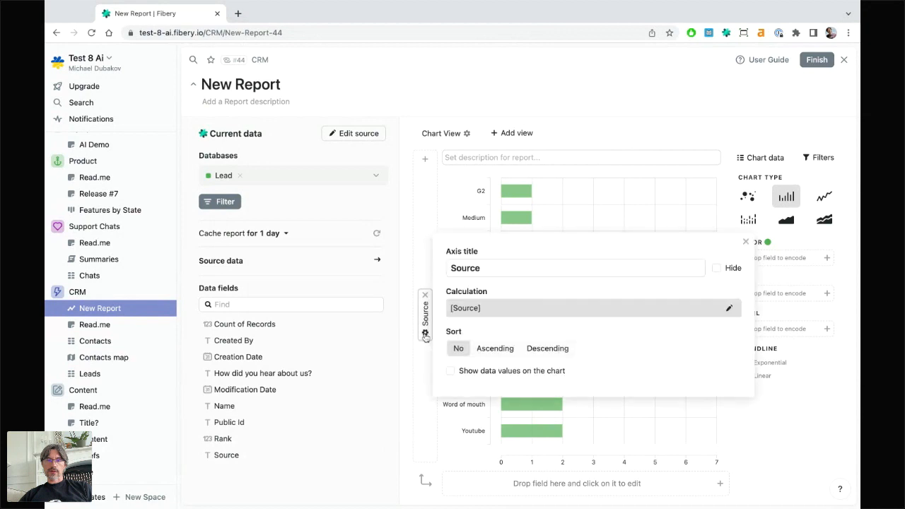
left_click(540, 350)
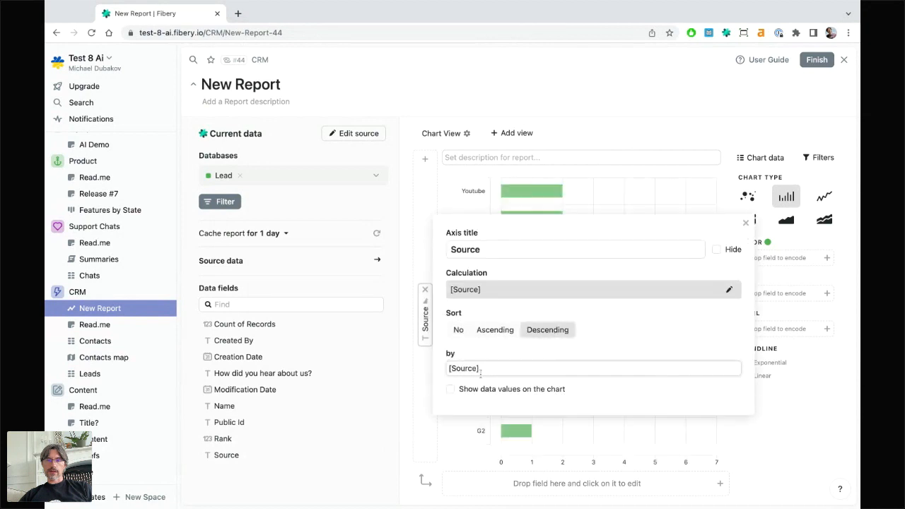
left_click(480, 369)
type("Coun")
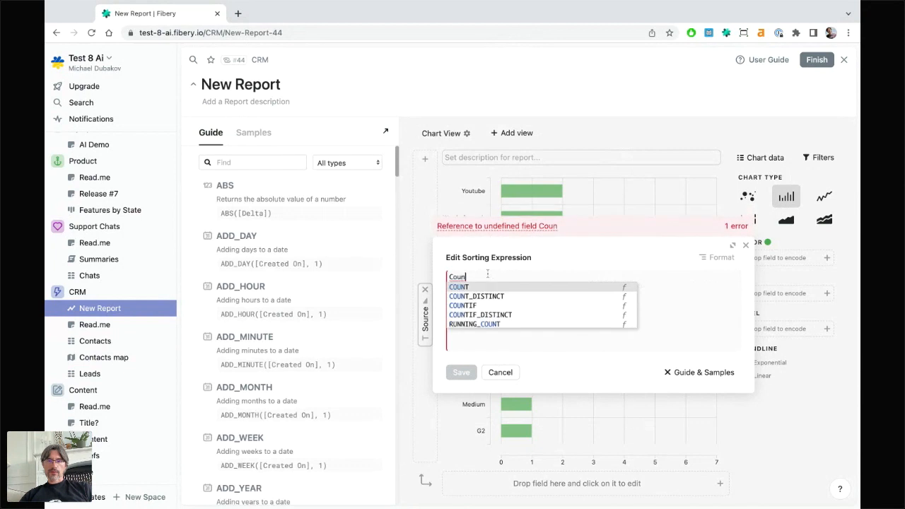
type("t(")
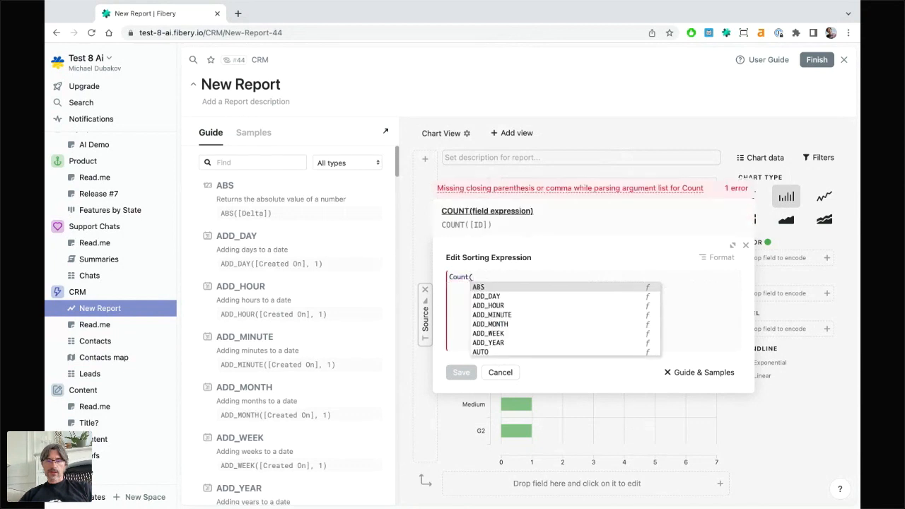
type("[Id")
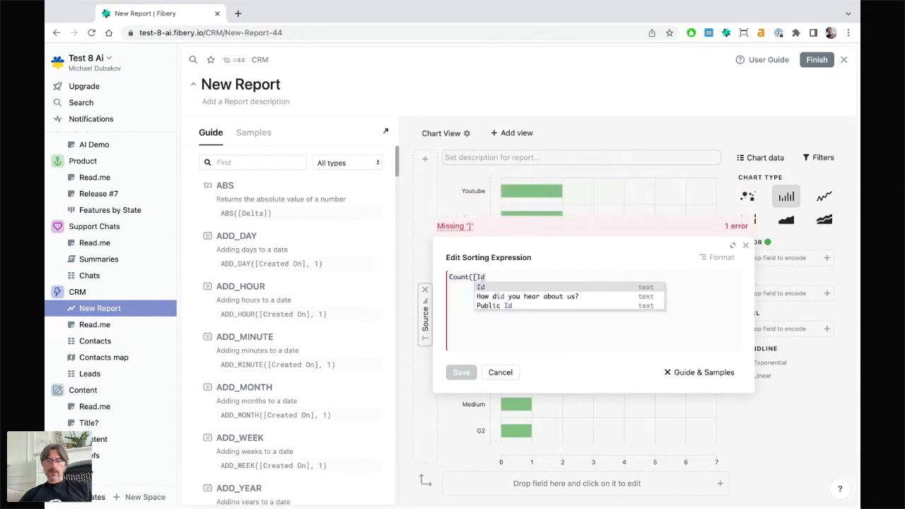
type("])")
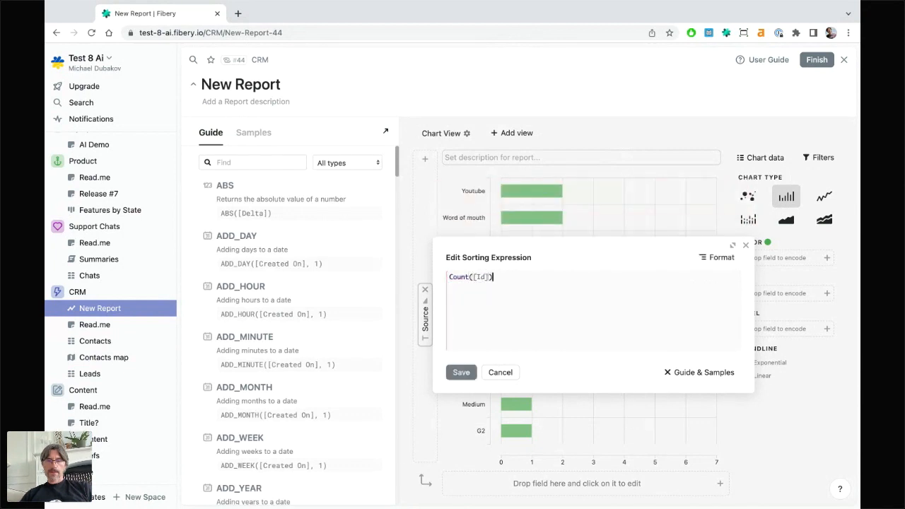
left_click(461, 373)
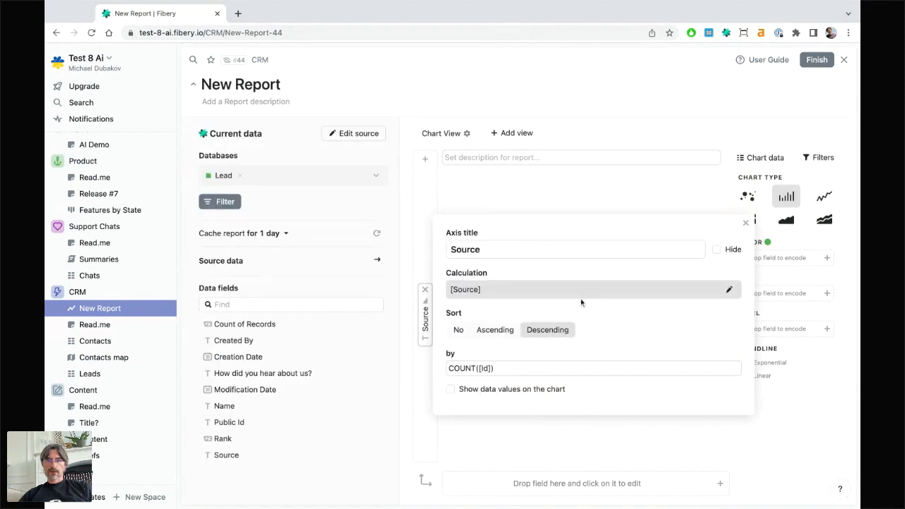
left_click(424, 207)
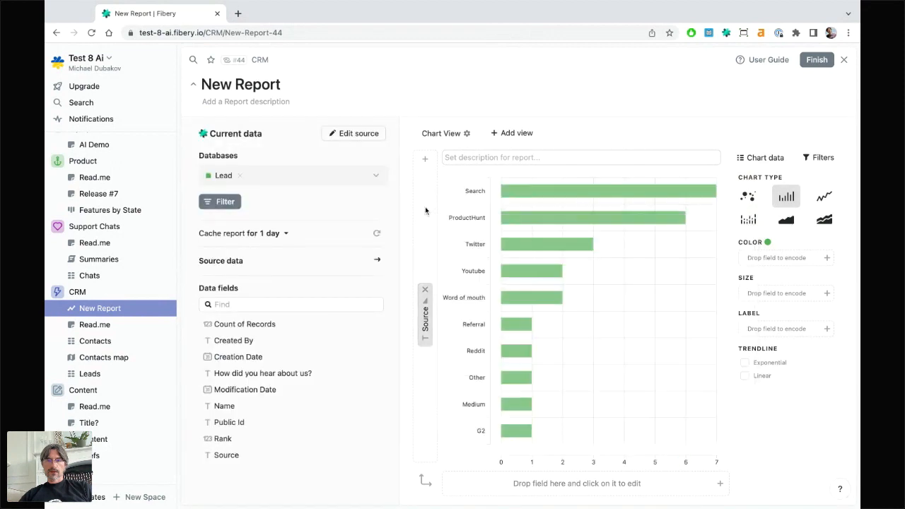
- Rename the report as Lead Sources and finish editing it
triple_click(215, 85)
type("Lead Sources")
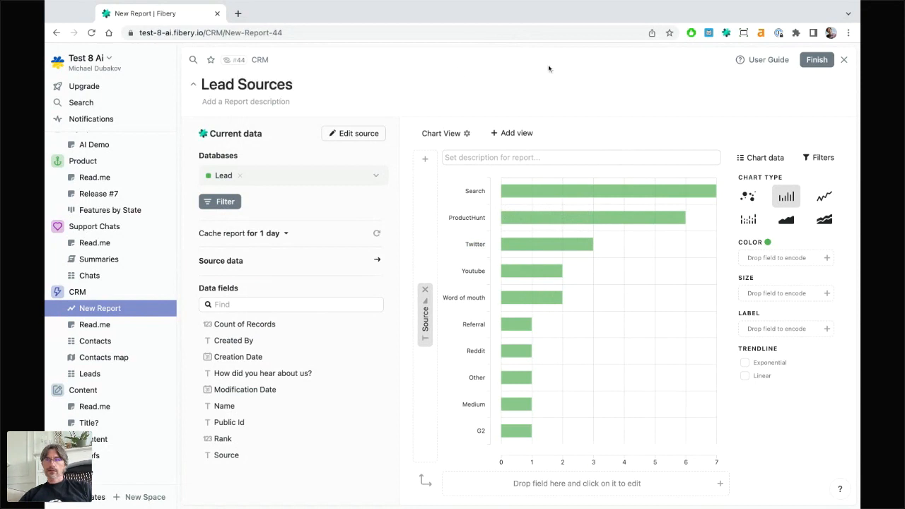
left_click(817, 60)
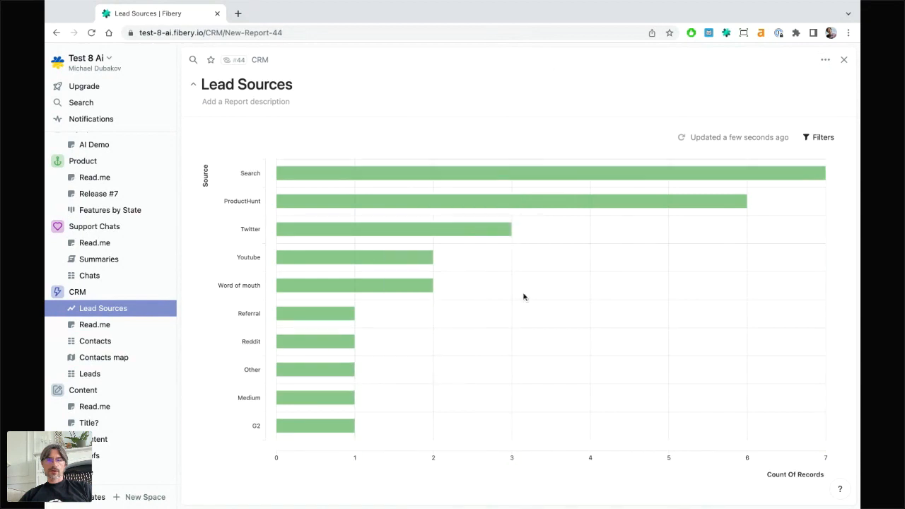
- Move the Lead Sources report below Leads in the CRM space
mouse_move(525, 183)
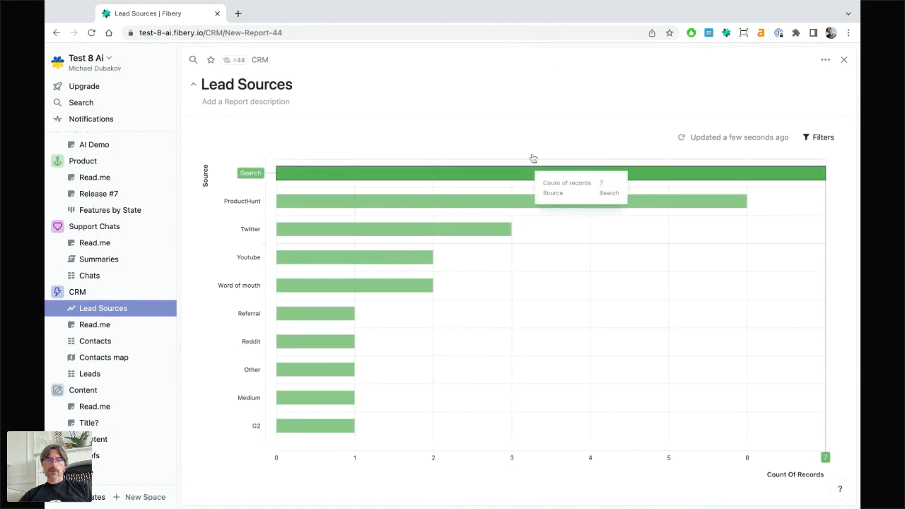
mouse_move(450, 227)
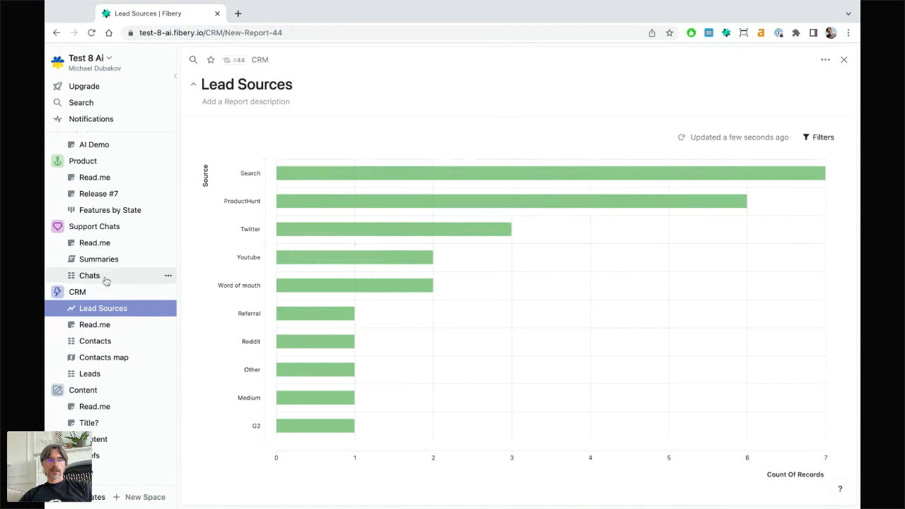
left_click_drag(102, 311, 103, 373)
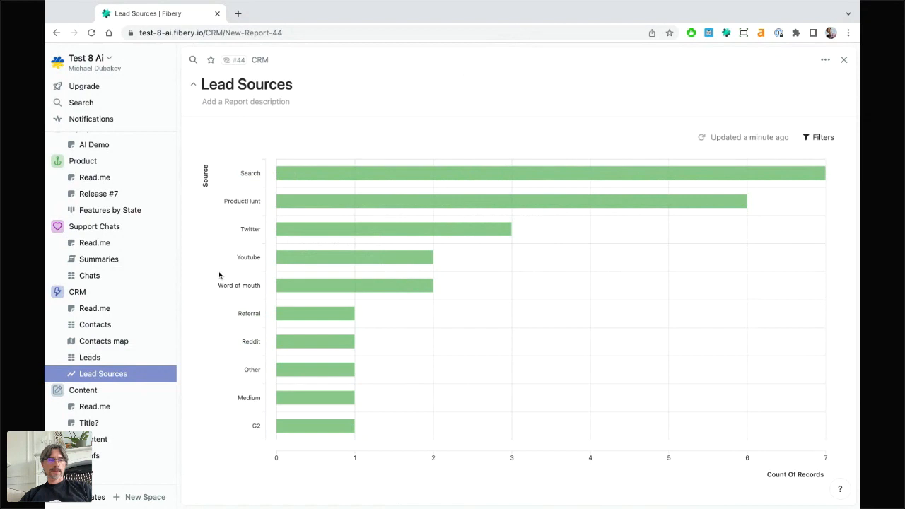
- Review the AI Demo outline in My Space, from the automation cases down to the Space creation prompts
scroll(94, 311, "down", 1)
scroll(90, 283, "up", 3)
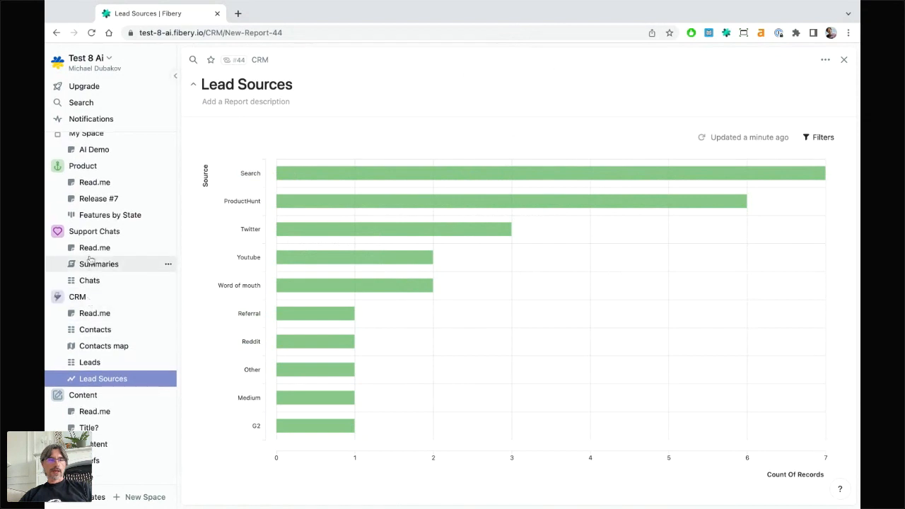
left_click(90, 177)
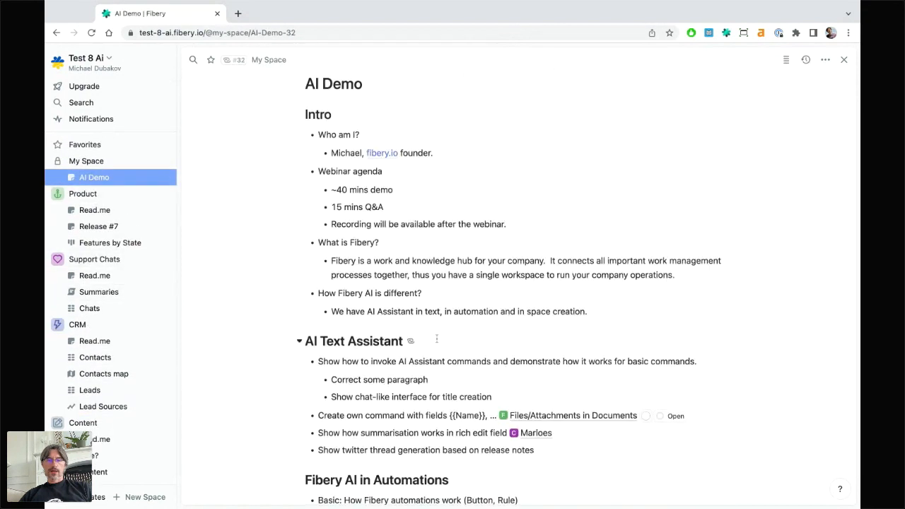
scroll(385, 274, "down", 10)
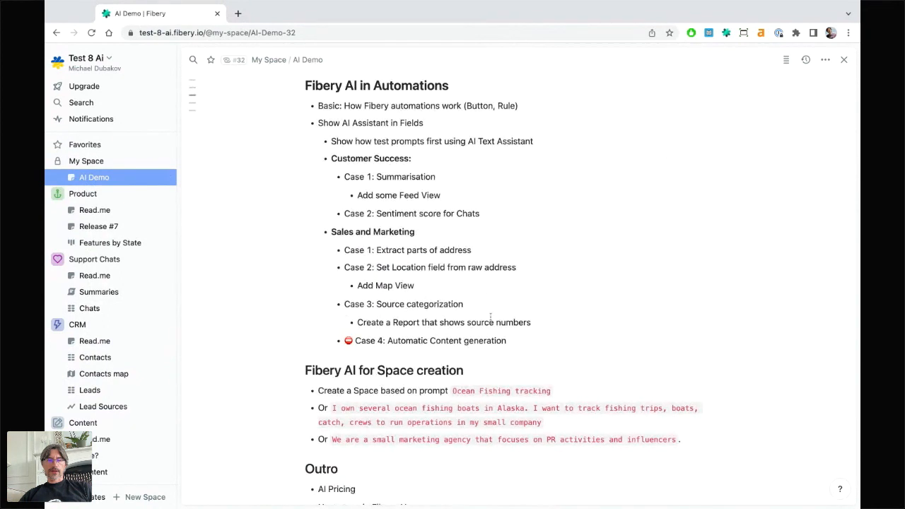
scroll(490, 316, "down", 1)
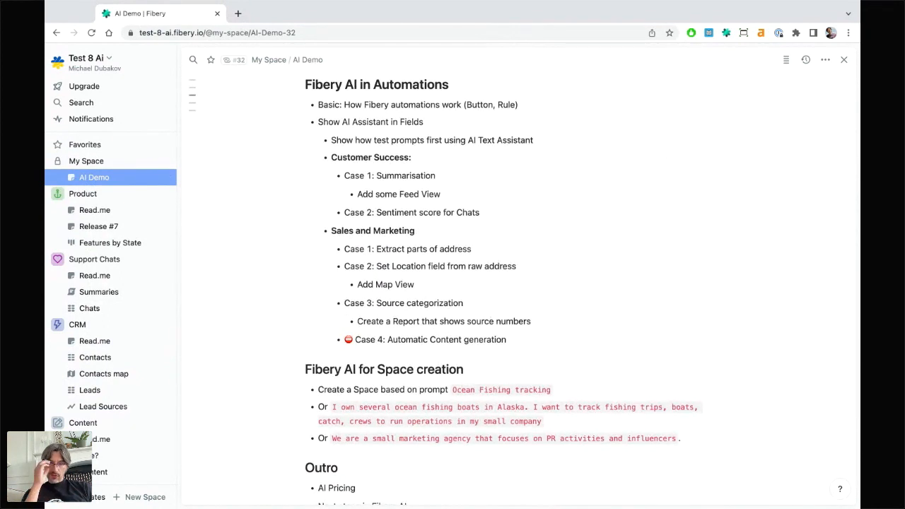
scroll(490, 289, "down", 1)
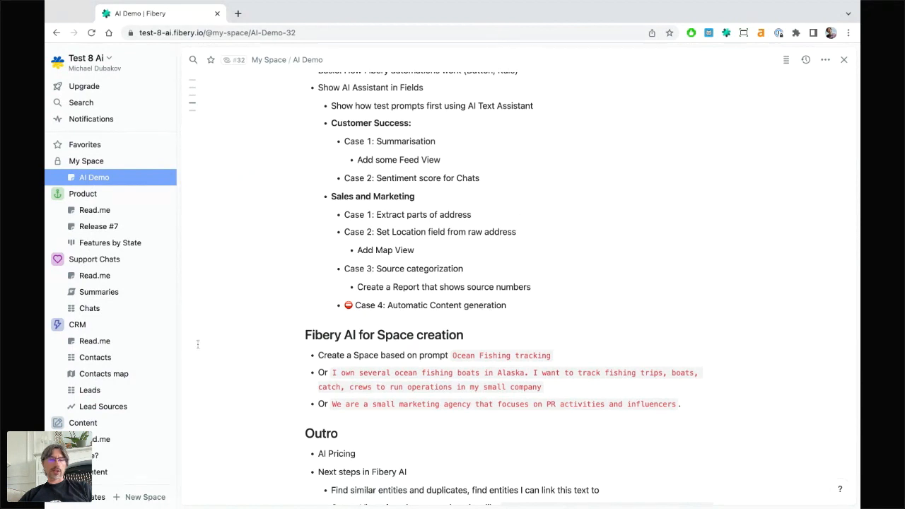
scroll(141, 332, "down", 1)
- Examine the Content space's briefs, its Read.me prompts and the fields of the arrhythmic work schedule record
left_click(127, 439)
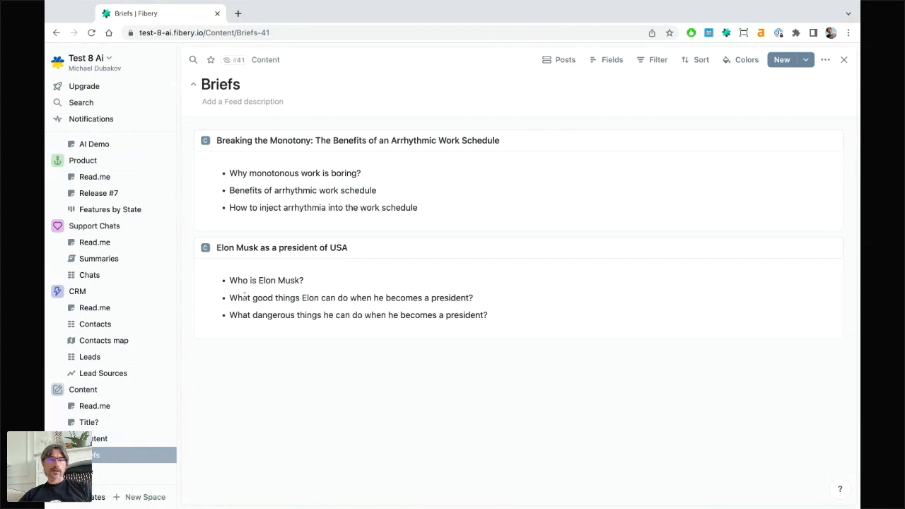
left_click(85, 410)
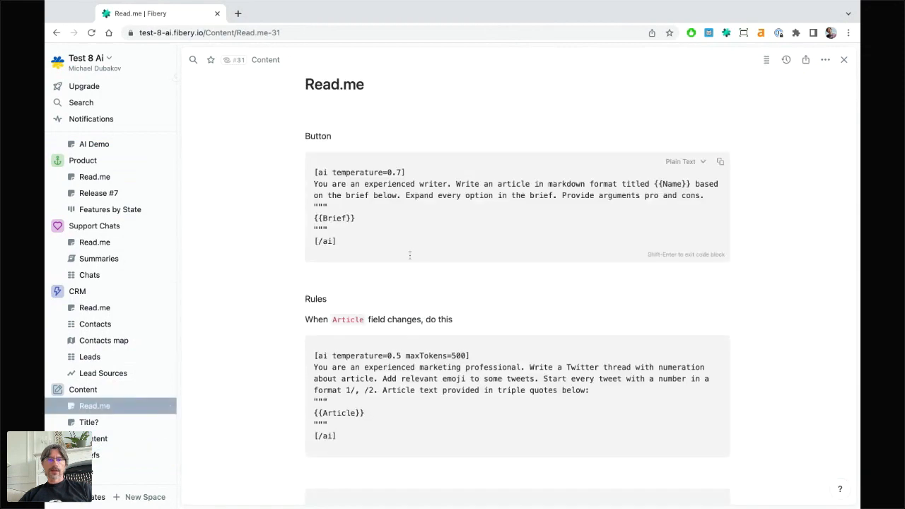
scroll(419, 272, "down", 1)
scroll(420, 272, "up", 1)
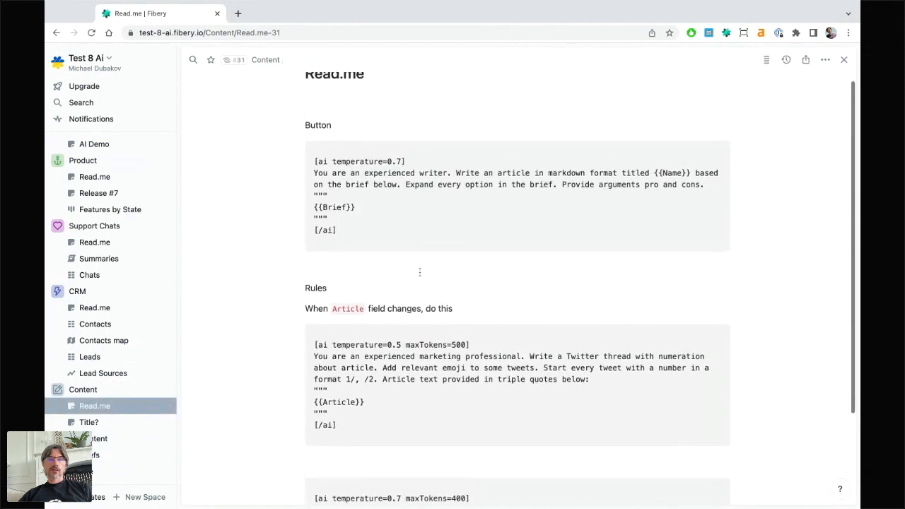
scroll(516, 297, "down", 2)
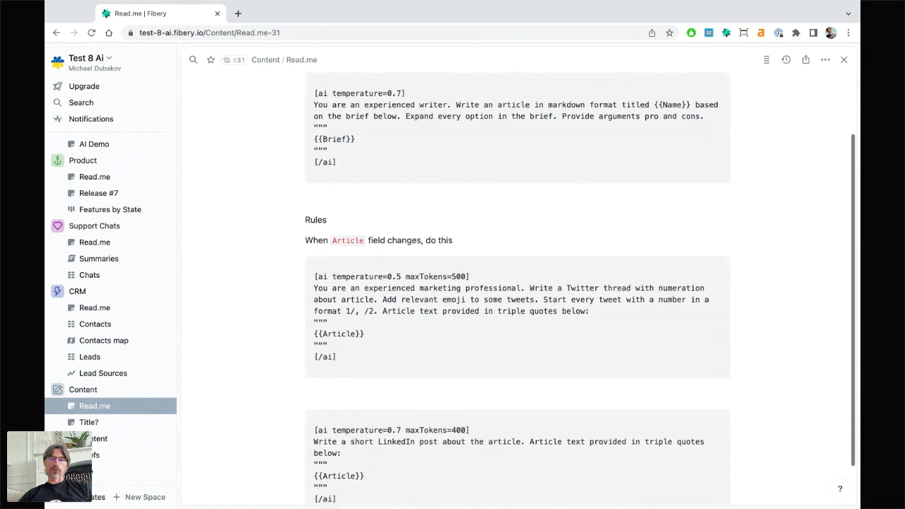
scroll(516, 297, "up", 1)
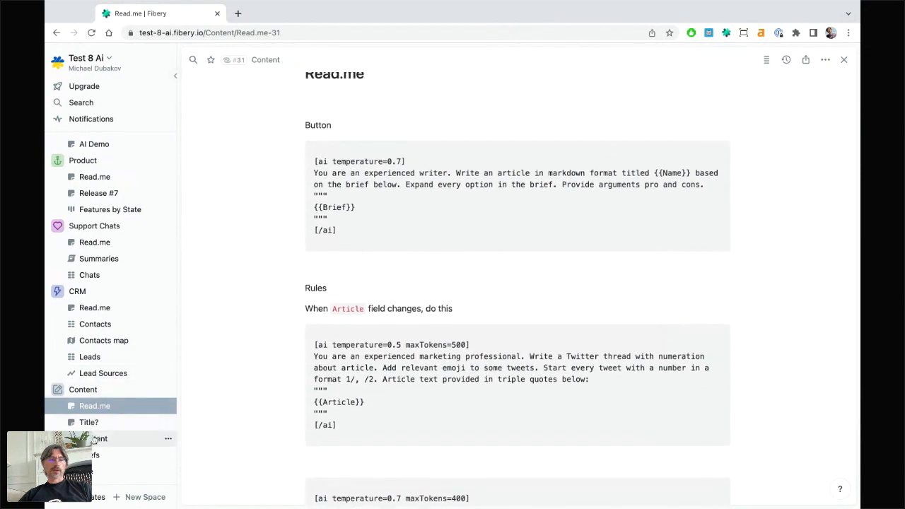
left_click(134, 438)
left_click(207, 148)
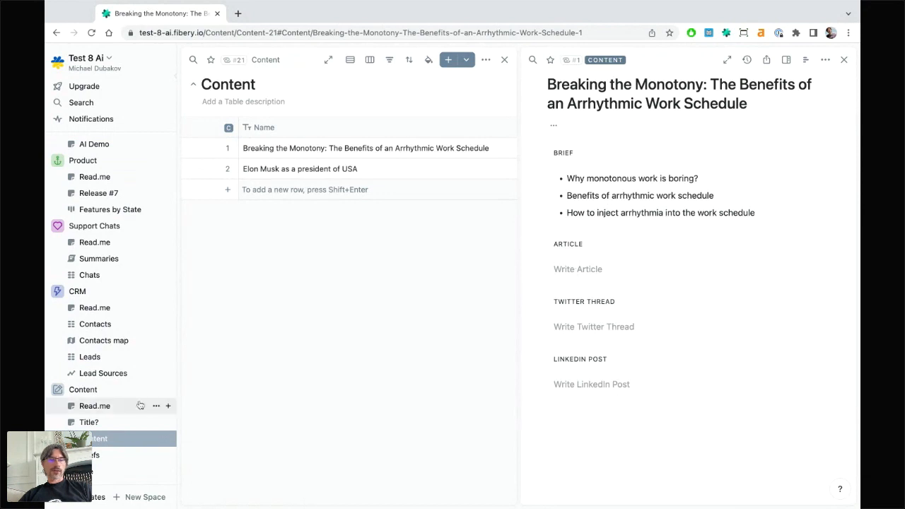
- Copy the article prompt from the Content space's Read.me and create a Content automation button titled Start Content Creation
left_click(95, 405)
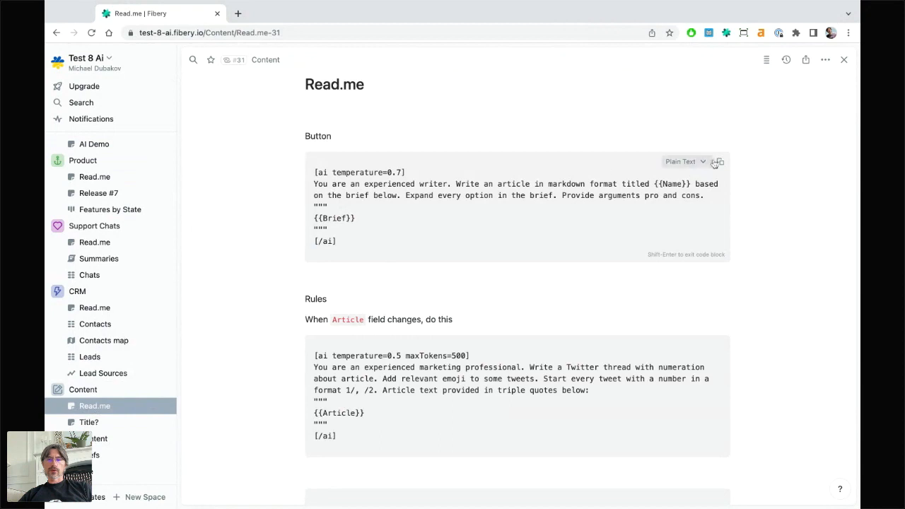
left_click(85, 389)
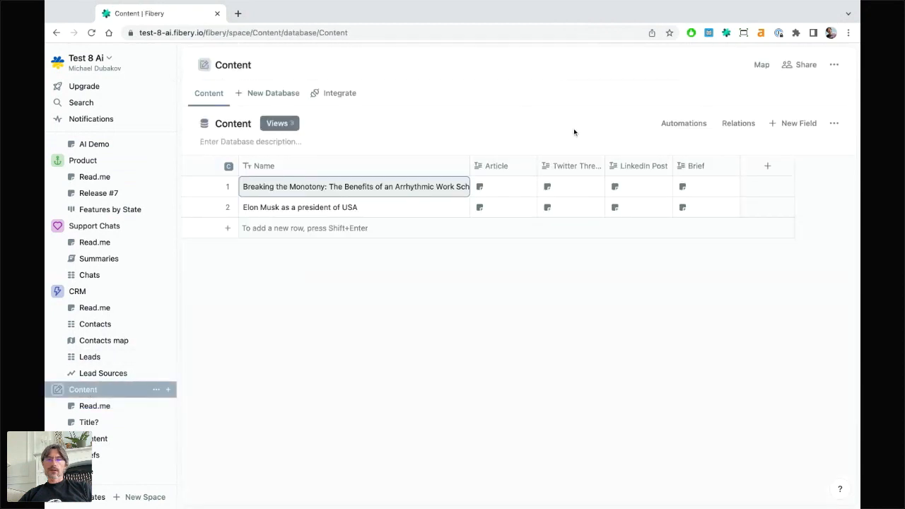
left_click(684, 124)
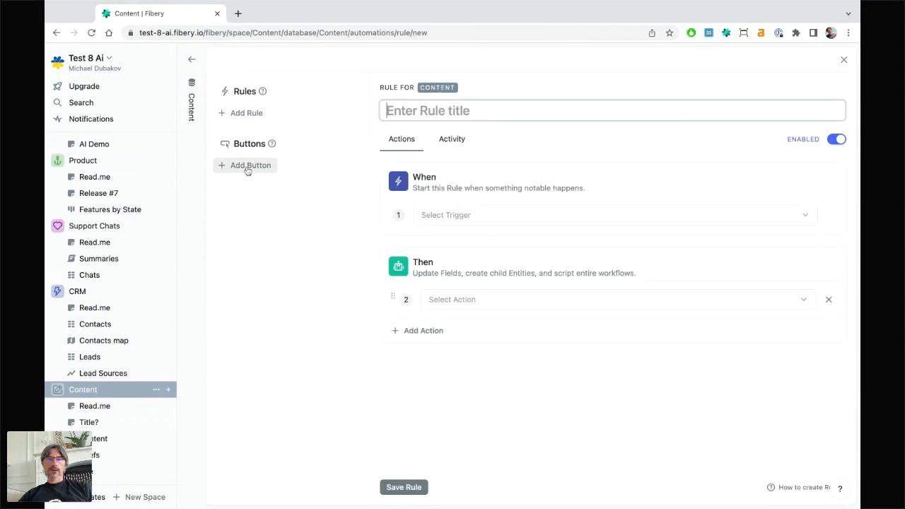
left_click(247, 166)
type("Start Content Creation")
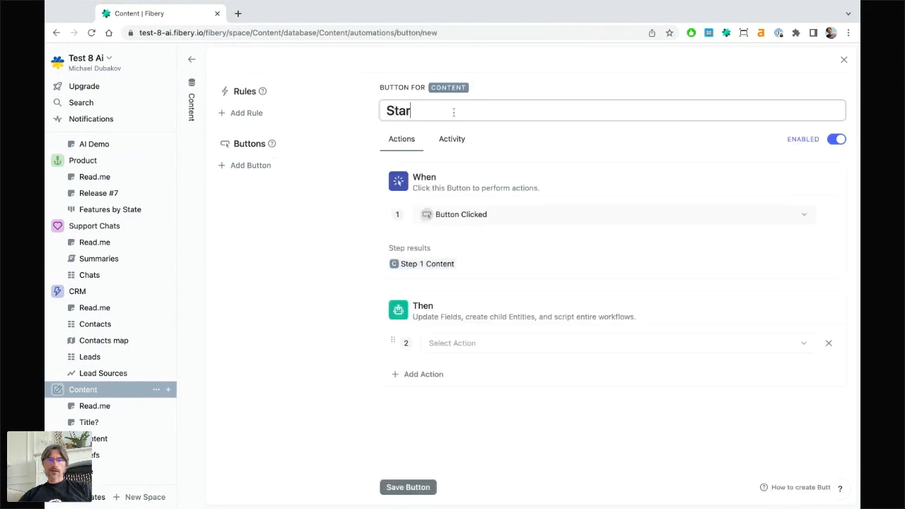
- Add an Overwrite Article action containing the copied temperature=0.7 prompt that writes an article from {{Name}} and {{Brief}}, and save the button
left_click(459, 343)
scroll(480, 299, "down", 3)
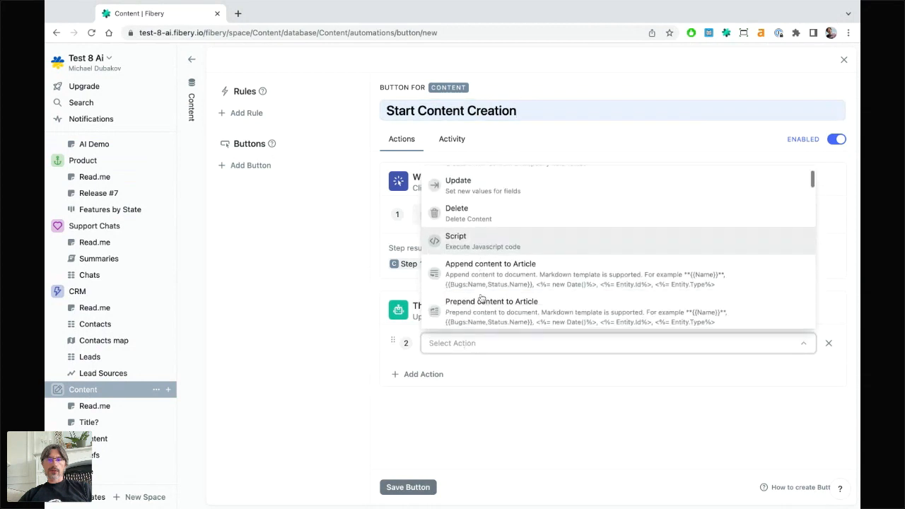
left_click(482, 308)
left_click(456, 403)
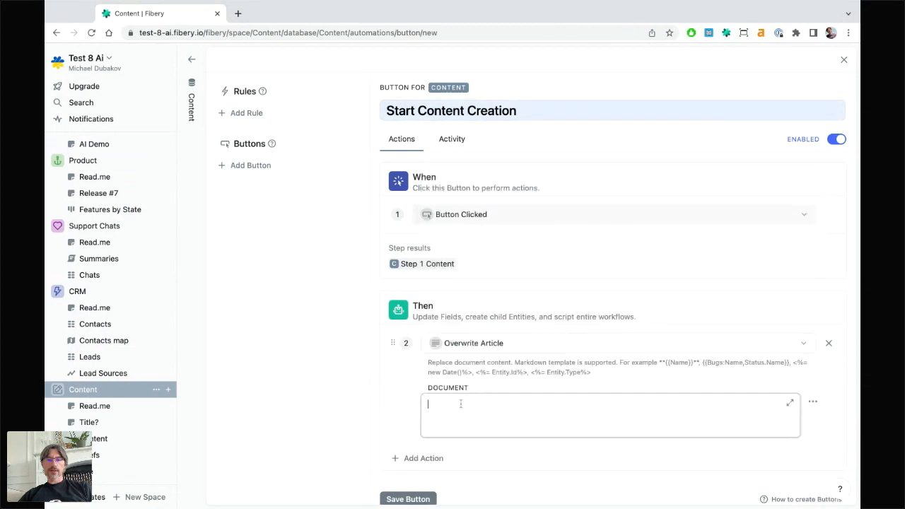
type("[ai temperature=0.7] You are an experienced writer. Write an article in markdown format titled {{Name}} based on the brief below. Expand every option in the brief. Provide arguments pro and cons. \"\"\" {{Brief}} \"\"\" [/ai]")
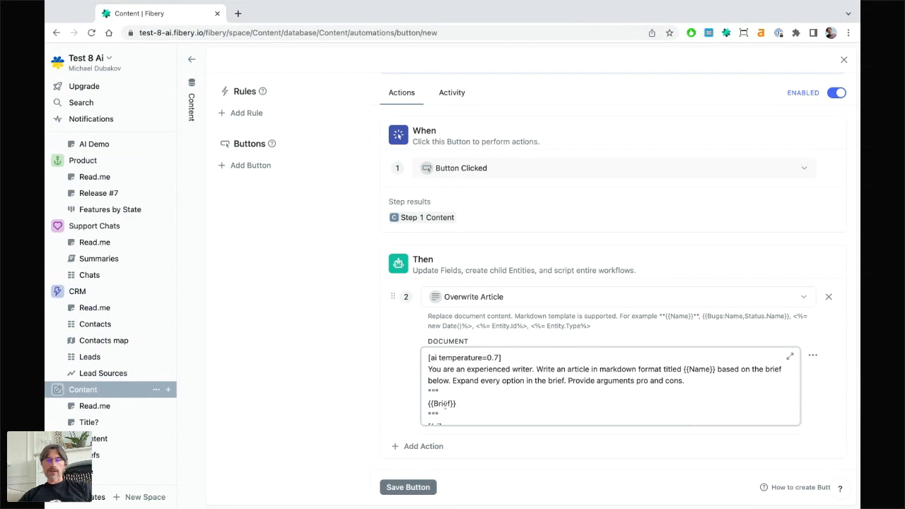
scroll(462, 403, "down", 1)
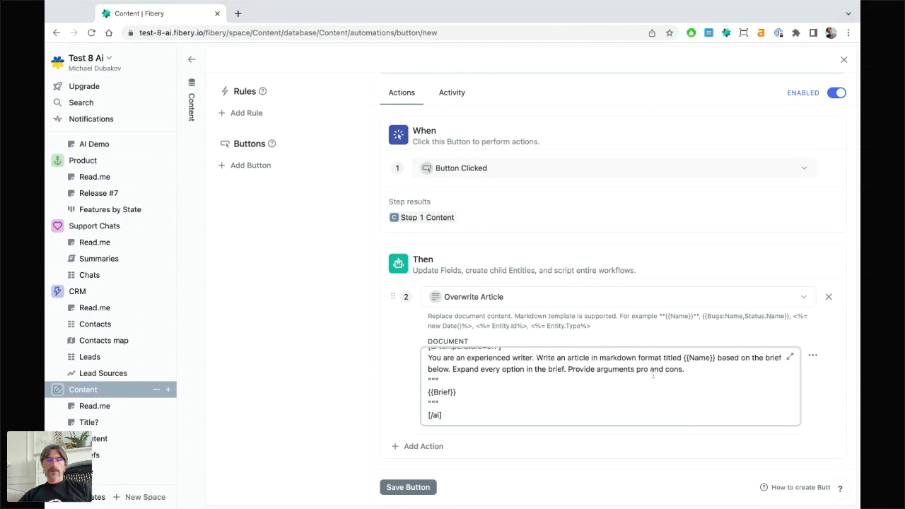
left_click(407, 487)
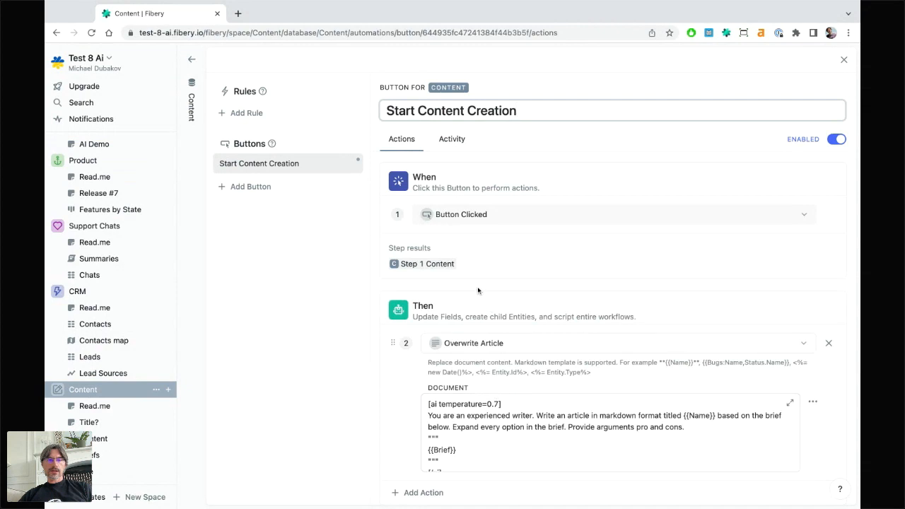
- Copy the Twitter thread prompt from the Content Read.me and open the Content database's automations in a separate browser tab
left_click(95, 406)
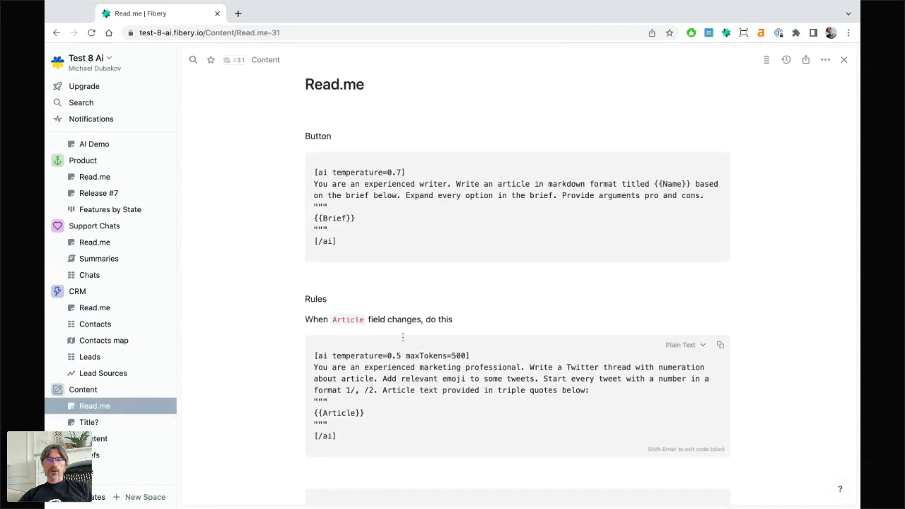
scroll(384, 247, "down", 2)
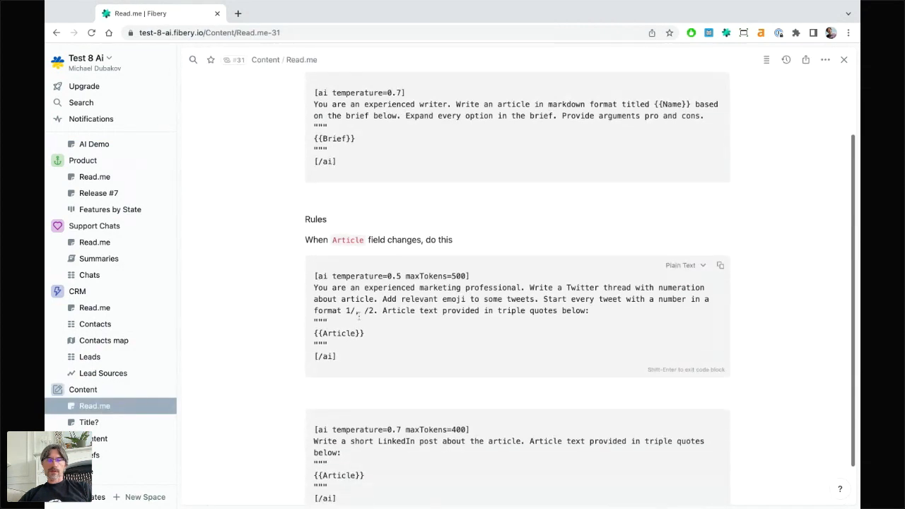
scroll(359, 315, "down", 1)
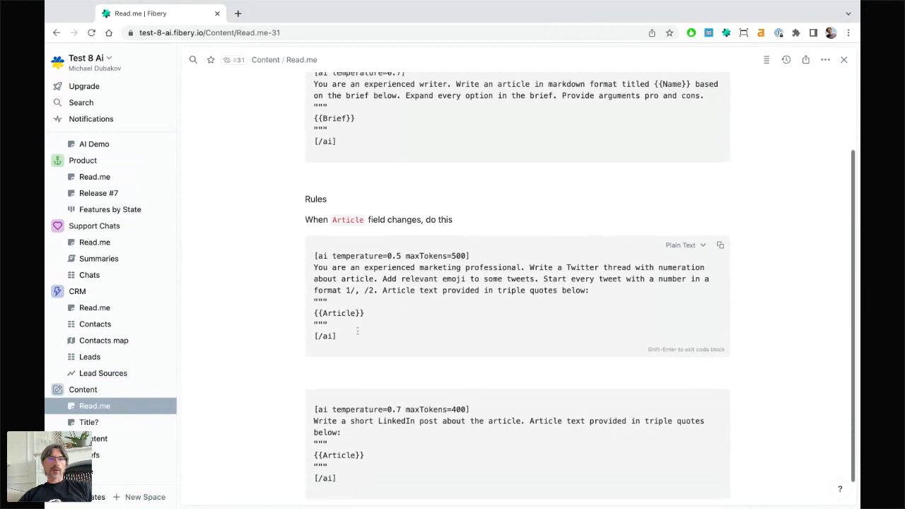
left_click_drag(351, 334, 314, 255)
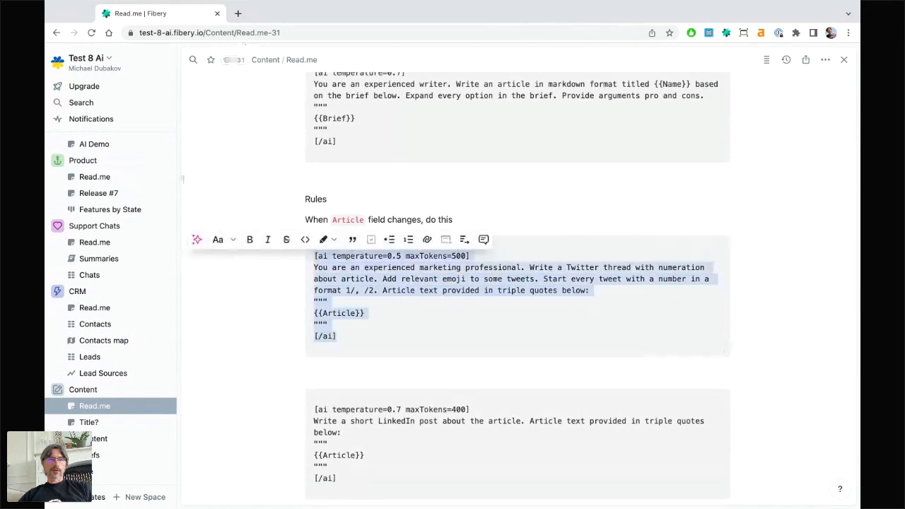
left_click(122, 393, "ctrl")
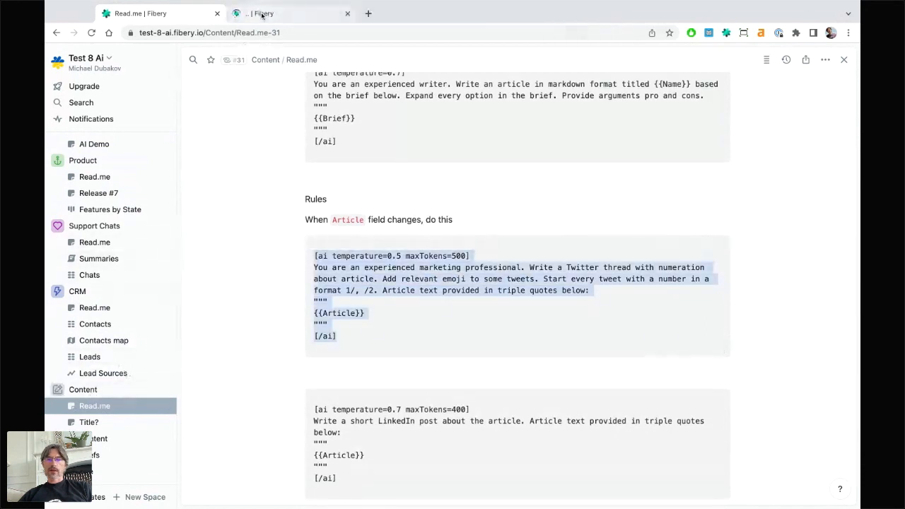
left_click(262, 14)
left_click(683, 123)
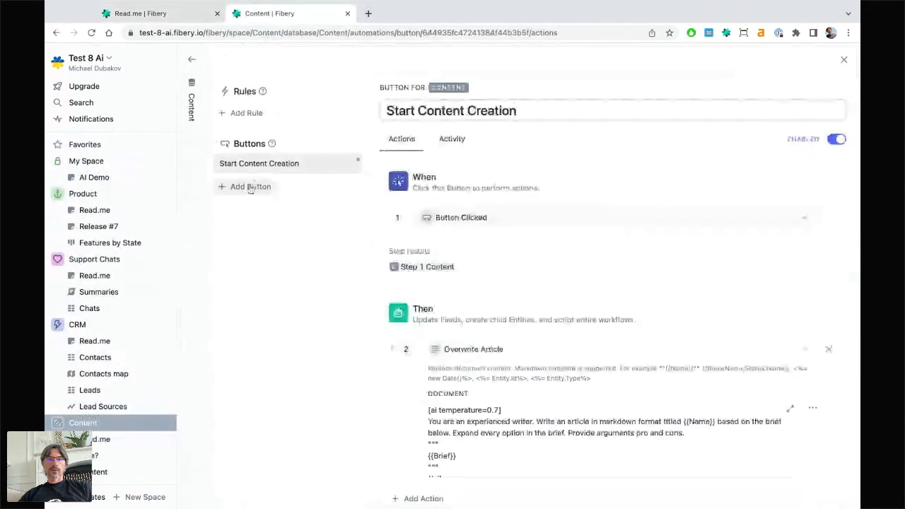
- Create a new Content automation rule titled Generate Tweets & Linkedin
left_click(249, 114)
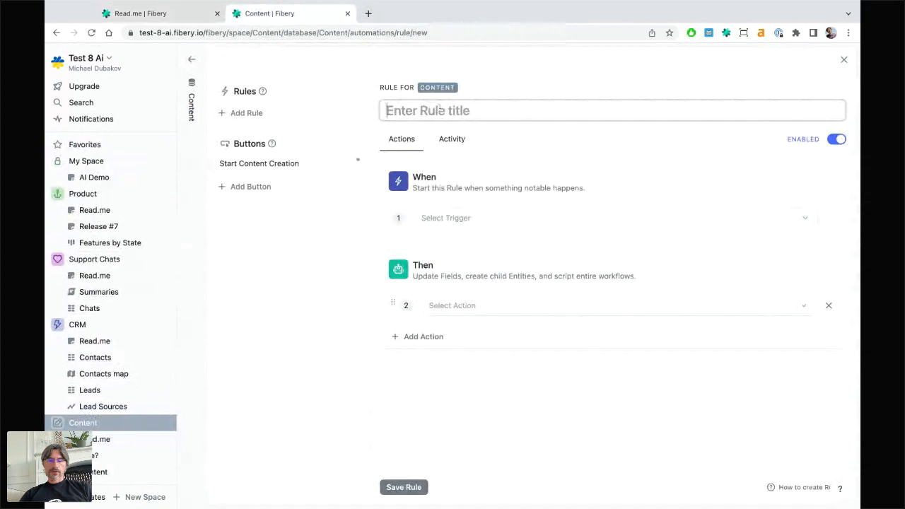
type("Generate ")
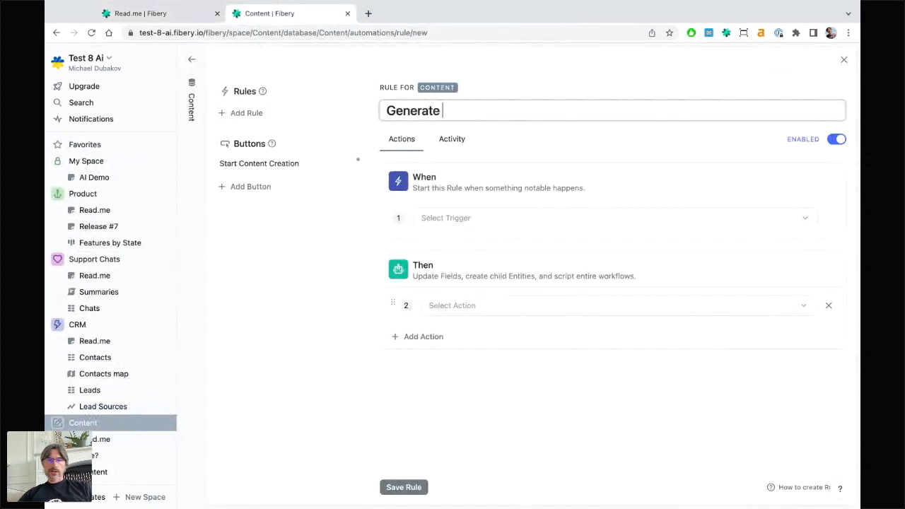
type("Tweets & ")
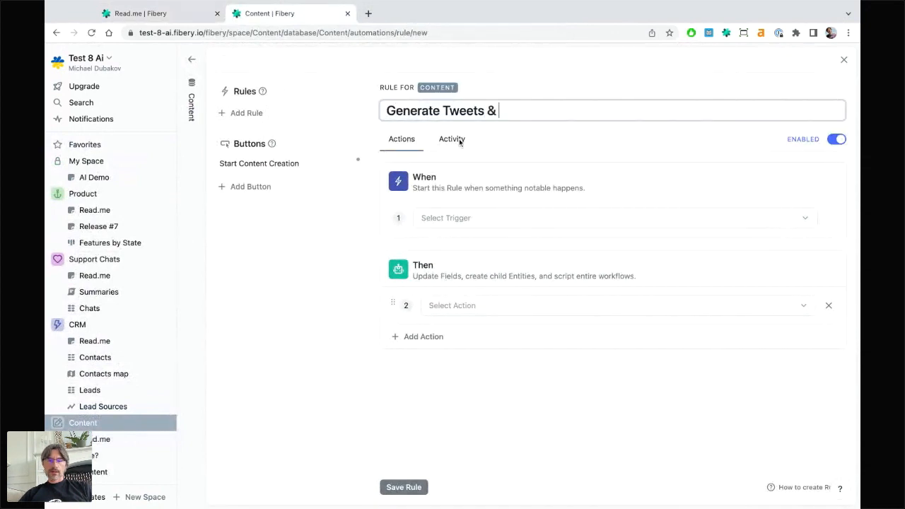
type("Linkeding")
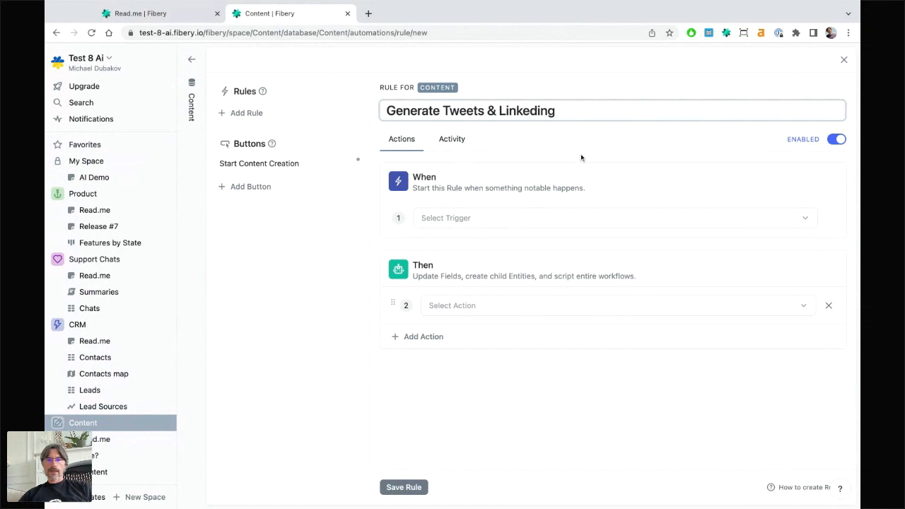
key("BackSpace")
- Set the rule's trigger to Content Updated with Article as the changed field
left_click(464, 219)
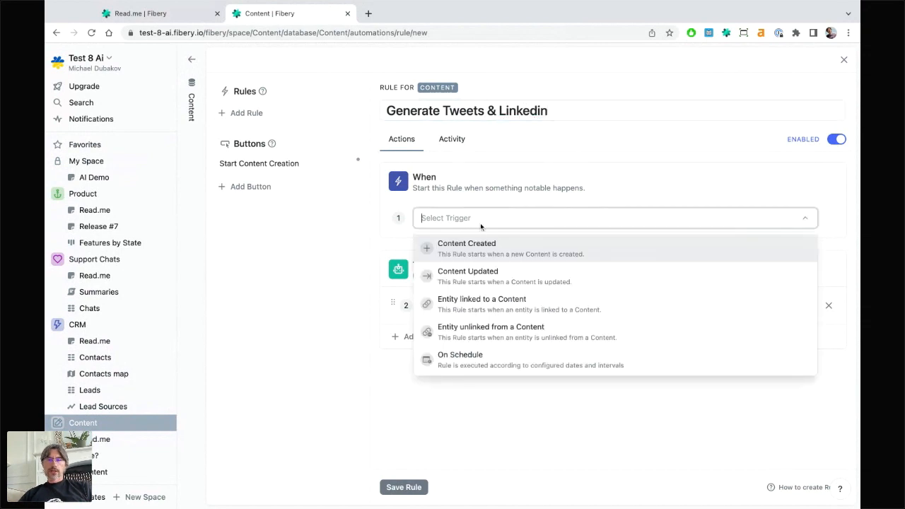
left_click(504, 281)
left_click(711, 219)
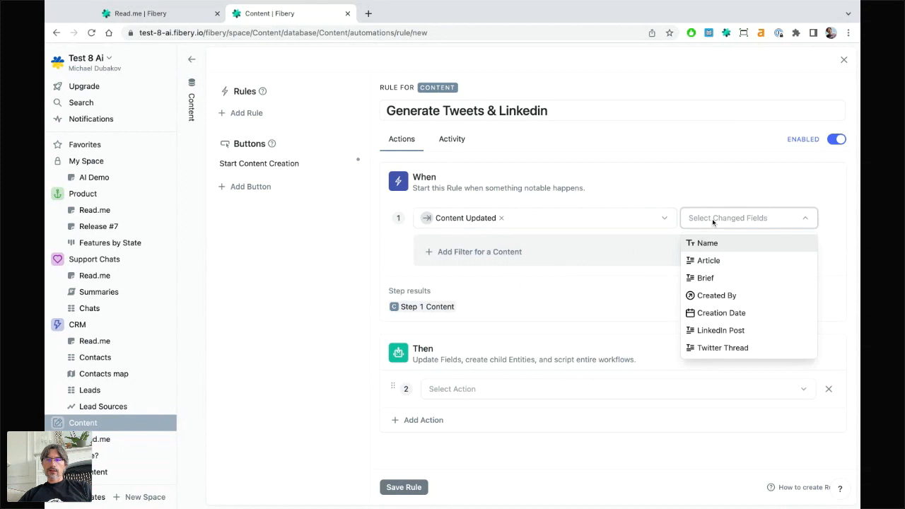
left_click(733, 261)
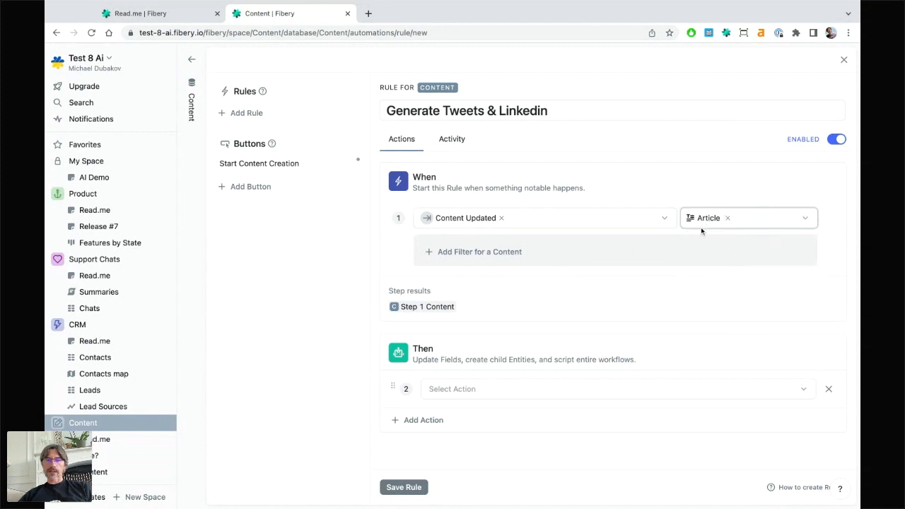
- Add an Overwrite Twitter Thread action with the copied temperature=0.5 maxTokens=500 prompt and check its {{Article}} reference
left_click(467, 391)
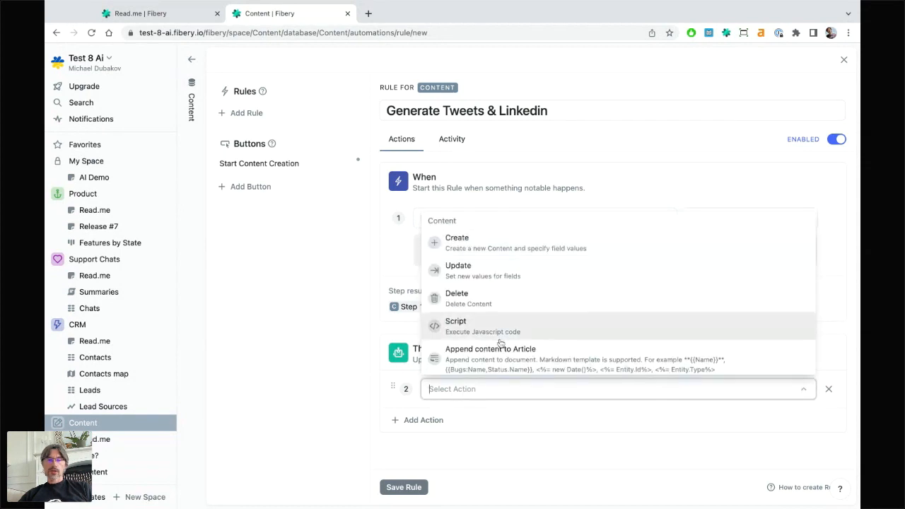
scroll(498, 335, "down", 5)
scroll(499, 342, "down", 2)
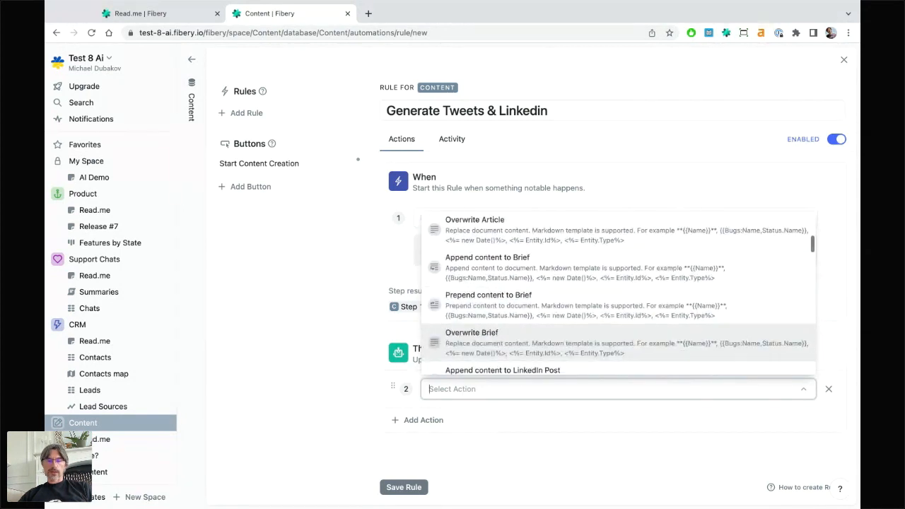
type("tww")
key("BackSpace")
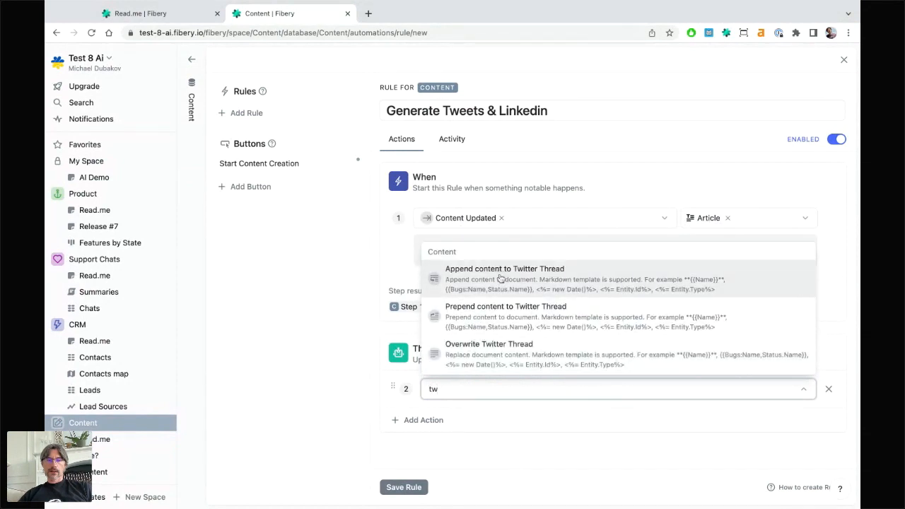
left_click(491, 346)
type("[ai temperature=0.5 maxTokens=500] You are an experienced marketing professional. Write a Twitter thread with numeration about article. Add relevant emoji to some tweets. Start every tweet with a number in a format 1/, /2. Article text provided in triple quotes below: \"\"\" {{Article}} \"\"\" [/ai]")
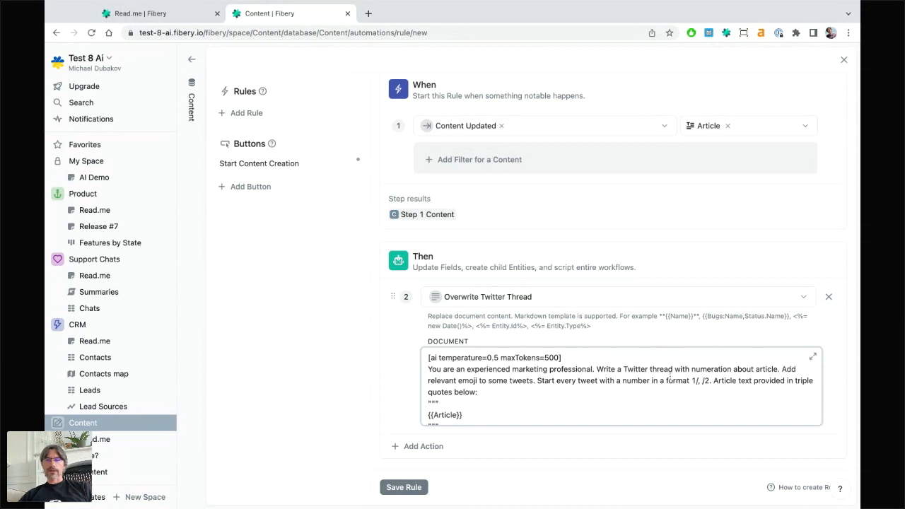
scroll(622, 383, "down", 1)
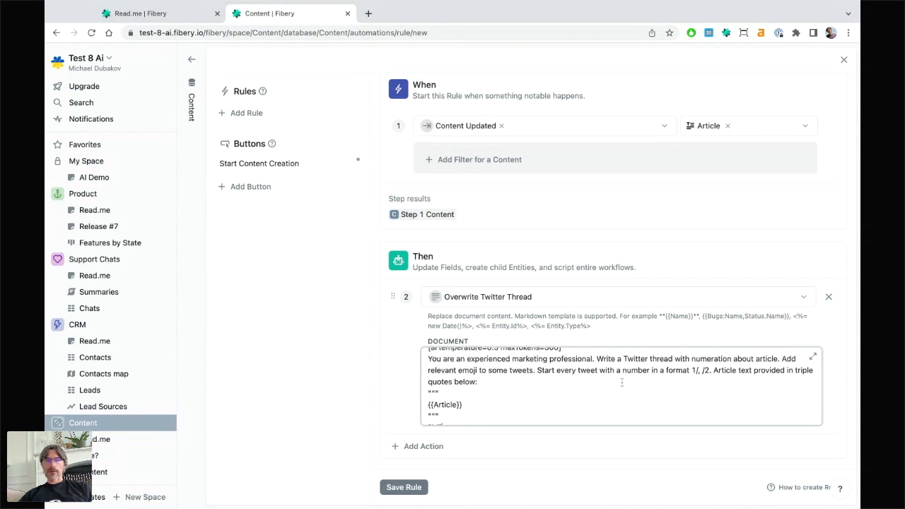
scroll(436, 394, "down", 1)
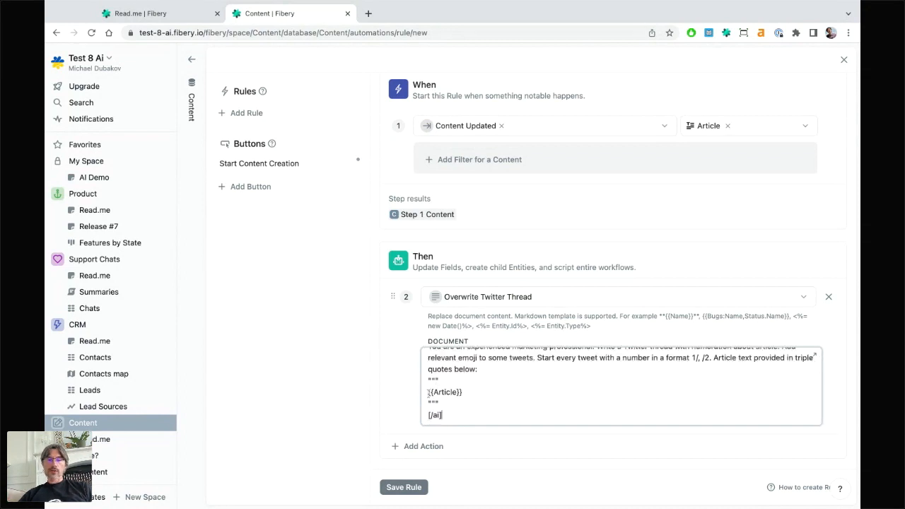
triple_click(468, 392)
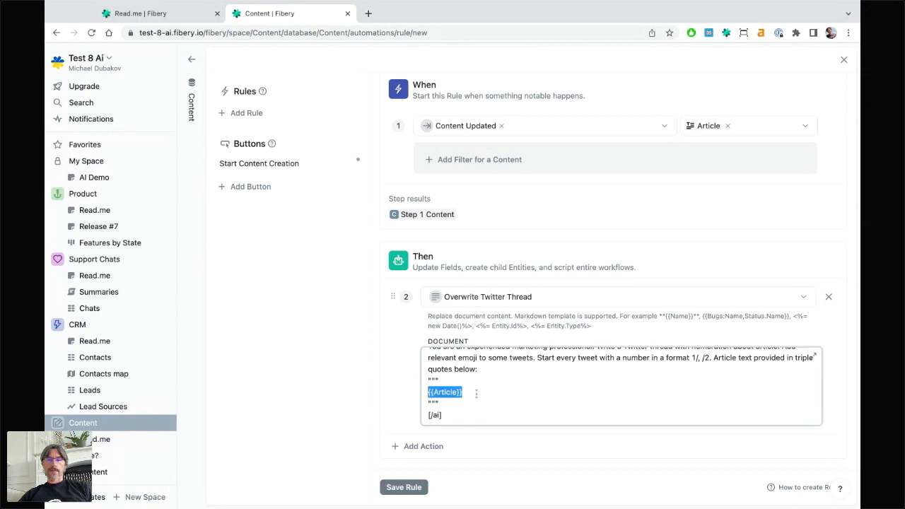
left_click(475, 394)
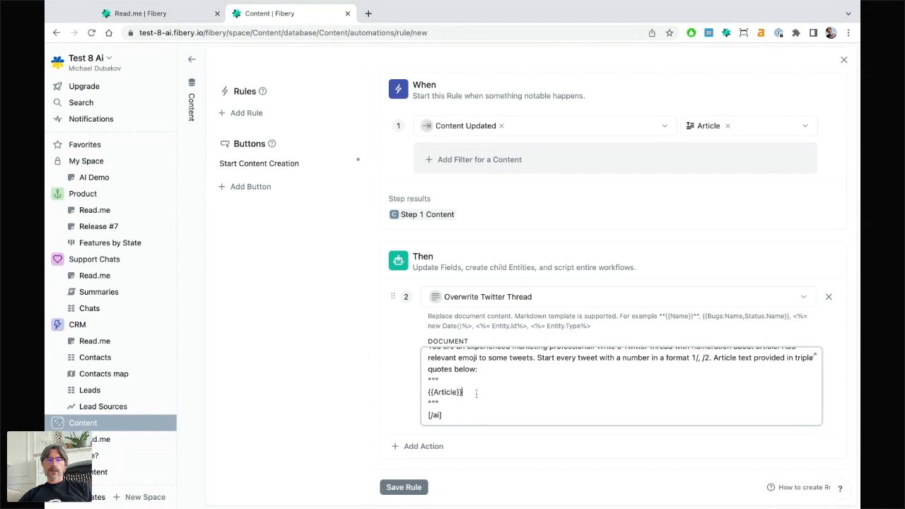
- Add a second action to the rule, Overwrite LinkedIn Post
left_click(416, 449)
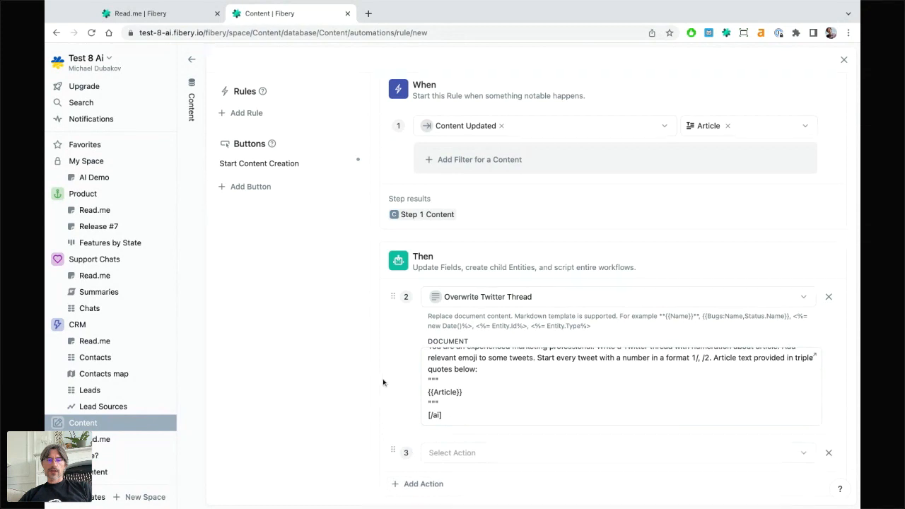
scroll(384, 380, "down", 1)
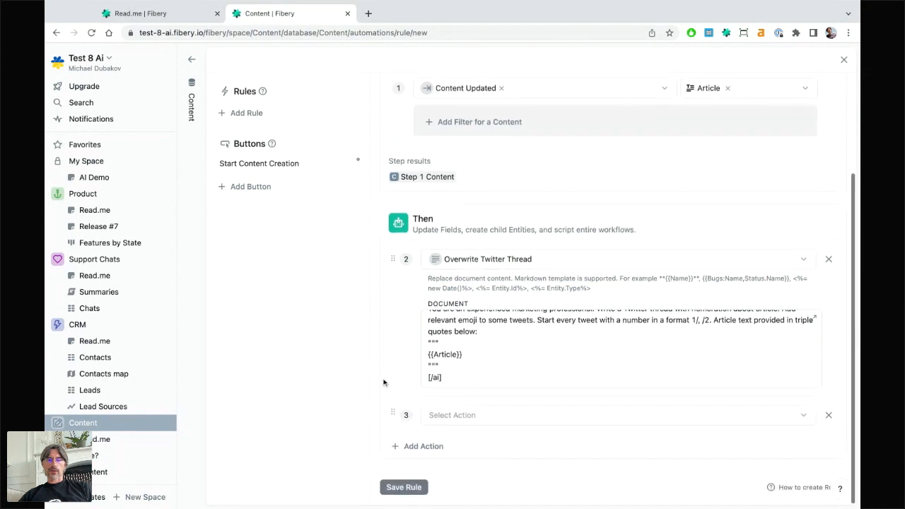
left_click(450, 418)
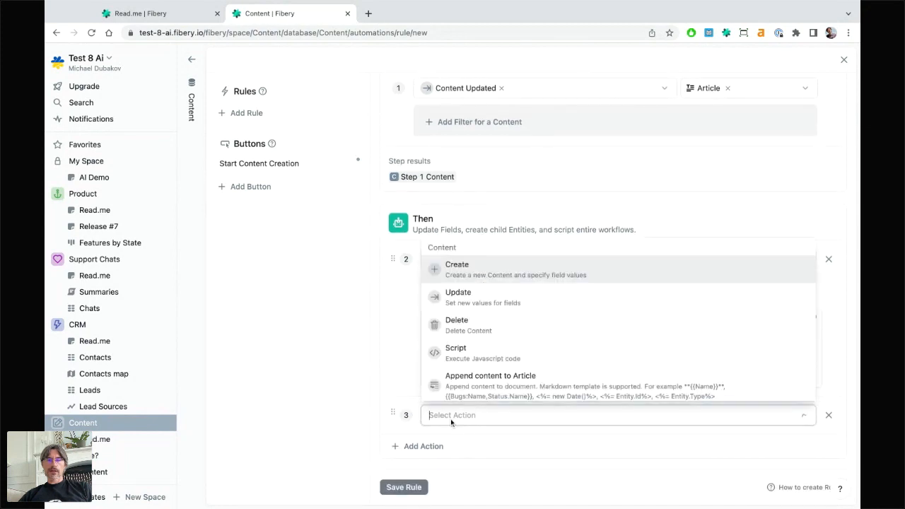
type("li")
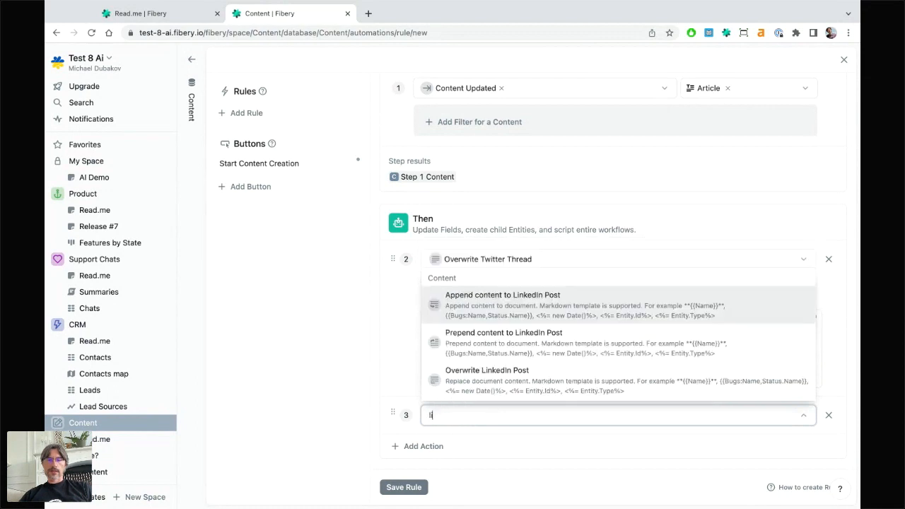
left_click(499, 381)
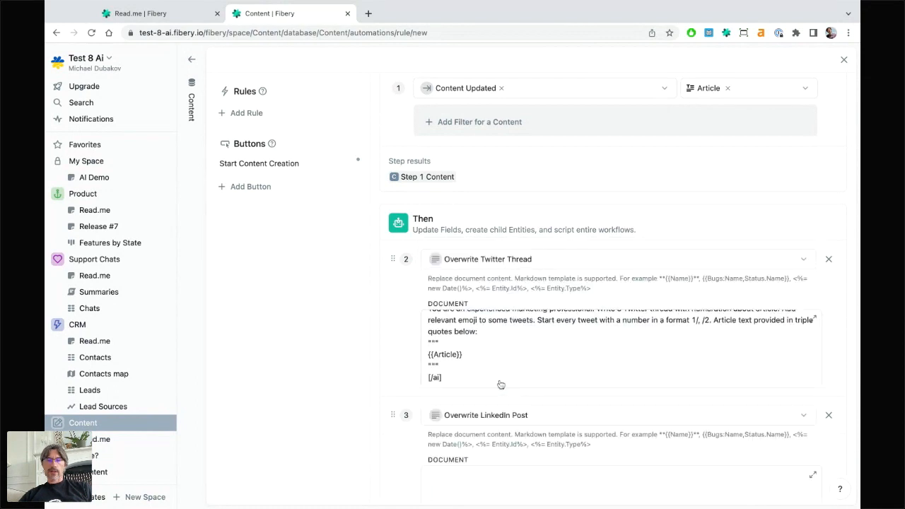
- Fill the Overwrite LinkedIn Post action with the temperature=0.7 maxTokens=400 prompt from the Content Read.me and save the rule
left_click(162, 12)
scroll(412, 320, "down", 1)
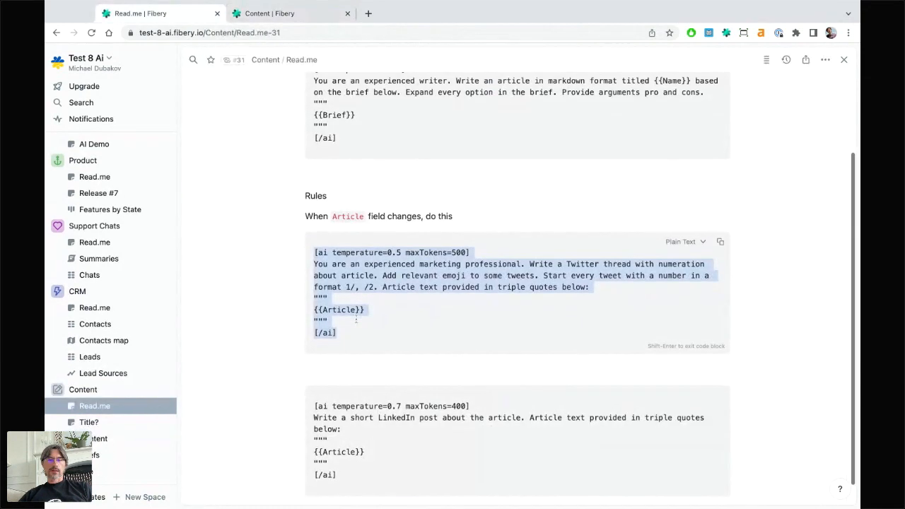
left_click_drag(346, 455, 314, 381)
key("super+c")
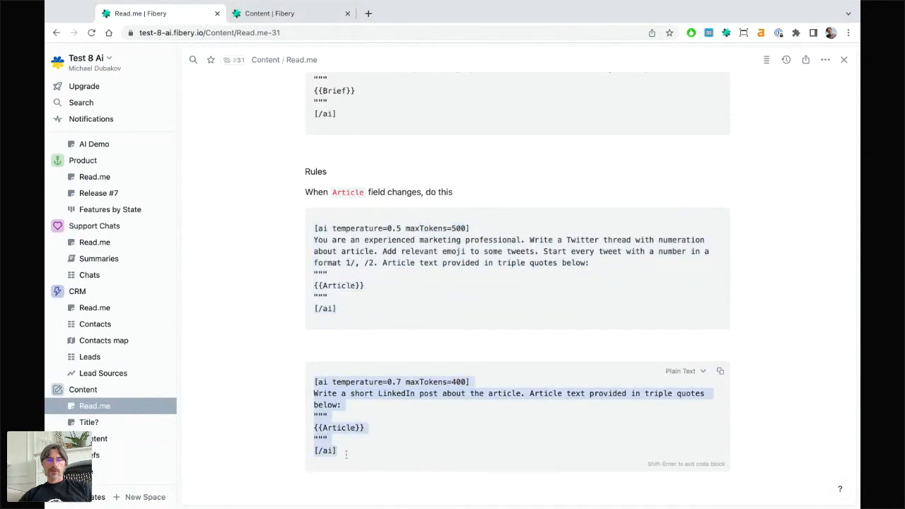
left_click(263, 14)
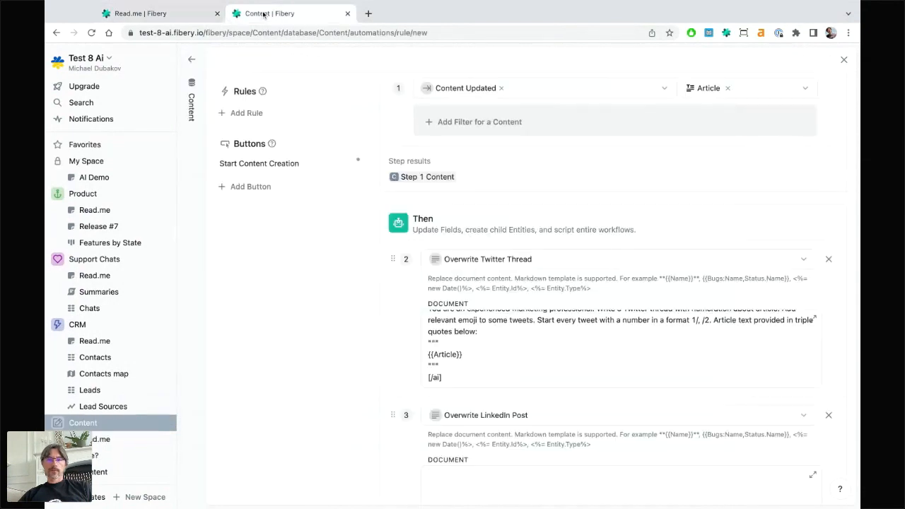
left_click(457, 470)
key("super+v")
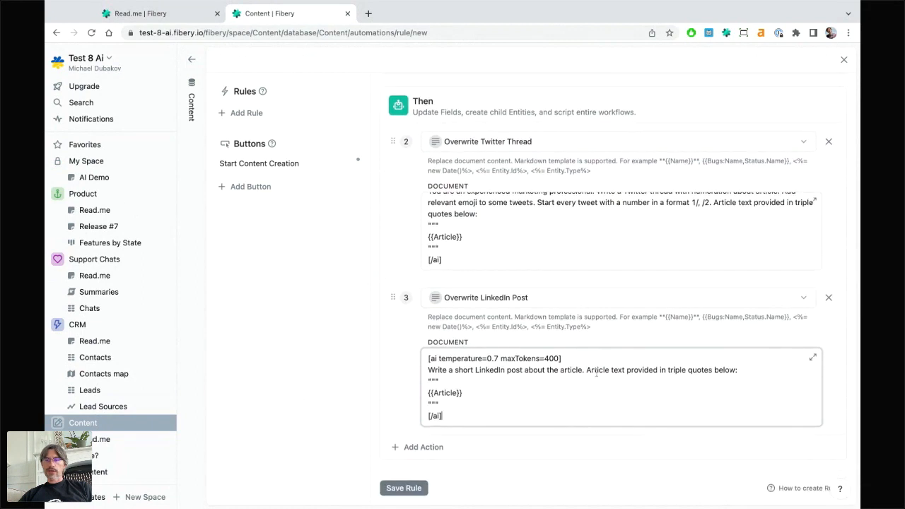
left_click(403, 488)
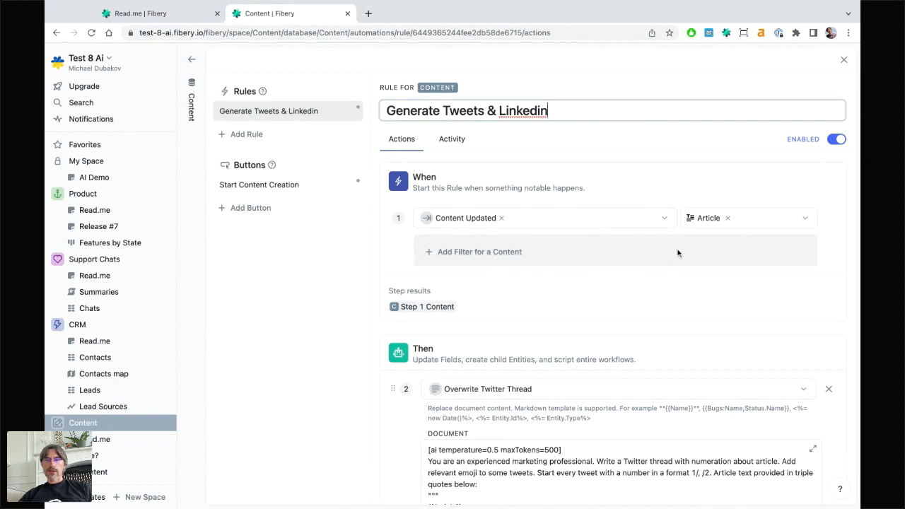
scroll(626, 305, "down", 3)
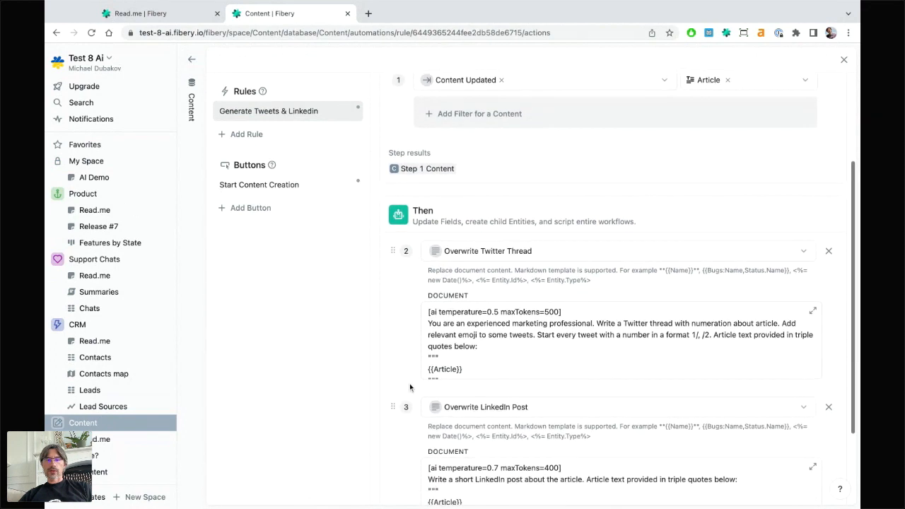
scroll(409, 387, "down", 1)
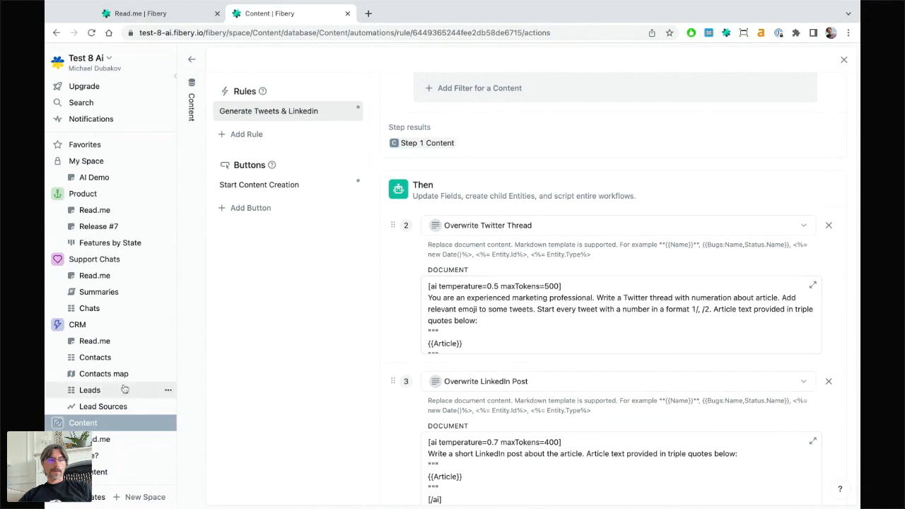
- Open the Breaking the Monotony item from the Content table in full view and run Start Content Creation on it
scroll(99, 414, "down", 2)
left_click(90, 423)
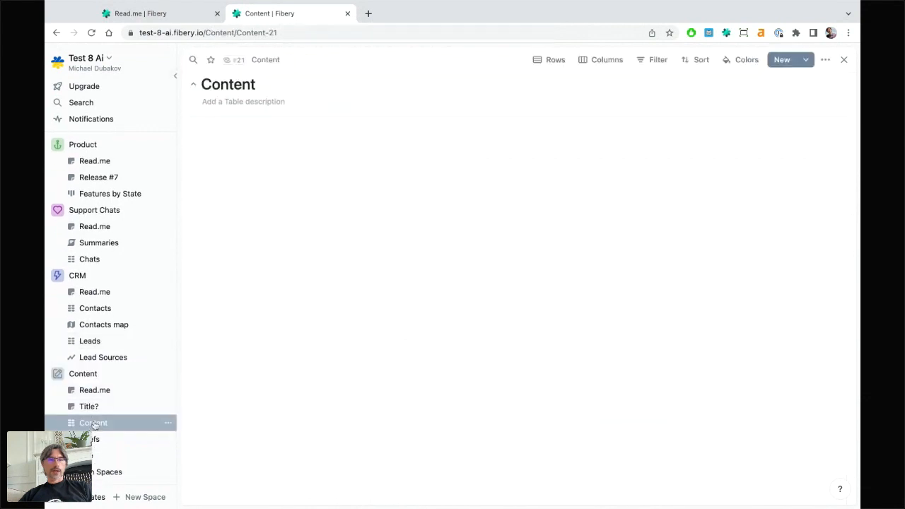
left_click(207, 150)
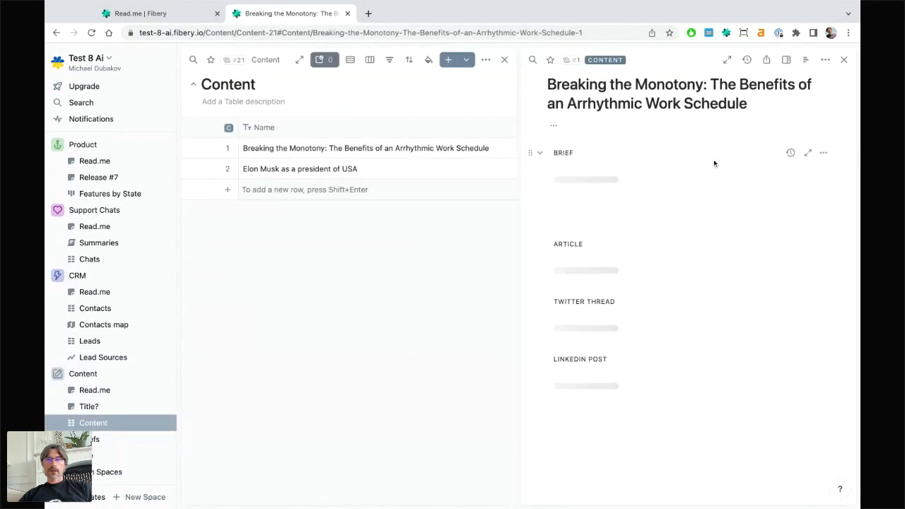
left_click(727, 59)
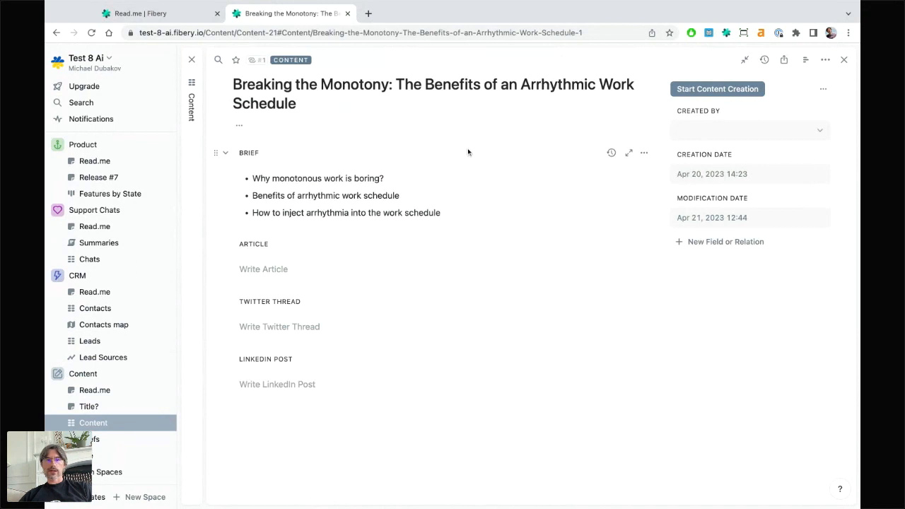
left_click(697, 89)
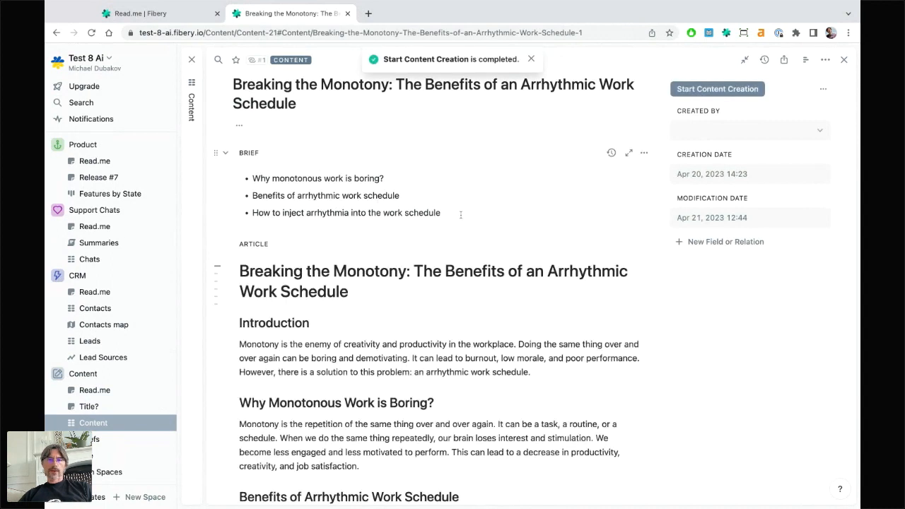
- Review the generated Article, Twitter Thread and LinkedIn Post fields of the Breaking the Monotony item
scroll(438, 282, "down", 9)
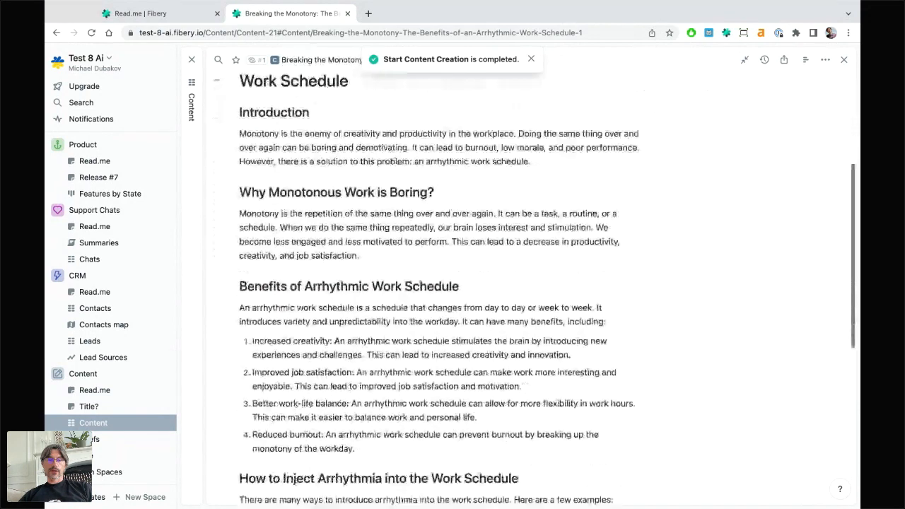
scroll(752, 297, "down", 7)
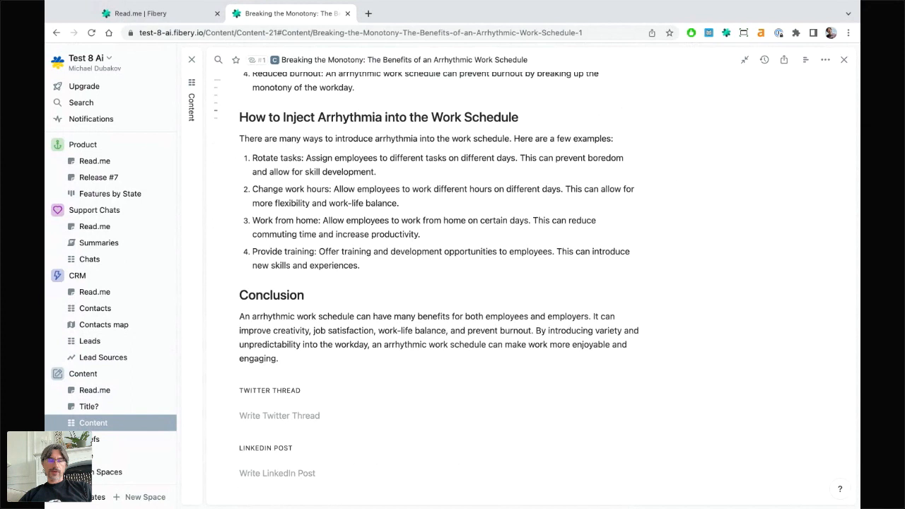
scroll(528, 277, "up", 3)
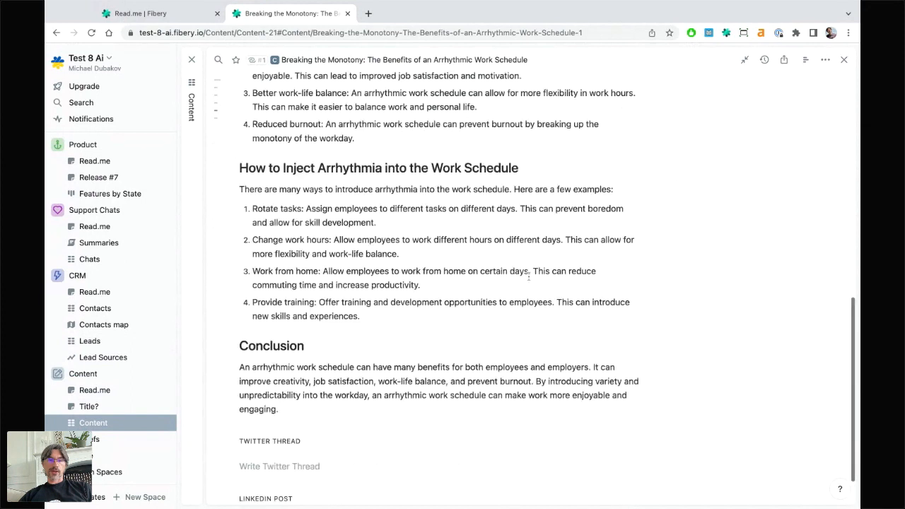
scroll(528, 277, "up", 5)
scroll(528, 277, "down", 2)
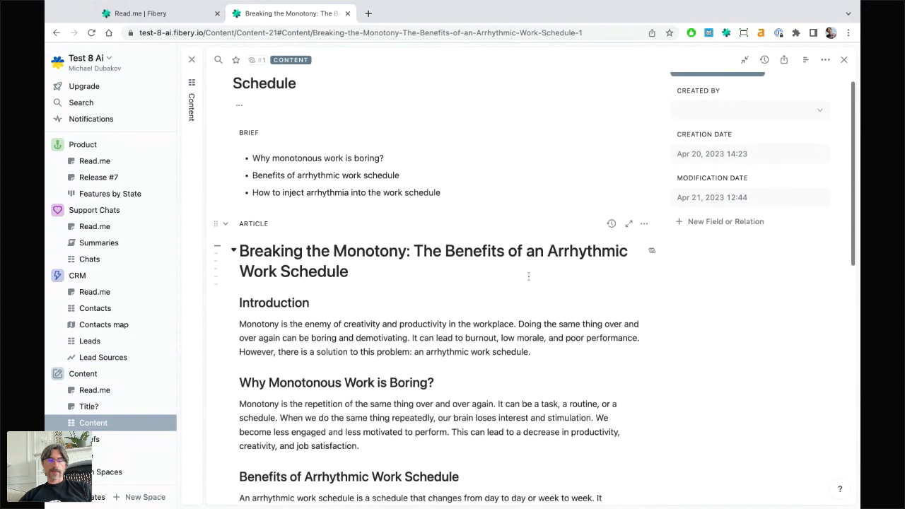
scroll(528, 278, "down", 10)
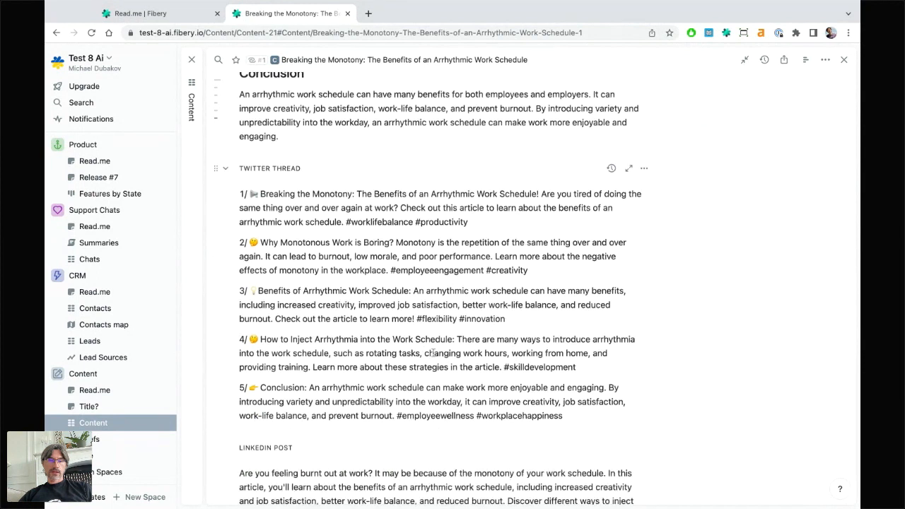
scroll(433, 353, "down", 2)
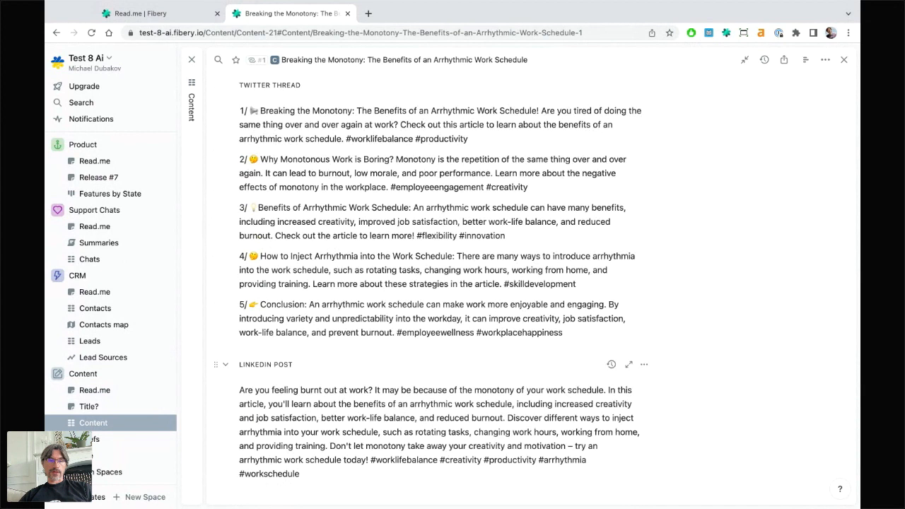
scroll(371, 302, "up", 1)
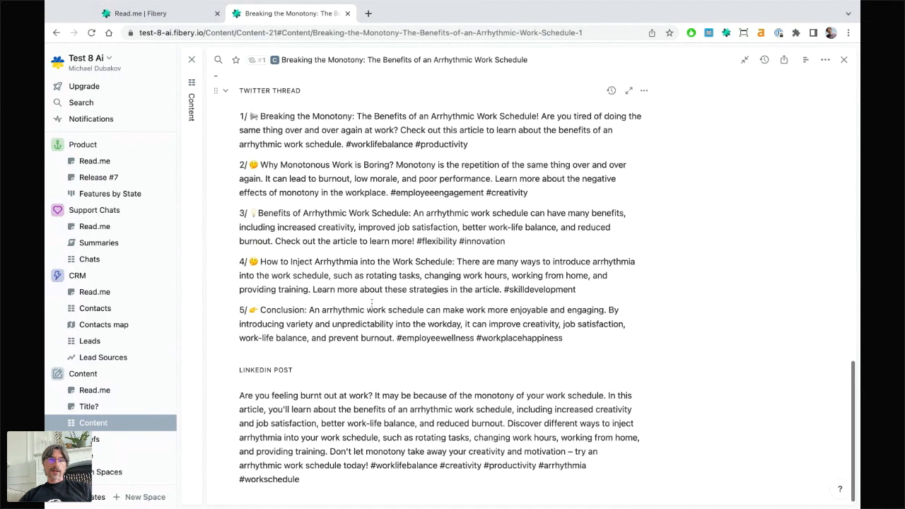
scroll(372, 302, "up", 10)
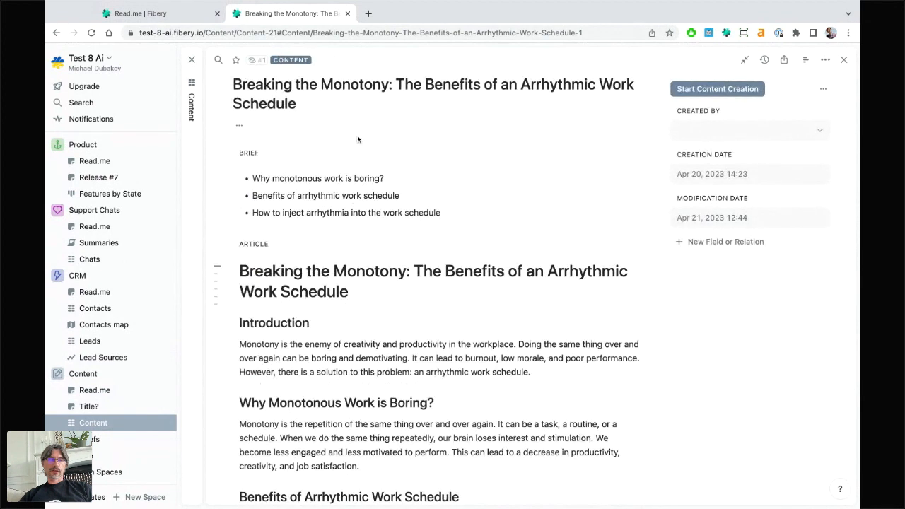
- Return to the Content table and open the item Elon Musk as a president of USA
left_click(194, 119)
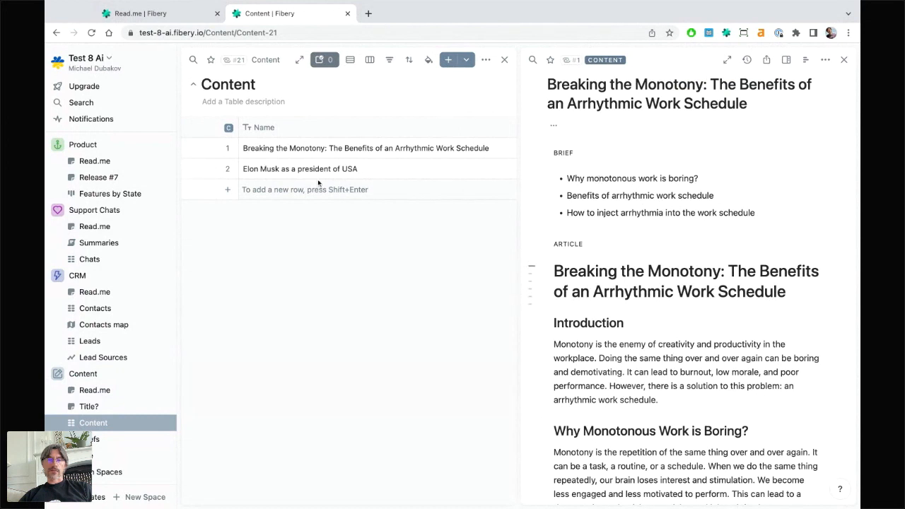
left_click(206, 170)
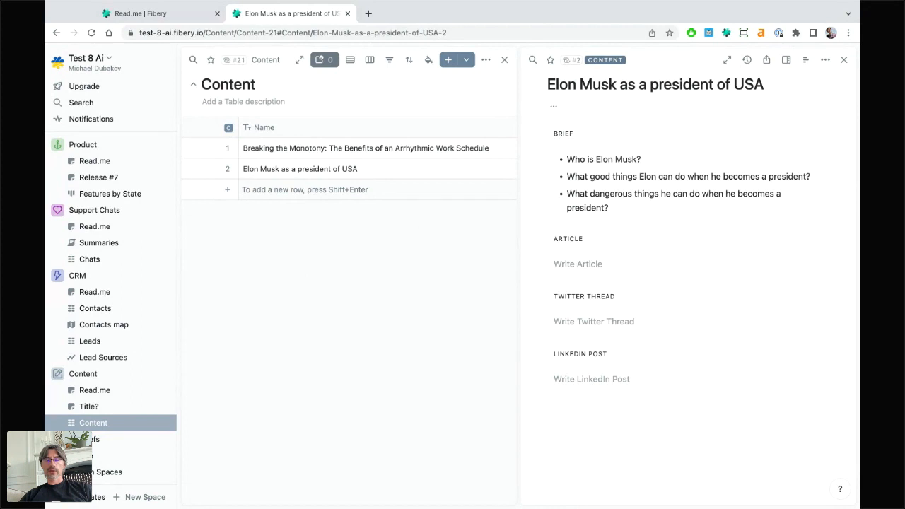
- Check the AI Assistant section with its API key field in the workspace settings, and close the settings page
left_click(92, 69)
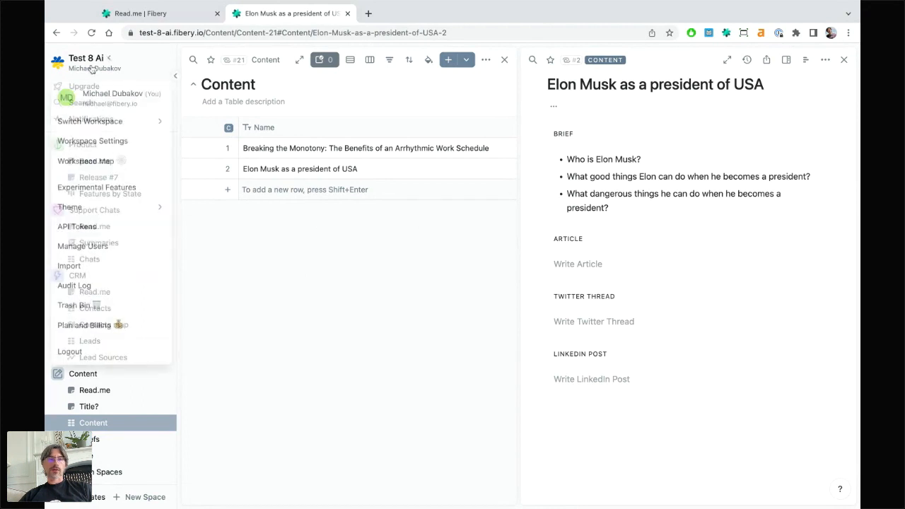
left_click(103, 142)
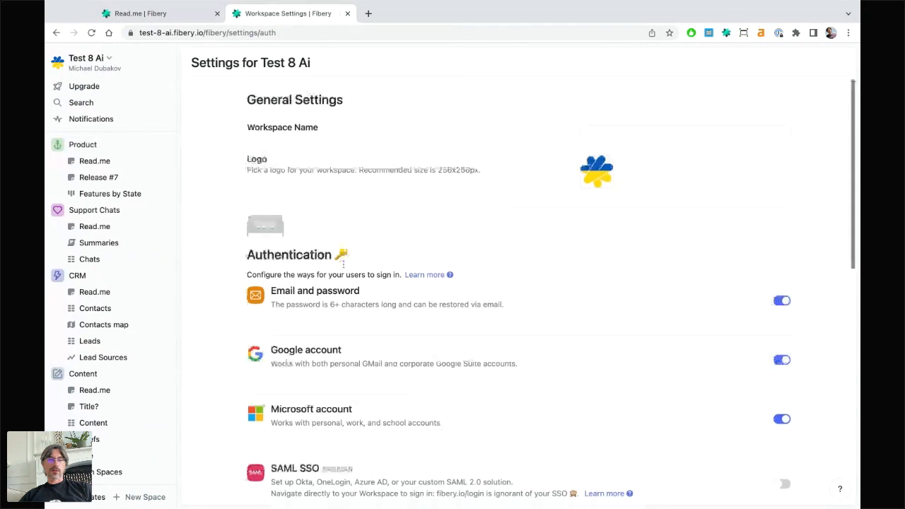
scroll(343, 266, "down", 5)
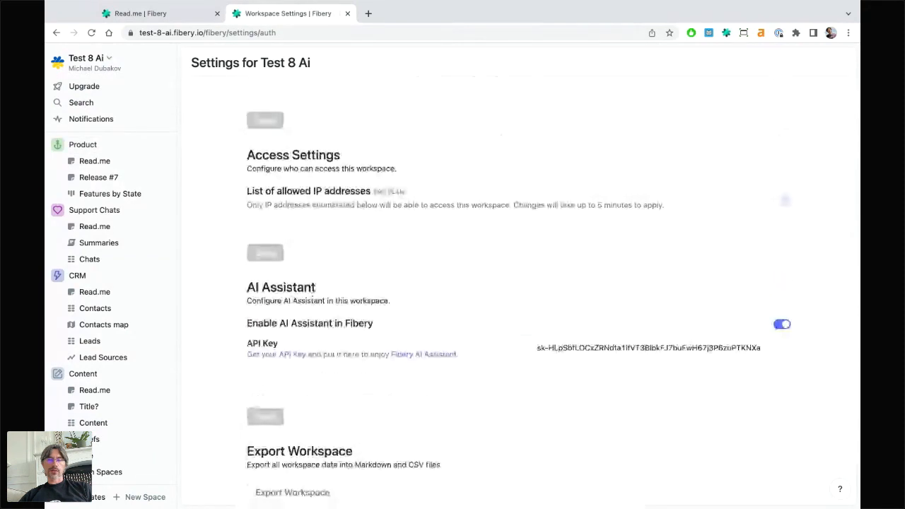
scroll(586, 268, "up", 1)
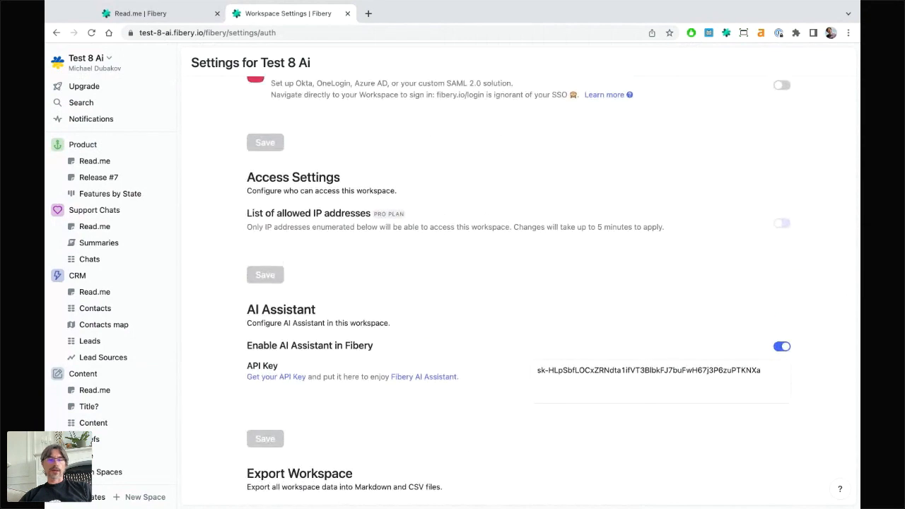
scroll(551, 283, "up", 5)
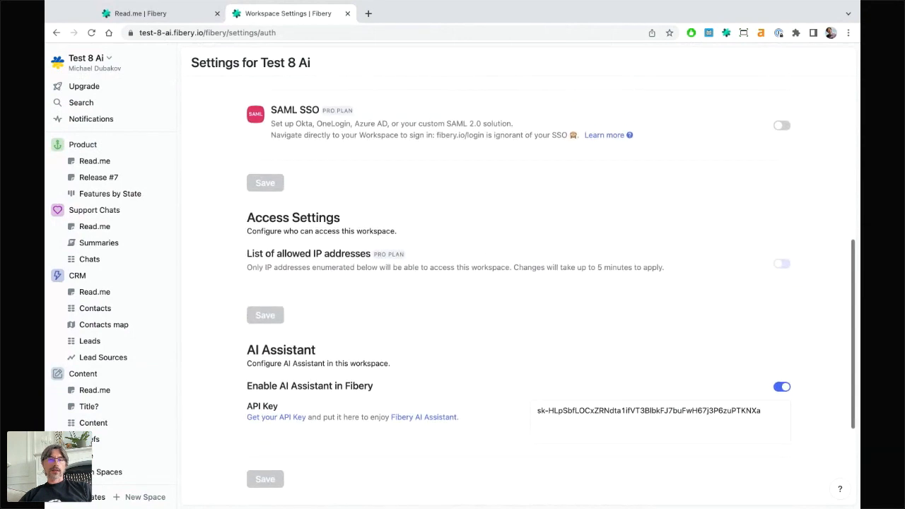
scroll(551, 283, "up", 3)
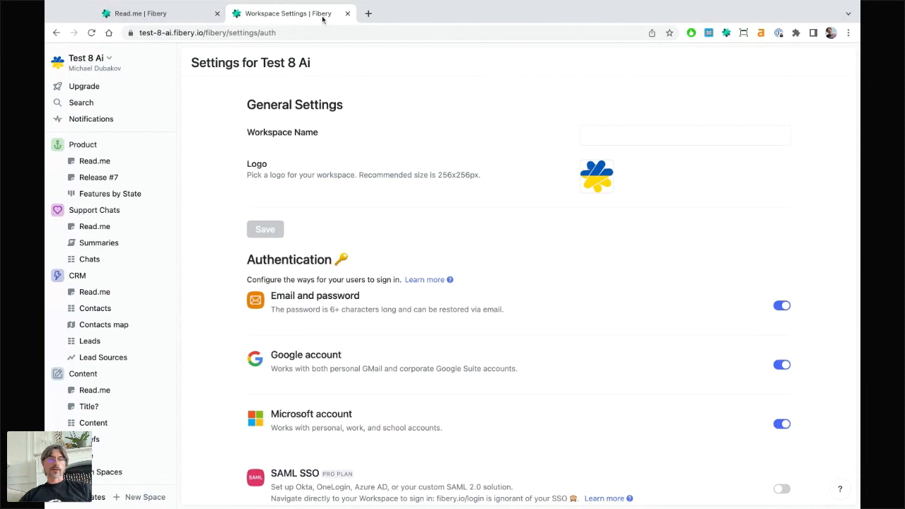
left_click(346, 14)
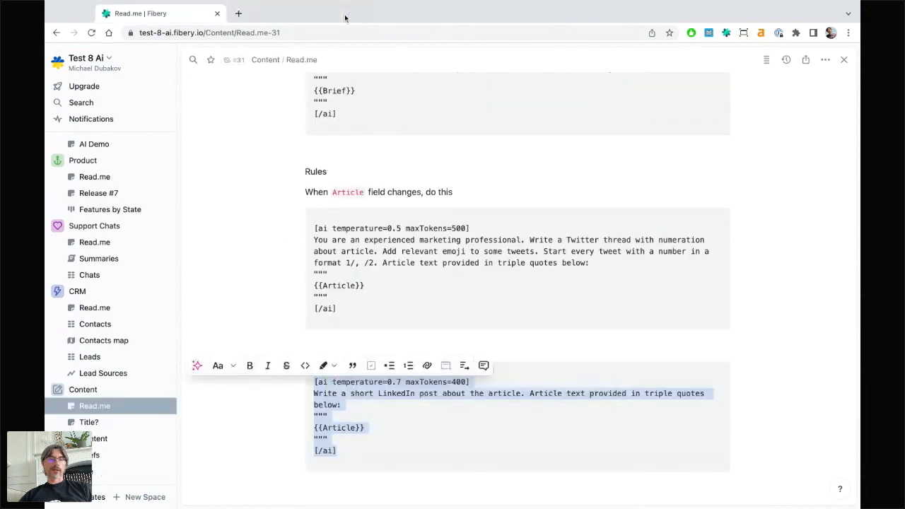
- Open the AI Demo document in My Space and read its Fibery AI for Space creation and Outro sections
scroll(153, 249, "down", 1)
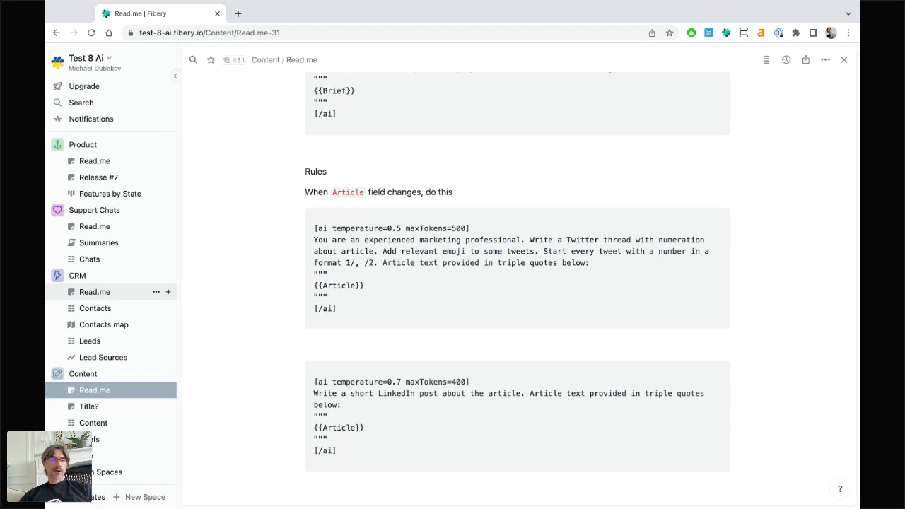
scroll(117, 173, "up", 2)
left_click(118, 174)
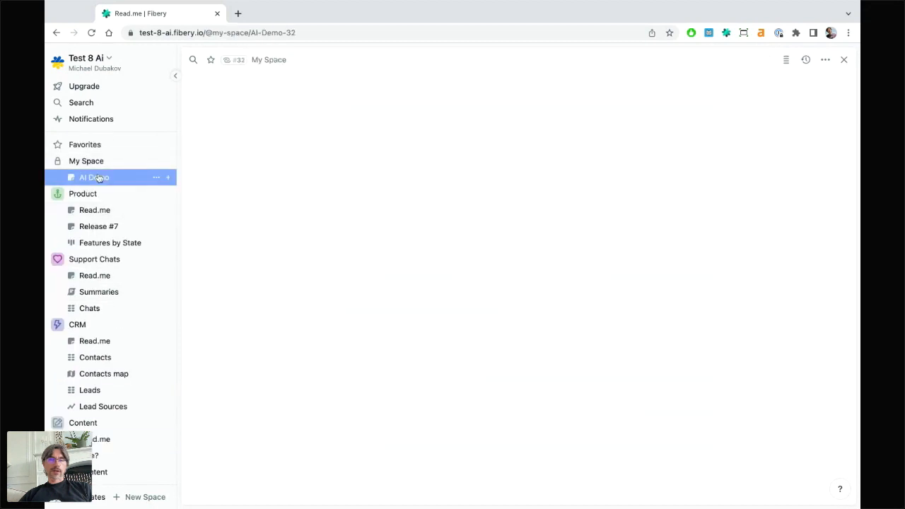
scroll(459, 324, "down", 5)
scroll(458, 323, "down", 3)
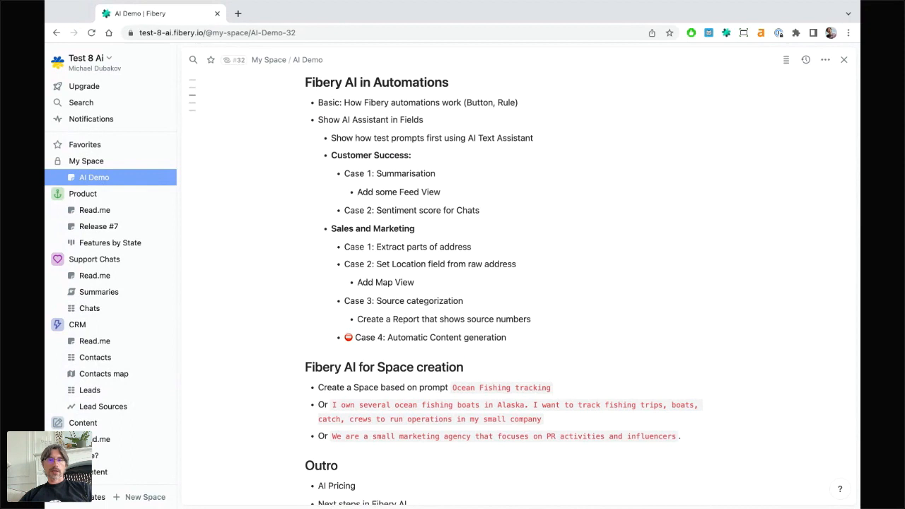
scroll(514, 193, "down", 1)
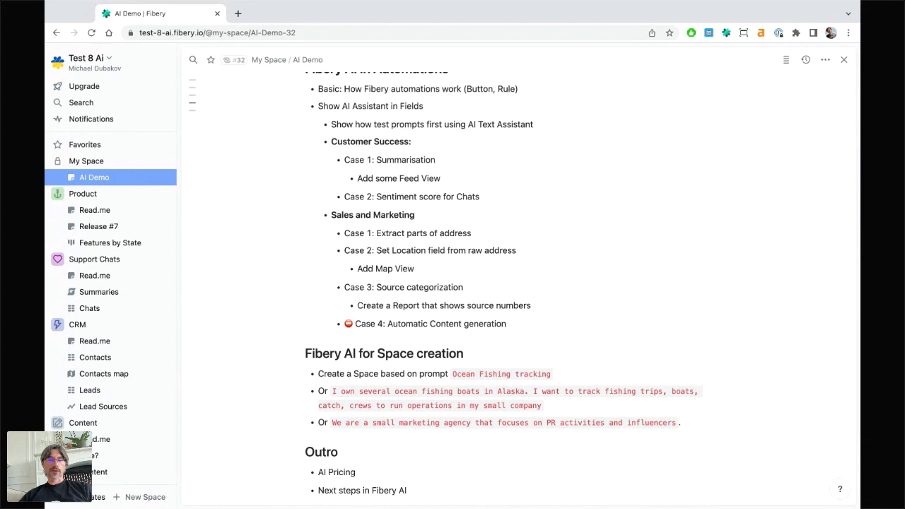
scroll(515, 283, "down", 3)
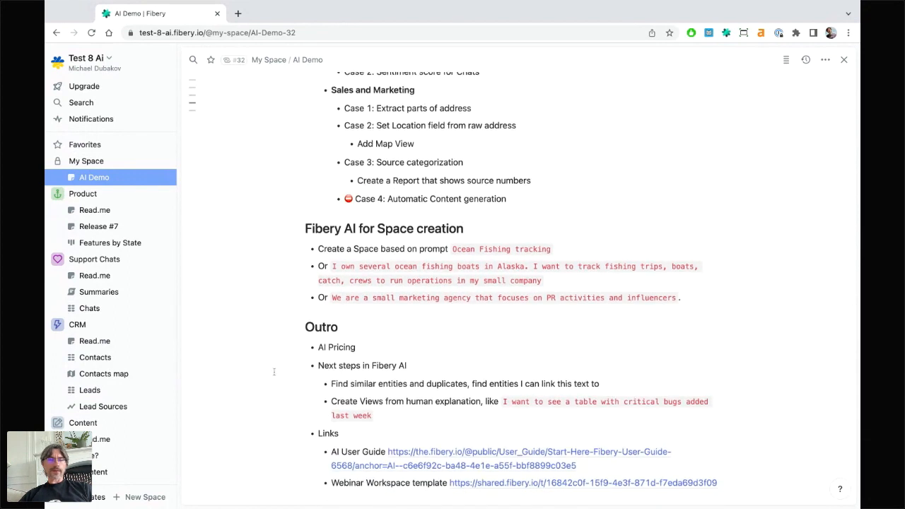
left_click(108, 505)
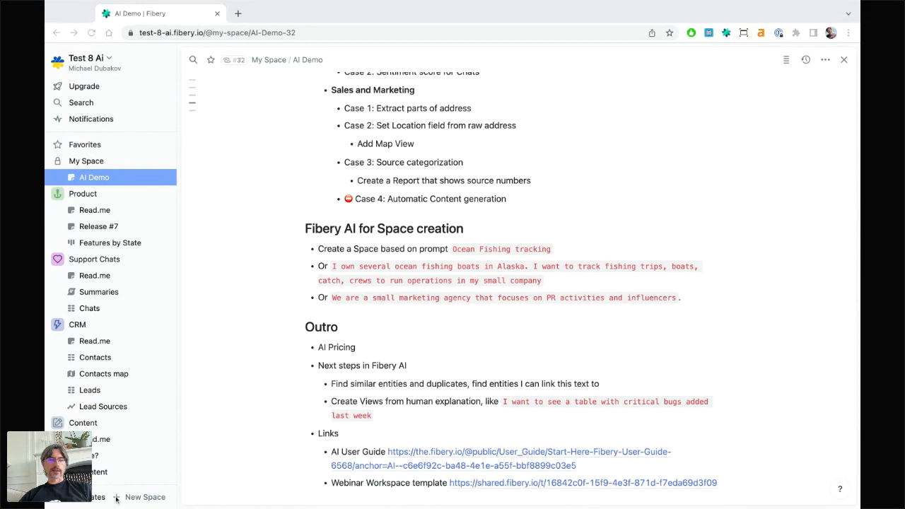
left_click(211, 477)
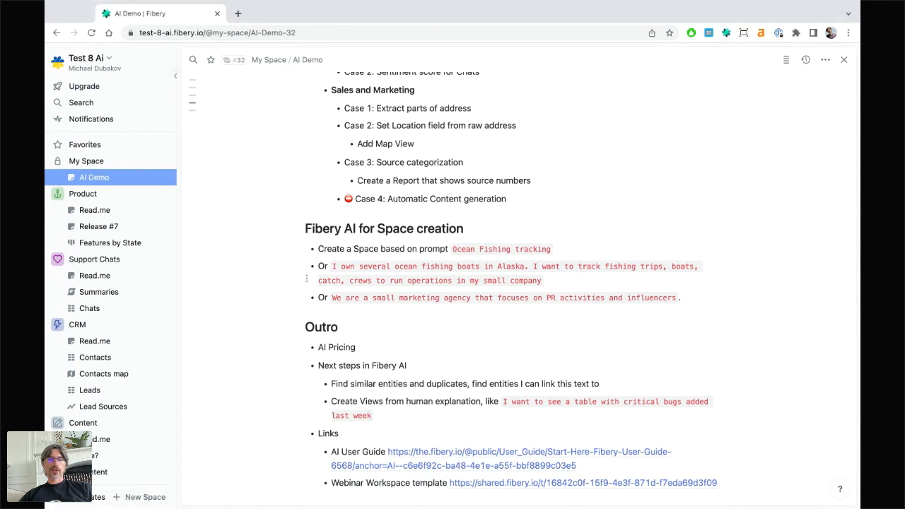
- Copy the prompt about owning several ocean fishing boats in Alaska from the Fibery AI for Space creation section
scroll(420, 253, "down", 1)
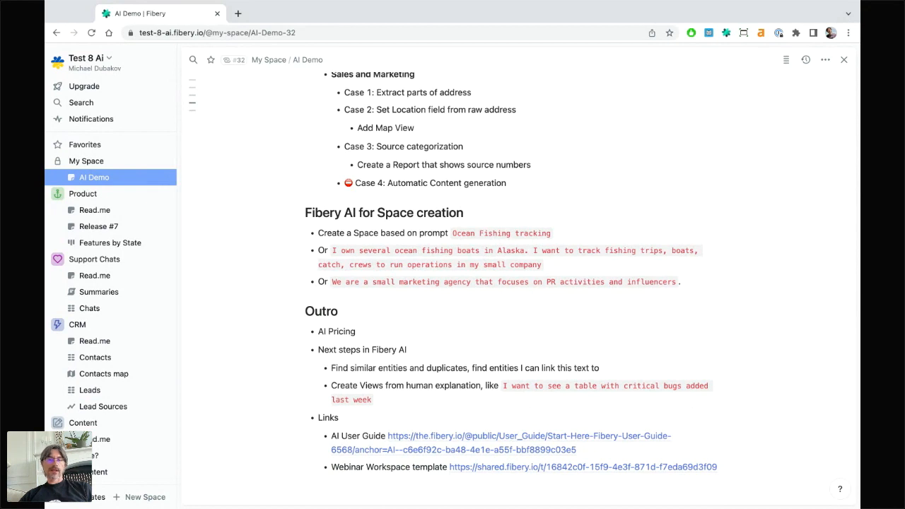
scroll(389, 252, "down", 1)
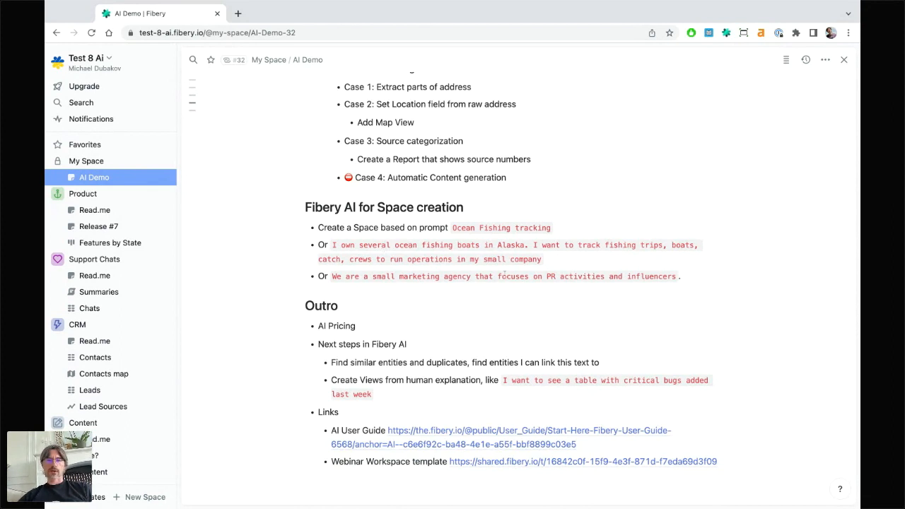
scroll(481, 278, "down", 1)
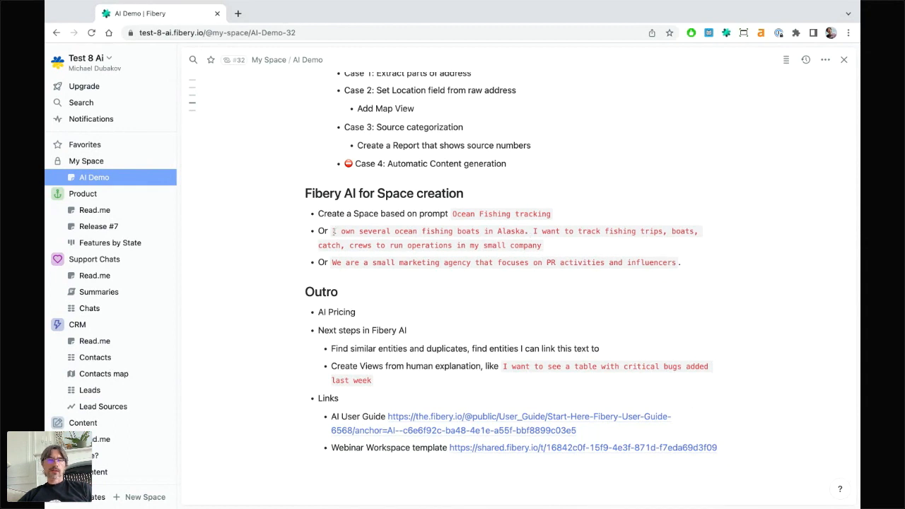
mouse_move(333, 231)
left_mouse_down()
mouse_move(424, 246)
mouse_move(542, 245)
left_mouse_up()
key("super+c")
left_click(397, 309)
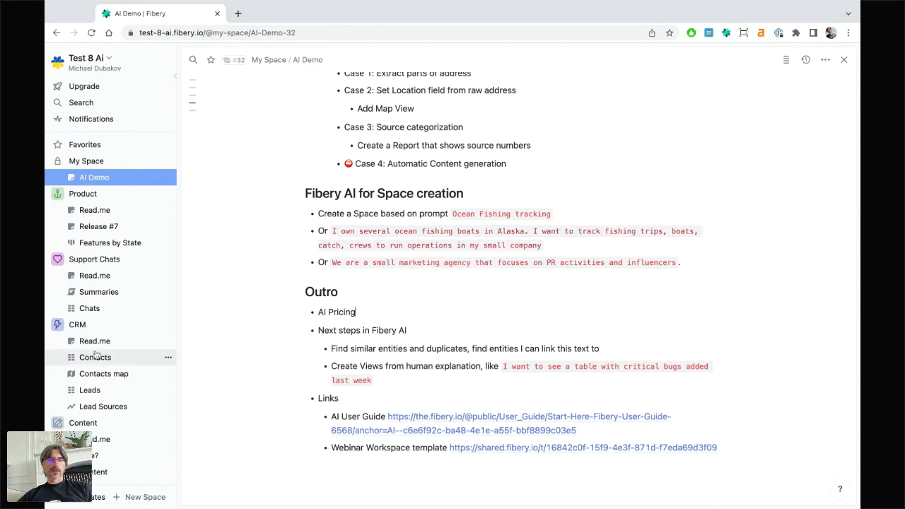
- Generate a new Space with AI from the copied prompt about tracking fishing trips, boats, catch and crews for a small company
scroll(113, 396, "down", 2)
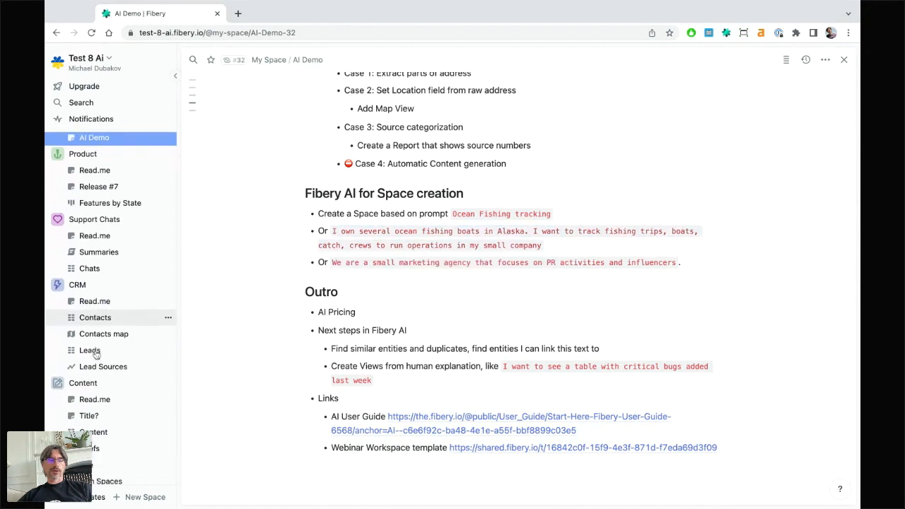
left_click(138, 498)
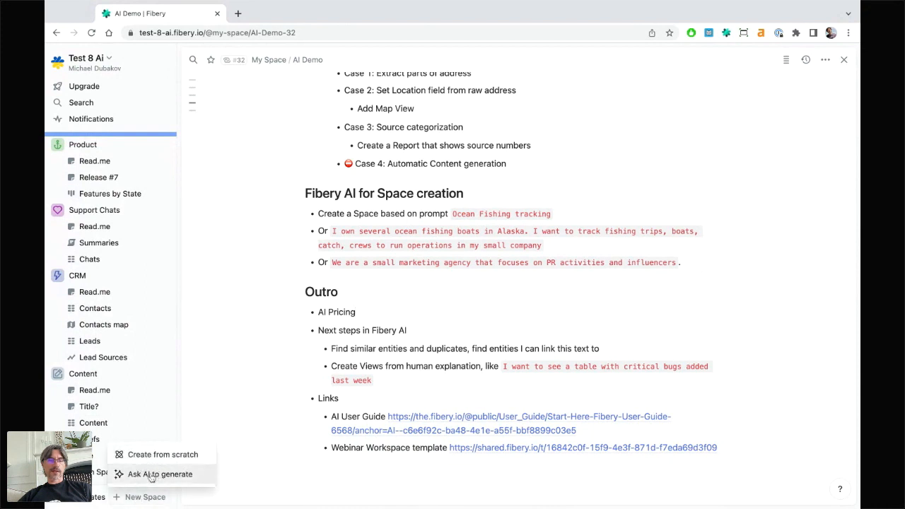
left_click(160, 474)
key("super+v")
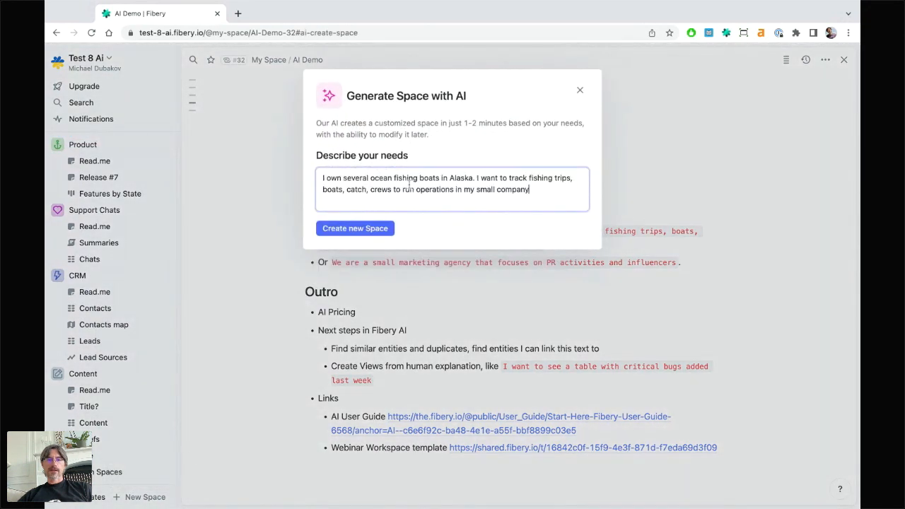
left_click(355, 230)
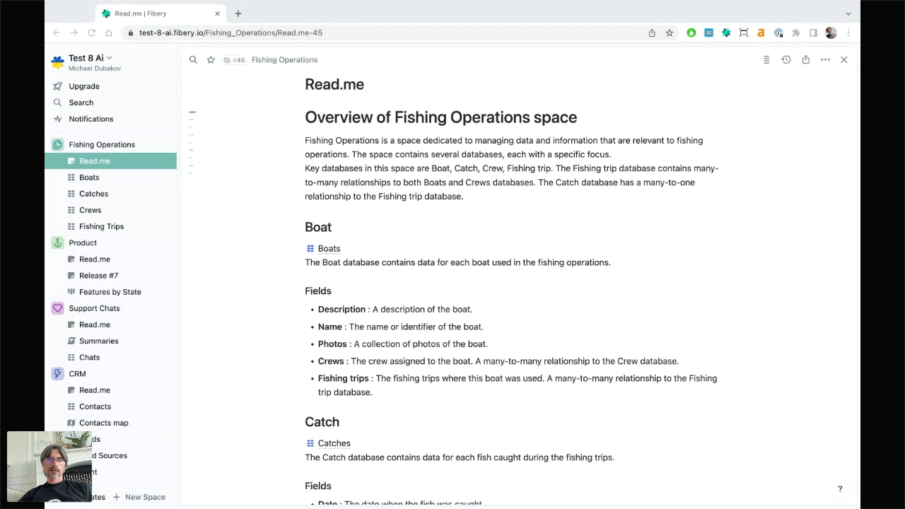
- Read the Fishing Operations Read.me from the overview through the Boat, Catch, Crew and Fishing trip descriptions to the AI request
left_click(360, 176)
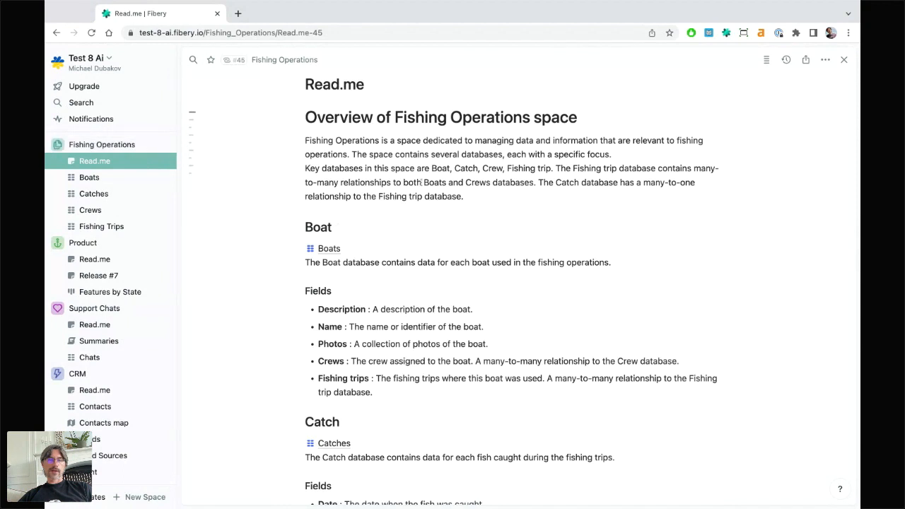
scroll(427, 208, "down", 1)
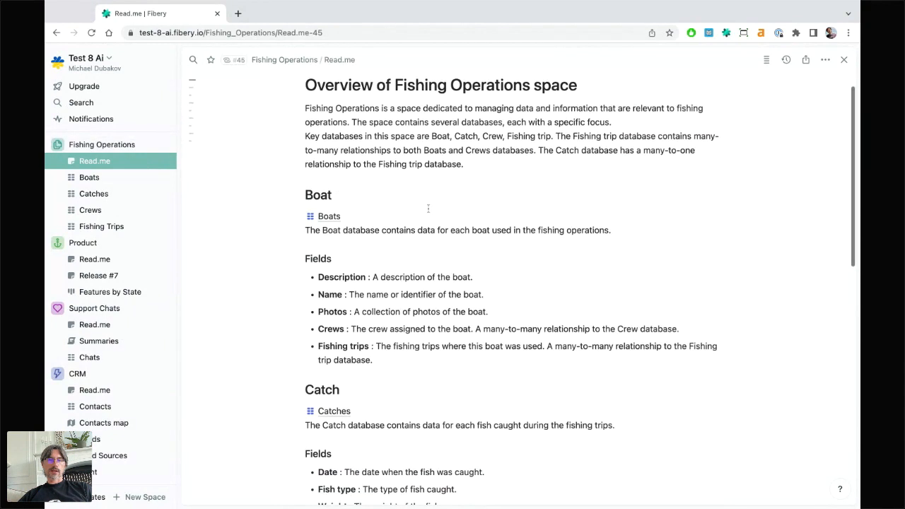
scroll(427, 209, "up", 1)
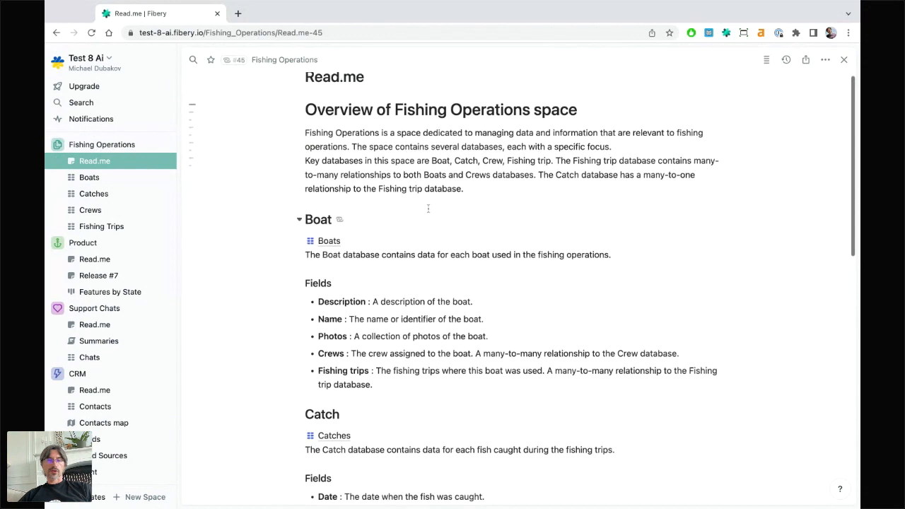
scroll(428, 208, "down", 1)
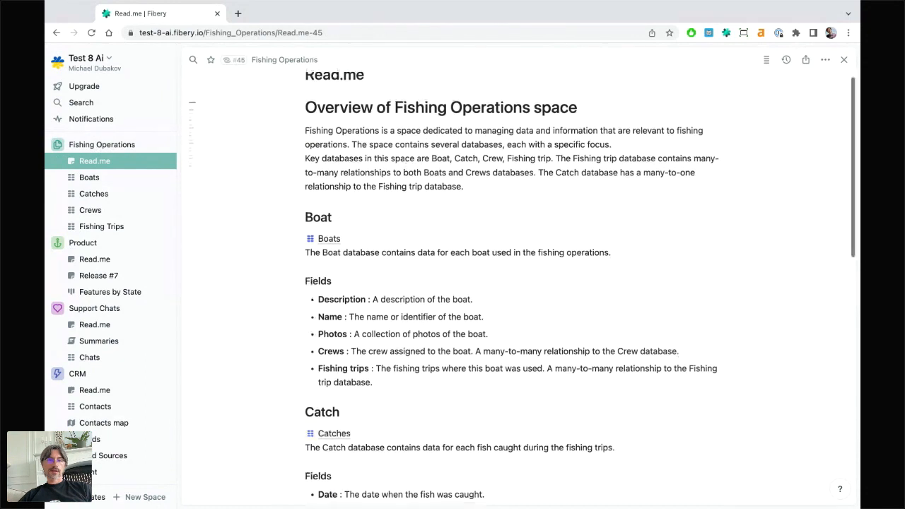
scroll(371, 171, "down", 2)
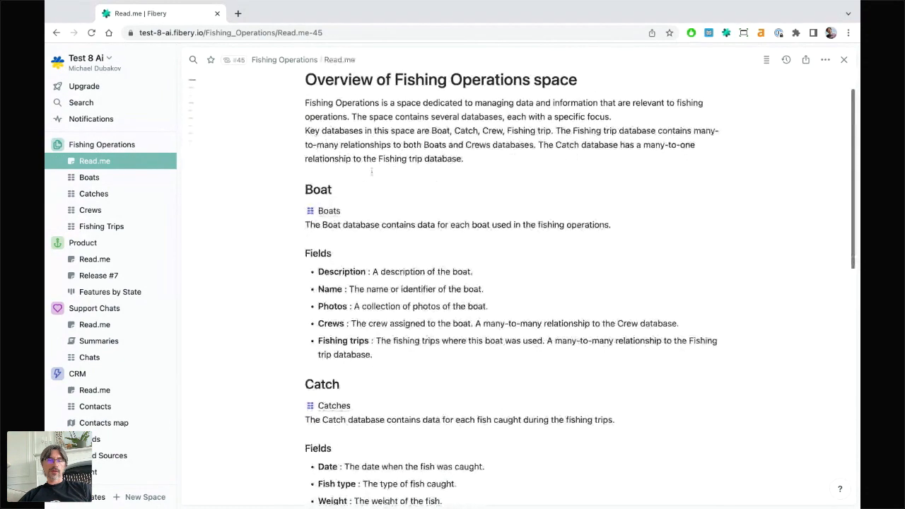
scroll(411, 239, "down", 1)
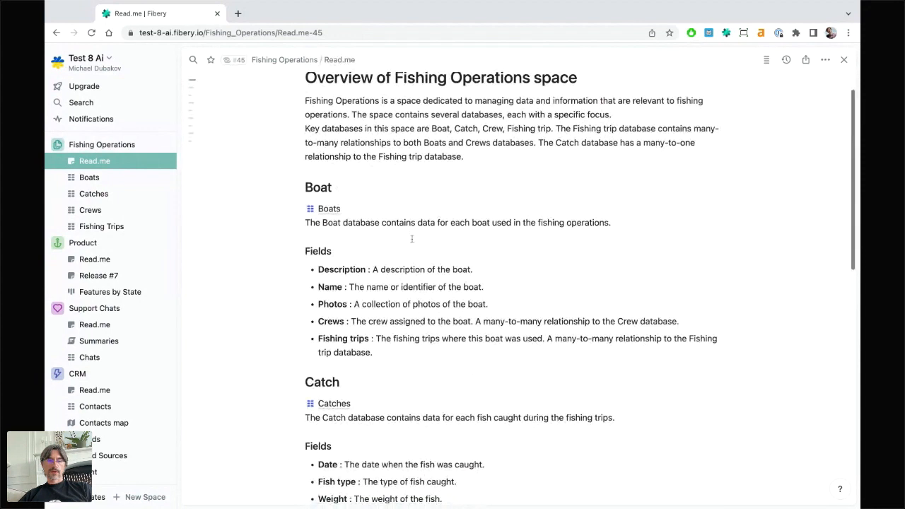
scroll(412, 239, "down", 10)
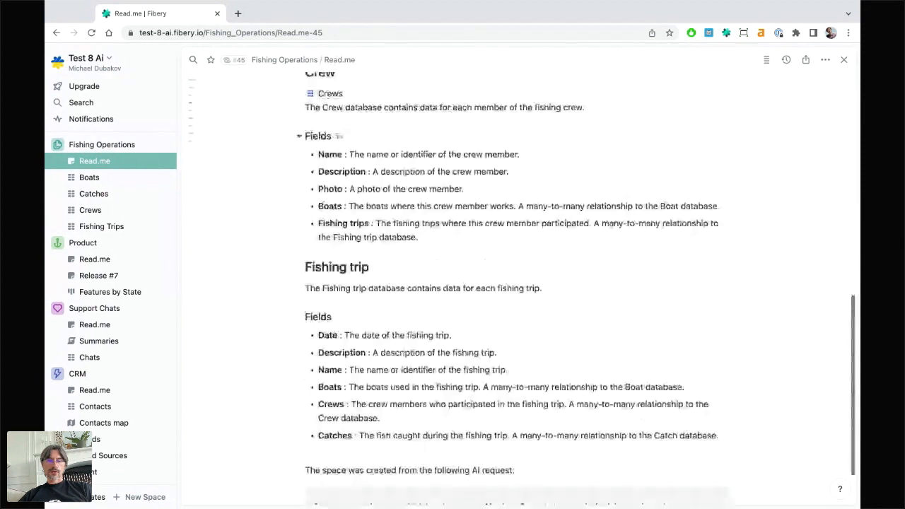
scroll(569, 438, "down", 2)
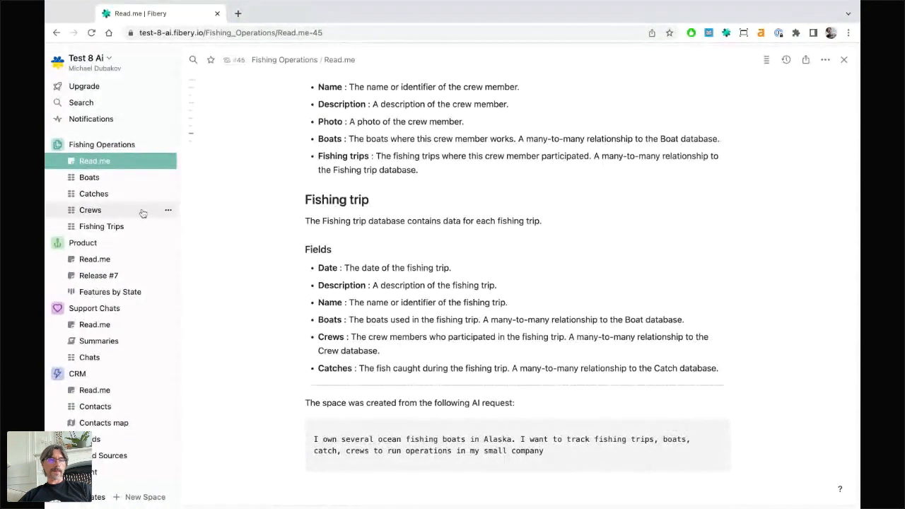
- Look through the Boats and Fishing Trips tables, and open the Tuna record in the Catches table
left_click(86, 176)
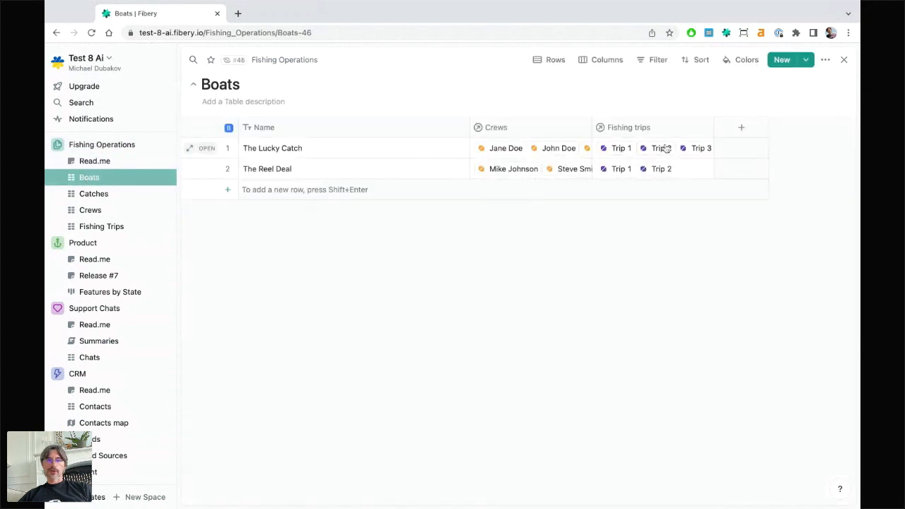
left_click(91, 228)
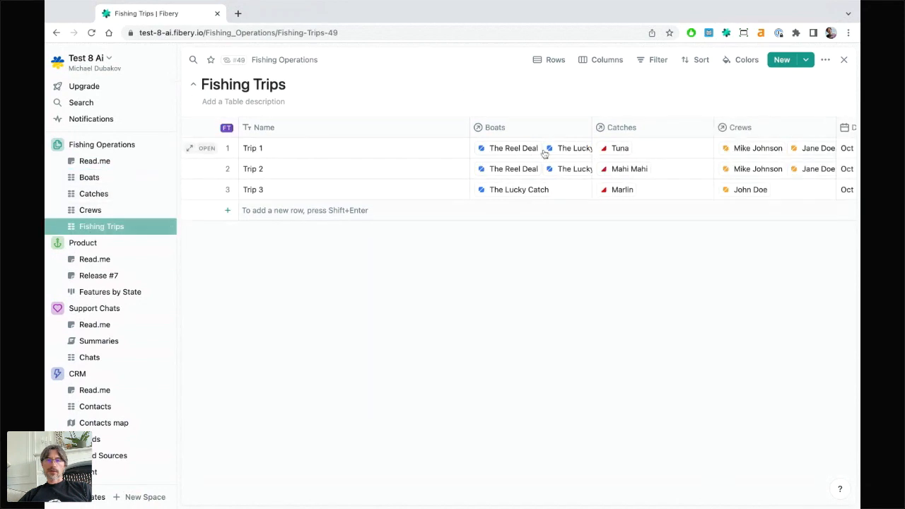
scroll(545, 149, "right", 2)
scroll(537, 153, "right", 1)
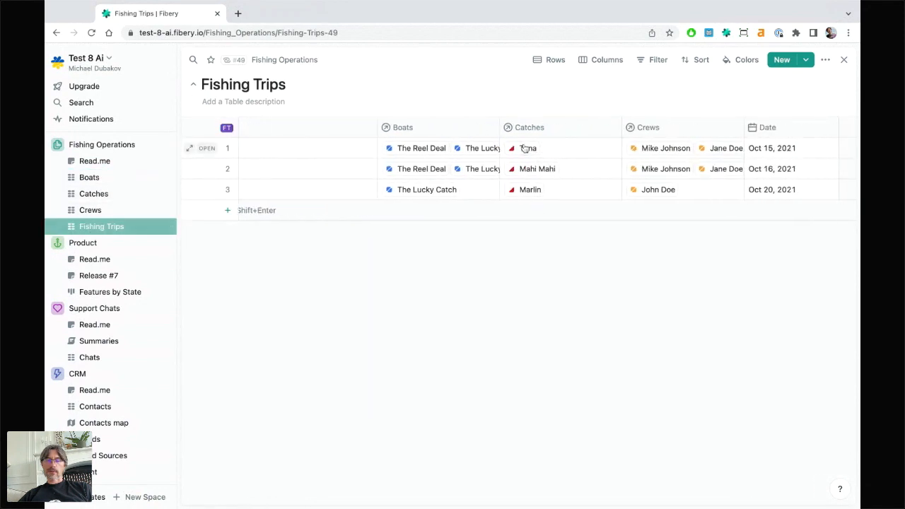
left_click(93, 194)
left_click(210, 149)
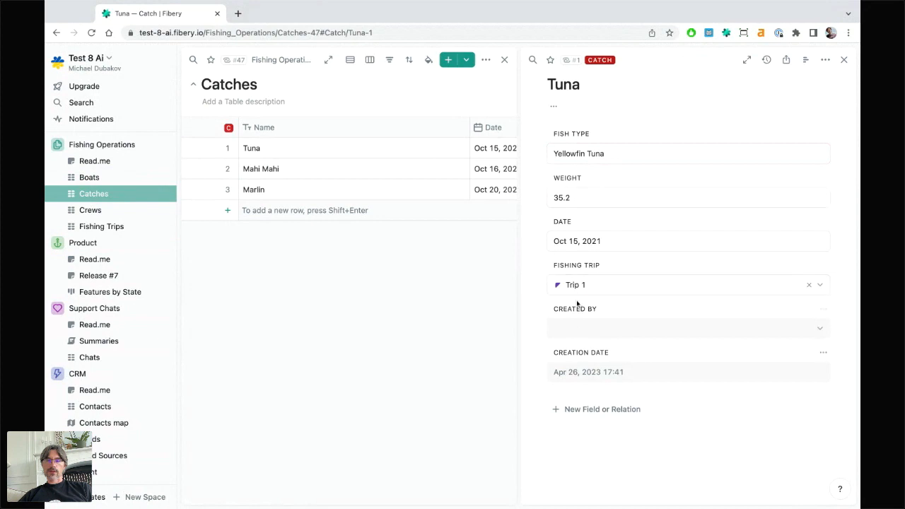
- Open the Fishing Operations Space setup, view the Crew database, and check its options for adding a field without creating one
left_click(92, 144)
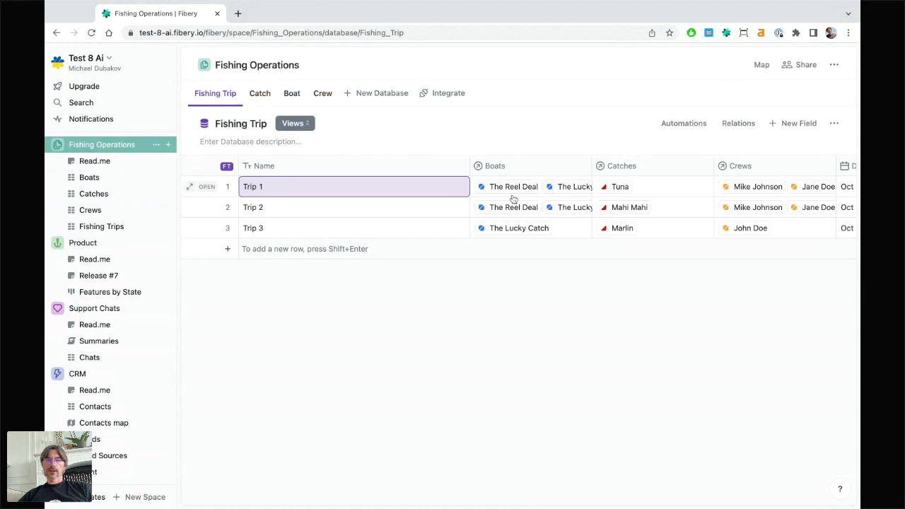
left_click(322, 93)
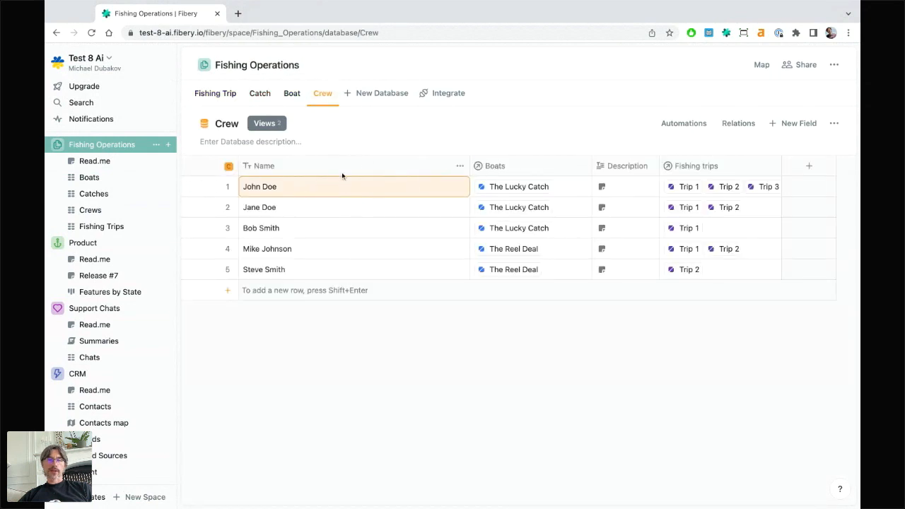
left_click(808, 171)
left_click(546, 396)
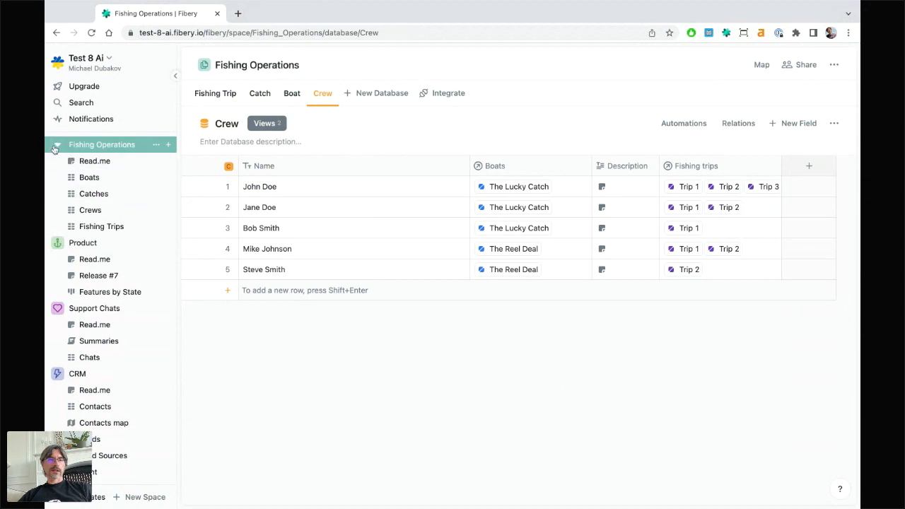
- Reopen the AI Demo document, view the AI User Guide linked in its Outro section, and return to the document
left_click_drag(54, 149, 89, 177)
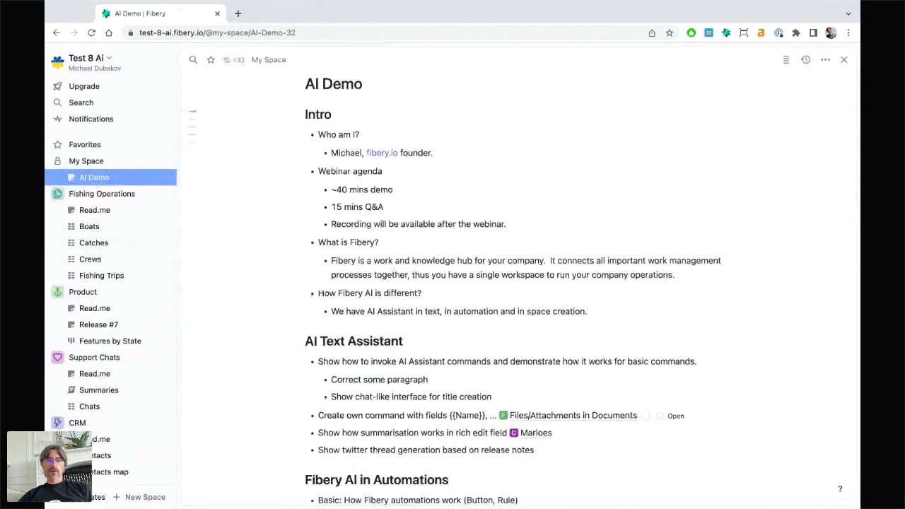
scroll(496, 361, "down", 10)
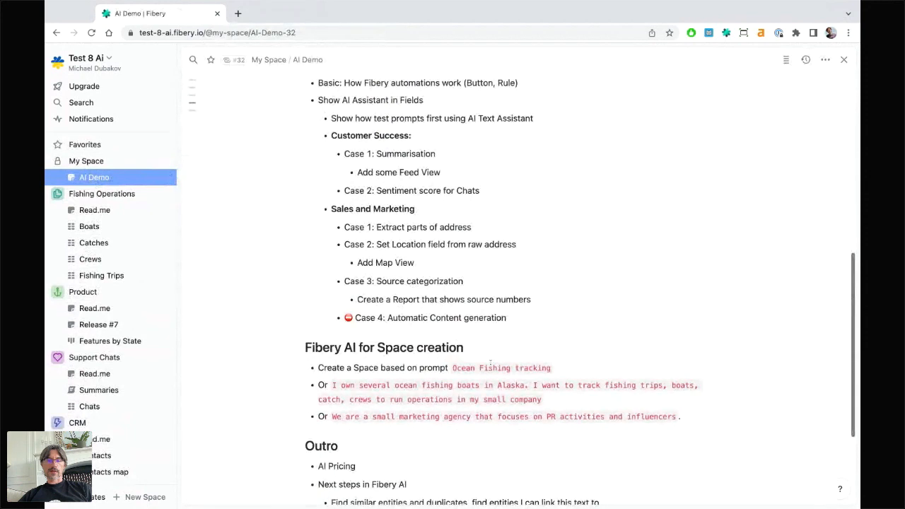
scroll(496, 362, "down", 4)
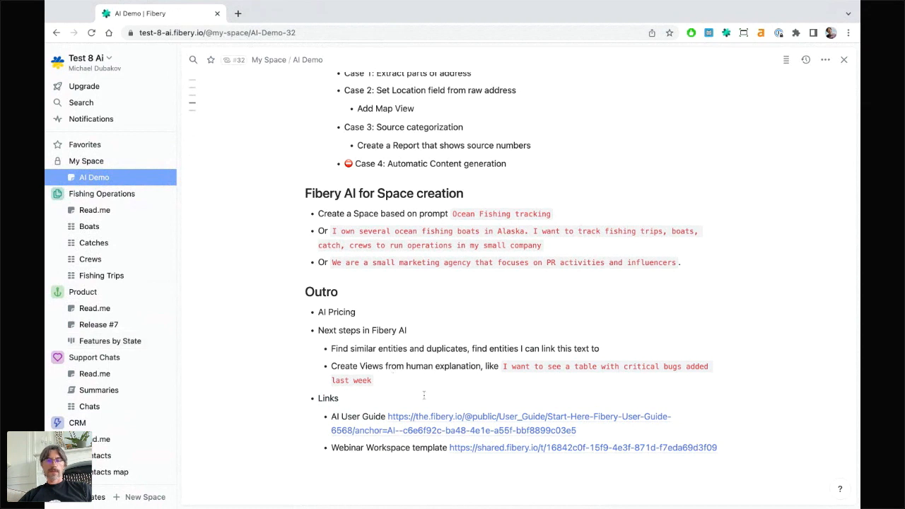
mouse_move(450, 420)
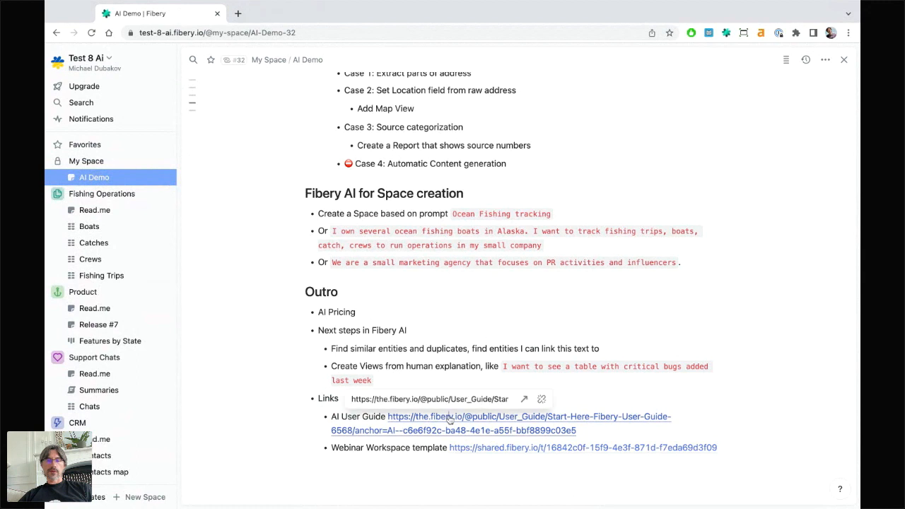
left_click(524, 399)
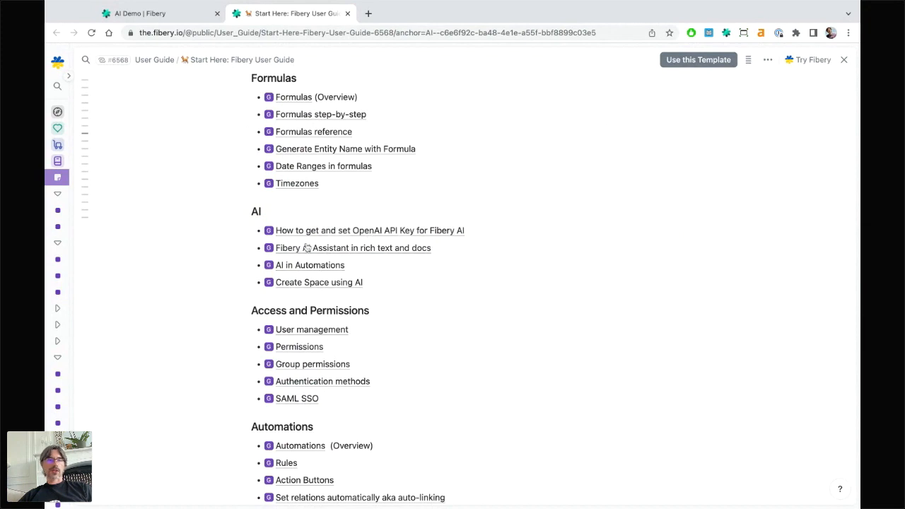
left_click(179, 18)
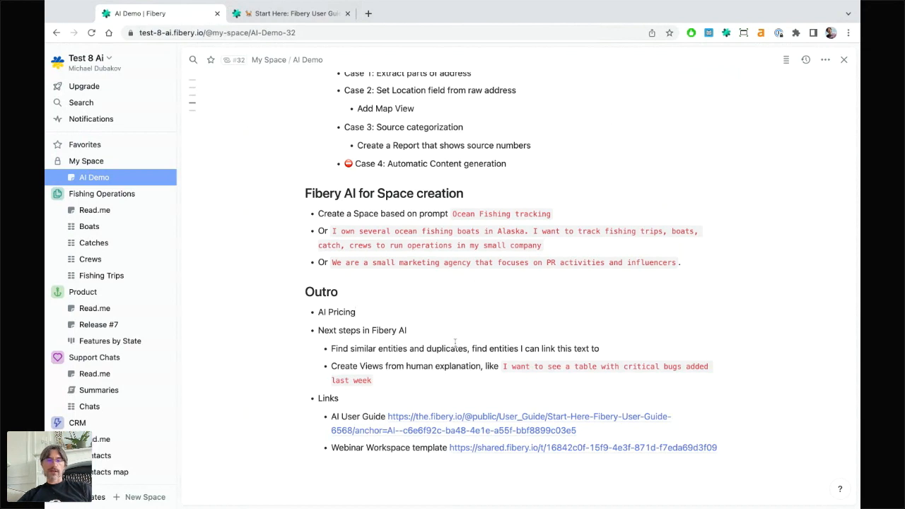
- Browse the entities that the "Find similar entities and duplicates" line could link to, close the list without linking, and reselect the line
left_click_drag(453, 366, 425, 354)
left_click(445, 380)
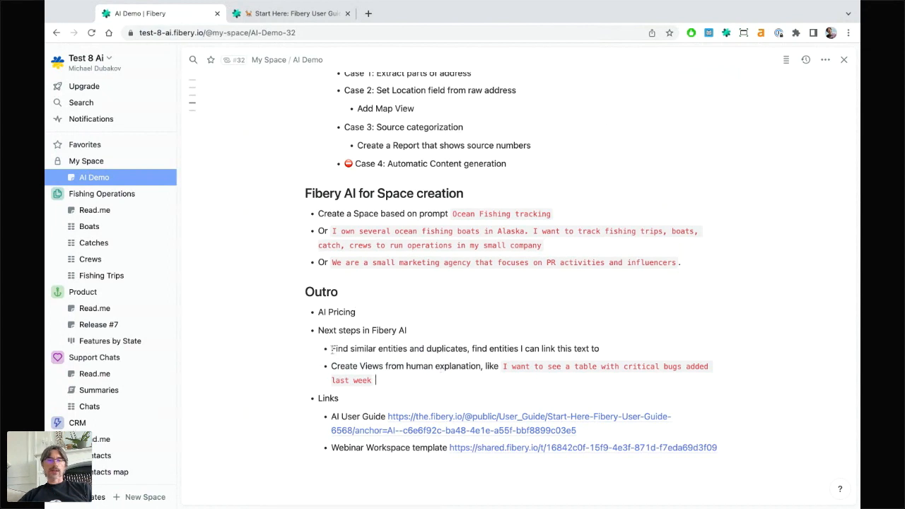
left_click_drag(332, 349, 599, 349)
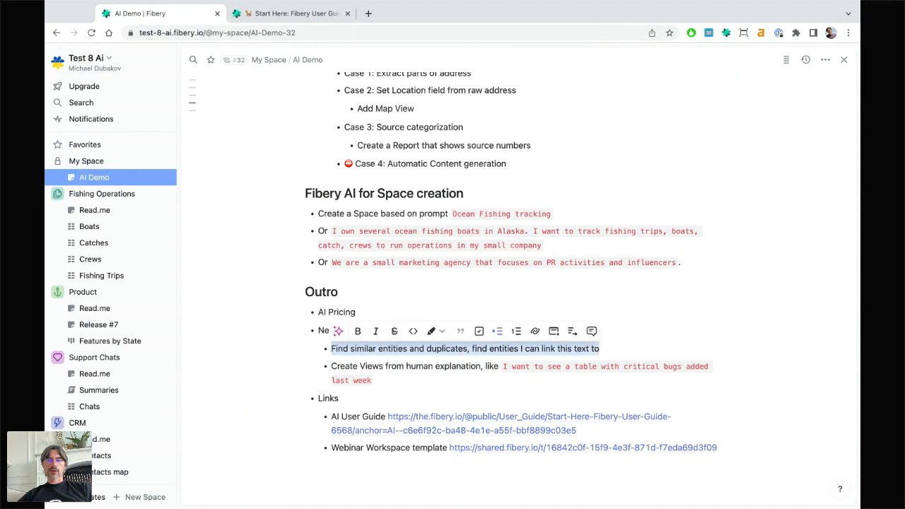
left_click(572, 331)
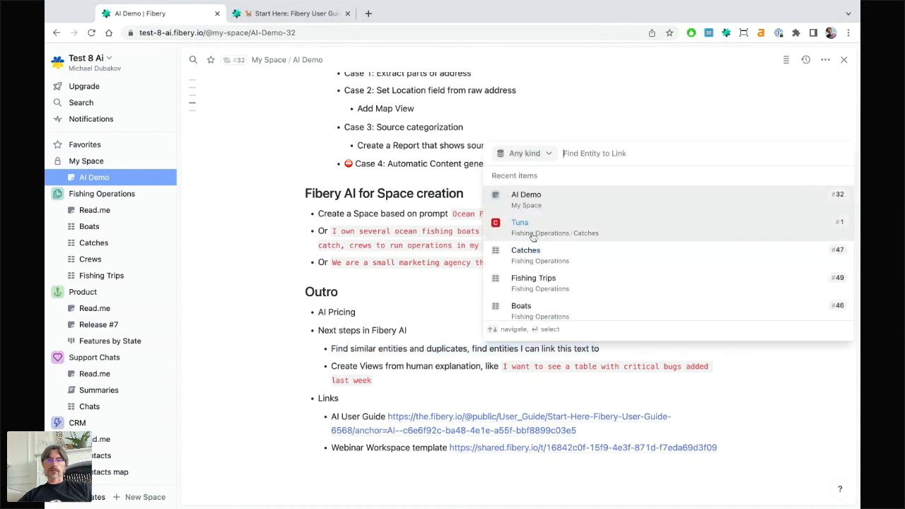
scroll(530, 264, "down", 5)
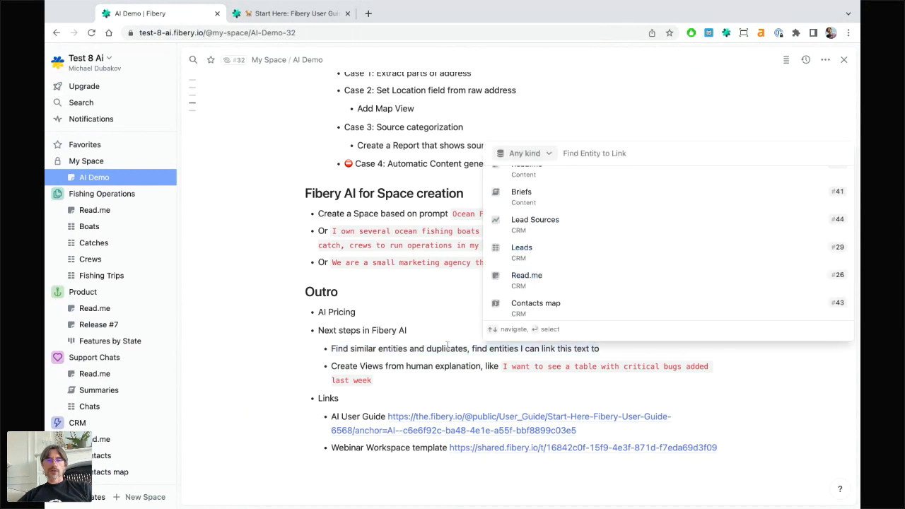
left_click(435, 361)
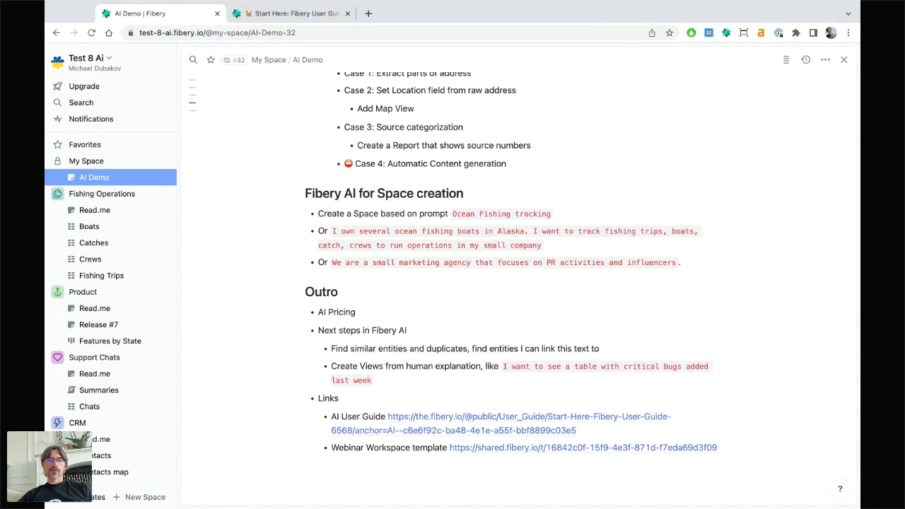
left_click_drag(331, 349, 600, 349)
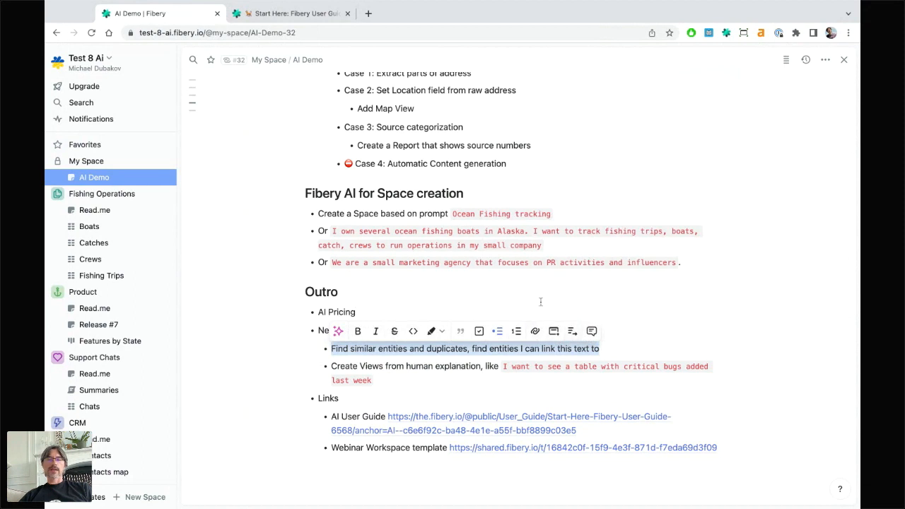
- Clear the selection in the AI Demo document and open the Read.me document of the Product Space
left_click(508, 301)
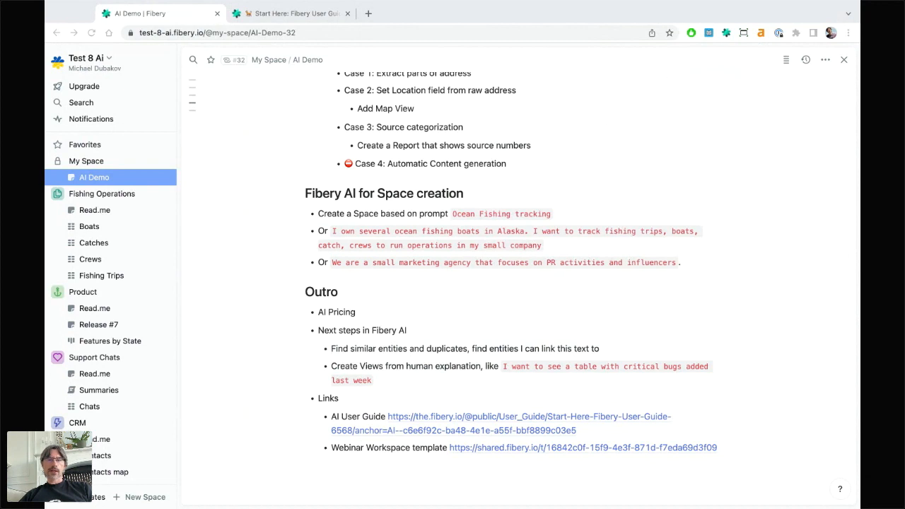
left_click(315, 217)
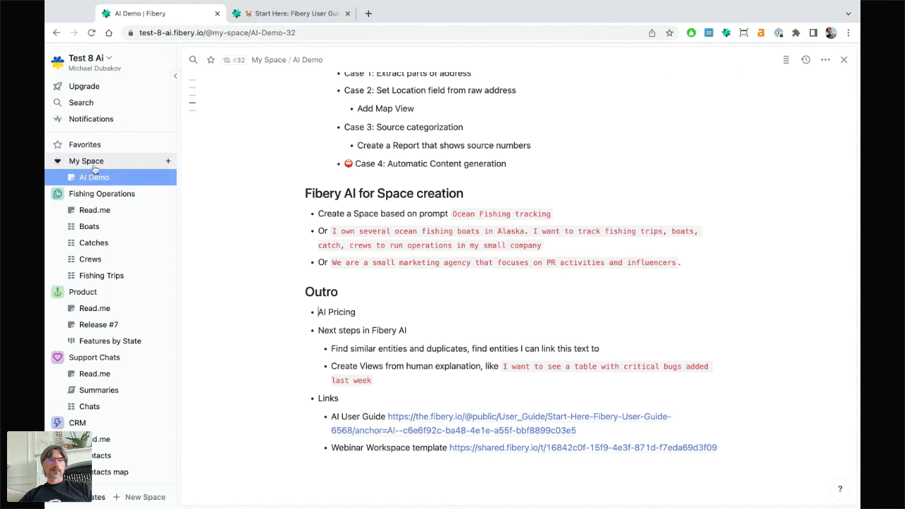
left_click(94, 214)
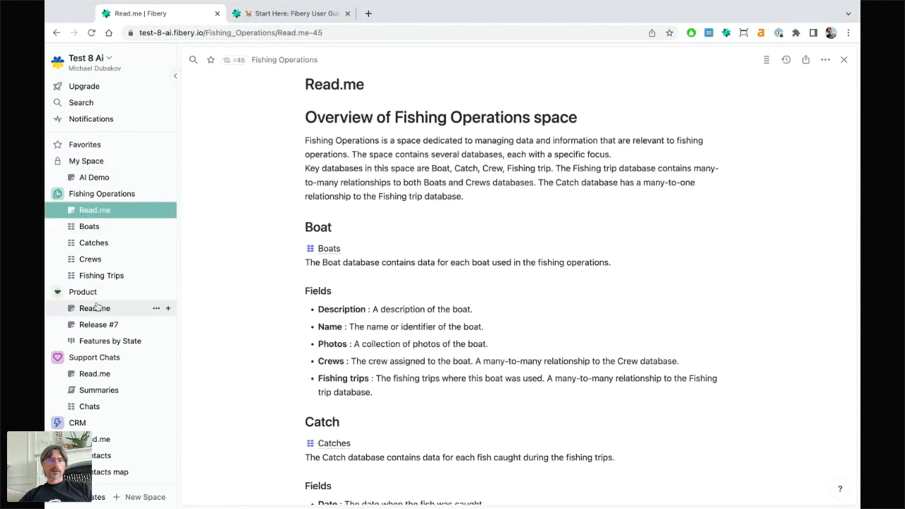
left_click(94, 309)
- Examine the Tasks checklist prompt, highlighting its {{Name}} and {{Description}} placeholders and the triple-quoted block
left_click_drag(314, 271, 380, 318)
left_click(386, 298)
left_click_drag(554, 271, 594, 271)
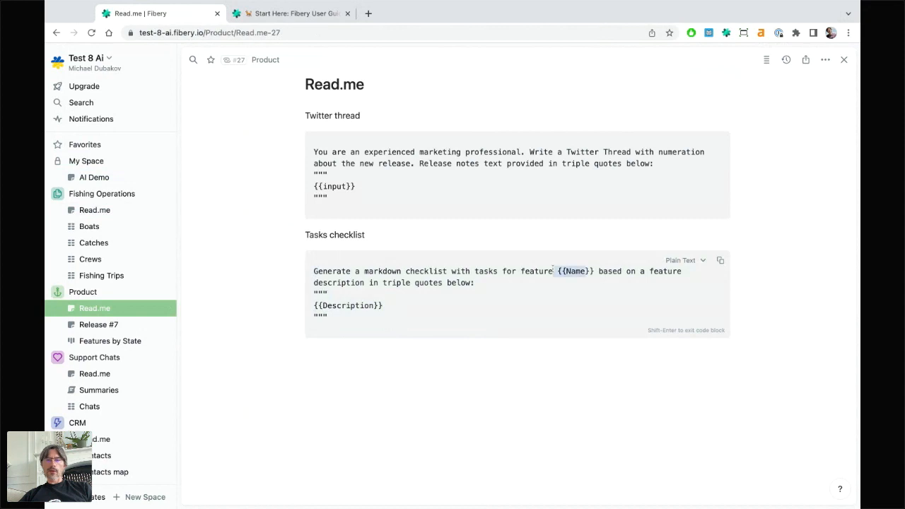
left_click(389, 308)
left_click_drag(390, 307, 315, 306)
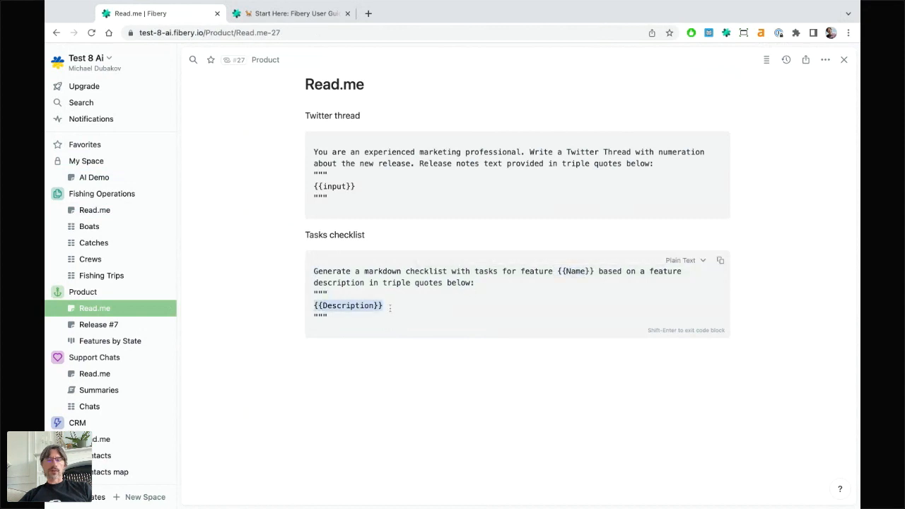
left_click(337, 310)
left_click(338, 316)
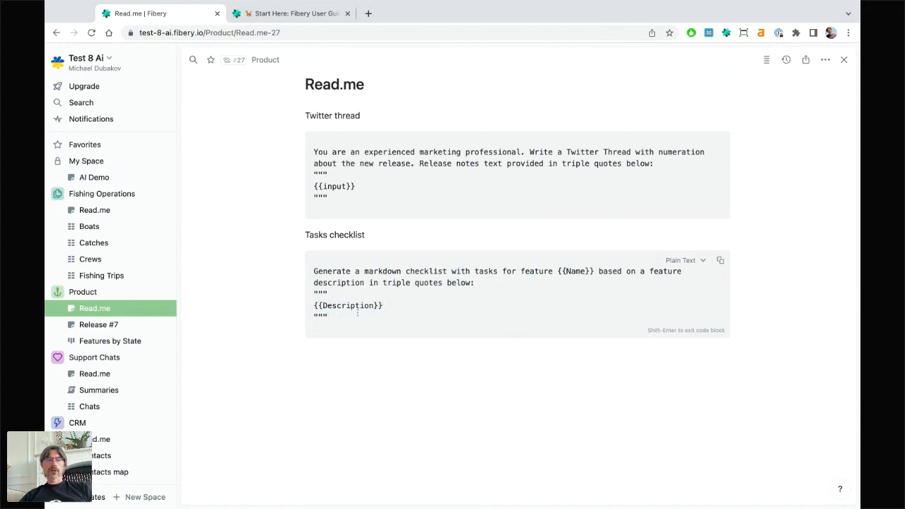
left_click_drag(358, 313, 314, 282)
left_click(345, 294)
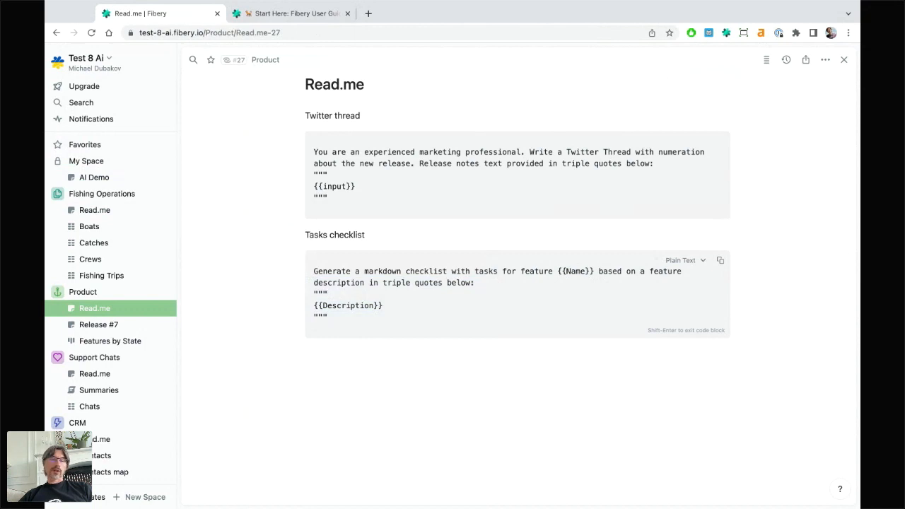
key("super+Tab")
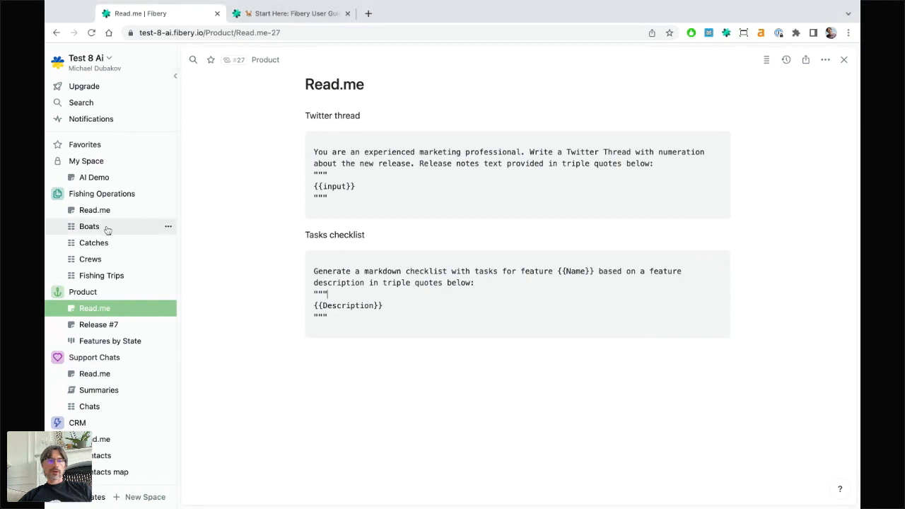
- Add an empty line below "Tasks checklist", start creating a custom AI command from it, and dismiss the introductory prompt tips
scroll(99, 283, "down", 3)
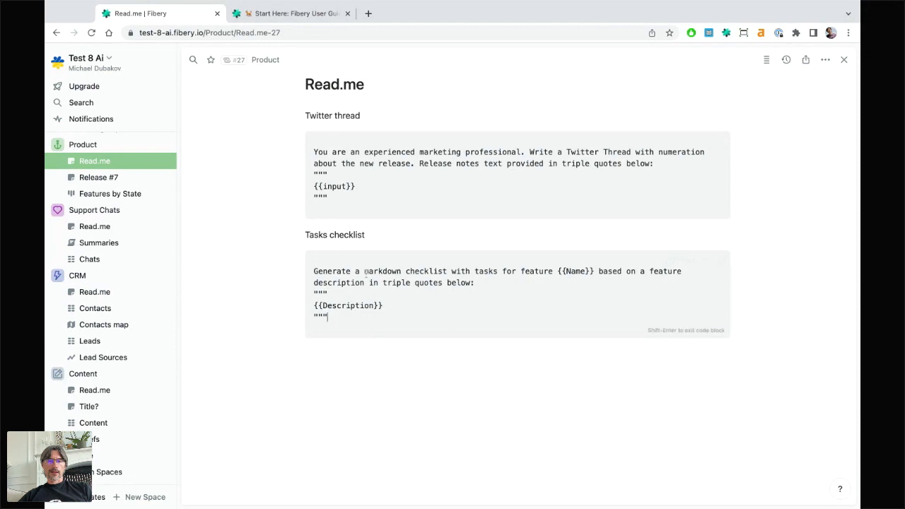
left_click(382, 236)
key("Return")
type(">>")
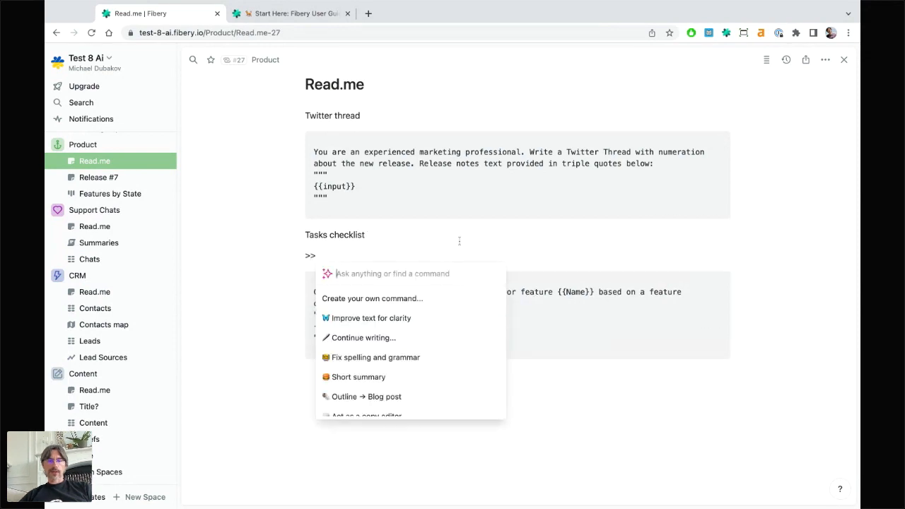
left_click(383, 297)
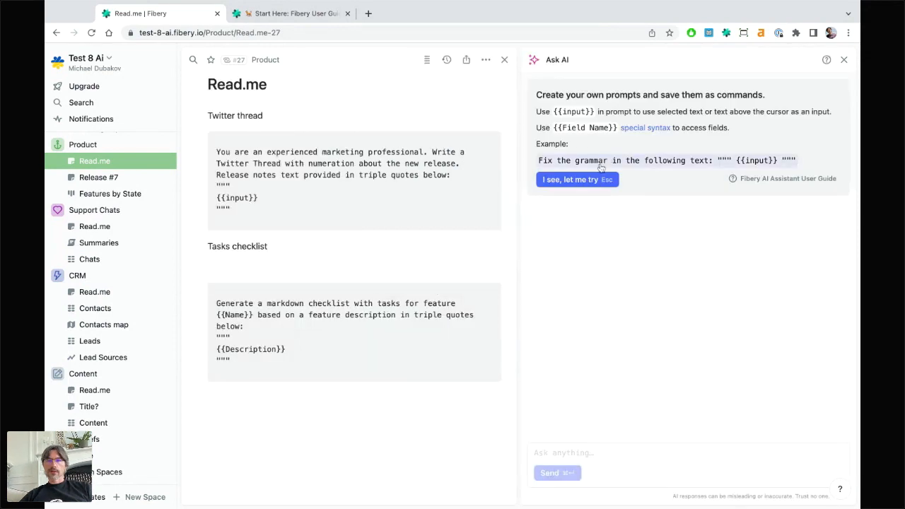
left_click(591, 173)
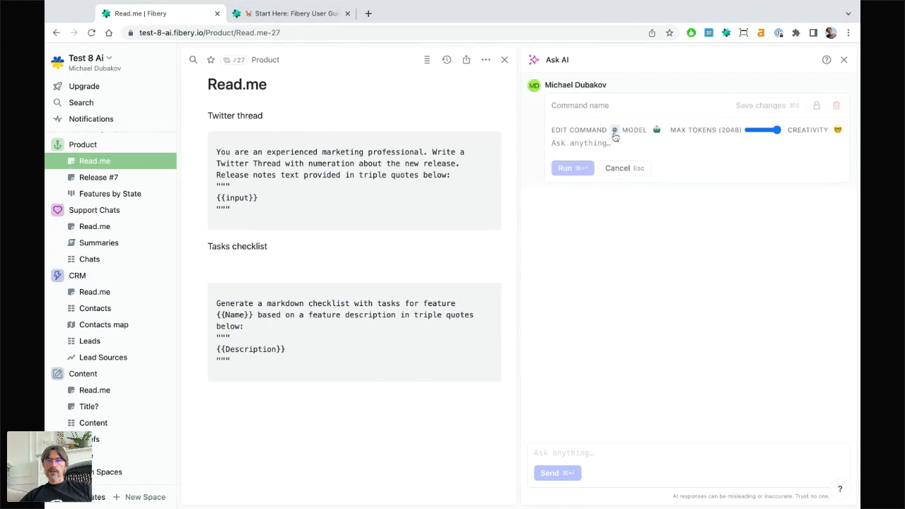
- Switch the new AI command to a different model and run it with the prompt "Who is John Lennon?"
mouse_move(656, 131)
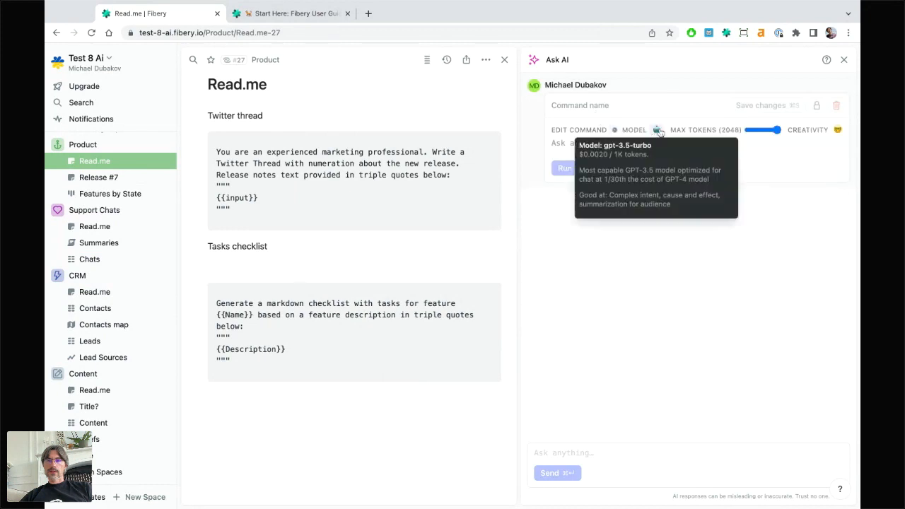
left_click(656, 131)
mouse_move(656, 135)
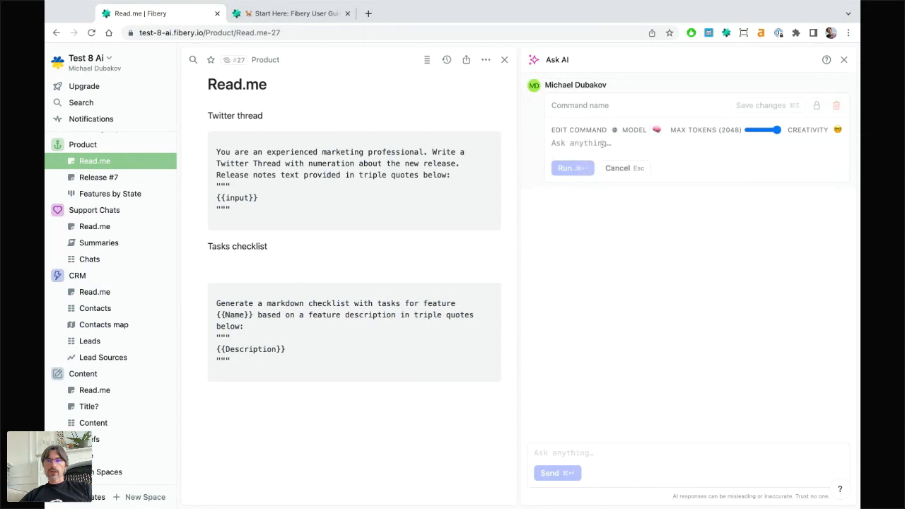
type("Wh")
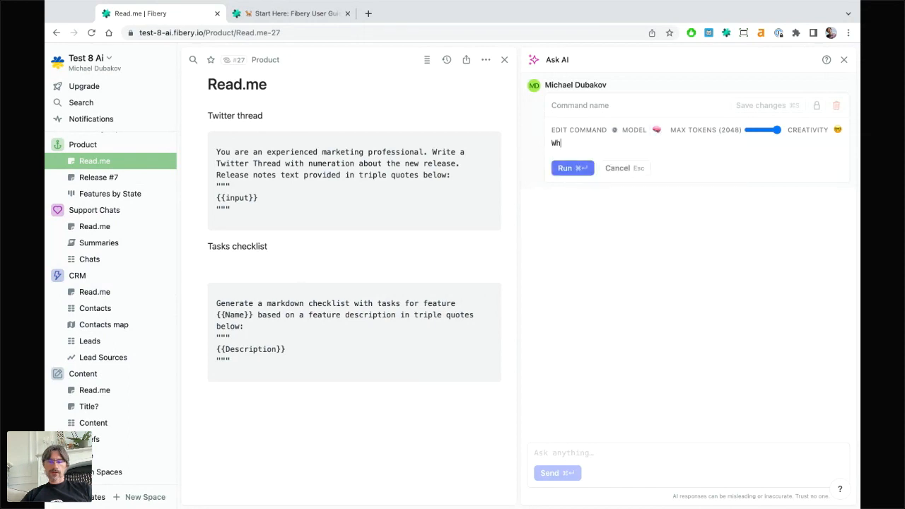
type("o is ")
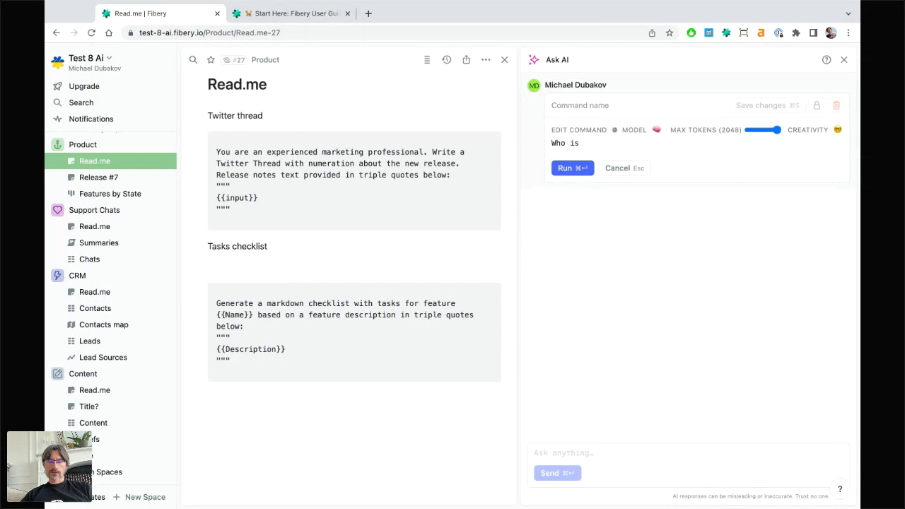
type("John Lennon?")
key("super+Return")
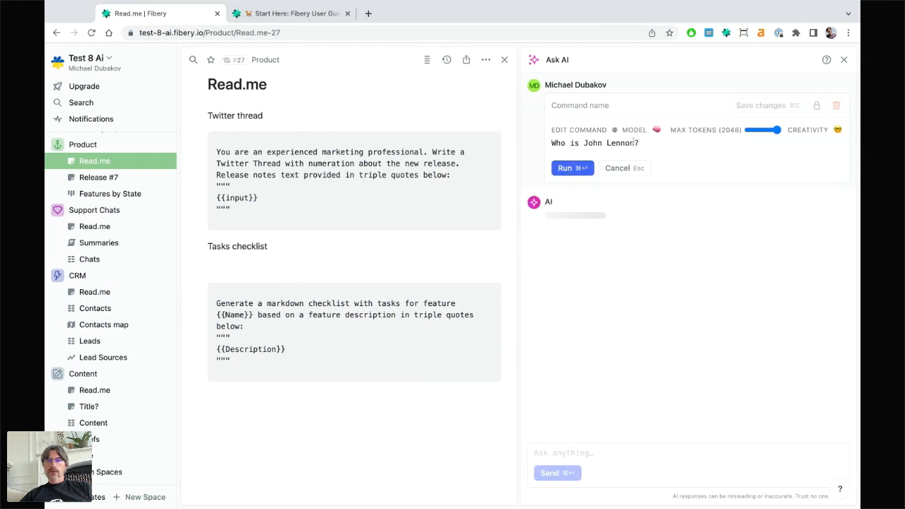
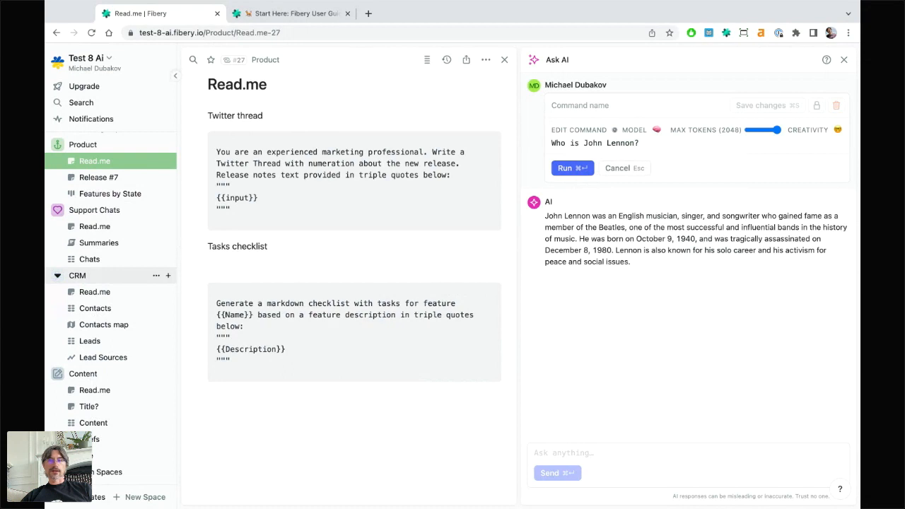
- Delete the empty line between "Tasks checklist" and its prompt block
left_click(220, 264)
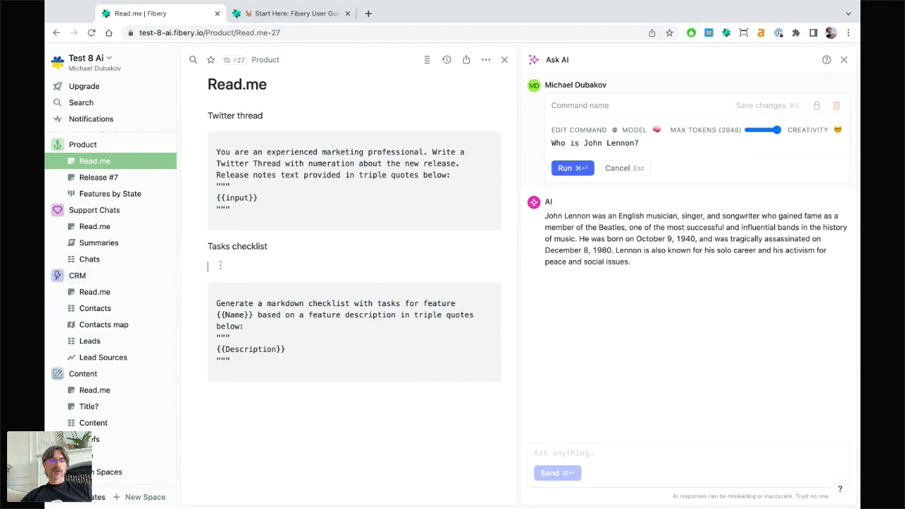
key("BackSpace")
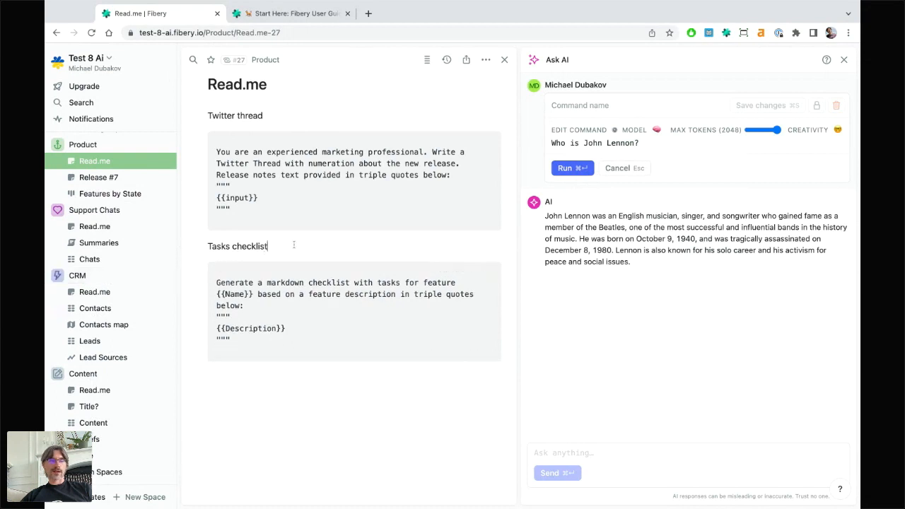